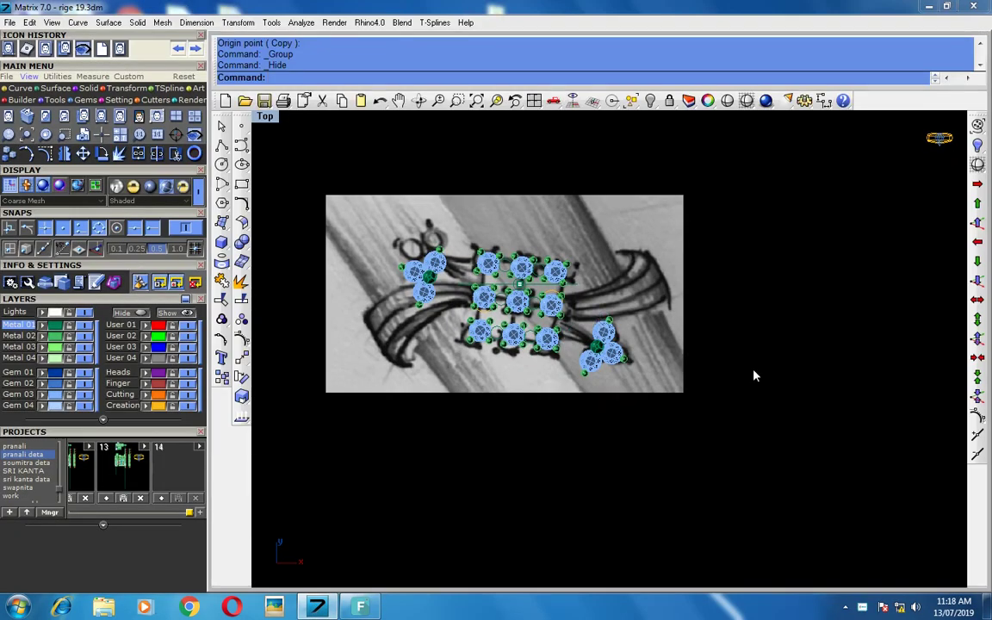
# - Hide the right-hand three-gem cluster
pyautogui.scroll(2, 602, 266)
pyautogui.scroll(-2, 613, 275)
pyautogui.scroll(-2, 582, 332)
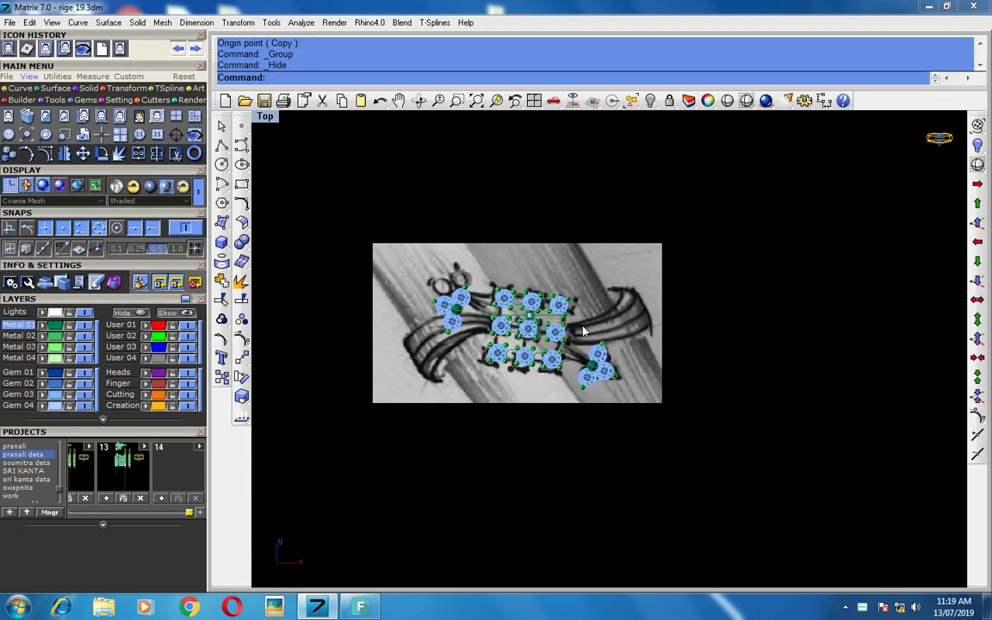
pyautogui.scroll(2, 582, 331)
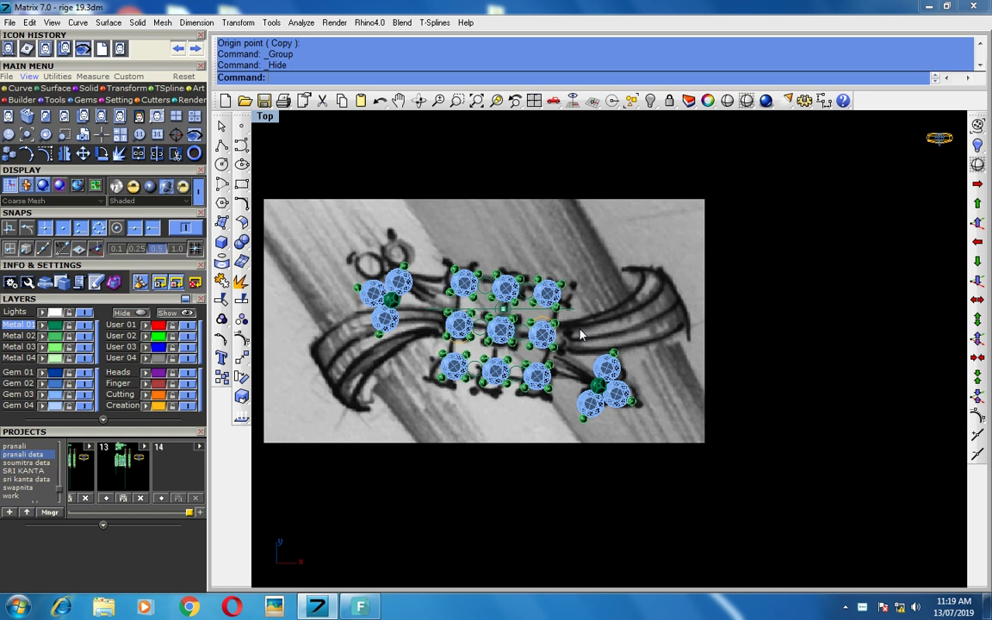
pyautogui.click(625, 389)
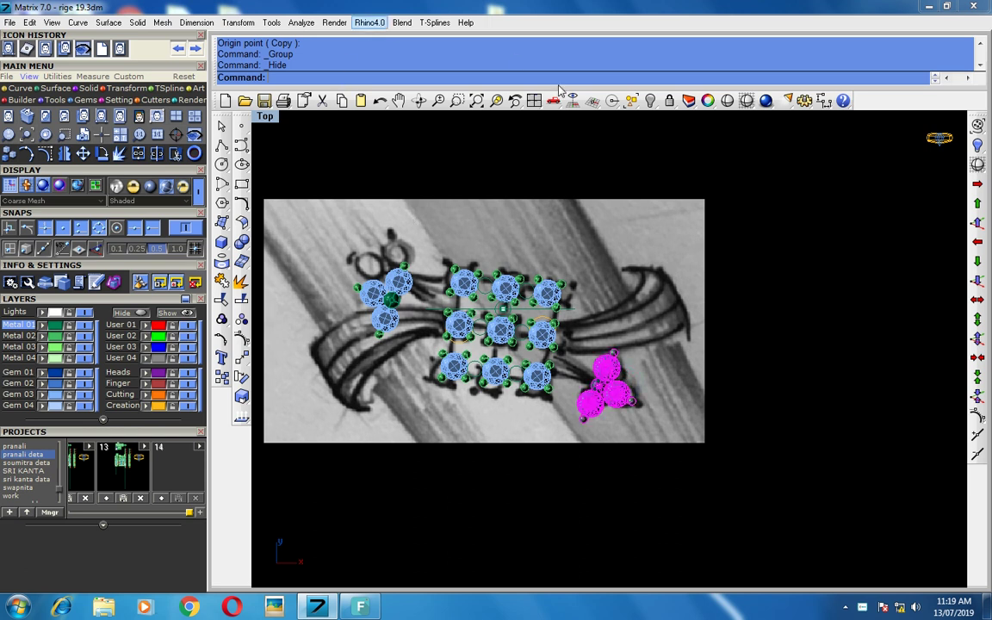
pyautogui.click(593, 100)
# - Hide the left three-gem cluster and centre the 3x3 gem grid in a maximized perspective view
pyautogui.click(400, 282)
pyautogui.hotkey('ctrl', 'h')
pyautogui.moveTo(704, 355); pyautogui.dragTo(717, 321, button='right')
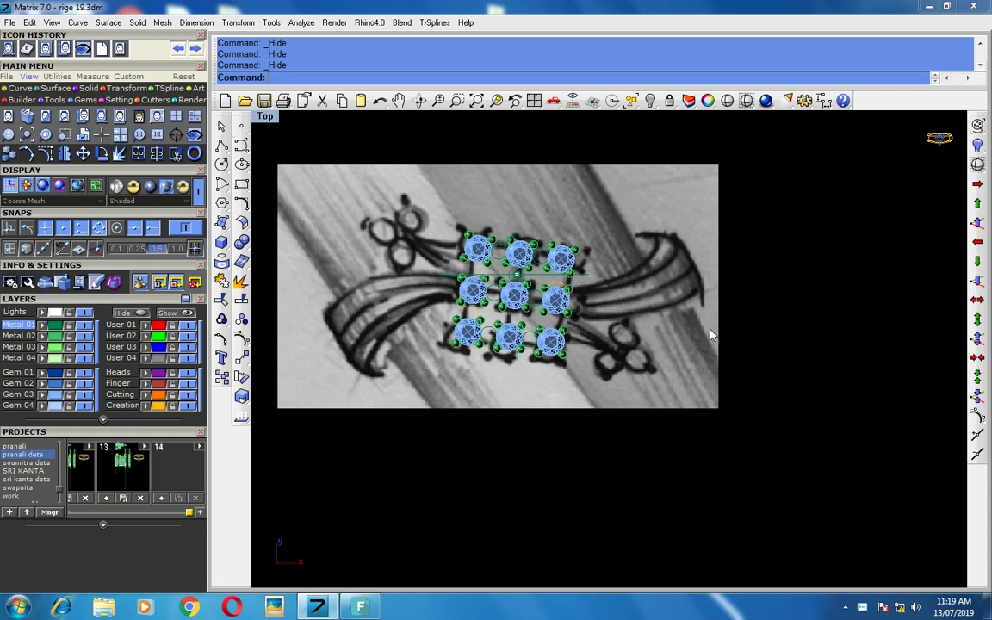
pyautogui.hotkey('ctrl', 'F4')
pyautogui.moveTo(655, 343); pyautogui.dragTo(547, 312, button='right')
# - Orbit the perspective view, try Show Selected and end it, then maximize the Front view
pyautogui.moveTo(621, 327)
pyautogui.mouseDown(button='right')
pyautogui.moveTo(560, 419)
pyautogui.moveTo(653, 336)
pyautogui.mouseUp(button='right')
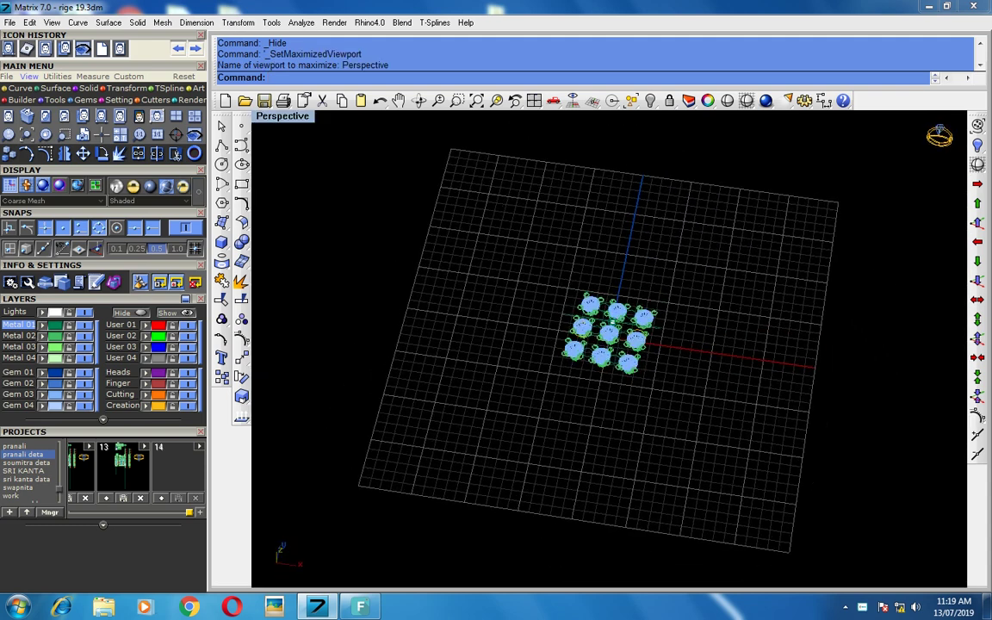
pyautogui.click(652, 100)
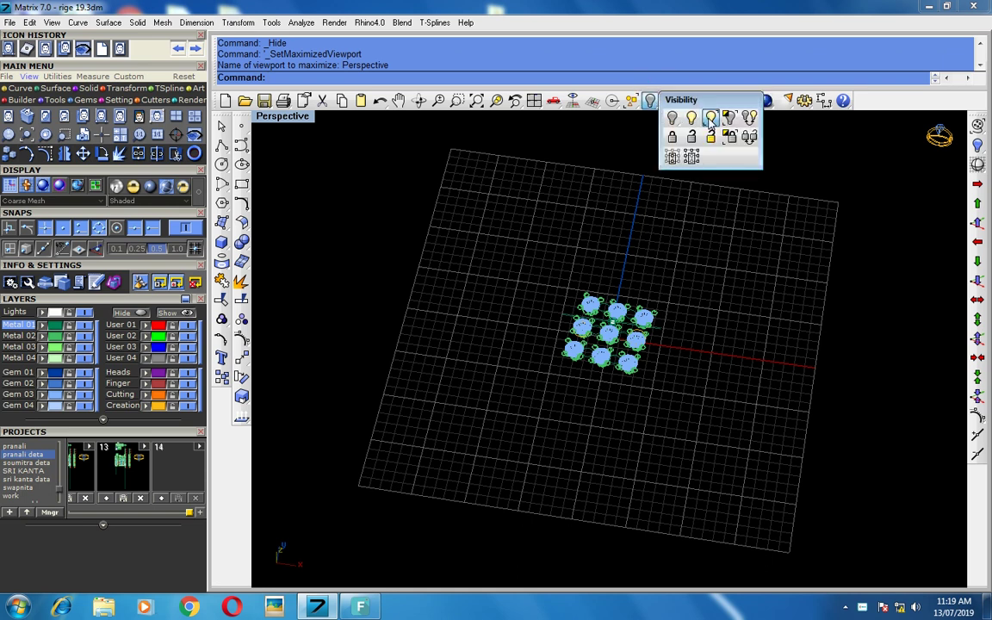
pyautogui.click(711, 119)
pyautogui.rightClick(603, 315)
pyautogui.moveTo(622, 266)
pyautogui.mouseDown(button='right')
pyautogui.moveTo(635, 257)
pyautogui.moveTo(617, 303)
pyautogui.mouseUp(button='right')
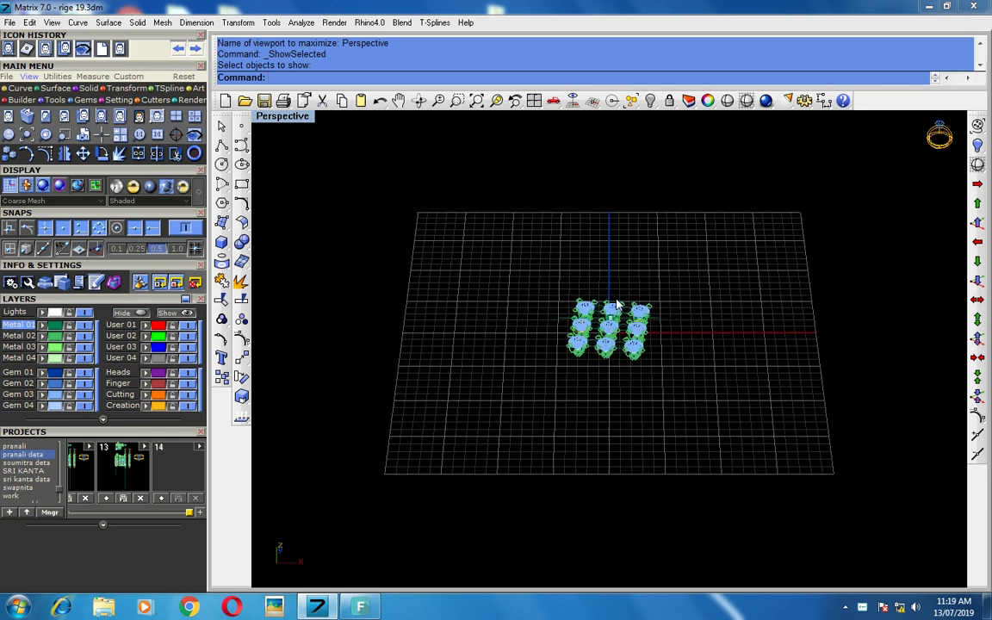
pyautogui.hotkey('ctrl', 'Tab')
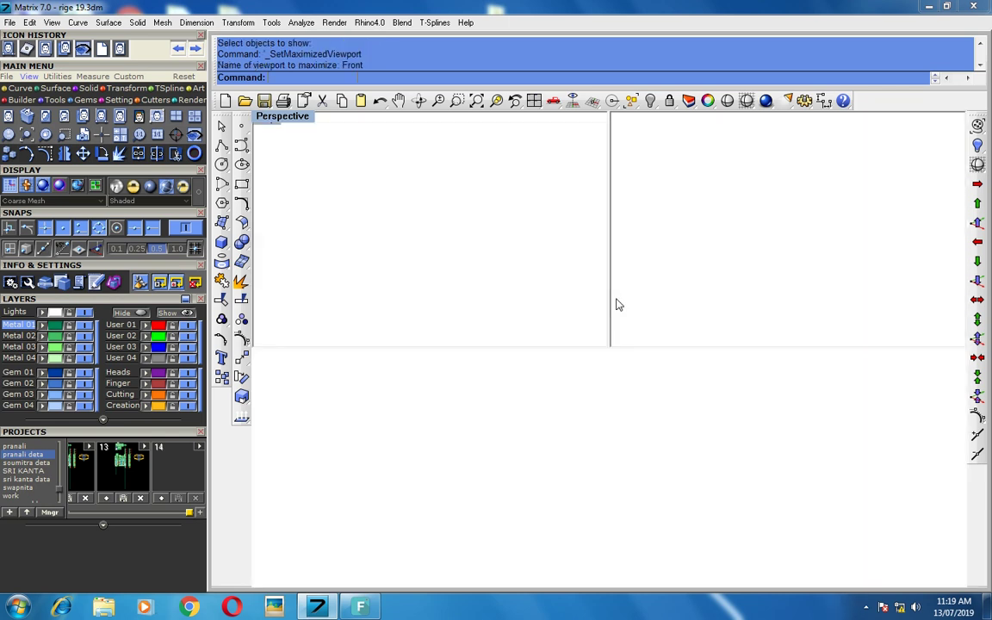
# - Draw a 16.8 diameter finger circle centred at the origin
pyautogui.click(222, 163)
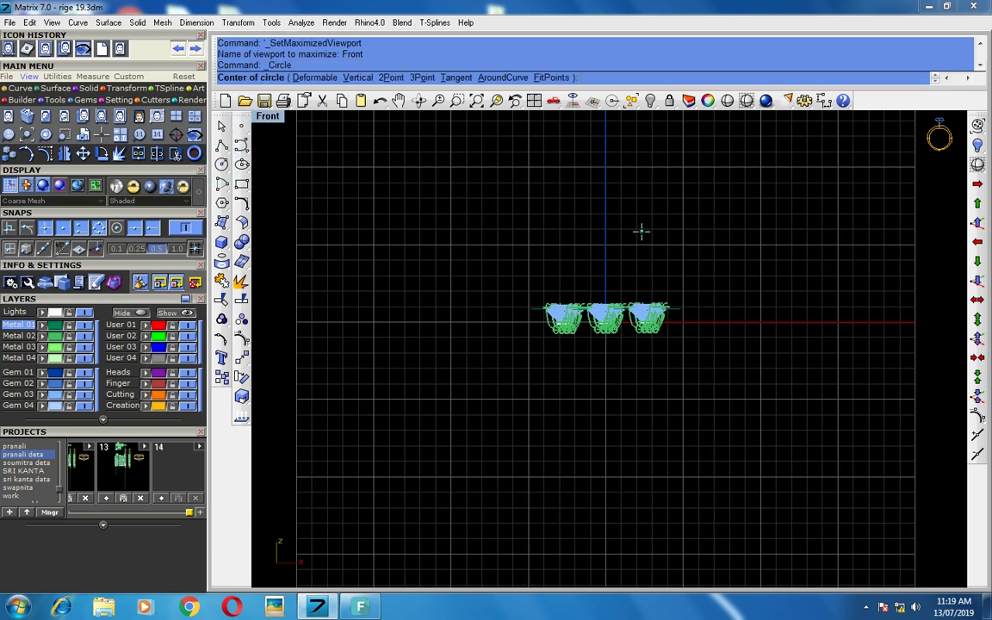
pyautogui.write('0')
pyautogui.press('Return')
pyautogui.write('1')
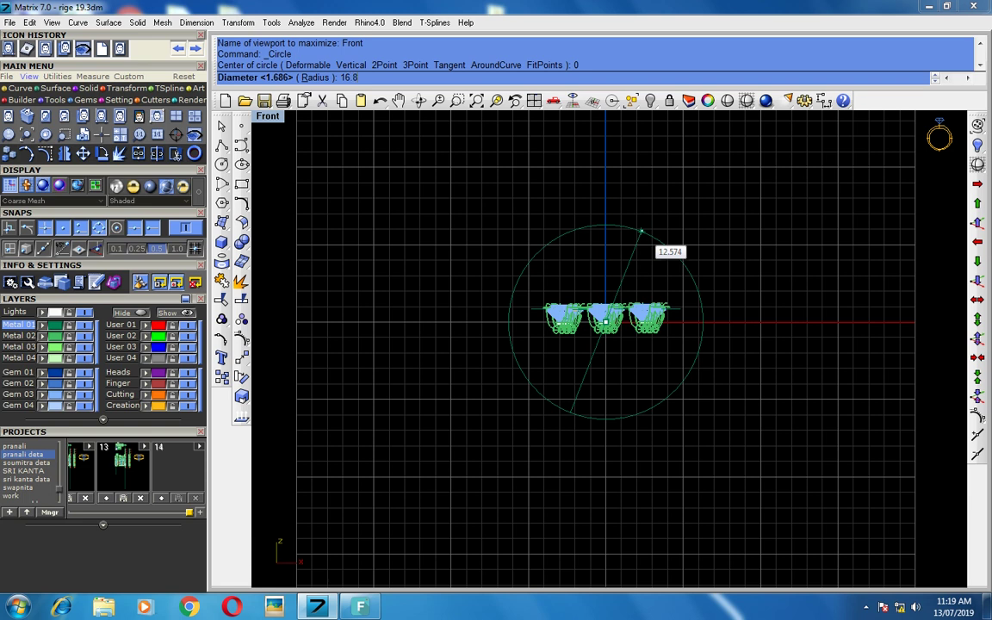
pyautogui.press('Return')
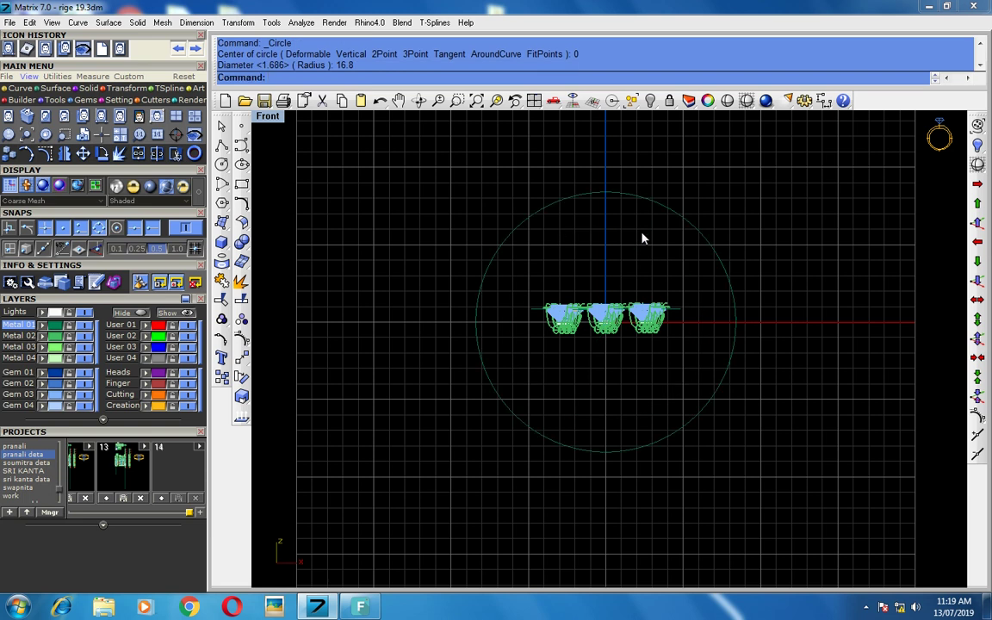
# - With Ortho on, draw a 1.4 diameter circle below the finger circle's bottom quadrant
pyautogui.click(221, 164)
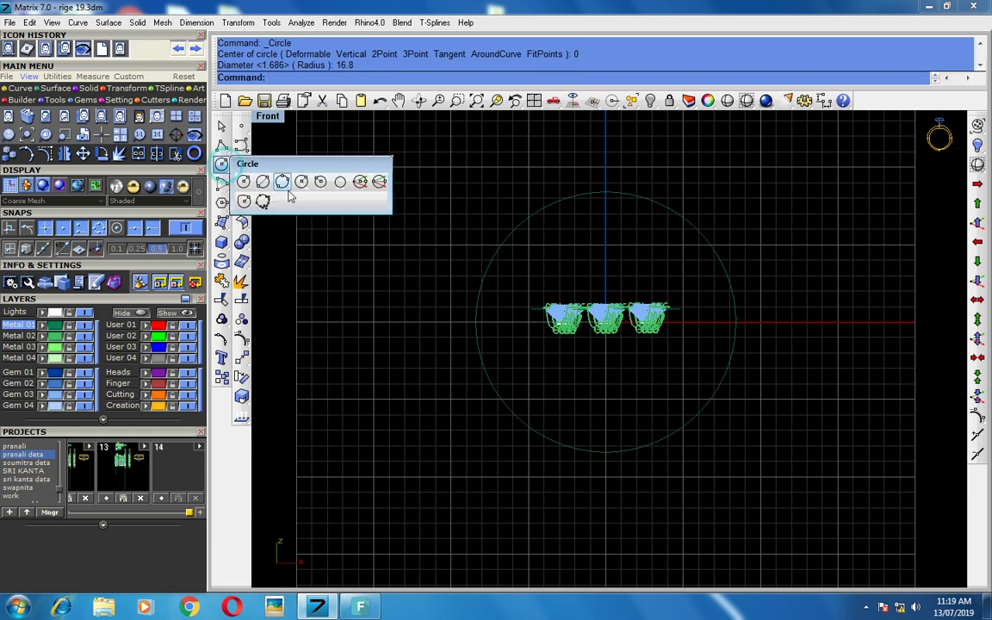
pyautogui.click(265, 184)
pyautogui.scroll(2, 594, 465)
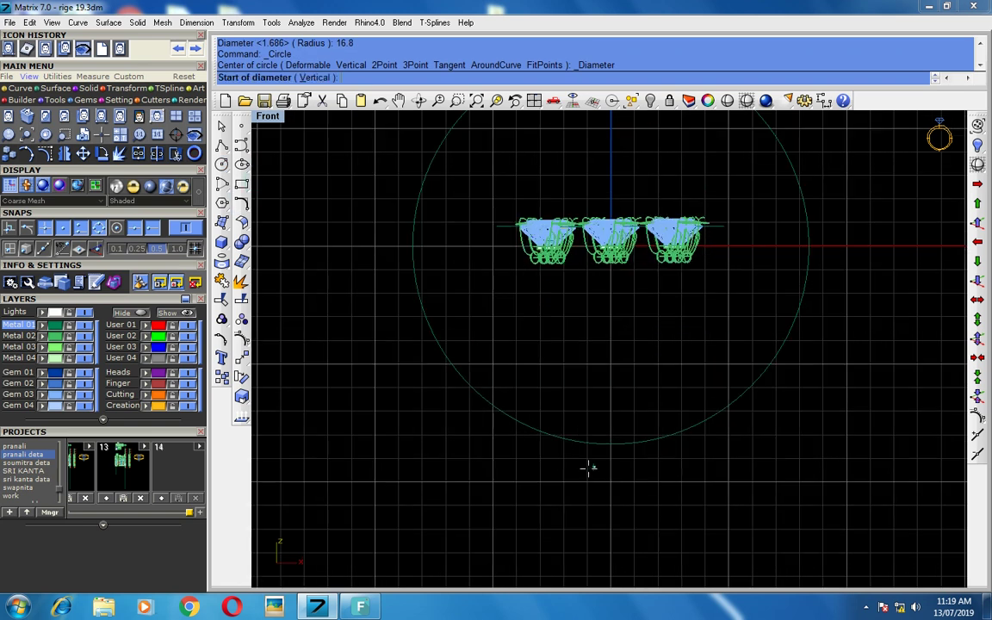
pyautogui.click(611, 444)
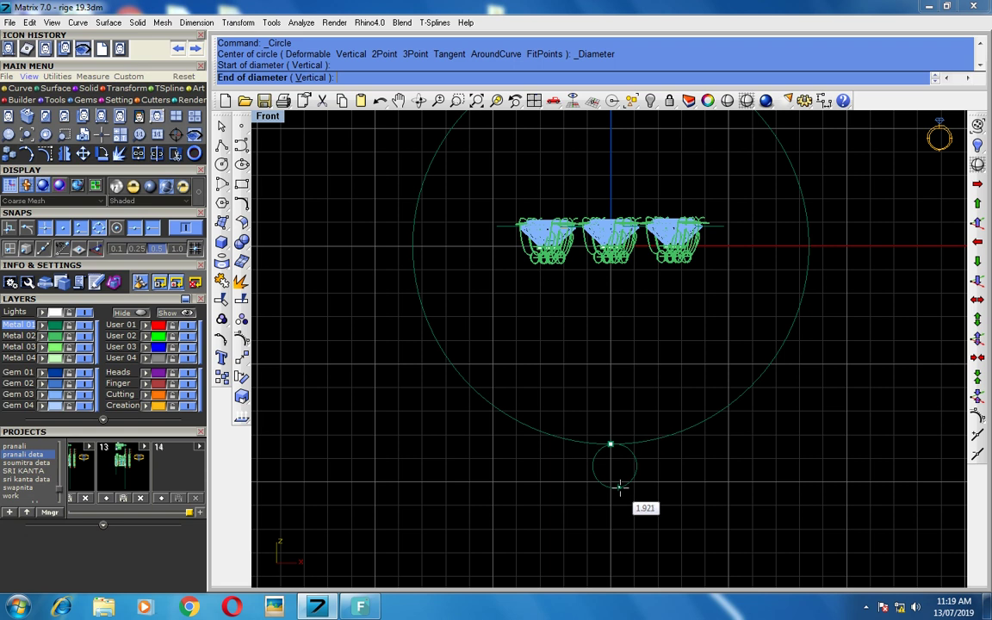
pyautogui.click(63, 250)
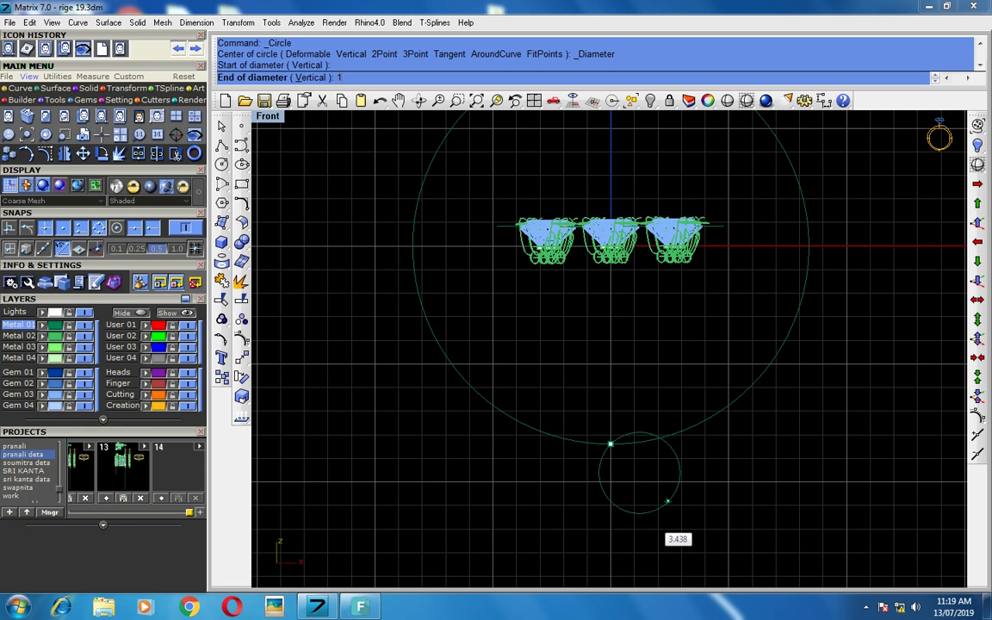
pyautogui.press('Return')
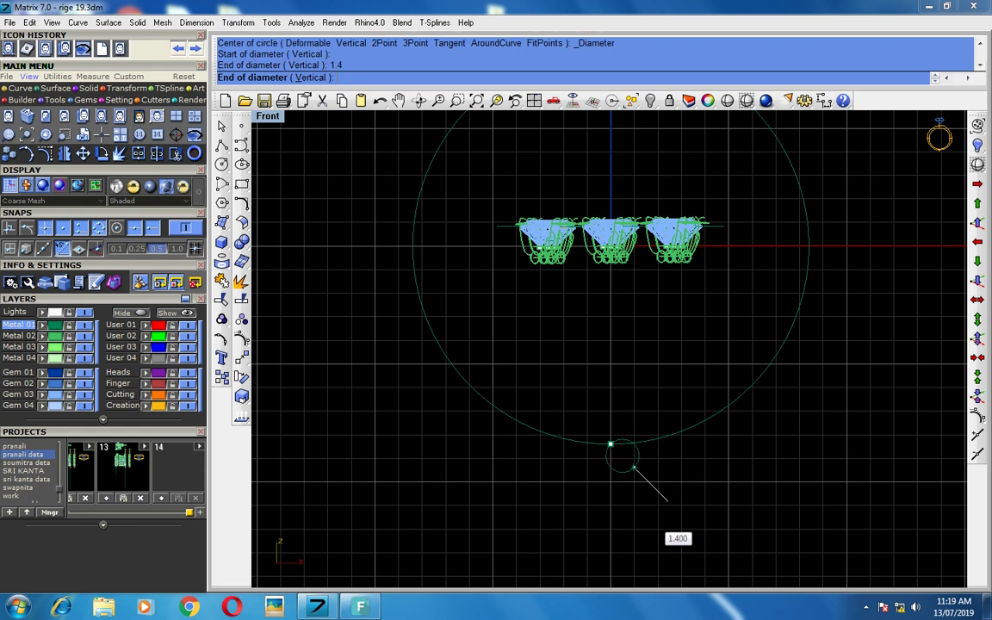
pyautogui.click(601, 493)
# - Draw a 2 diameter circle rising from the finger circle's top quadrant
pyautogui.scroll(-3, 584, 295)
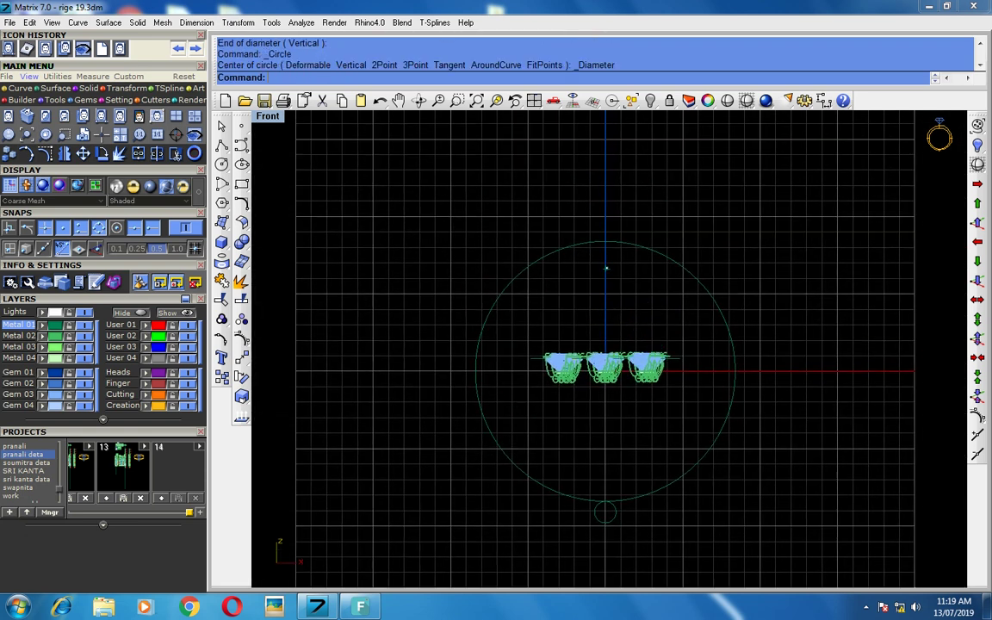
pyautogui.click(605, 242)
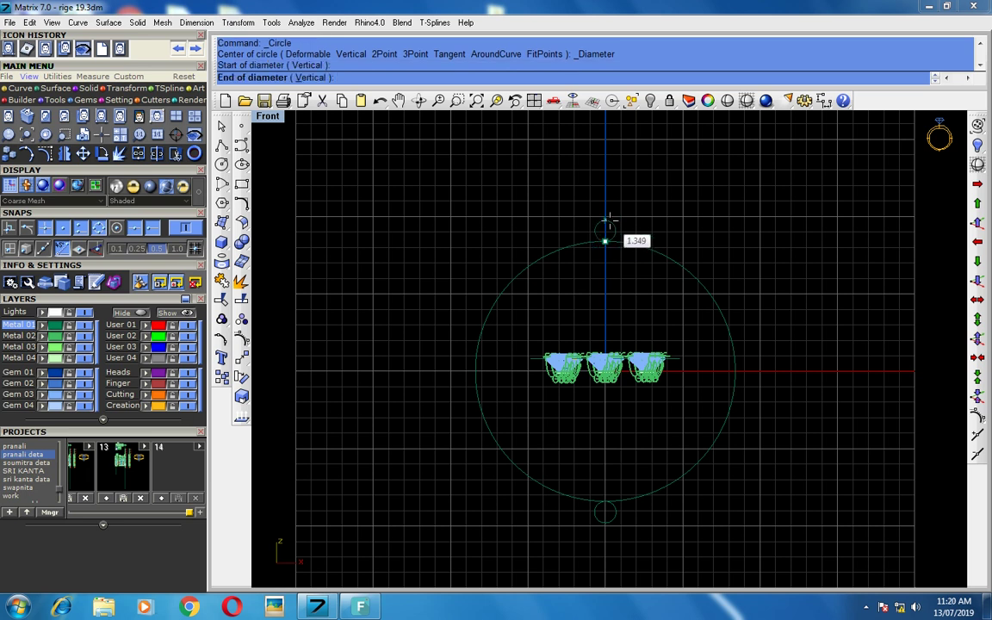
pyautogui.write('2')
pyautogui.press('Return')
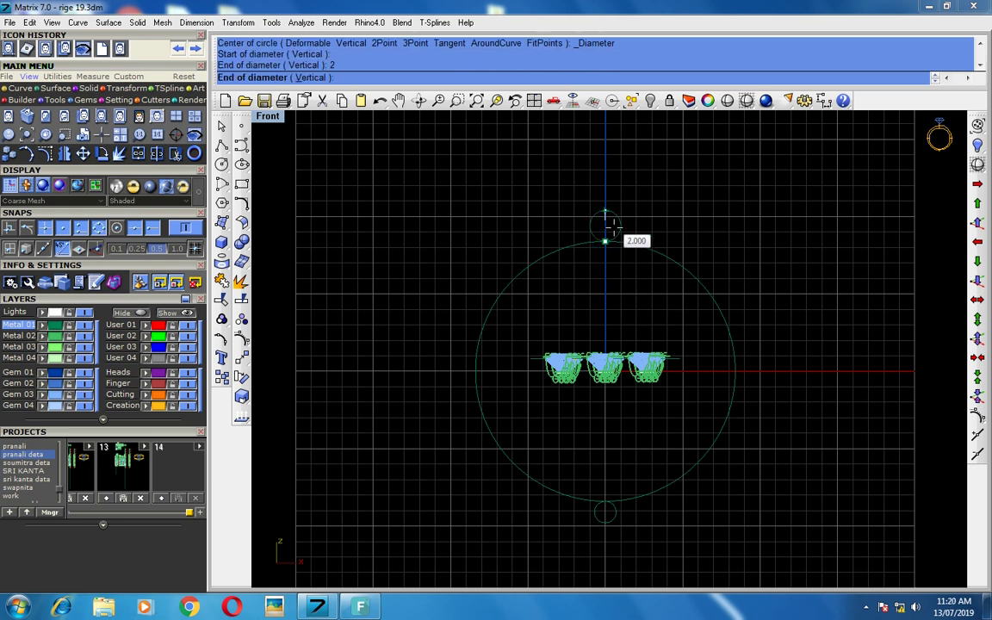
pyautogui.click(613, 225)
pyautogui.hotkey('ctrl', 'z')
pyautogui.press('Return')
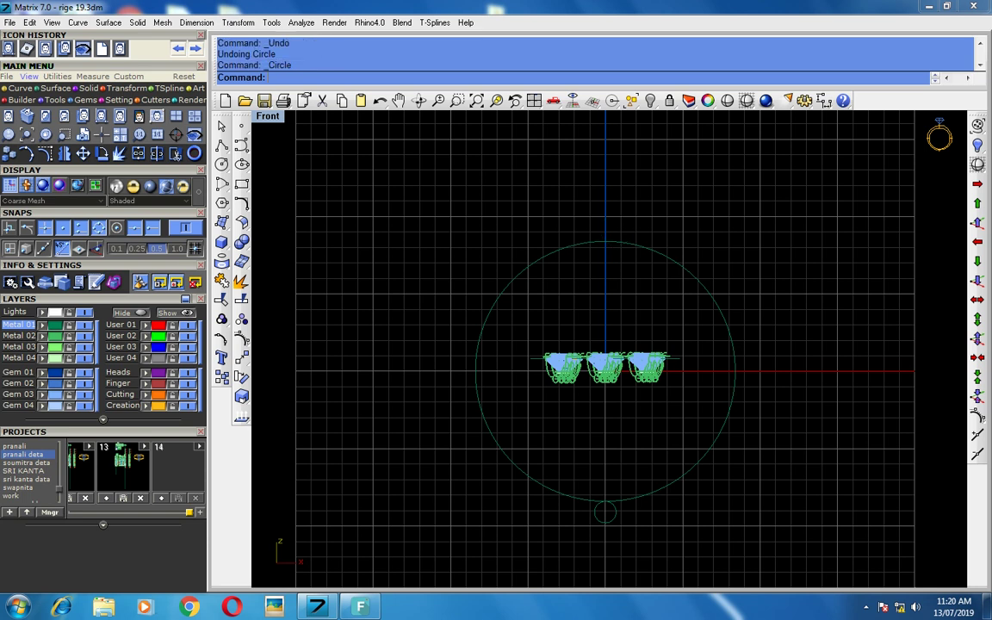
pyautogui.click(606, 241)
pyautogui.press('Escape')
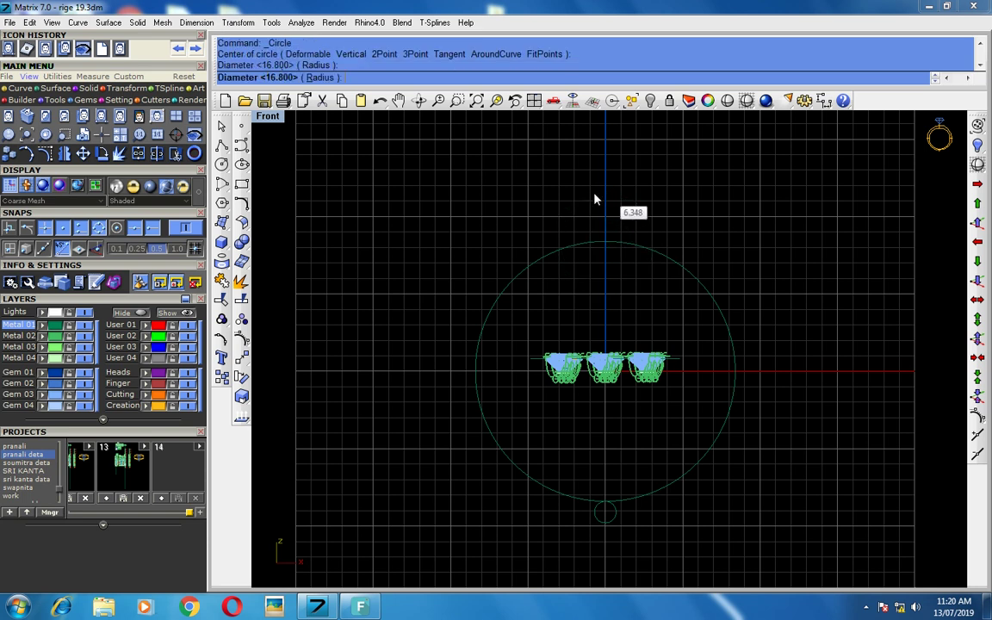
pyautogui.click(221, 164)
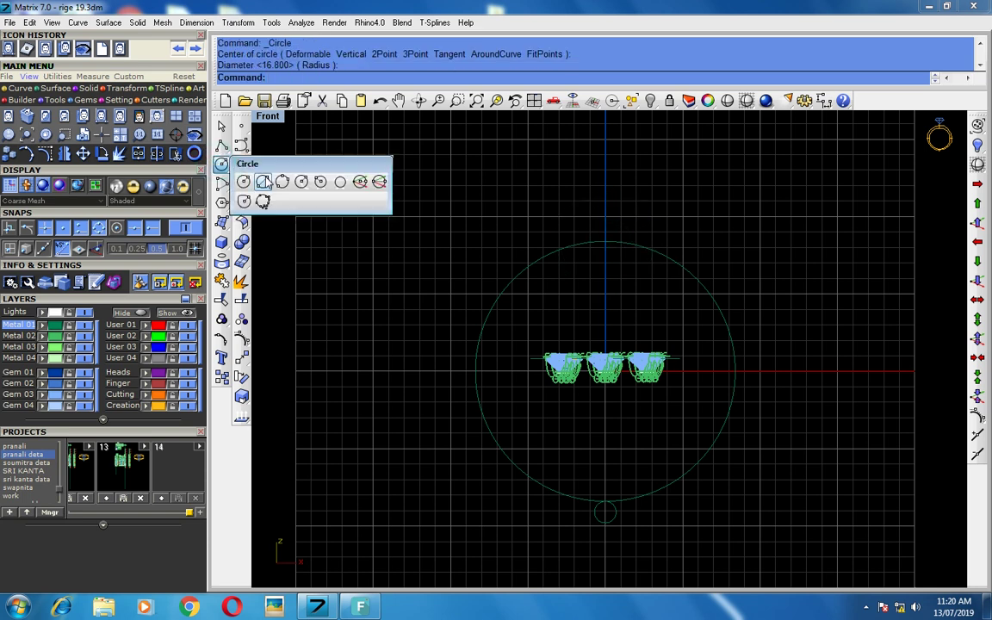
pyautogui.click(241, 165)
pyautogui.click(608, 240)
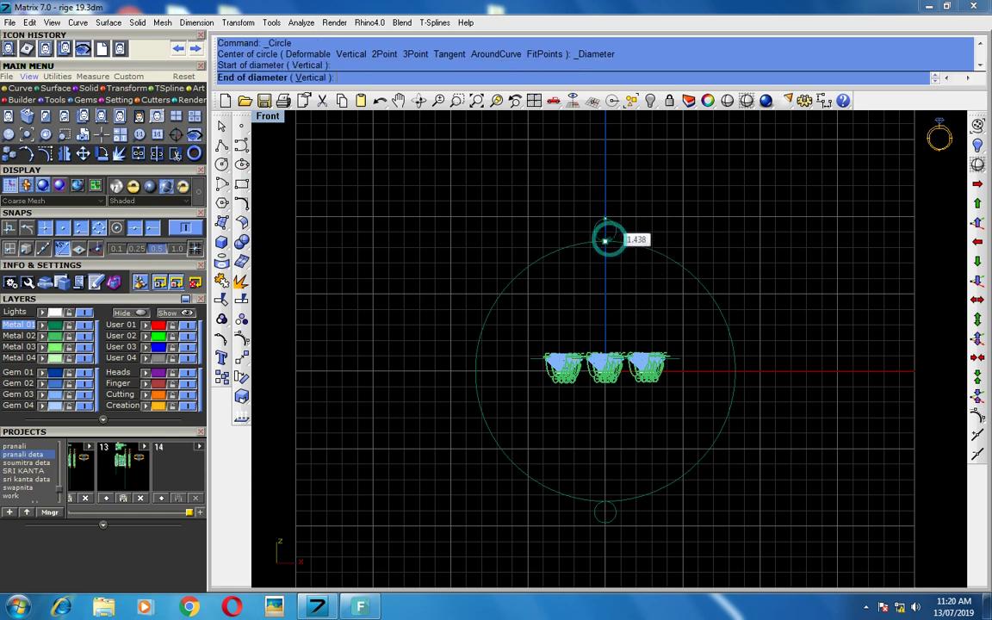
pyautogui.write('2')
pyautogui.press('Return')
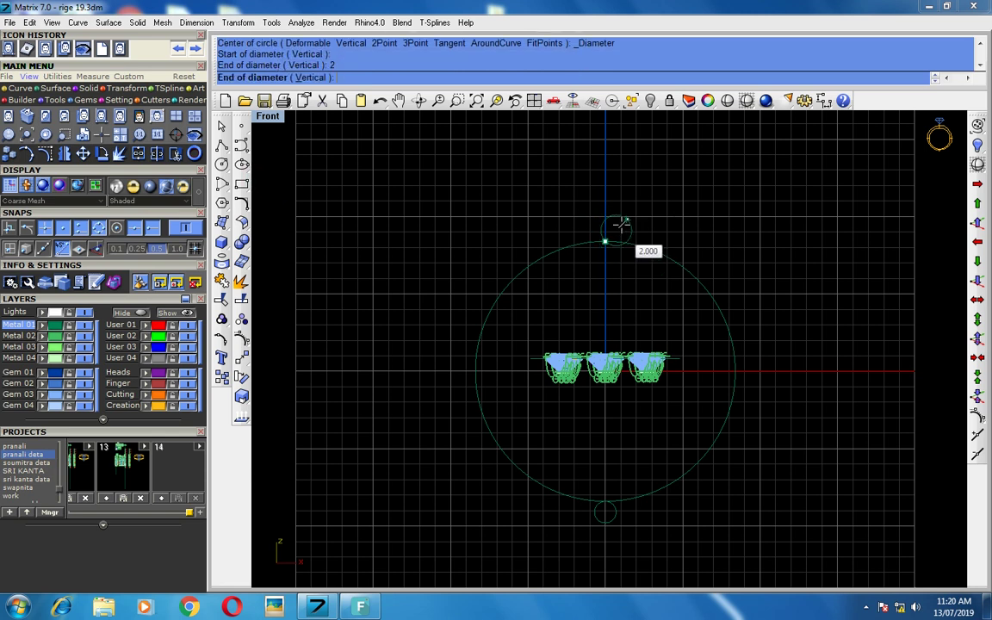
pyautogui.click(612, 208)
# - Draw an outer circle by diameter from the bottom small circle's base to the top circle's top
pyautogui.press('Return')
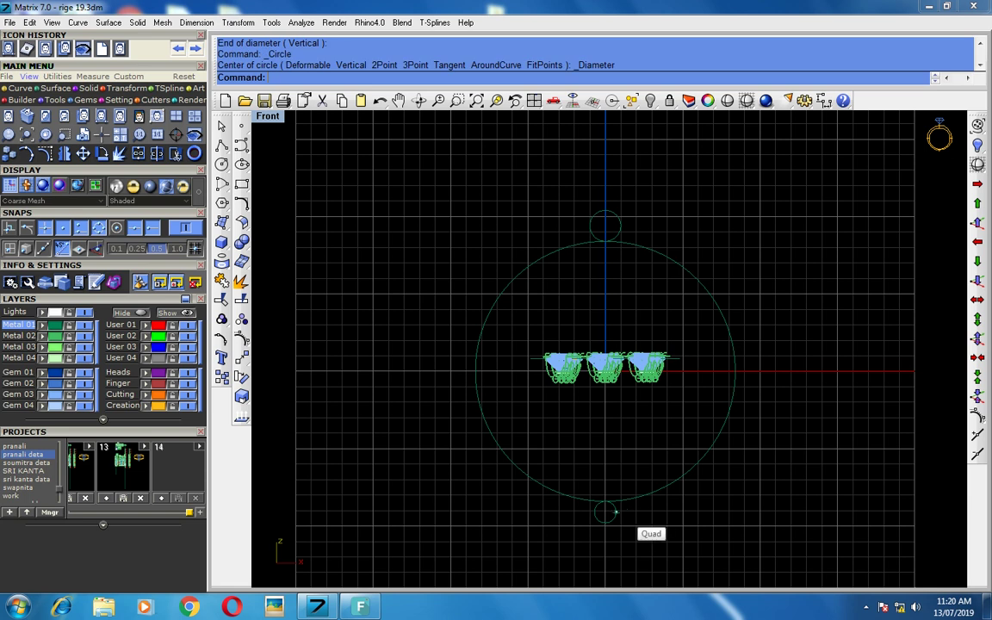
pyautogui.click(605, 521)
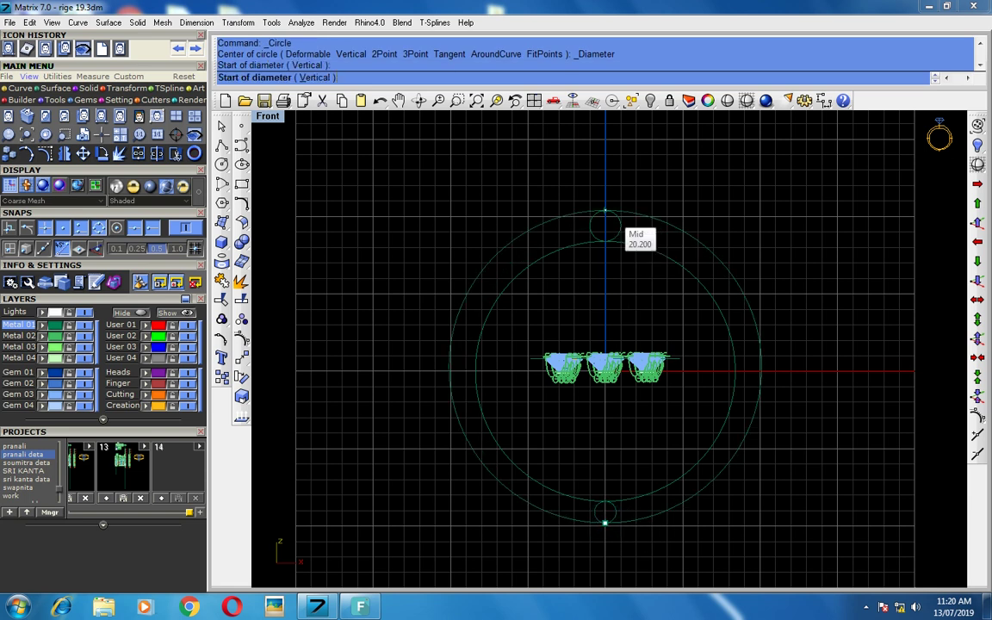
pyautogui.click(606, 211)
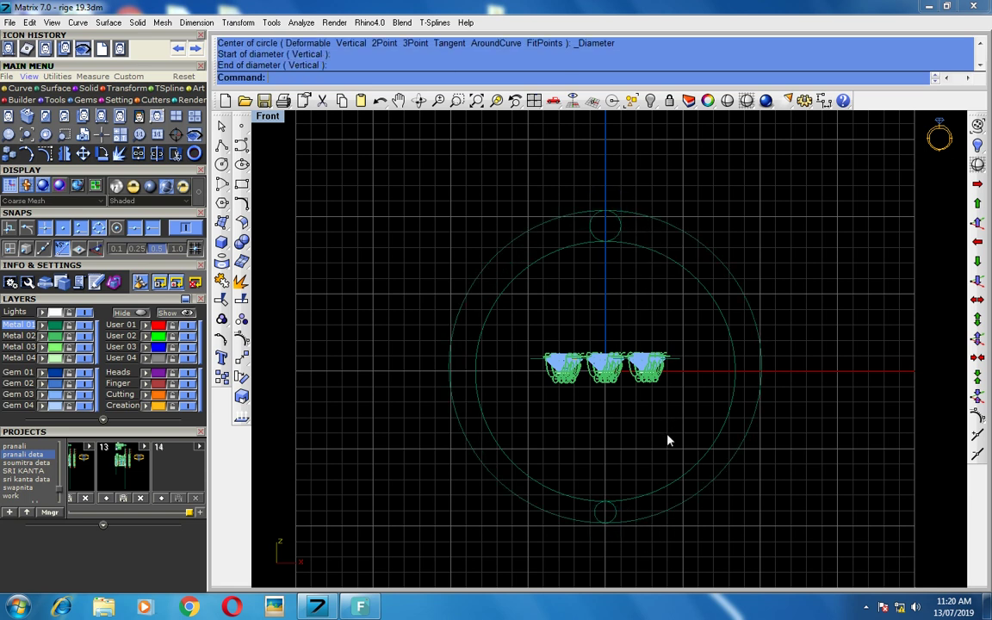
pyautogui.press('Escape')
# - Window-select the small circles at the ring's top and bottom and delete them
pyautogui.scroll(-2, 656, 416)
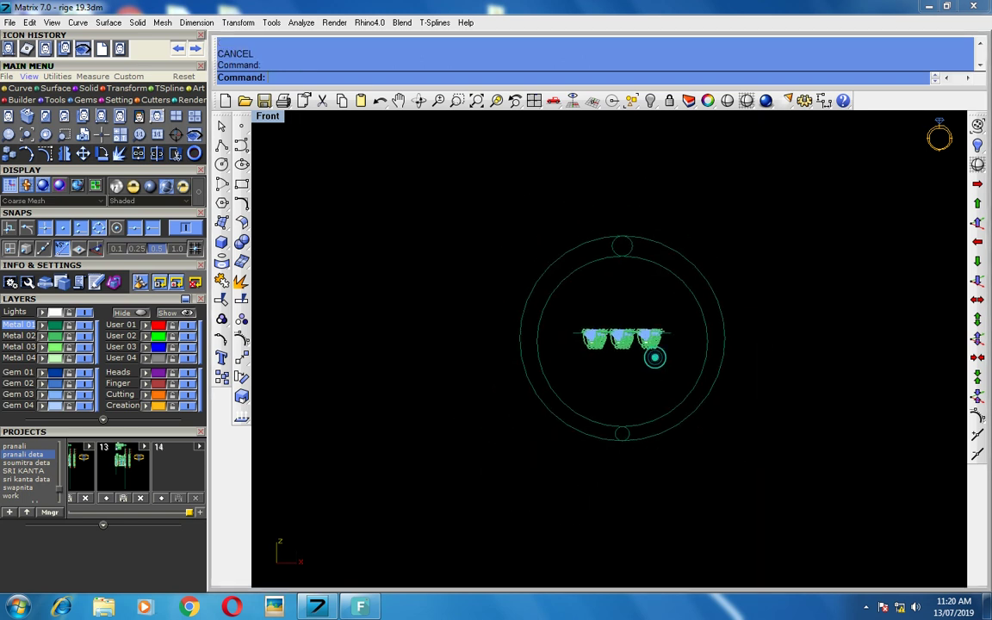
pyautogui.scroll(-2, 648, 392)
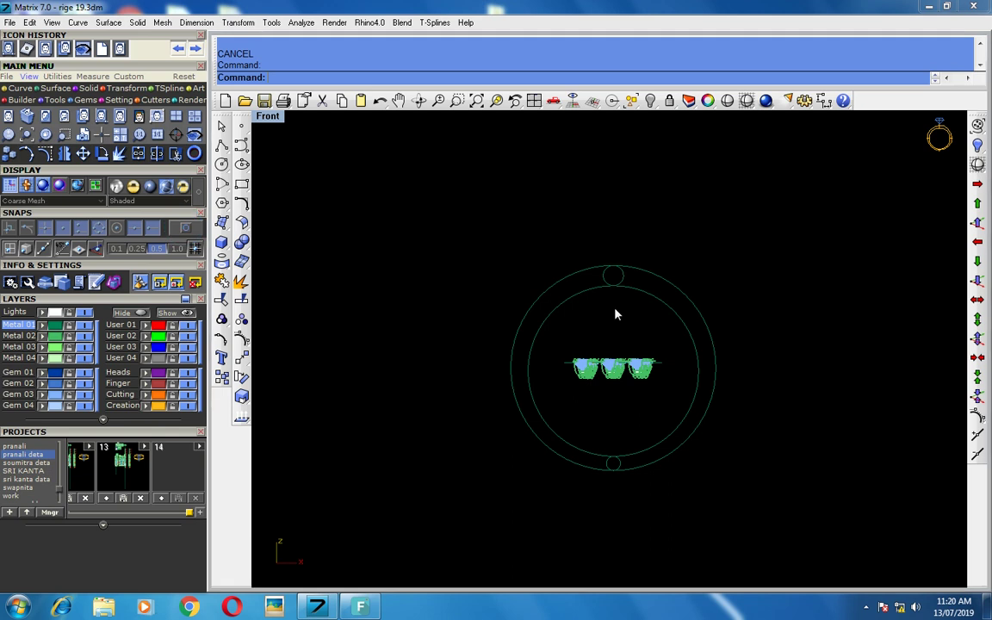
pyautogui.scroll(2, 616, 313)
pyautogui.moveTo(615, 366)
pyautogui.mouseDown(button='right')
pyautogui.moveTo(620, 333)
pyautogui.moveTo(610, 347)
pyautogui.mouseUp(button='right')
pyautogui.moveTo(622, 277); pyautogui.dragTo(547, 182)
pyautogui.moveTo(652, 370); pyautogui.dragTo(641, 321, button='right')
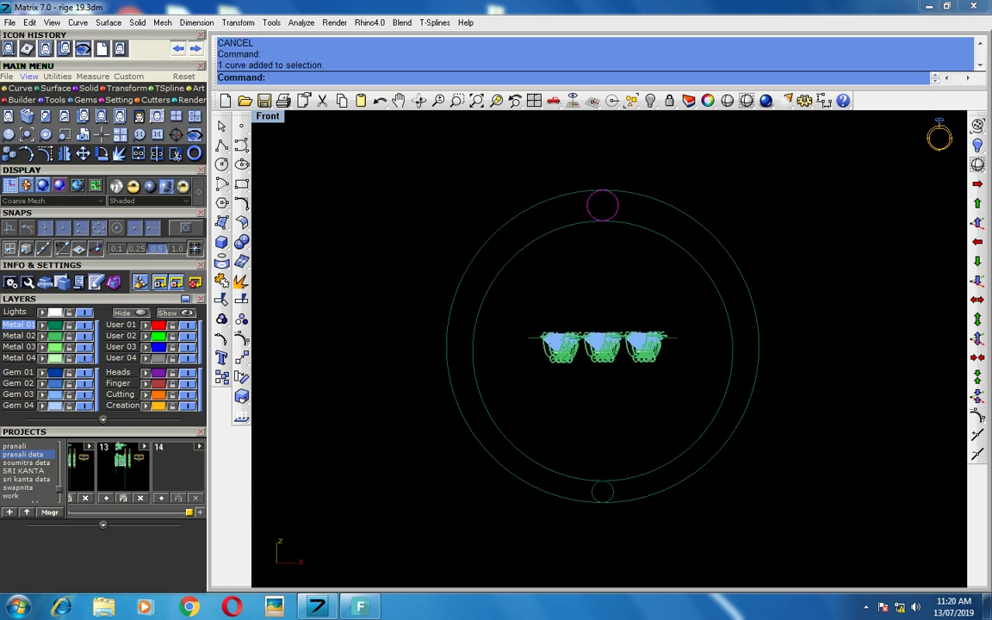
pyautogui.keyDown('shift'); pyautogui.moveTo(570, 435); pyautogui.dragTo(650, 540); pyautogui.keyUp('shift')
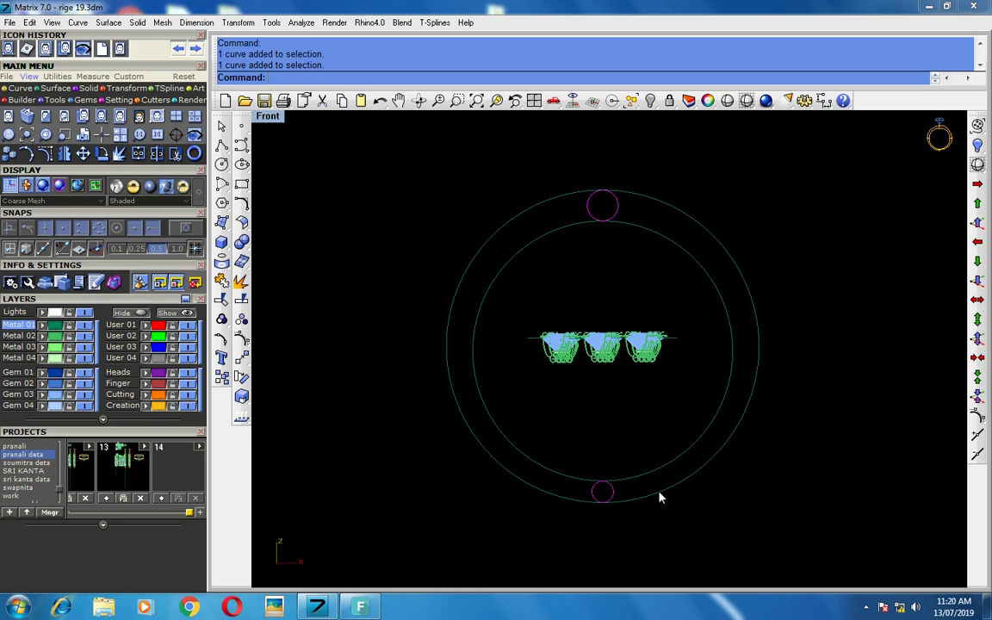
pyautogui.press('Delete')
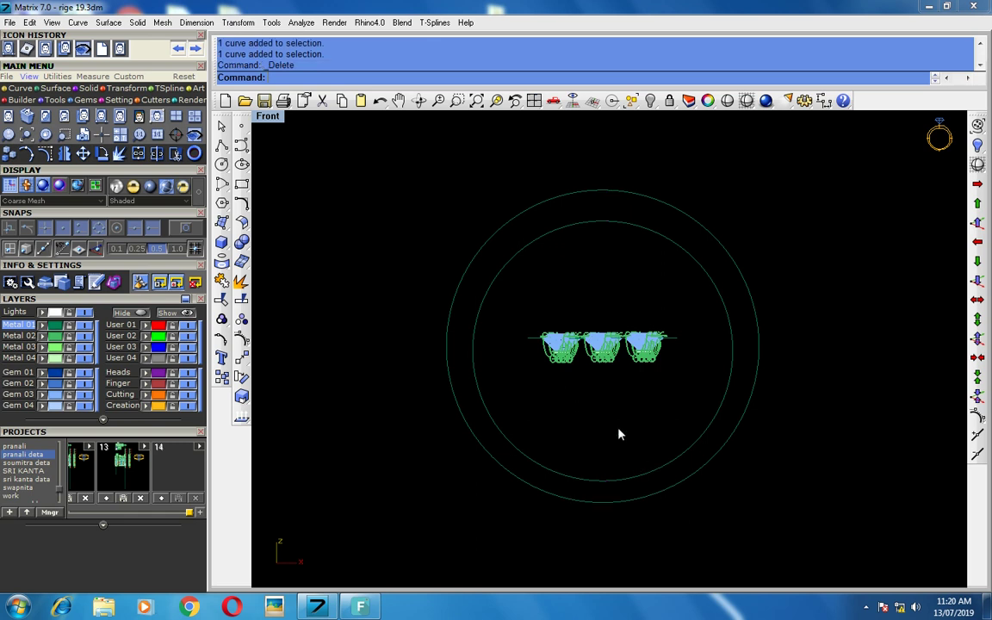
pyautogui.hotkey('ctrl', 'F4')
# - Hide the grid and show the perspective view shaded from above
pyautogui.moveTo(624, 405); pyautogui.dragTo(630, 376, button='right')
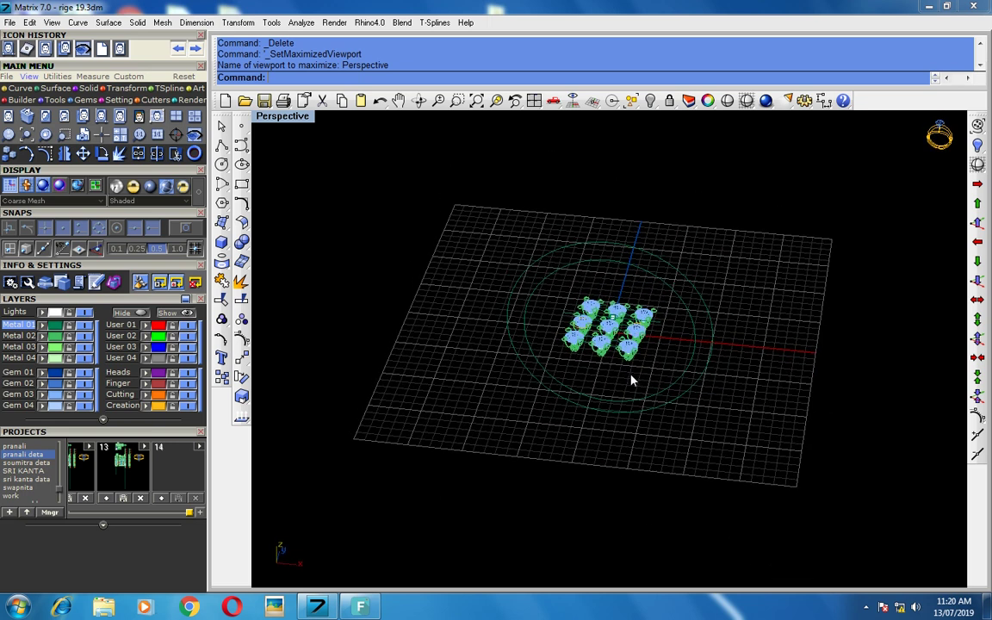
pyautogui.press('Escape')
pyautogui.press('F7')
pyautogui.moveTo(631, 379)
pyautogui.mouseDown(button='right')
pyautogui.moveTo(648, 367)
pyautogui.moveTo(581, 327)
pyautogui.moveTo(594, 310)
pyautogui.mouseUp(button='right')
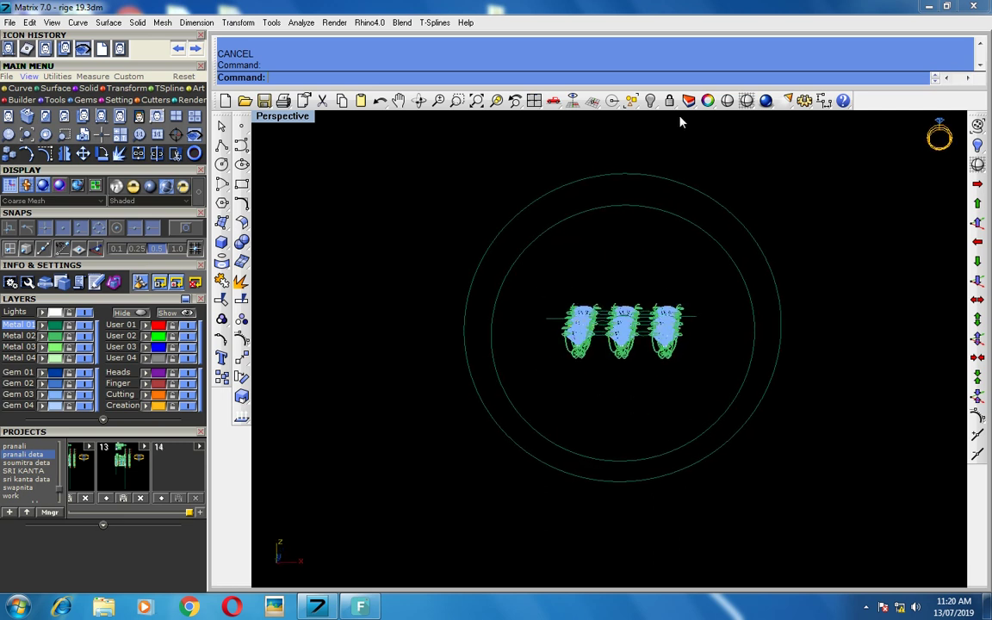
pyautogui.click(747, 102)
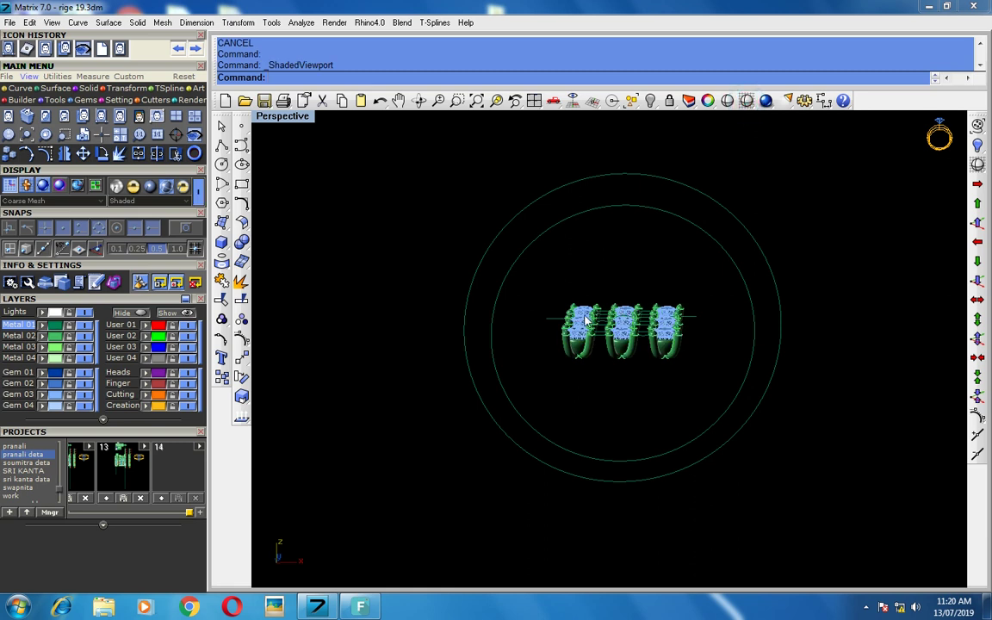
# - Window-select all the gem heads and close the Rebuild settings without rebuilding
pyautogui.moveTo(560, 374); pyautogui.dragTo(552, 381, button='right')
pyautogui.moveTo(542, 386); pyautogui.dragTo(713, 277)
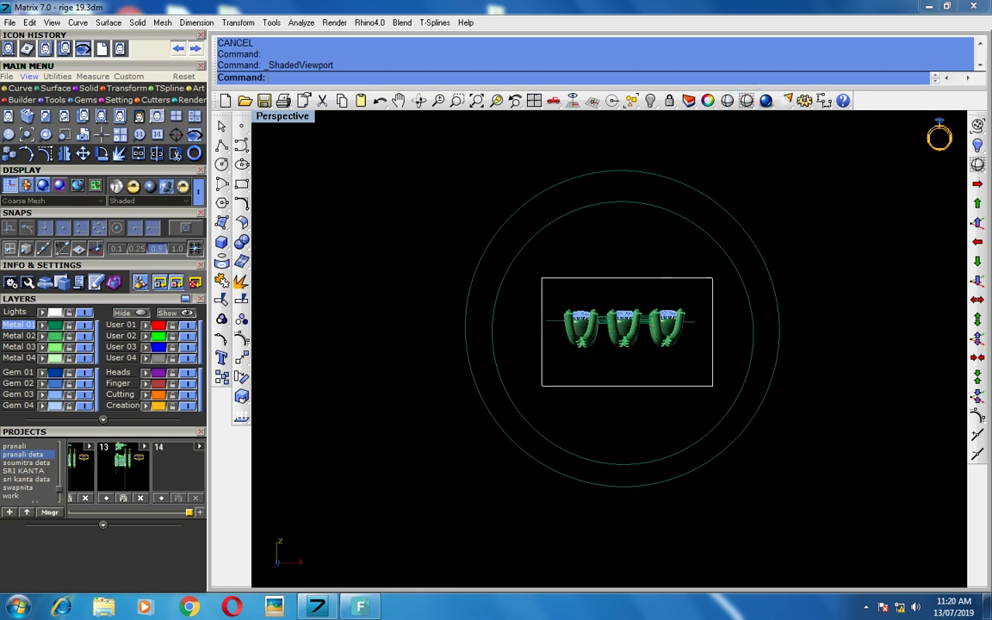
pyautogui.scroll(-3, 626, 345)
pyautogui.scroll(-1, 626, 361)
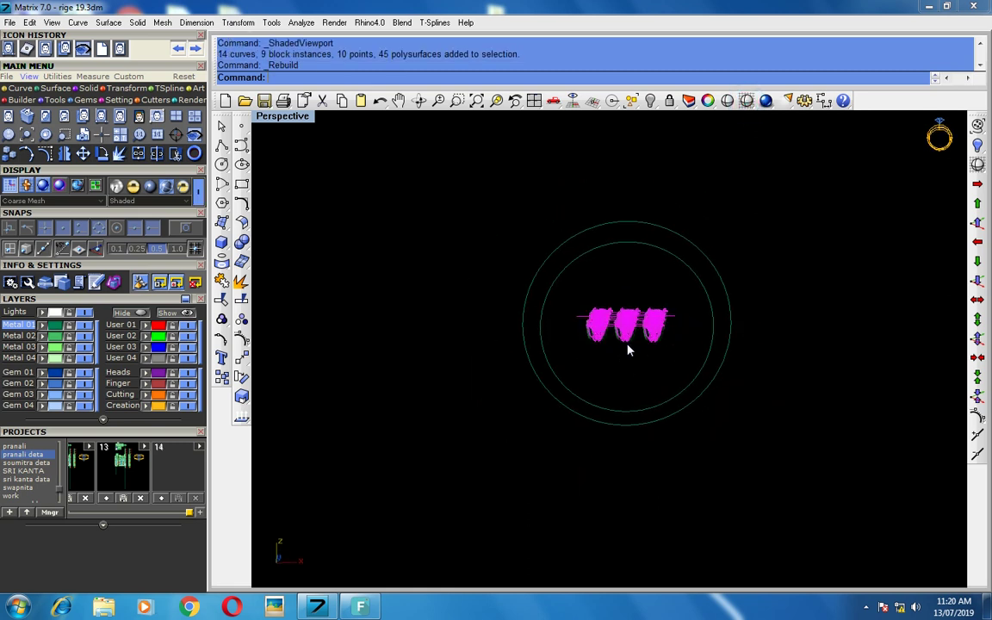
pyautogui.click(659, 248)
# - In the Front view, copy the gem heads up onto the top of the ring and hide the originals
pyautogui.hotkey('ctrl', 'F2')
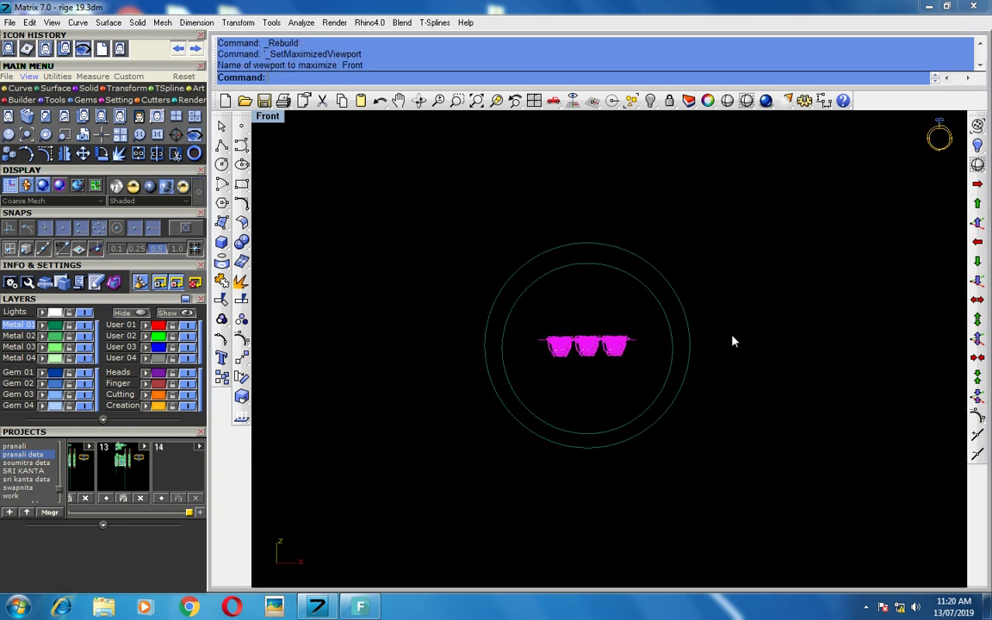
pyautogui.write('m')
pyautogui.press('Return')
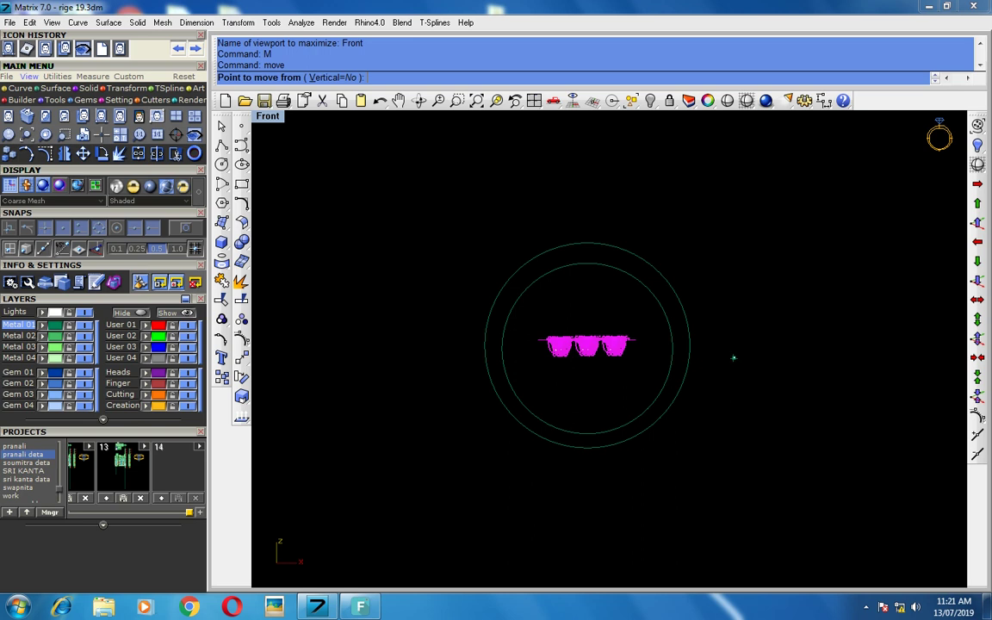
pyautogui.click(726, 411)
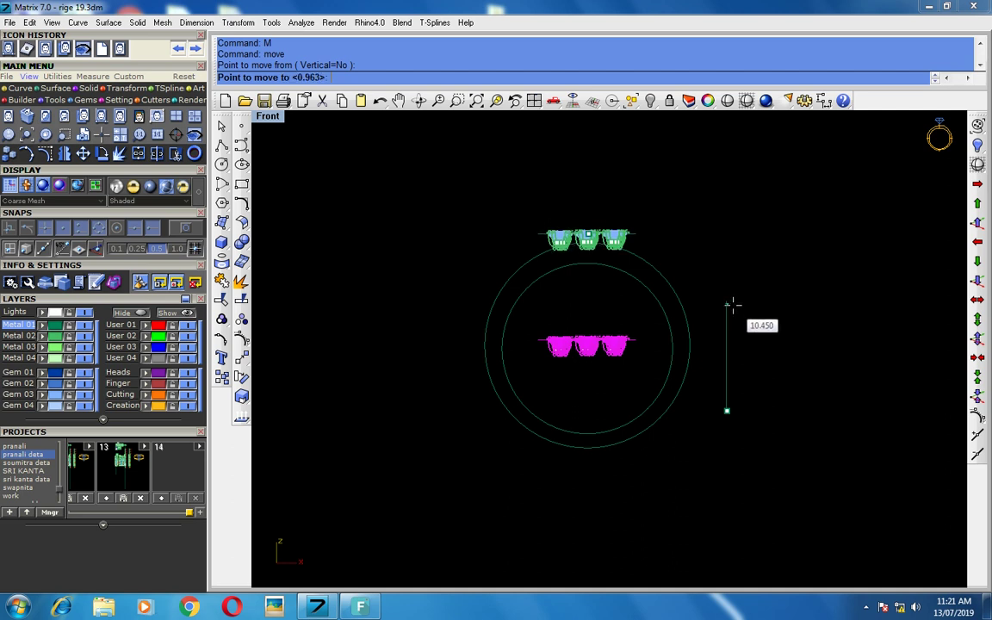
pyautogui.press('Escape')
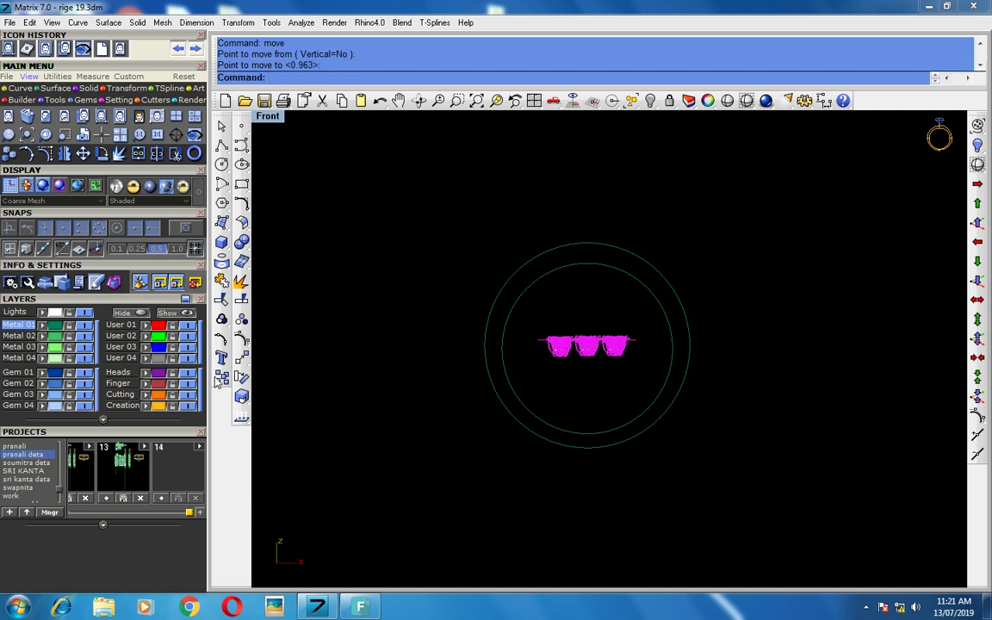
pyautogui.click(221, 379)
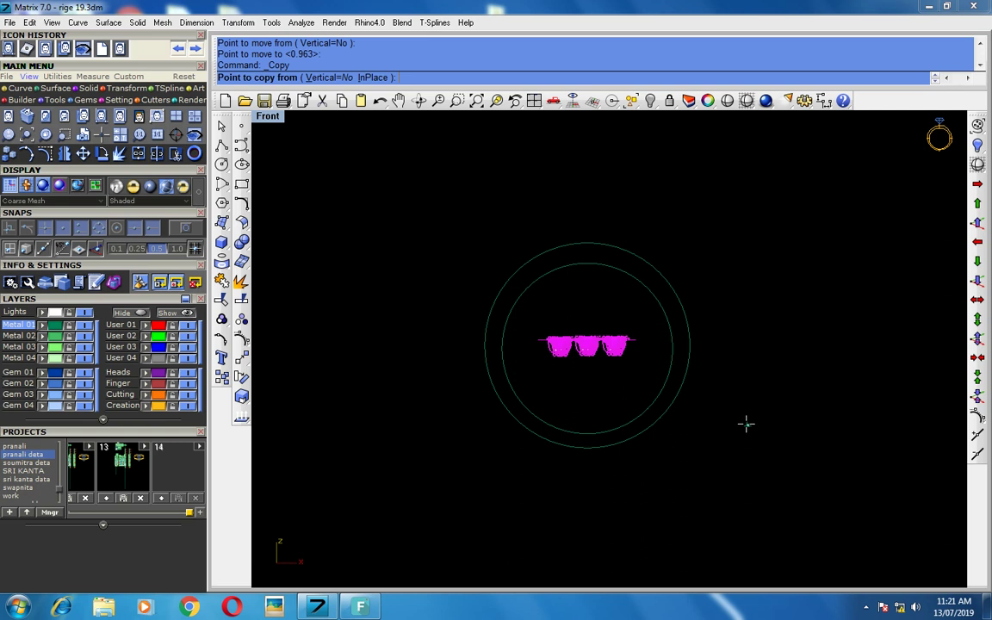
pyautogui.click(725, 395)
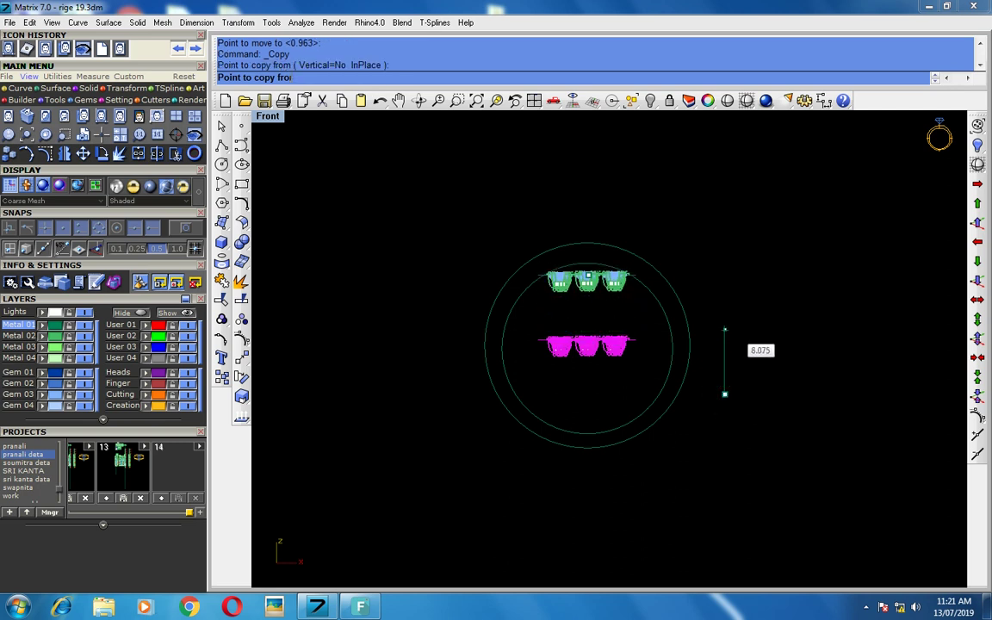
pyautogui.click(732, 293)
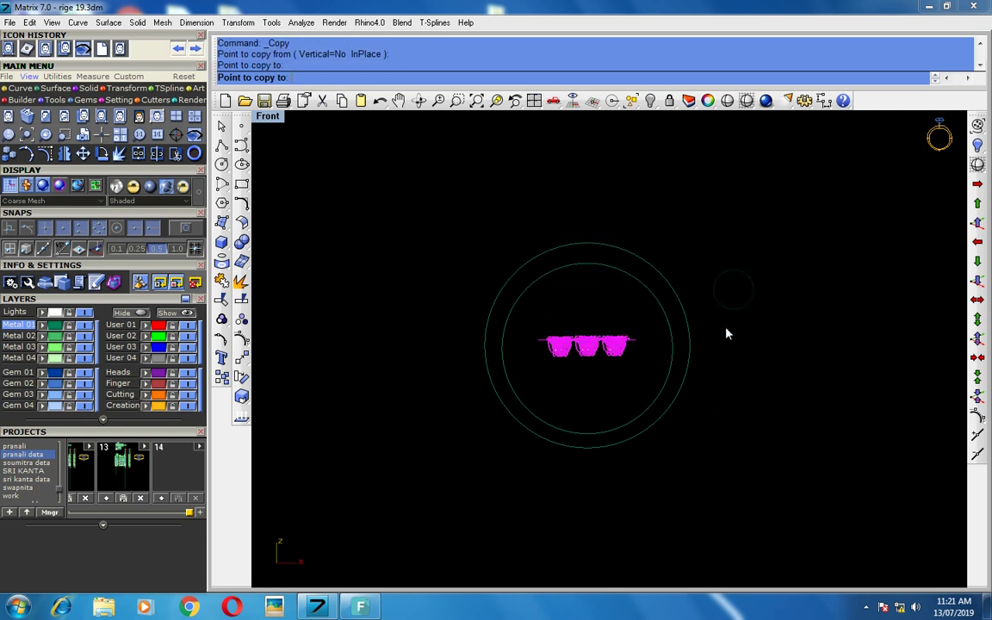
pyautogui.press('Return')
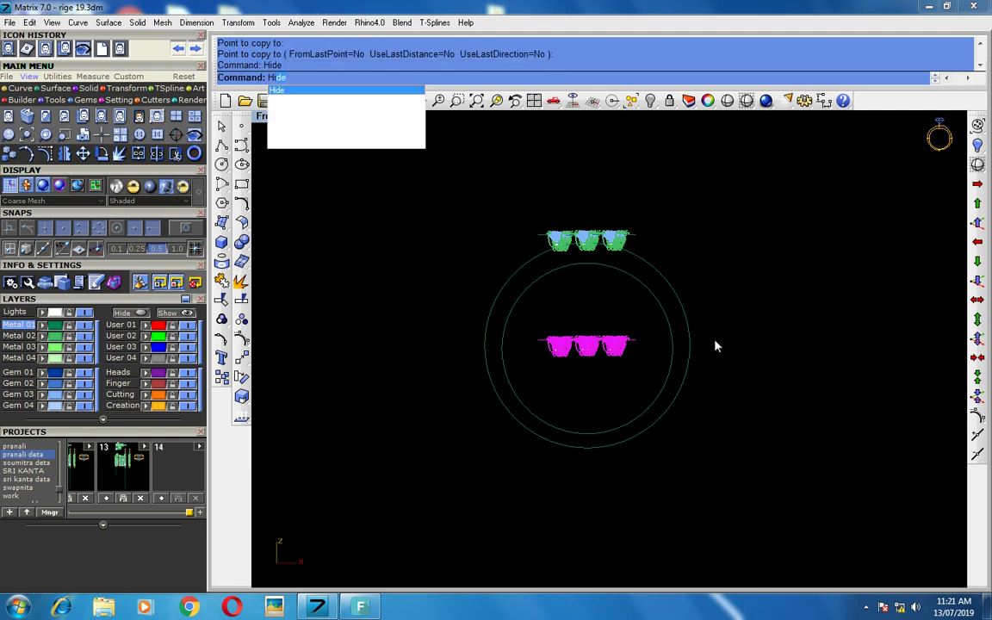
pyautogui.press('Return')
# - Window-select the nine-stone cluster in the perspective view and lock it
pyautogui.hotkey('ctrl', 'F1')
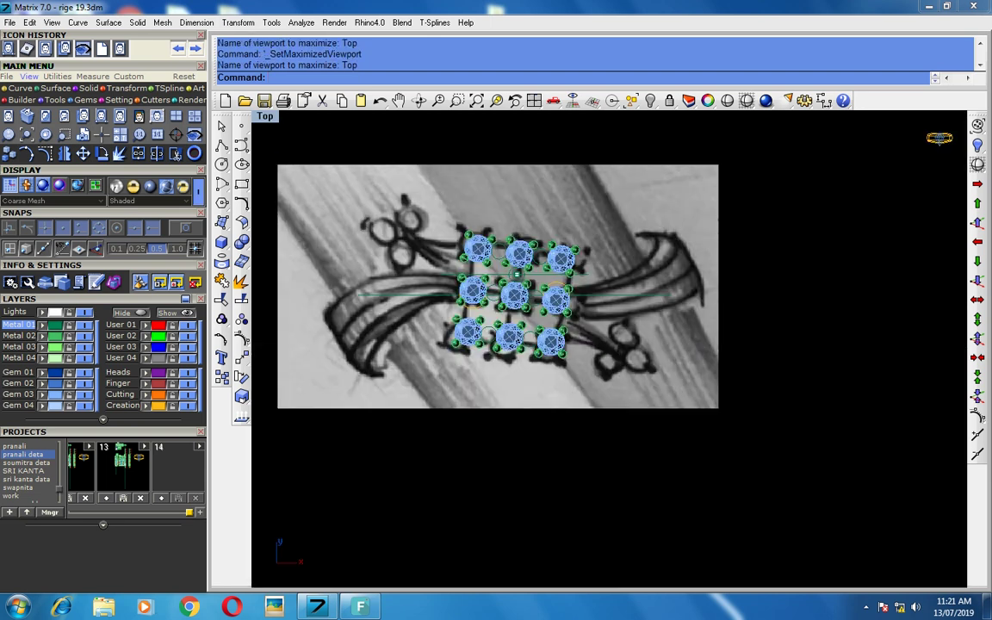
pyautogui.hotkey('ctrl', 'F4')
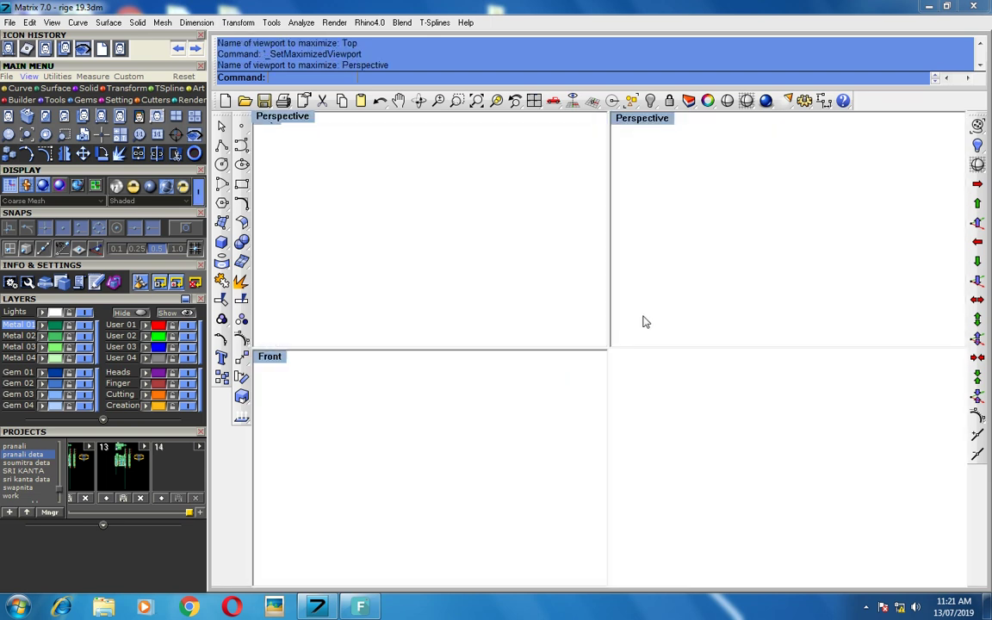
pyautogui.moveTo(686, 349)
pyautogui.mouseDown(button='right')
pyautogui.moveTo(438, 344)
pyautogui.moveTo(659, 330)
pyautogui.moveTo(664, 379)
pyautogui.moveTo(560, 389)
pyautogui.mouseUp(button='right')
pyautogui.moveTo(495, 166); pyautogui.dragTo(732, 303)
pyautogui.click(669, 101)
pyautogui.moveTo(678, 333)
pyautogui.mouseDown(button='right')
pyautogui.moveTo(637, 333)
pyautogui.moveTo(682, 327)
pyautogui.moveTo(681, 348)
pyautogui.moveTo(668, 343)
pyautogui.moveTo(673, 360)
pyautogui.moveTo(743, 333)
pyautogui.mouseUp(button='right')
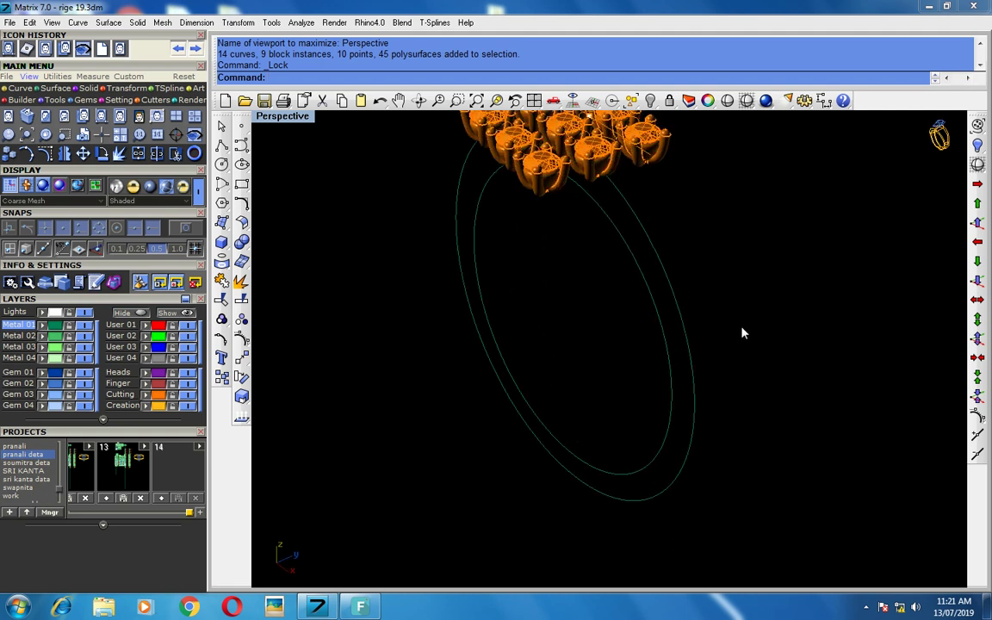
# - Extrude the finger and outer circles into a capped solid band, 1 each way
pyautogui.click(671, 370)
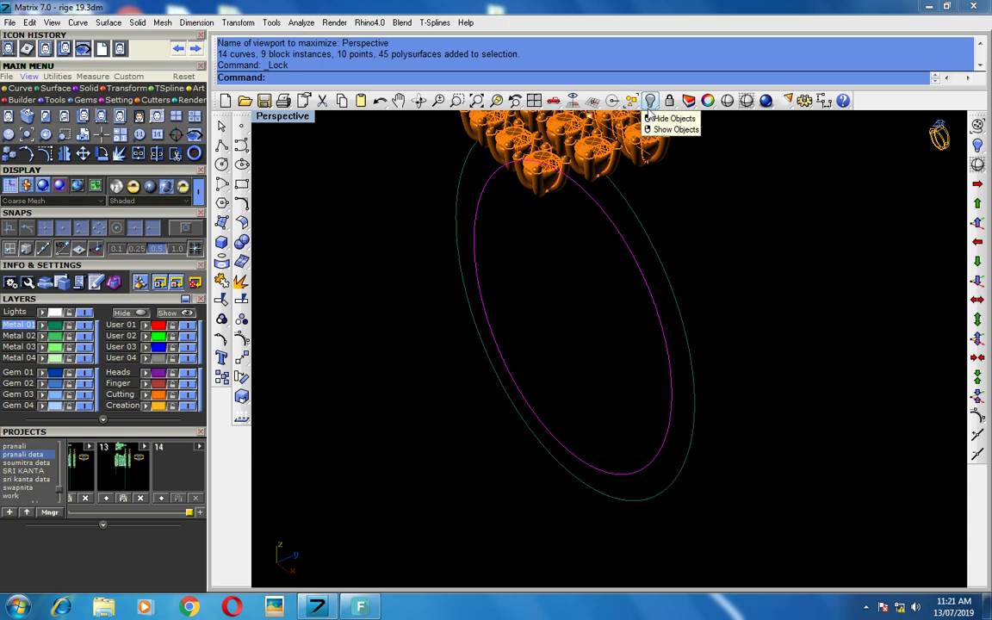
pyautogui.click(651, 278)
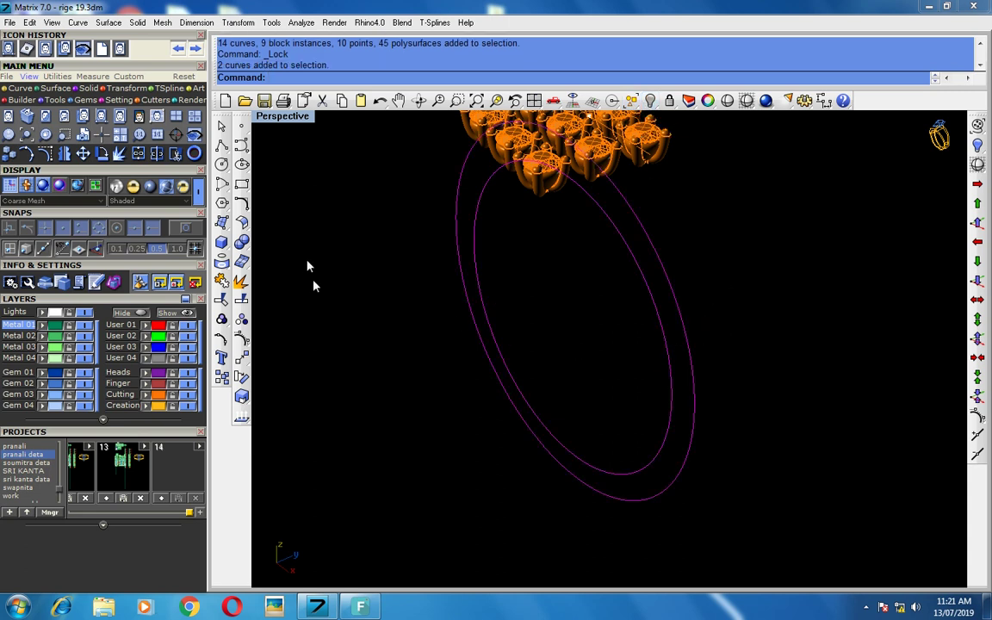
pyautogui.click(221, 246)
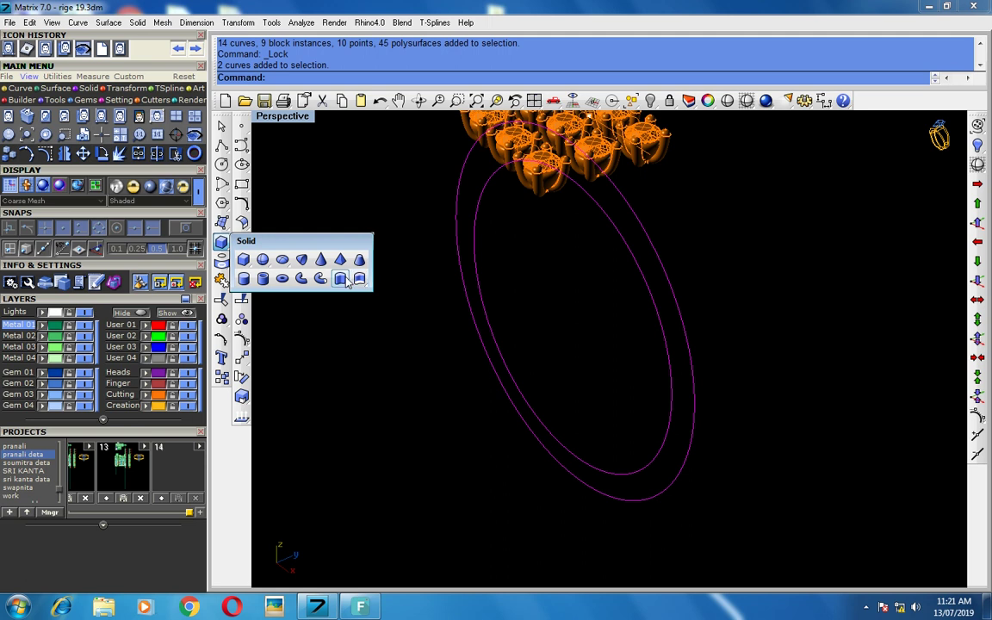
pyautogui.click(341, 279)
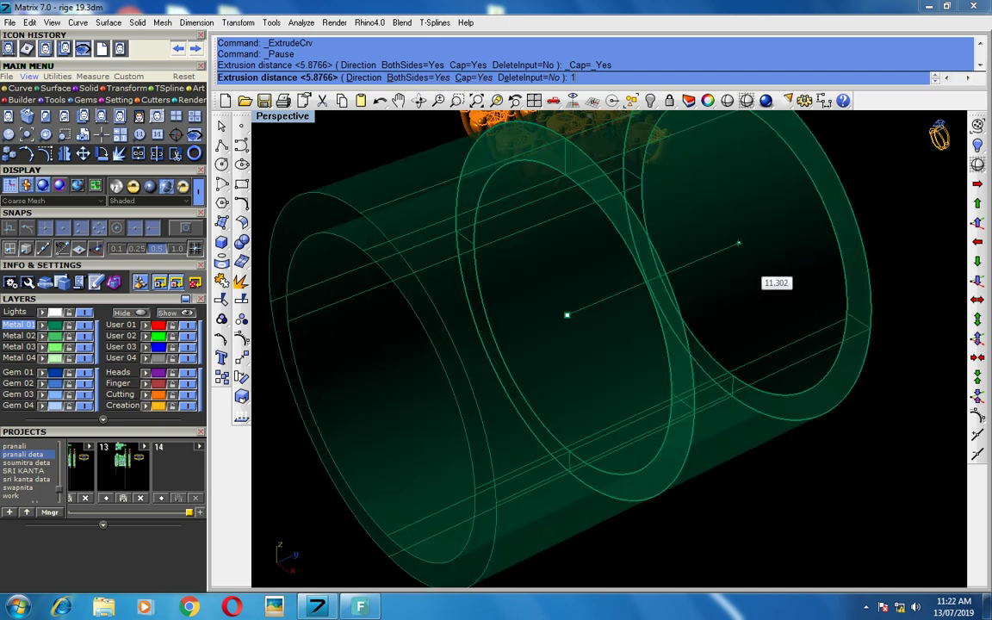
pyautogui.press('Return')
pyautogui.moveTo(742, 281); pyautogui.dragTo(680, 198, button='right')
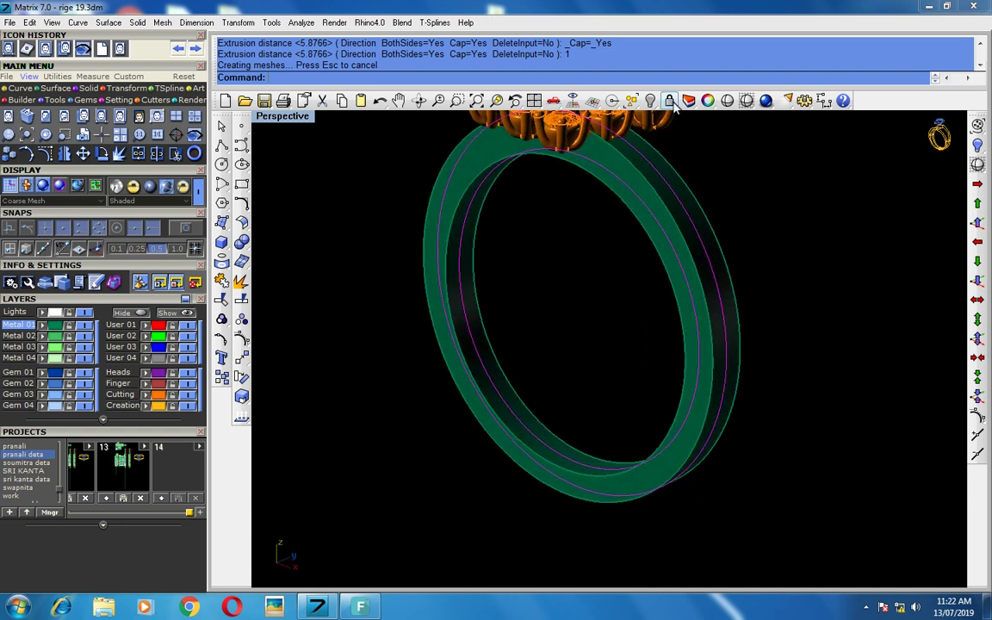
# - Hide the two ring circles, leaving the band visible
pyautogui.click(652, 101)
pyautogui.moveTo(722, 282); pyautogui.dragTo(708, 267, button='right')
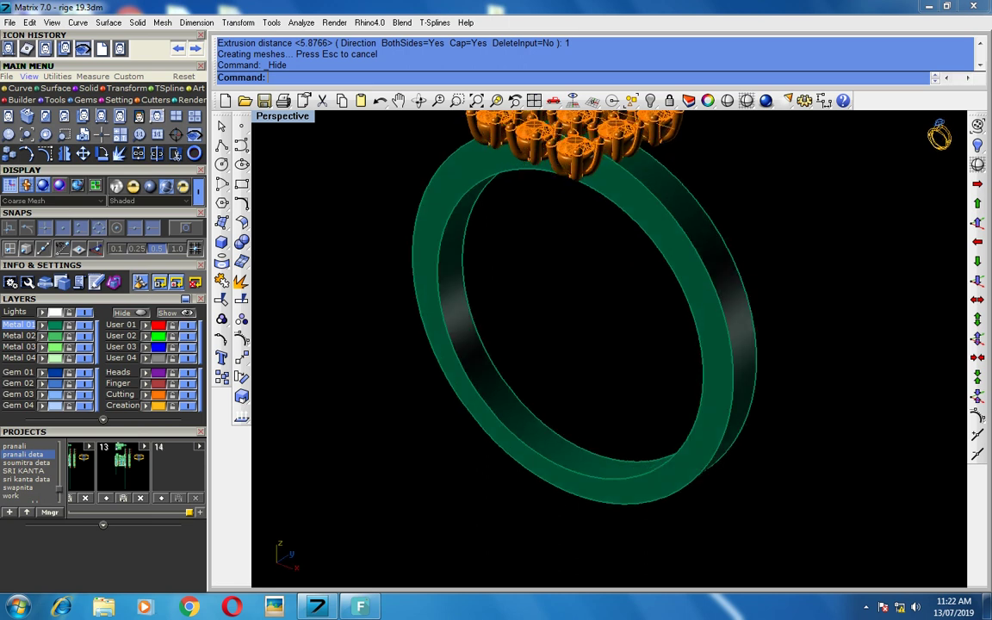
pyautogui.click(222, 262)
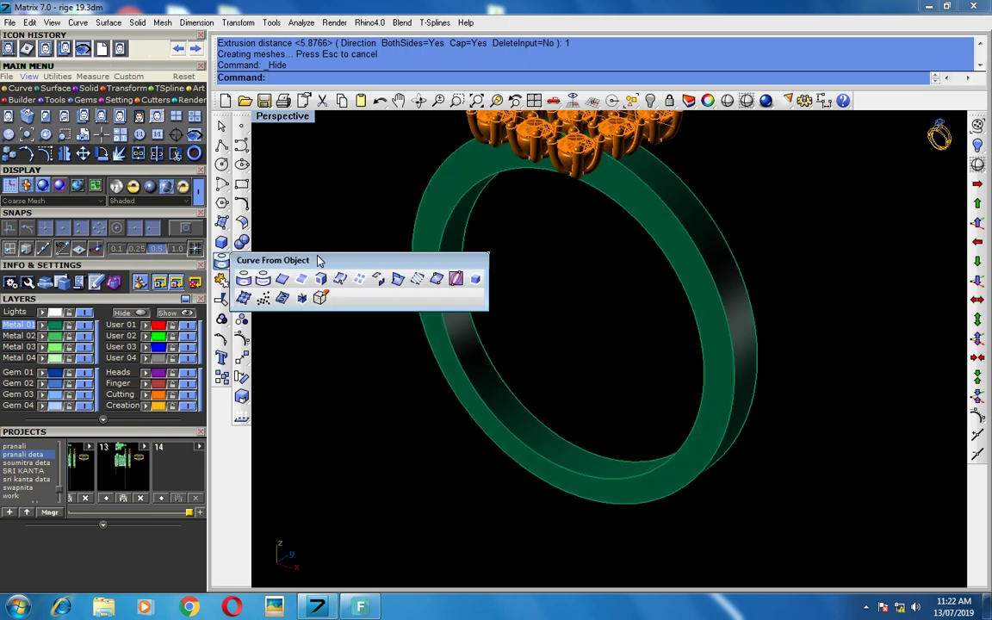
# - In the Right view, draw a large rectangular plane enclosing the band's profile and gem heads
pyautogui.click(283, 280)
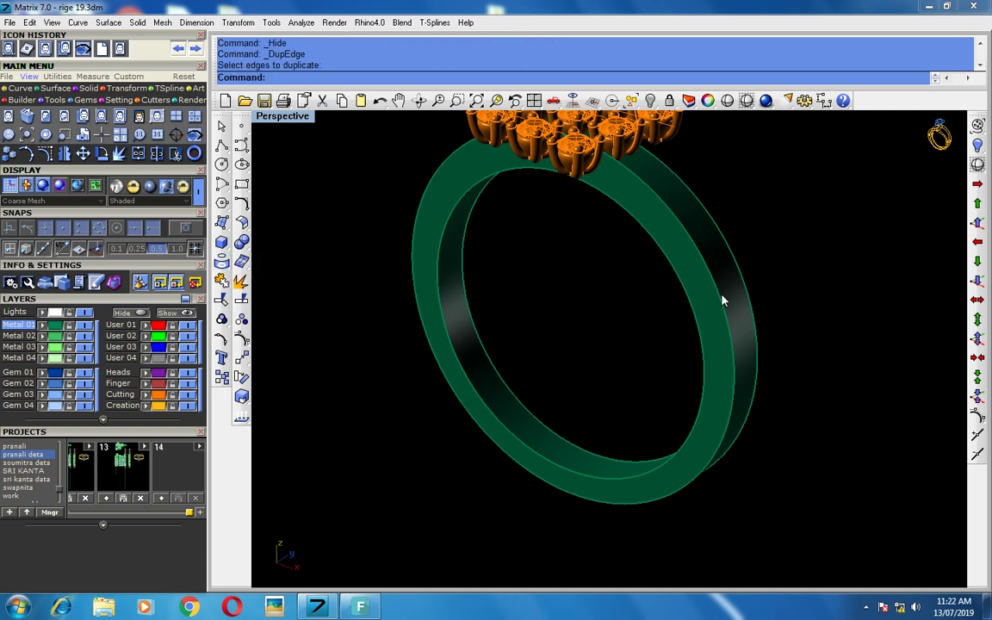
pyautogui.hotkey('ctrl', 'F3')
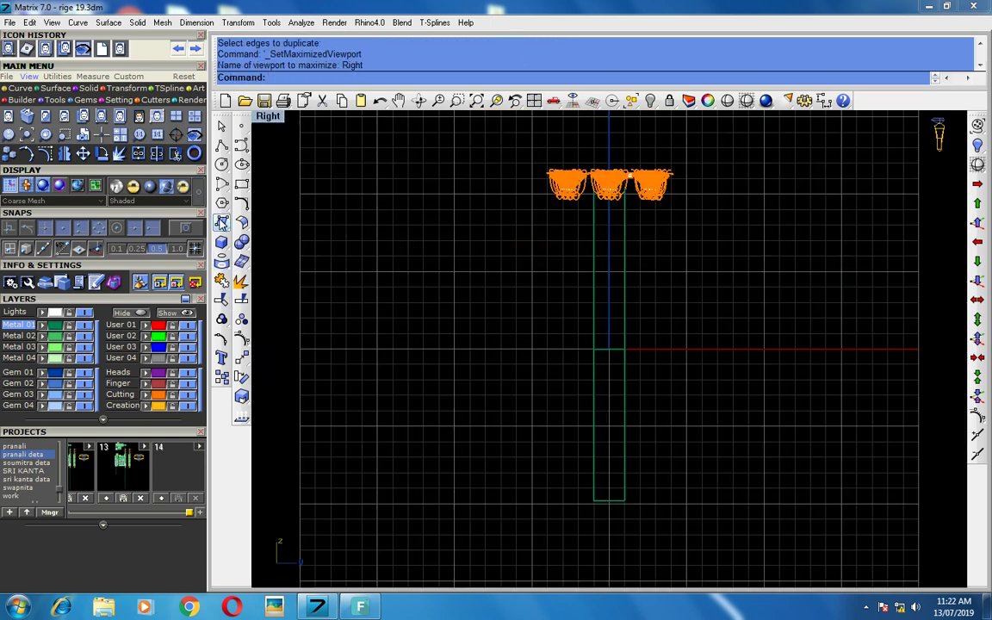
pyautogui.click(222, 222)
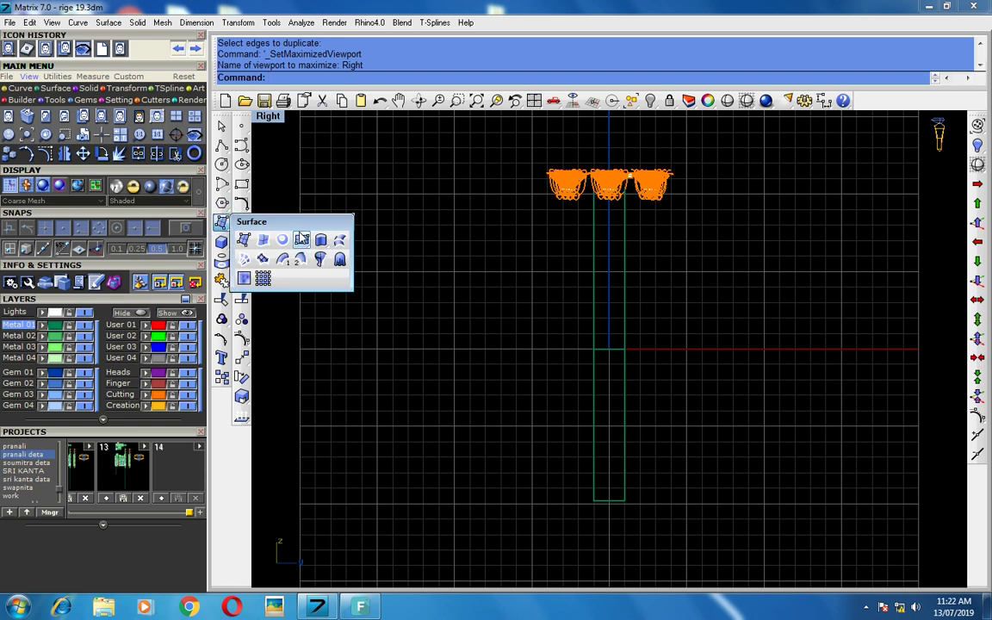
pyautogui.click(301, 240)
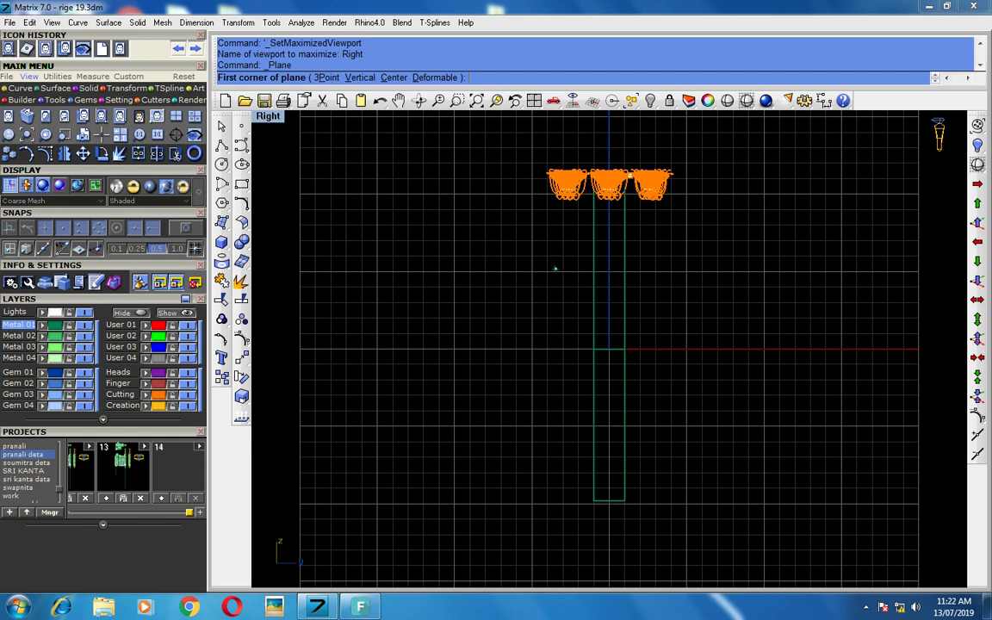
pyautogui.scroll(-1, 555, 268)
pyautogui.click(503, 140)
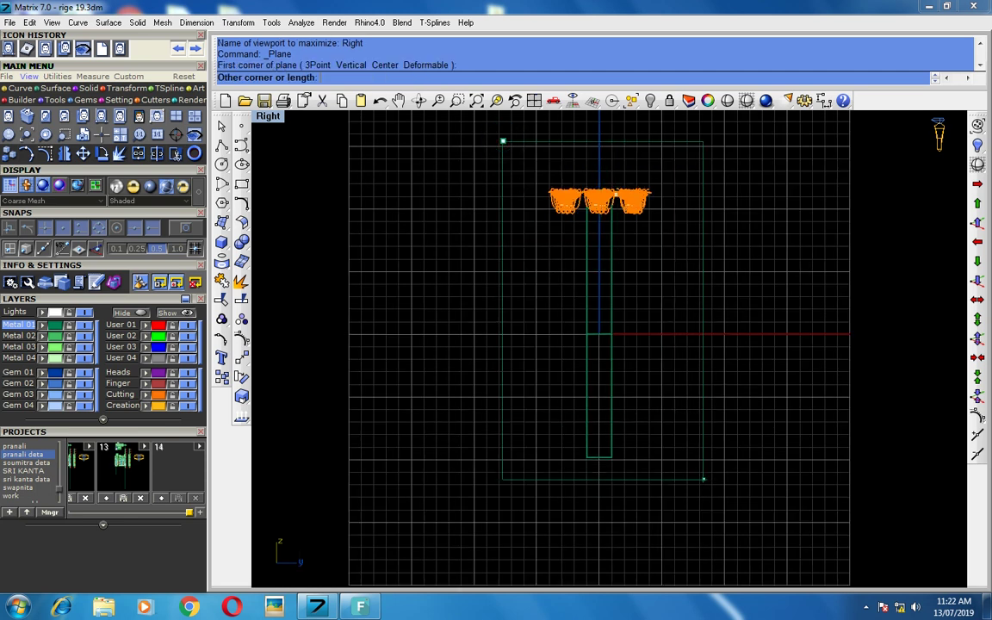
pyautogui.click(709, 526)
pyautogui.hotkey('ctrl', 'F4')
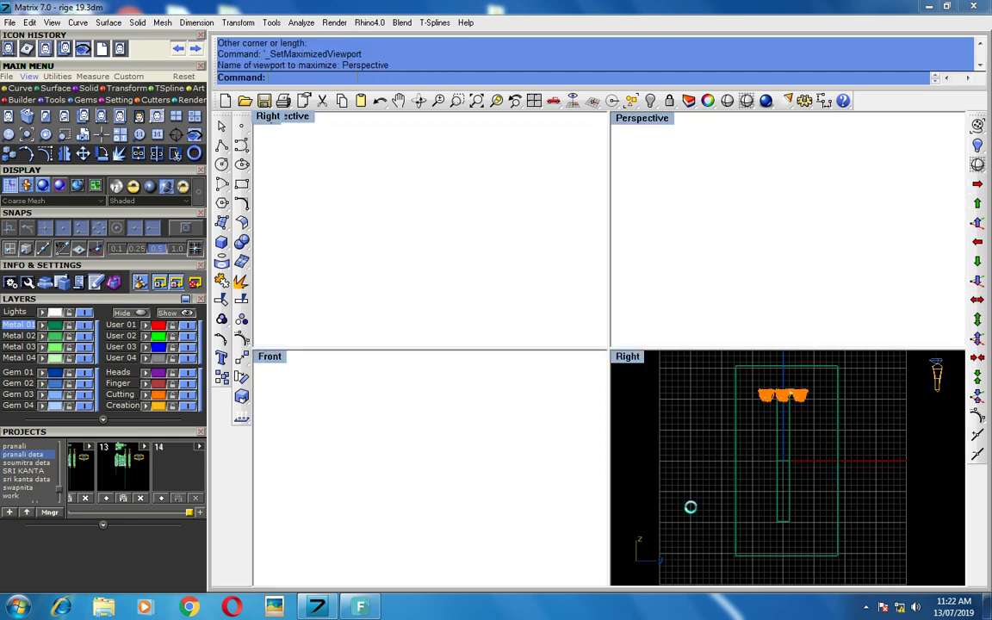
# - Try a Boolean Intersection of the ring band with the plane, then undo it
pyautogui.click(751, 368)
pyautogui.click(245, 243)
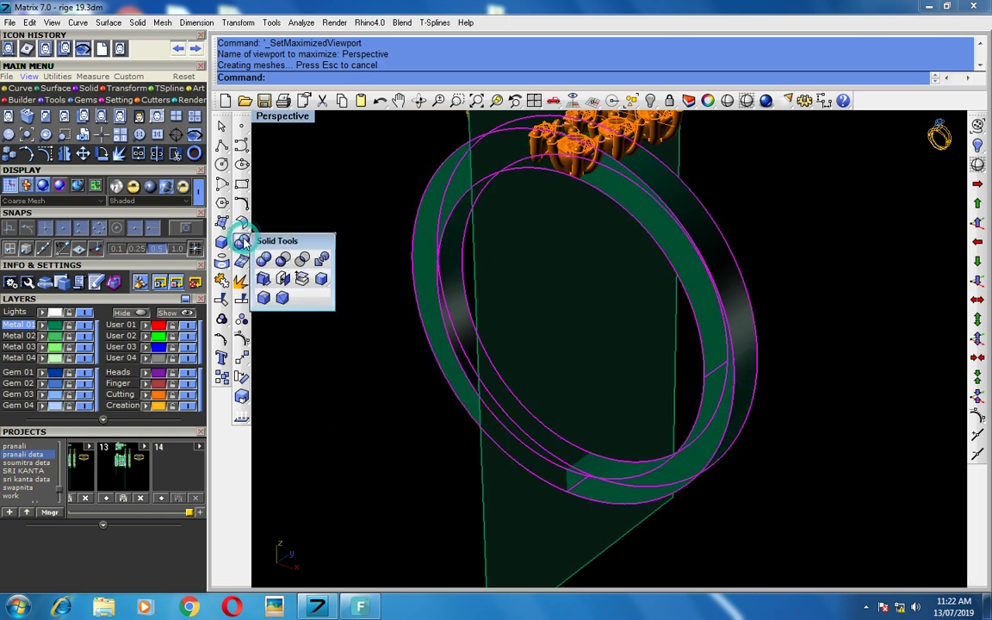
pyautogui.click(303, 260)
pyautogui.click(602, 321)
pyautogui.press('Return')
pyautogui.scroll(-3, 575, 317)
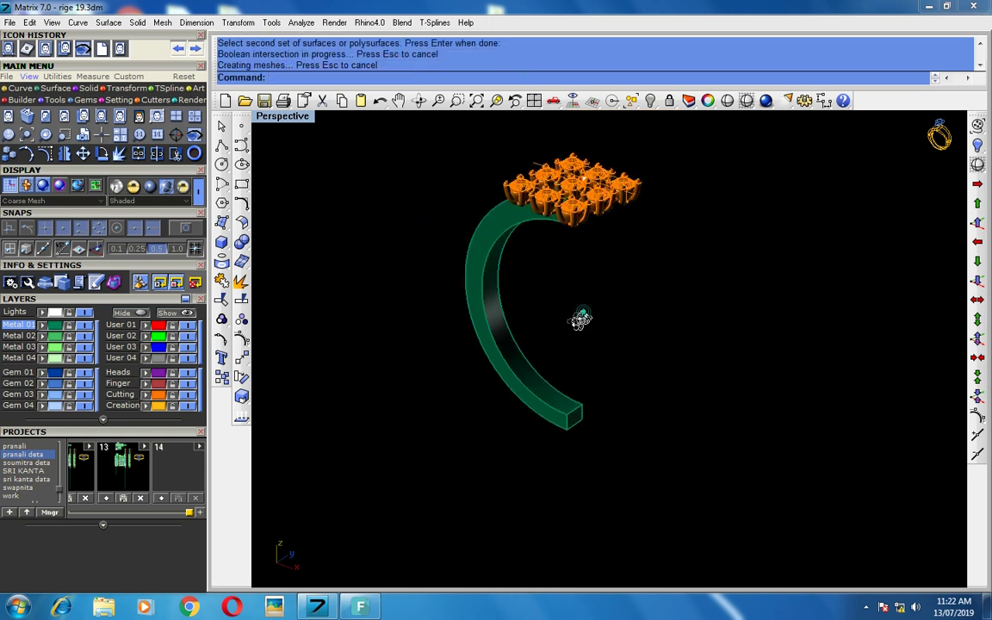
pyautogui.hotkey('ctrl', 'z')
# - Boolean Split the ring band using the plane as the cutter
pyautogui.click(702, 301)
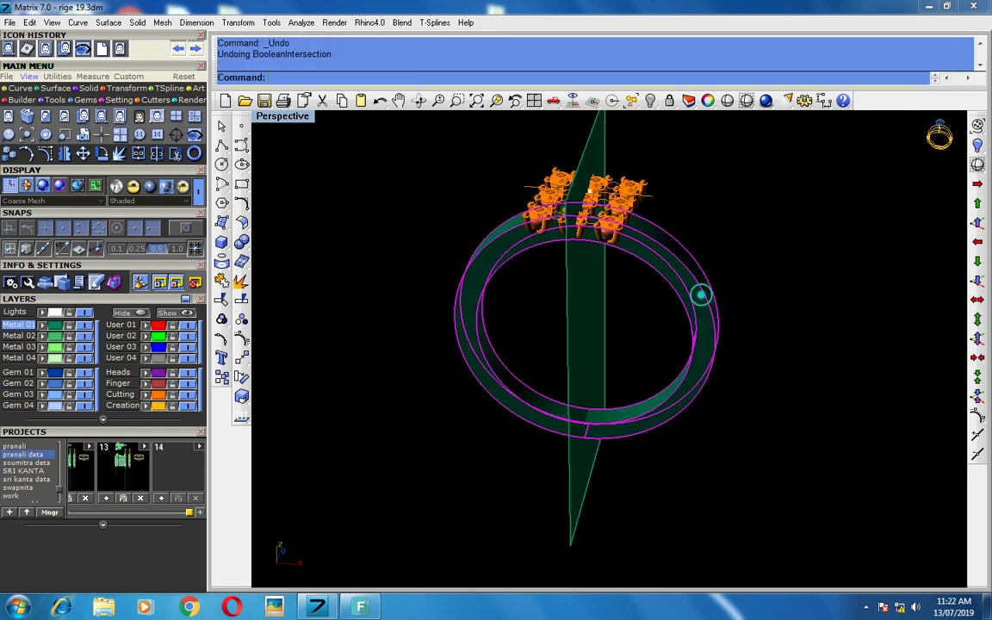
pyautogui.click(242, 242)
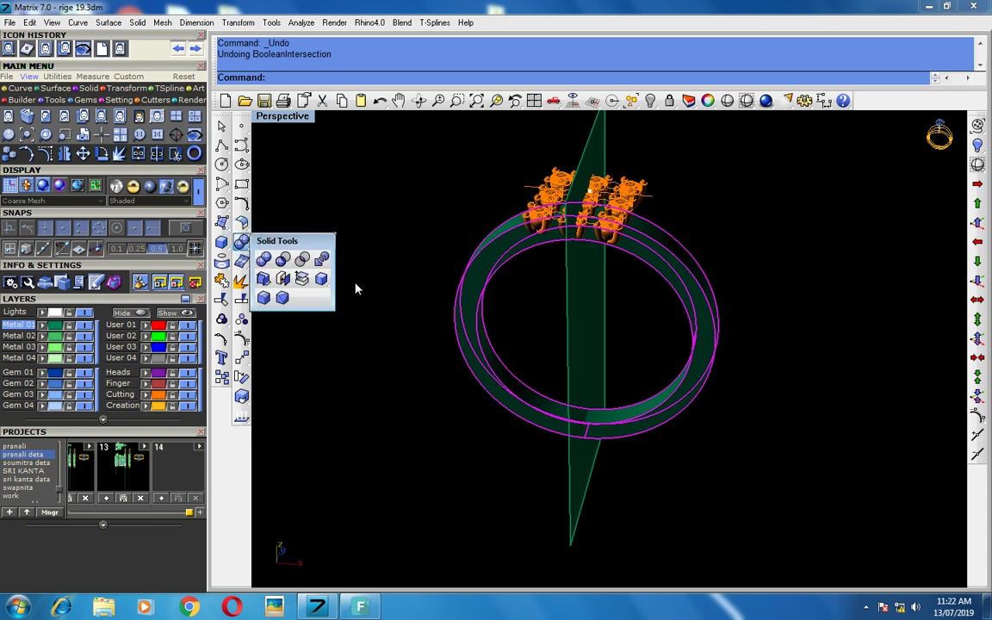
pyautogui.click(323, 260)
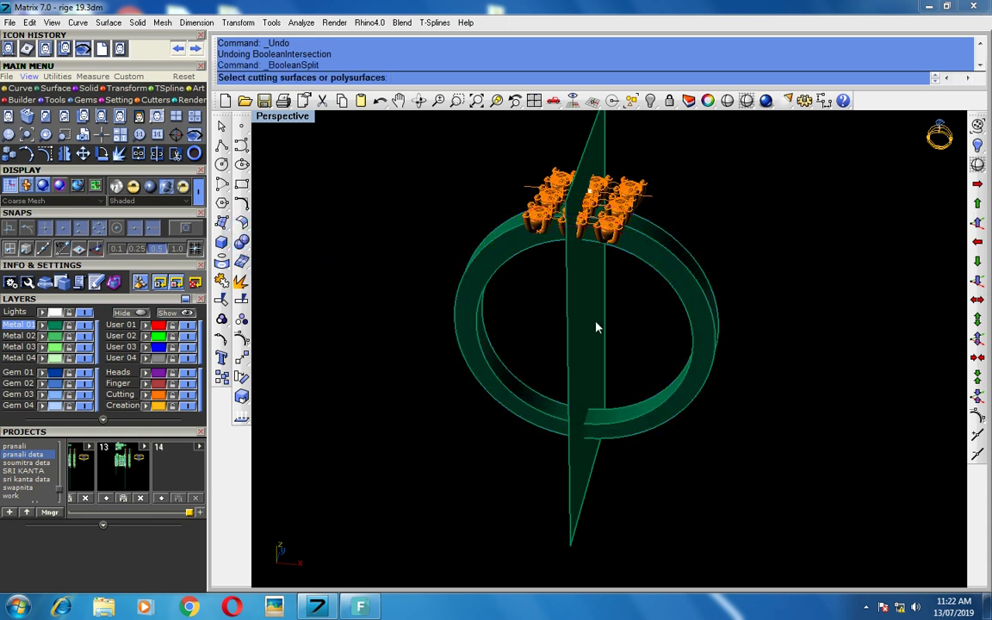
pyautogui.click(596, 326)
pyautogui.press('Return')
# - Delete the cutting plane and the unwanted ring half
pyautogui.click(594, 326)
pyautogui.press('Delete')
pyautogui.press('Delete')
pyautogui.click(472, 297)
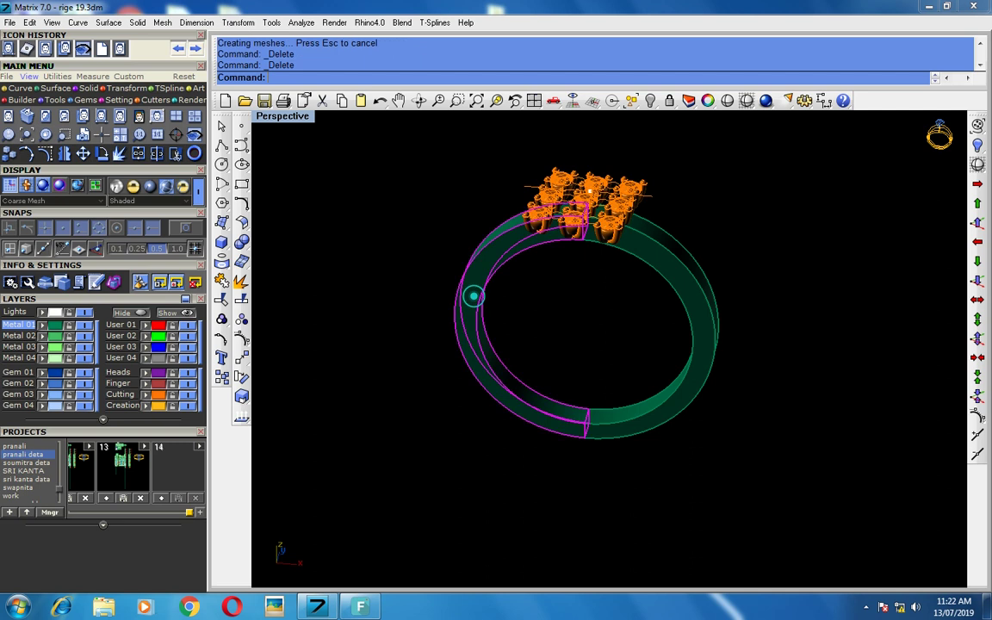
pyautogui.press('Delete')
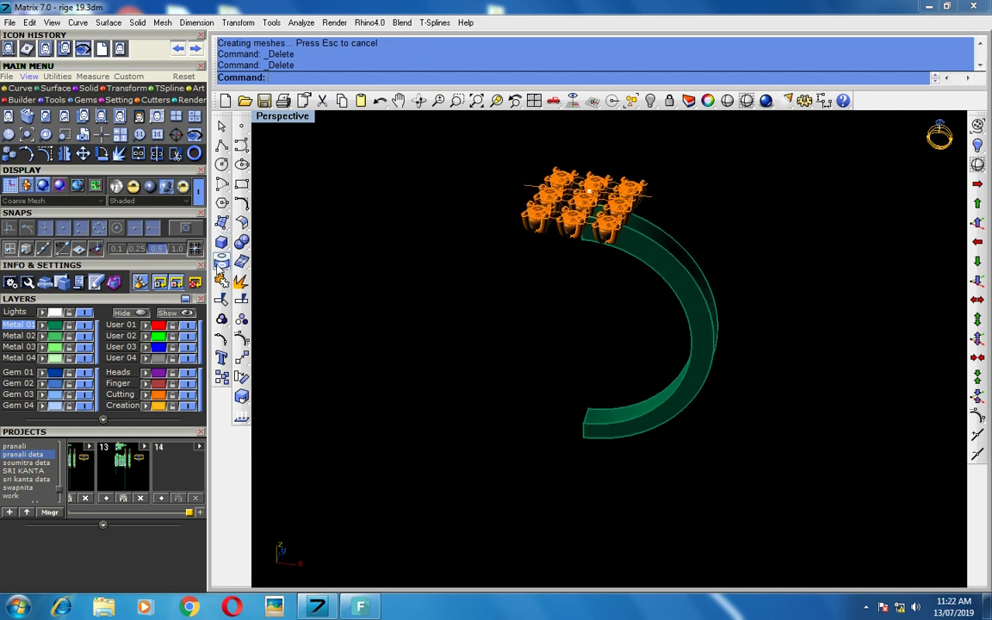
# - Duplicate both long edges of the half band as curves
pyautogui.click(222, 261)
pyautogui.click(280, 279)
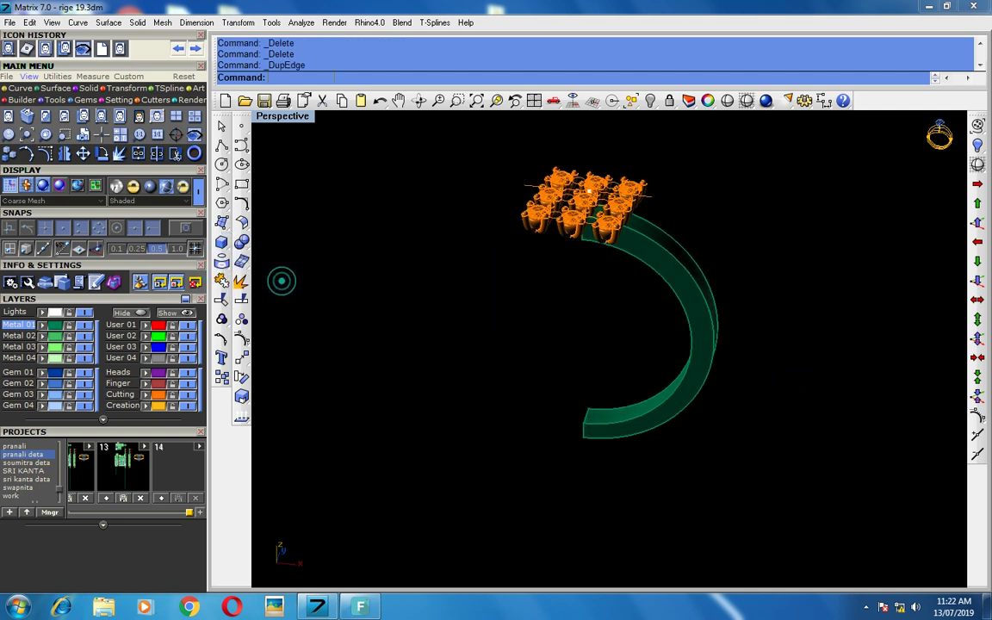
pyautogui.click(659, 245)
pyautogui.click(657, 226)
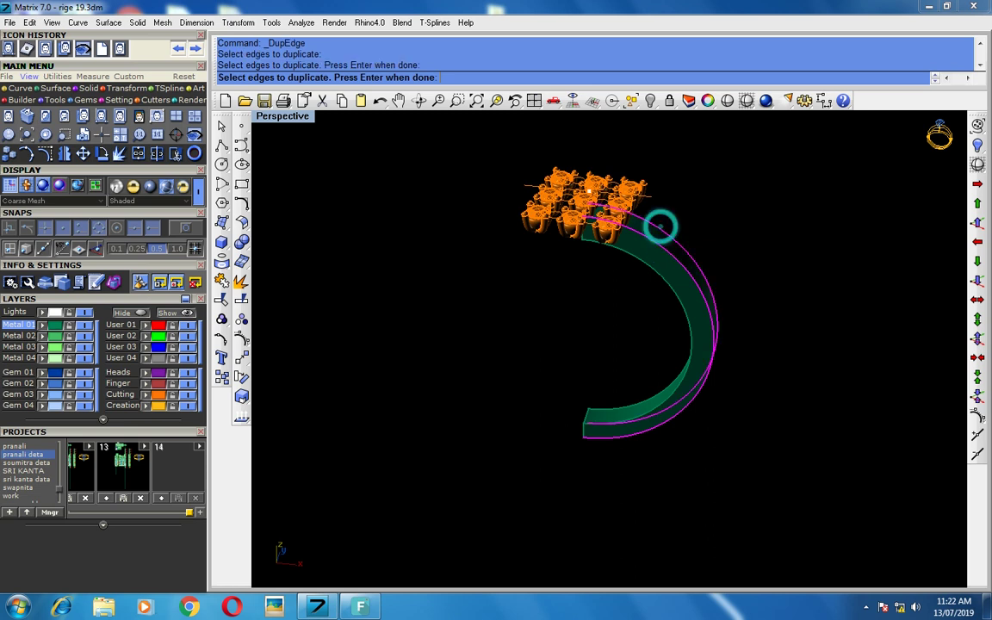
pyautogui.press('Return')
# - Delete the half band surface, leaving only the two edge curves
pyautogui.click(698, 344)
pyautogui.press('Delete')
pyautogui.moveTo(671, 410); pyautogui.dragTo(538, 375, button='right')
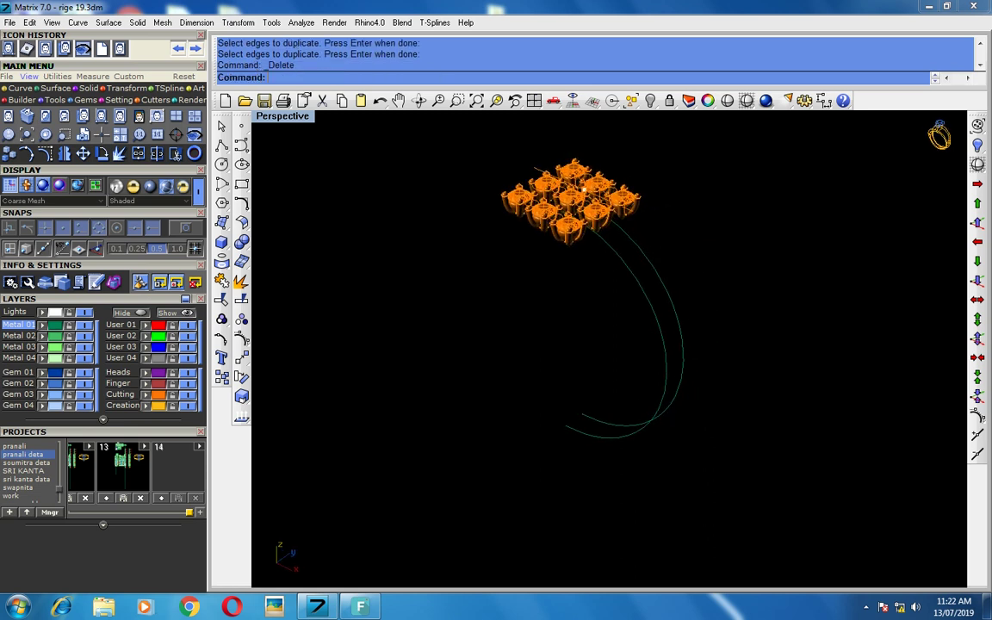
# - Abandon a polyline from a curve end, then select both shank curves
pyautogui.click(221, 147)
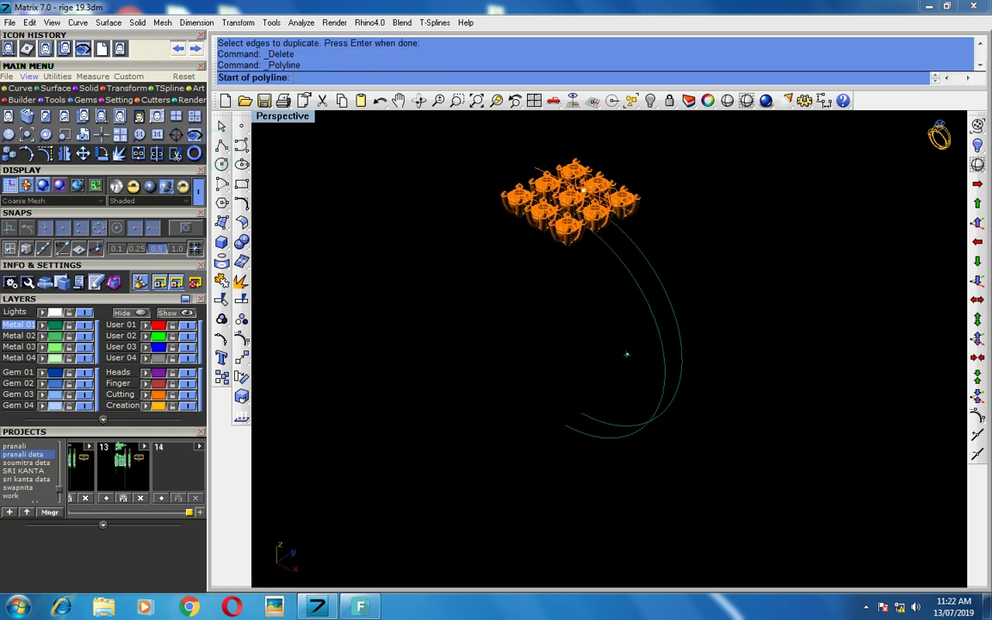
pyautogui.scroll(4, 584, 440)
pyautogui.scroll(1, 519, 398)
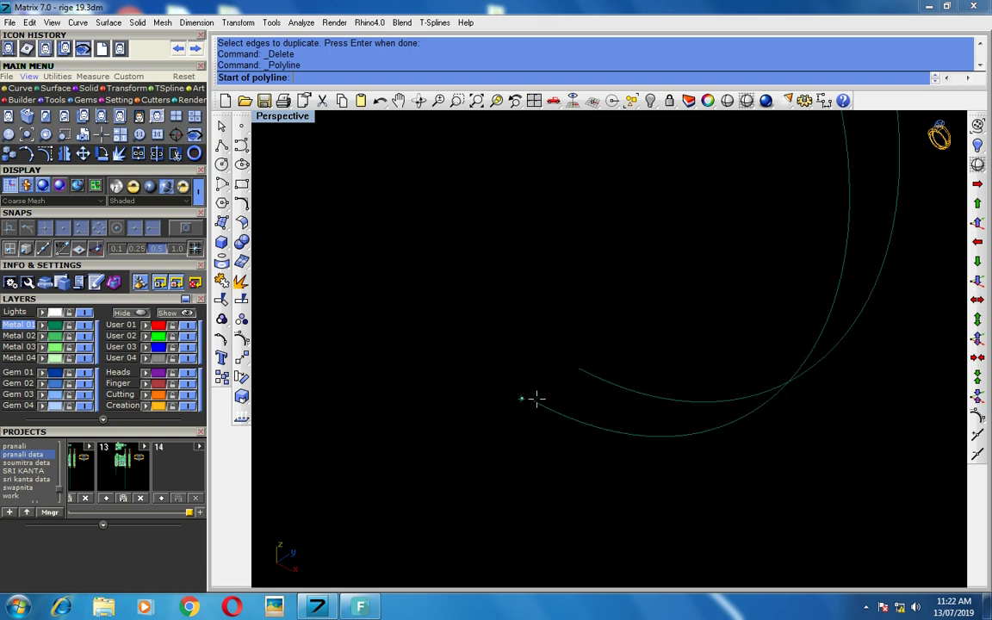
pyautogui.click(534, 399)
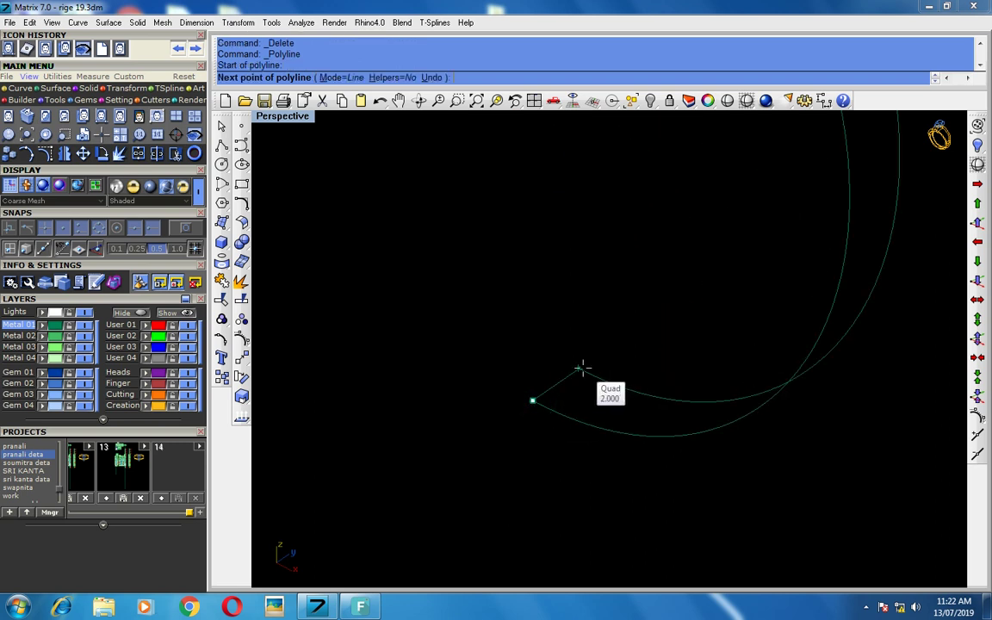
pyautogui.press('Escape')
pyautogui.moveTo(587, 379); pyautogui.dragTo(778, 333, button='right')
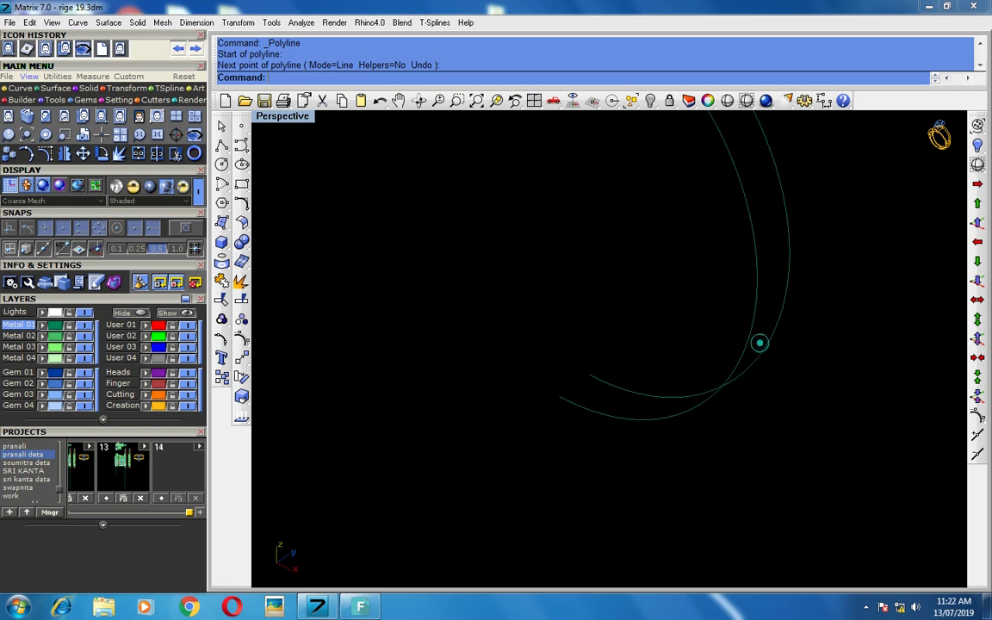
pyautogui.moveTo(764, 196); pyautogui.dragTo(729, 229)
pyautogui.moveTo(631, 360)
pyautogui.mouseDown(button='right')
pyautogui.moveTo(626, 395)
pyautogui.moveTo(529, 341)
pyautogui.mouseUp(button='right')
pyautogui.write('Re')
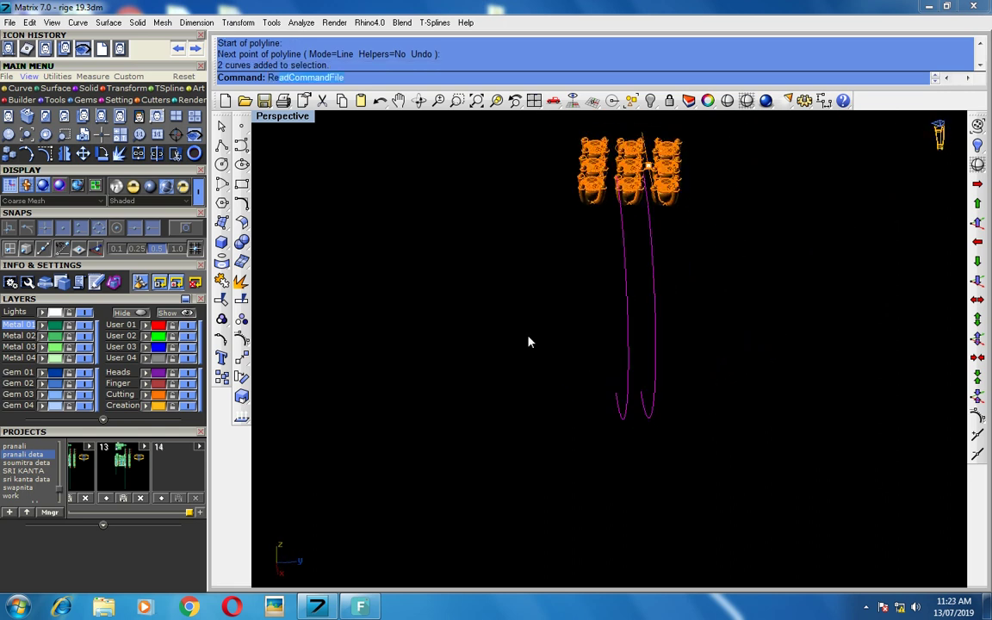
# - Rebuild the two shank curves with 8 points at degree 3
pyautogui.write('b')
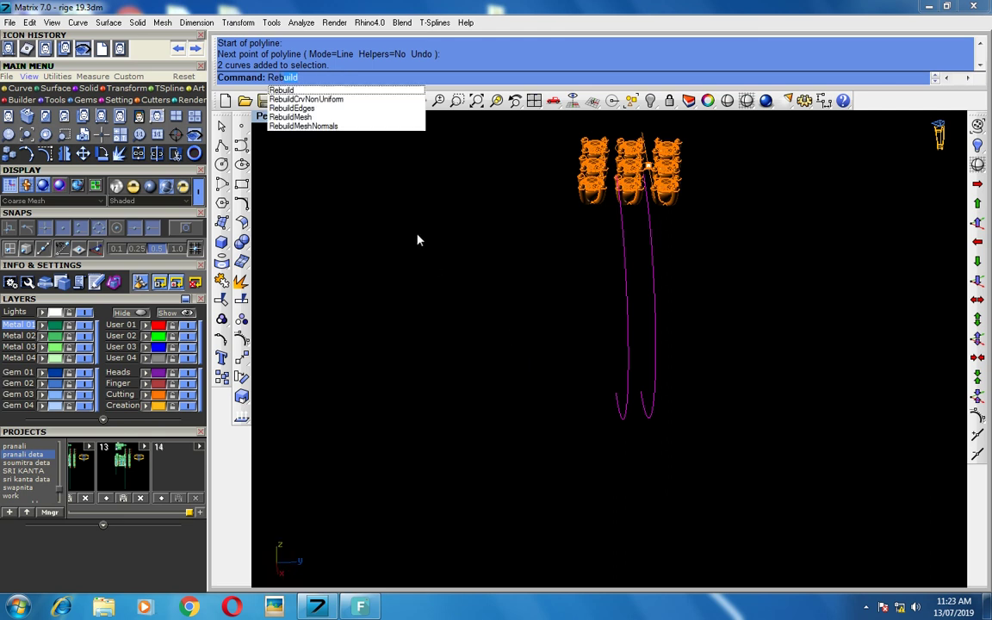
pyautogui.press('Return')
pyautogui.moveTo(625, 274); pyautogui.dragTo(611, 274)
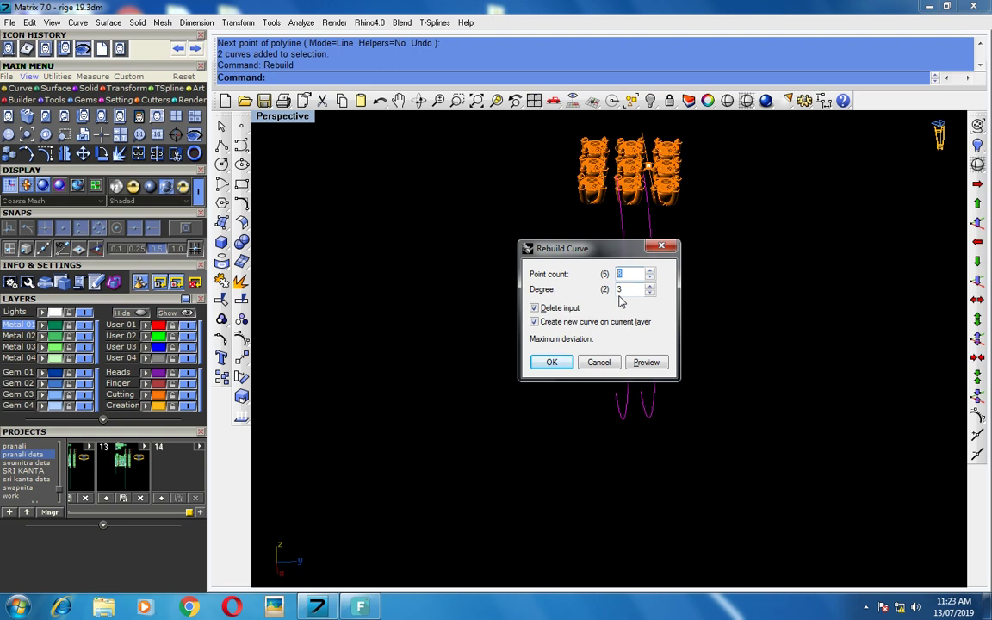
pyautogui.press('Return')
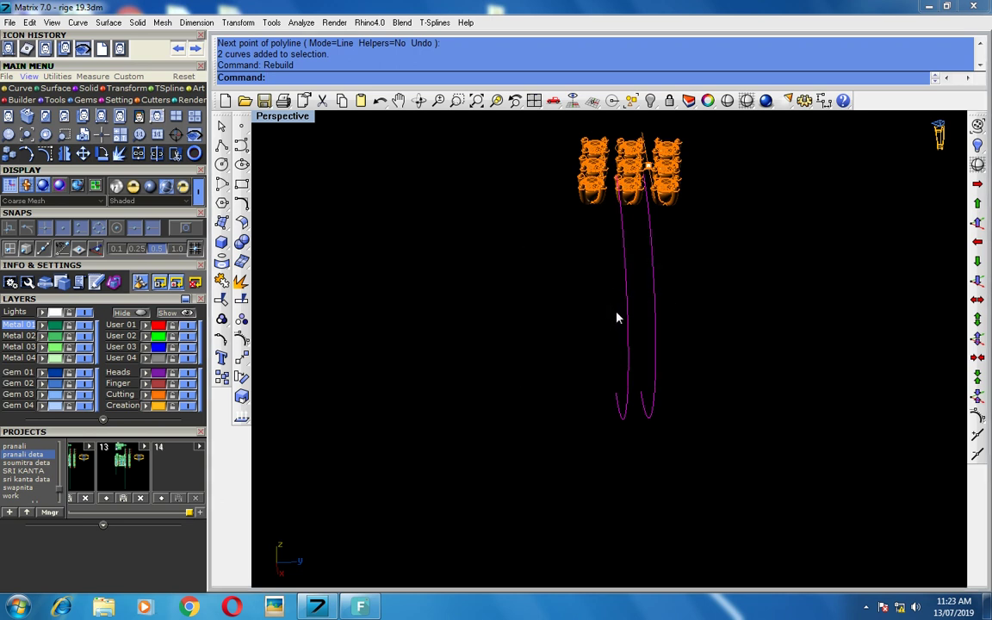
pyautogui.scroll(1, 555, 280)
# - Loft a ribbon surface between the two rebuilt curves with default loft options
pyautogui.moveTo(619, 303); pyautogui.dragTo(255, 242, button='right')
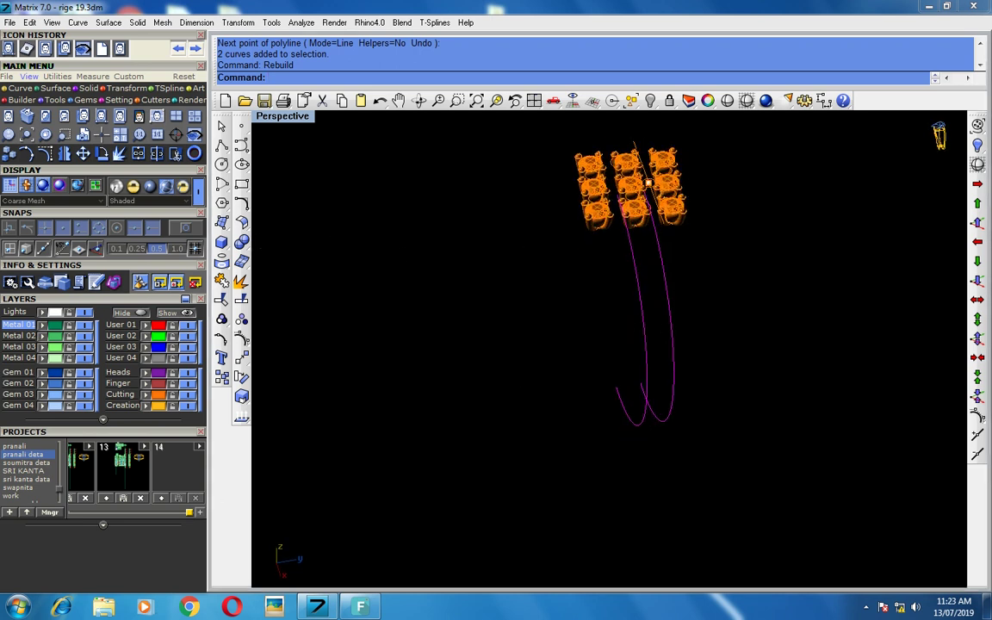
pyautogui.click(246, 226)
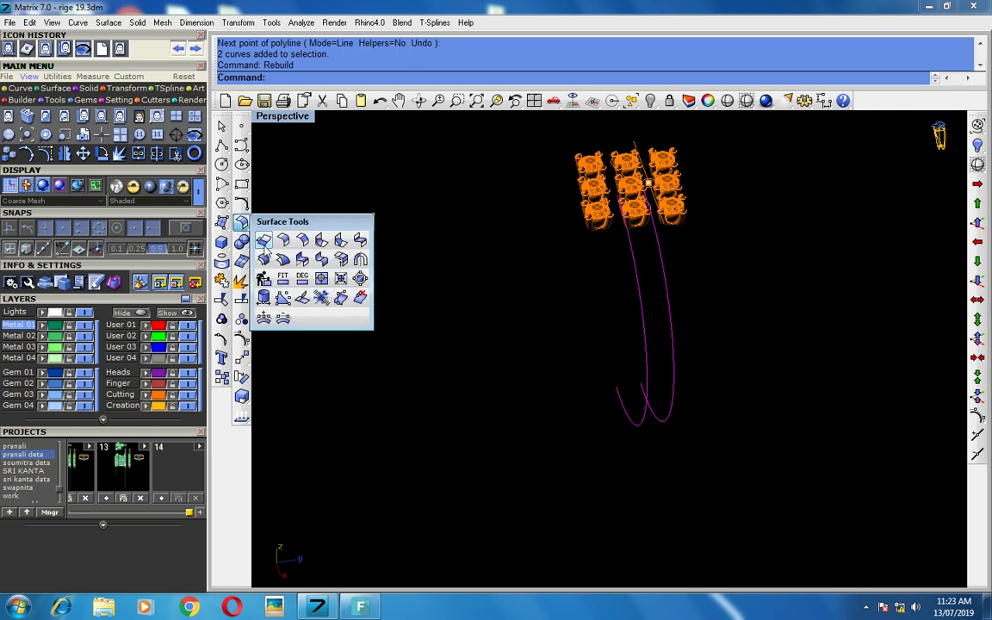
pyautogui.click(221, 221)
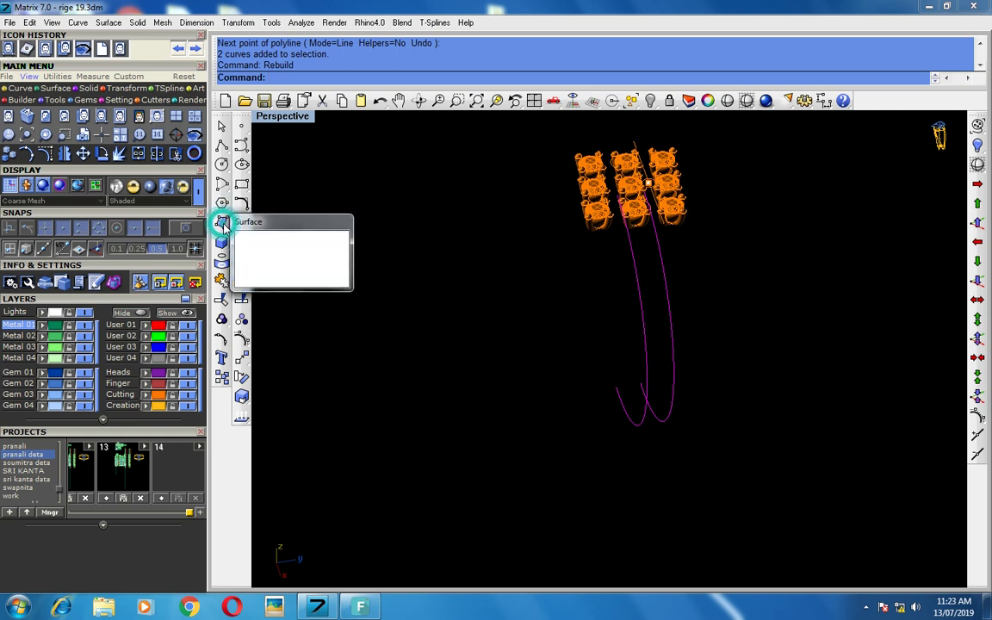
pyautogui.click(340, 243)
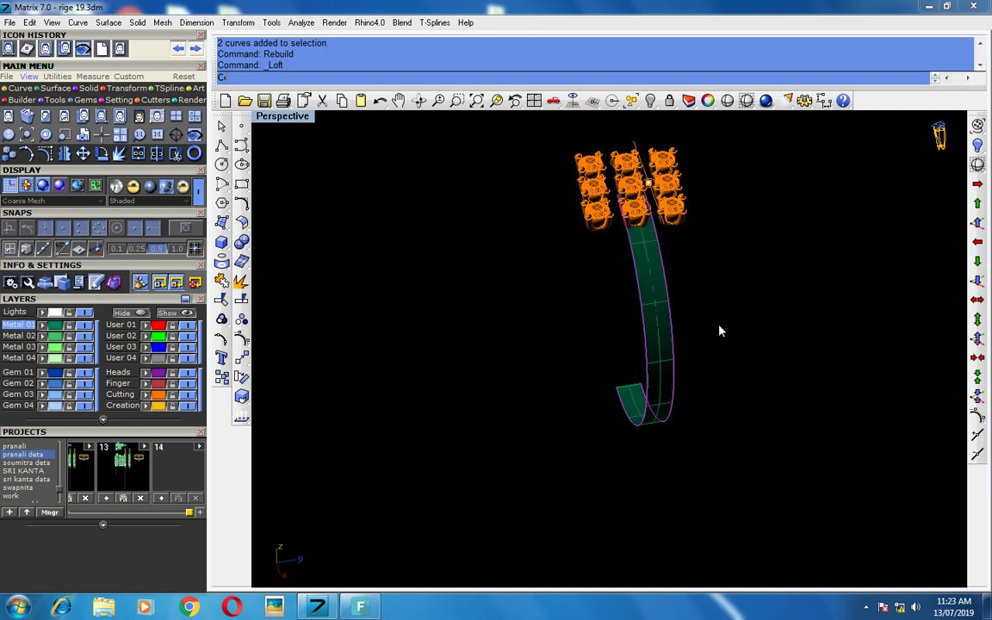
pyautogui.press('Return')
pyautogui.scroll(2, 655, 312)
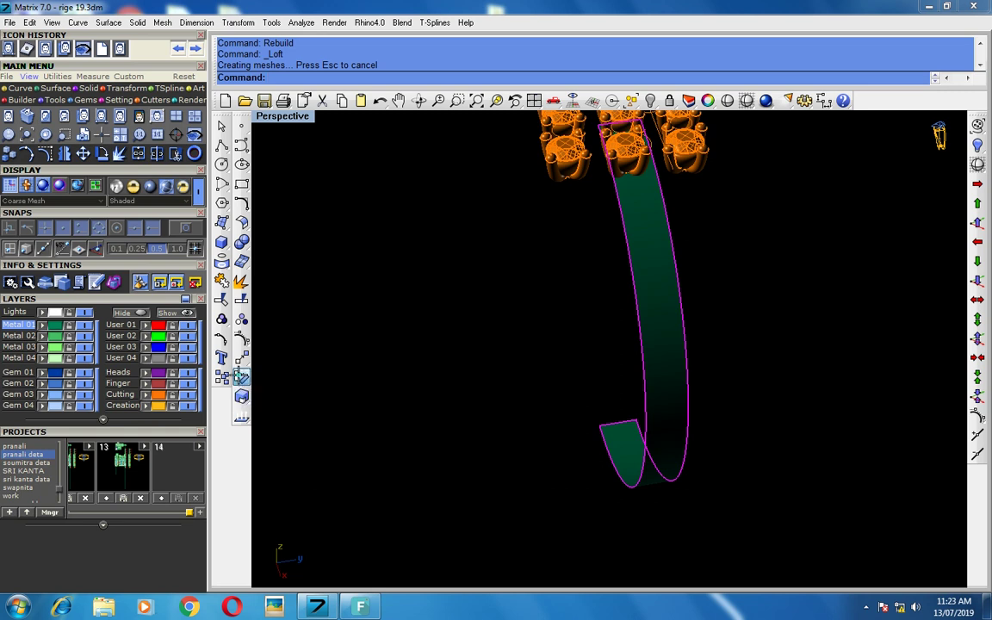
# - Rotate a copy of the lofted strip 180° about the origin
pyautogui.click(240, 379)
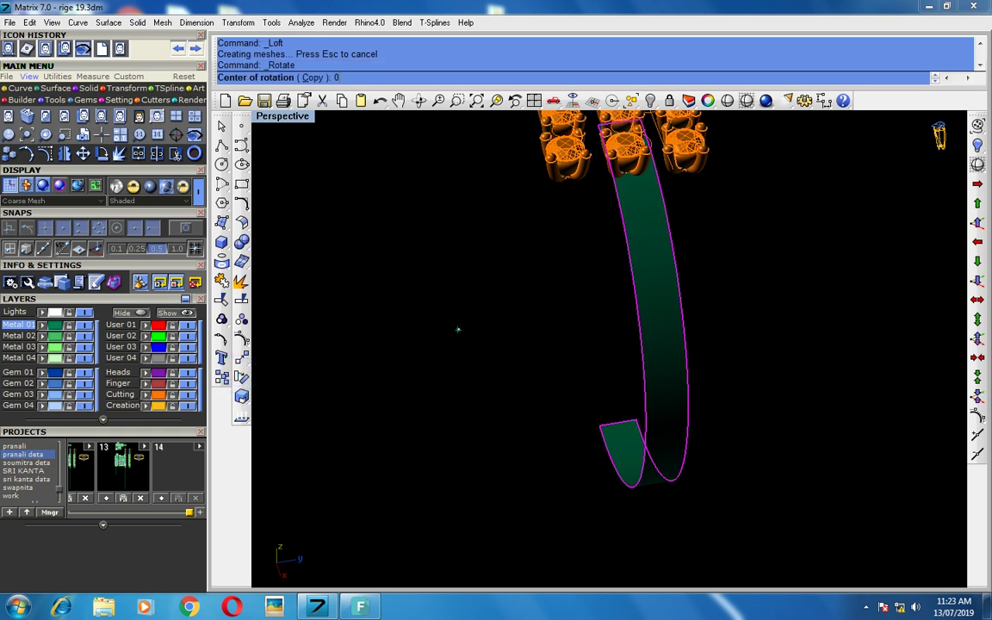
pyautogui.press('Return')
pyautogui.write('c')
pyautogui.press('Return')
pyautogui.write('18')
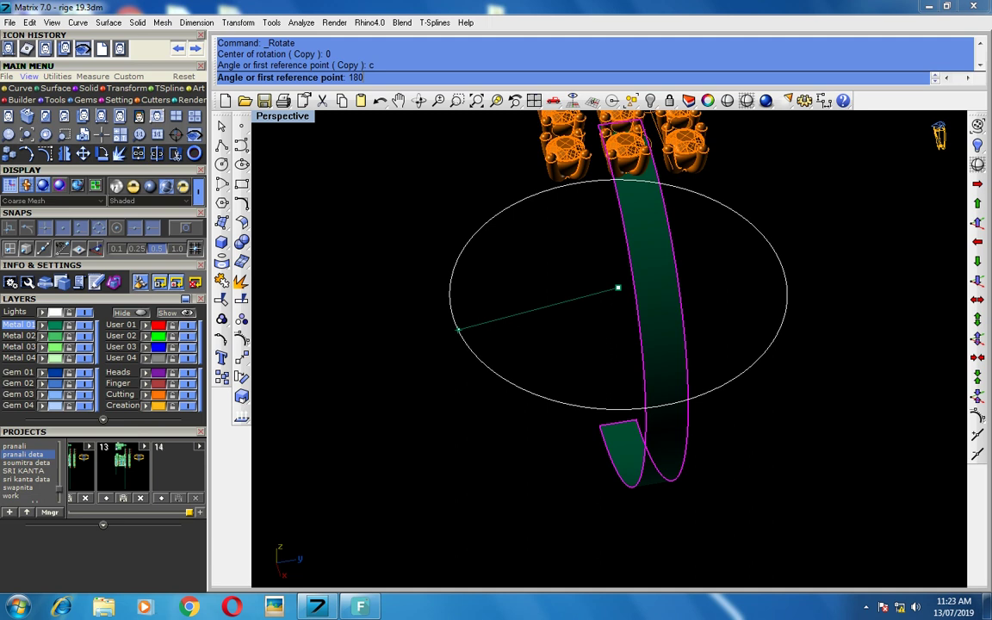
pyautogui.press('Return')
pyautogui.press('Return')
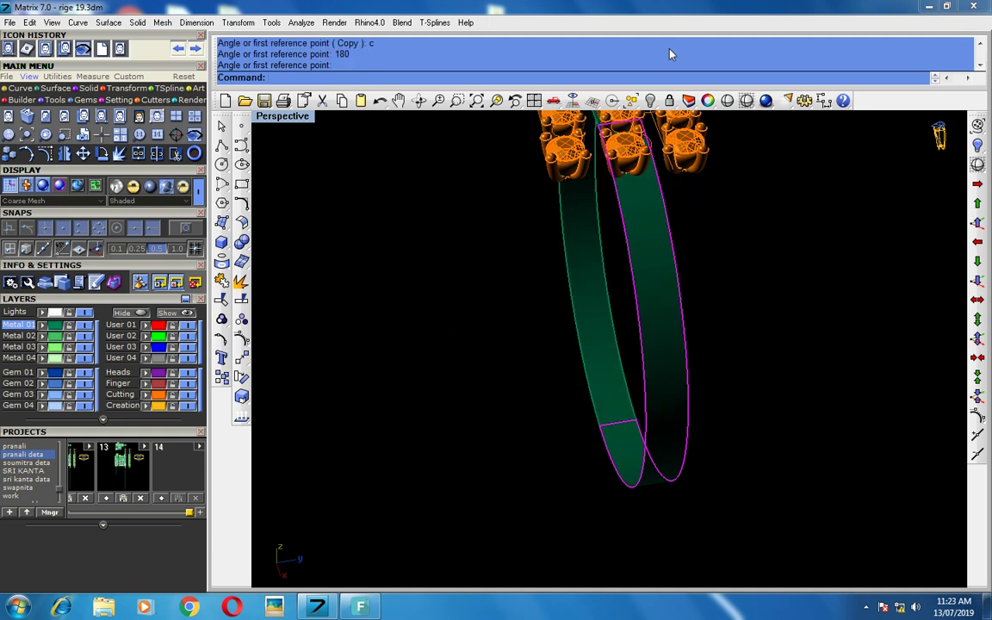
# - Lock the shank band and maximize the Top viewport
pyautogui.click(669, 101)
pyautogui.click(694, 118)
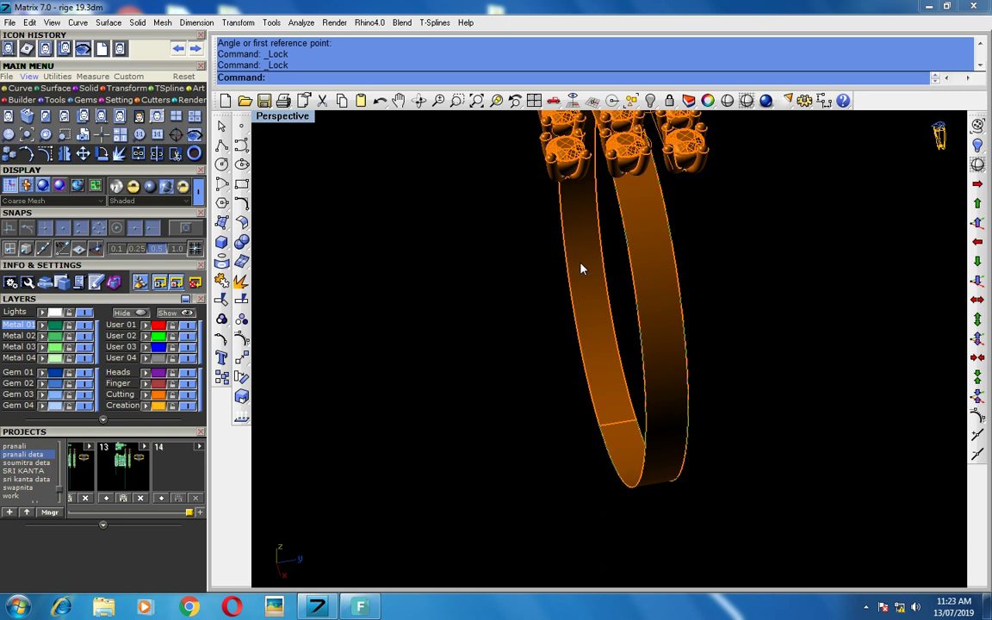
pyautogui.hotkey('ctrl', 'F1')
# - Switch to wireframe, select both rail curves and turn their control points on
pyautogui.scroll(3, 650, 261)
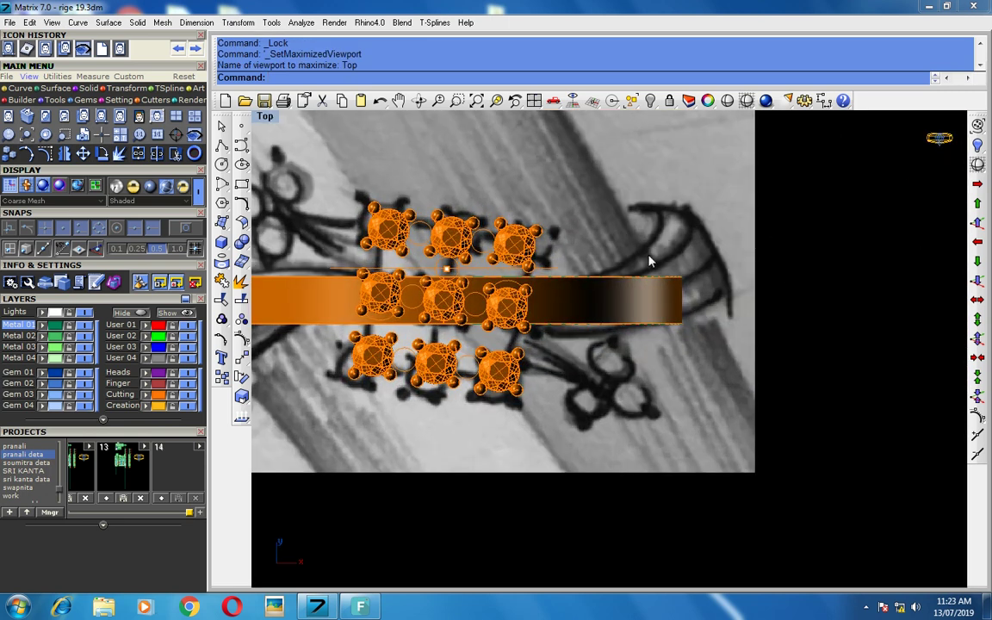
pyautogui.scroll(-1, 613, 273)
pyautogui.click(747, 101)
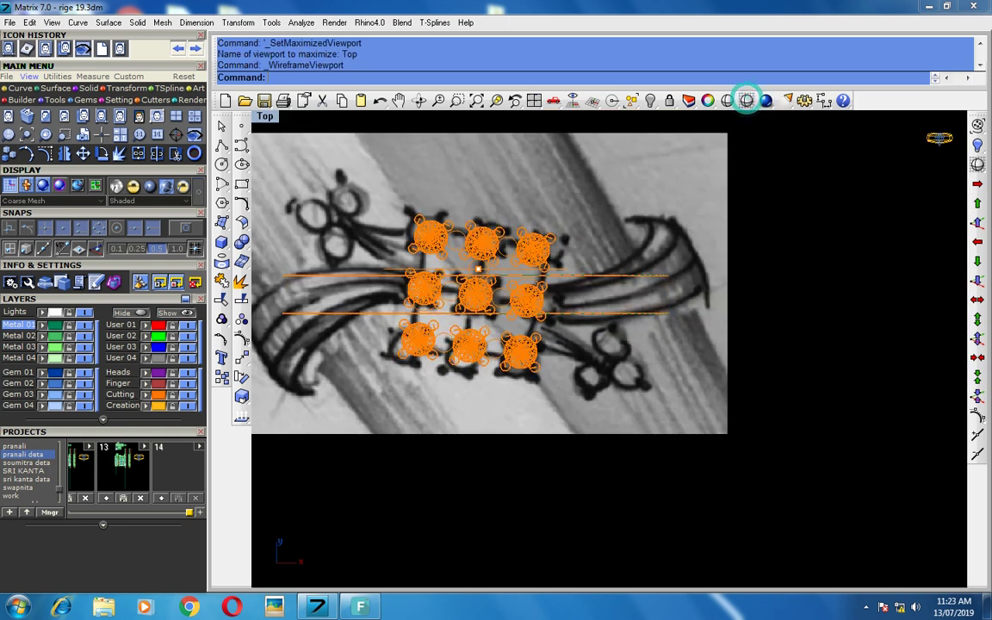
pyautogui.moveTo(634, 351); pyautogui.dragTo(632, 349)
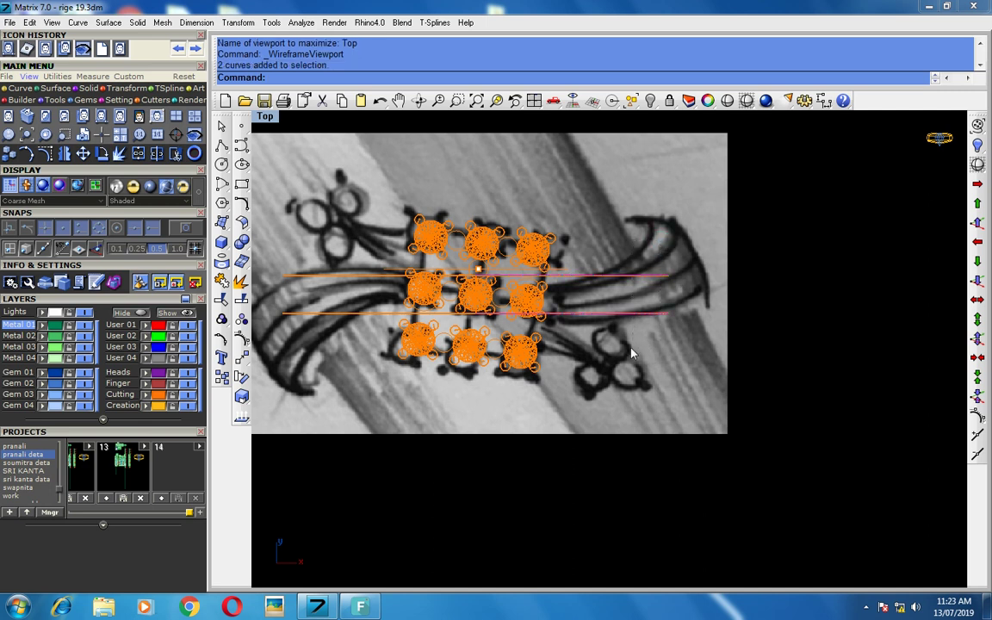
pyautogui.scroll(-1, 603, 263)
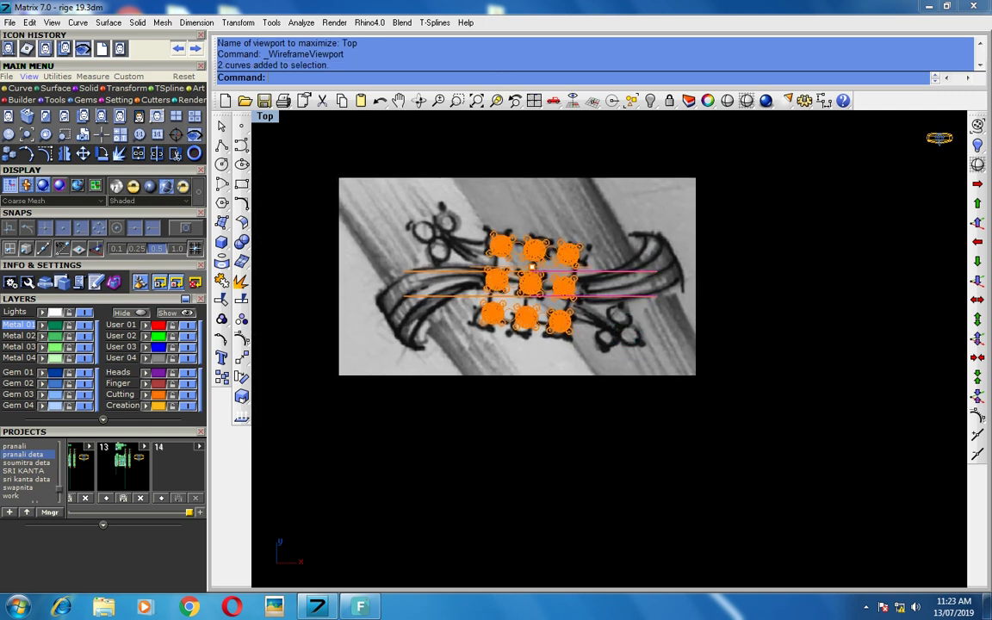
pyautogui.click(221, 300)
# - Select matching control points on both rails and move them down 0,-1 three times
pyautogui.scroll(1, 574, 317)
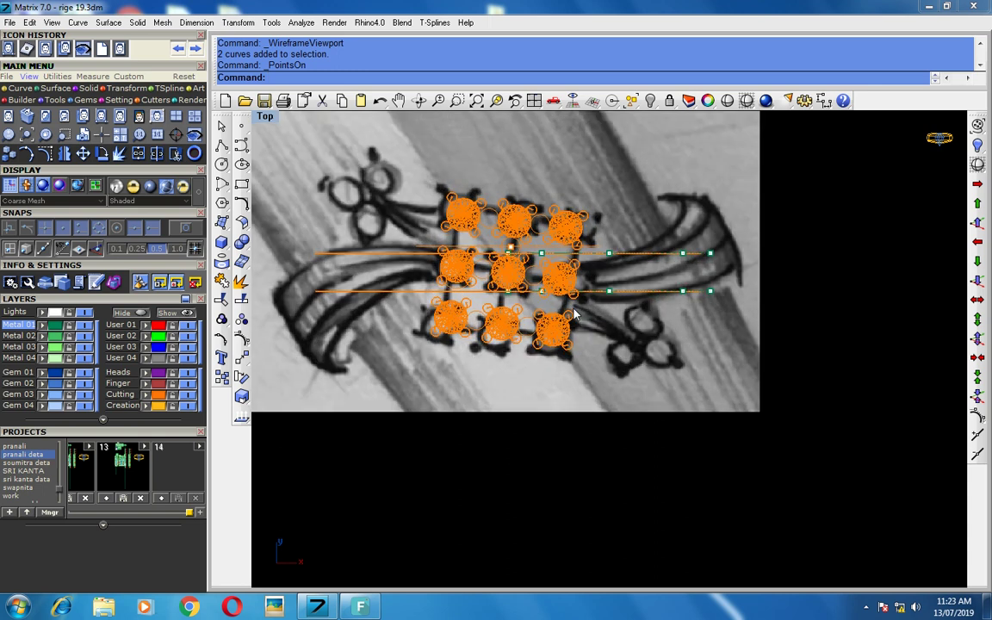
pyautogui.moveTo(480, 392); pyautogui.dragTo(527, 323)
pyautogui.moveTo(535, 416); pyautogui.dragTo(568, 244)
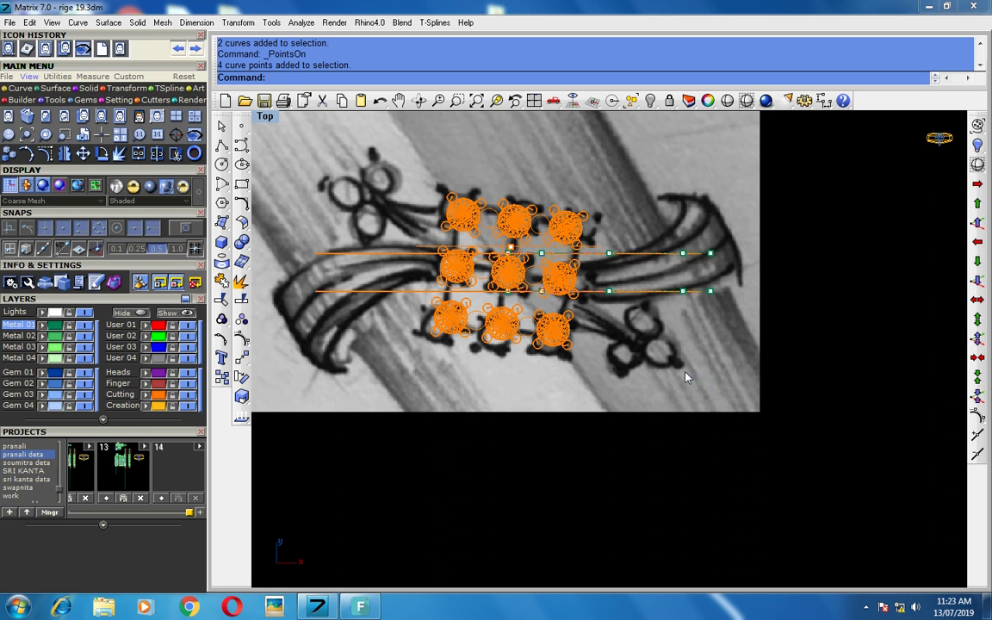
pyautogui.hotkey('ctrl', 'F4')
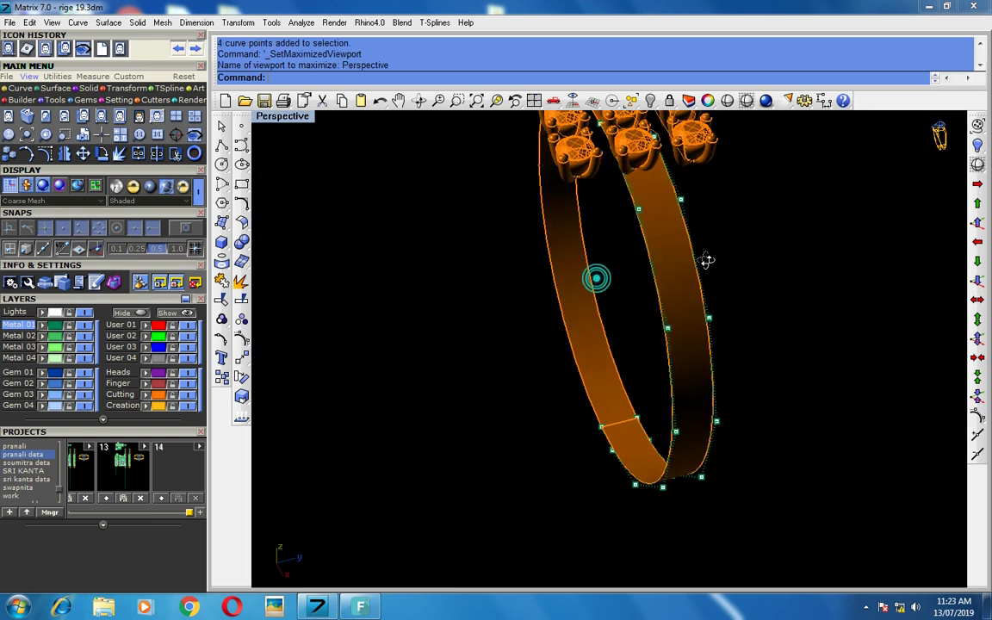
pyautogui.moveTo(707, 260); pyautogui.dragTo(637, 250, button='right')
pyautogui.moveTo(720, 112); pyautogui.dragTo(655, 244)
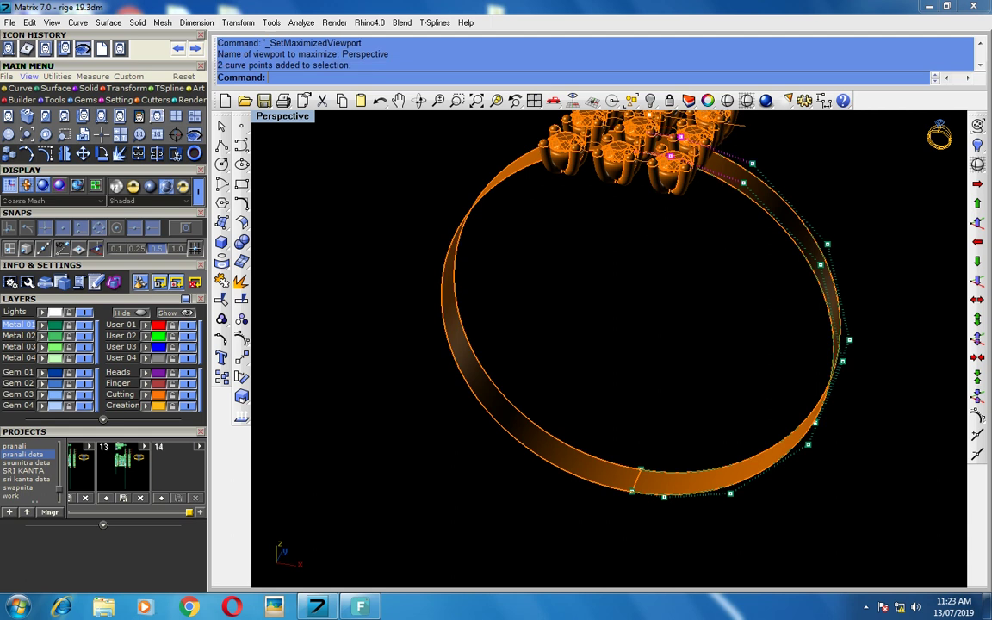
pyautogui.hotkey('ctrl', 'F1')
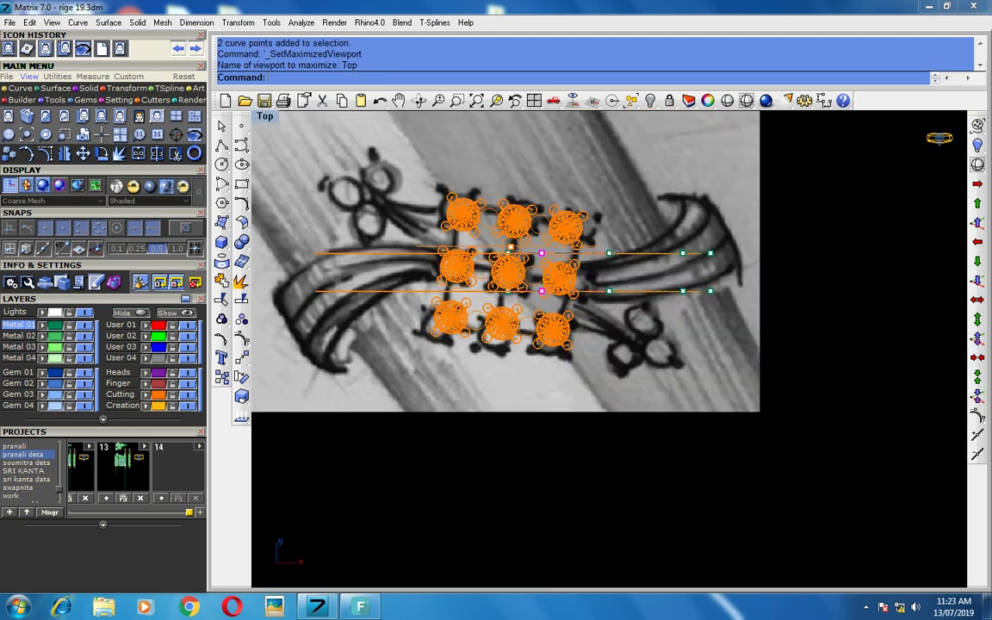
pyautogui.press('Down')
pyautogui.press('Down')
pyautogui.press('Down')
pyautogui.press('Down')
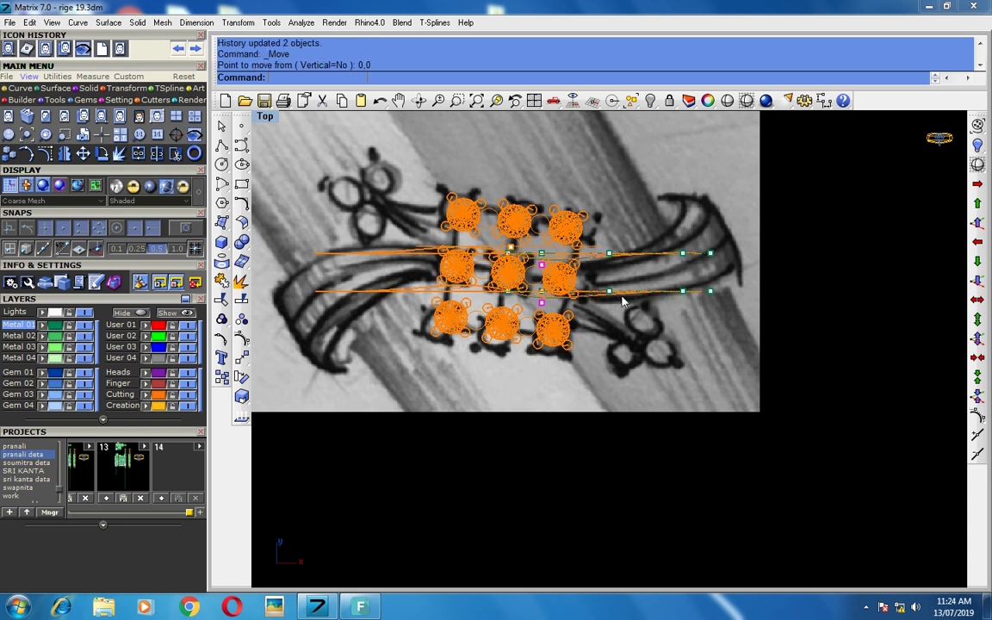
pyautogui.press('Down')
pyautogui.press('Down')
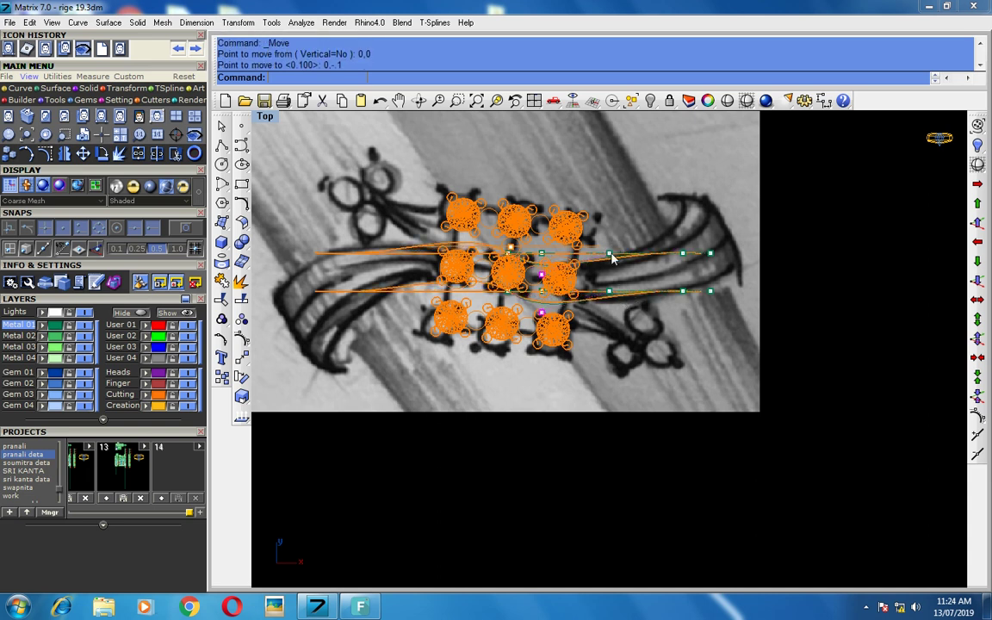
pyautogui.press('Down')
# - Select another band control point and move the points down by 0,-1 repeatedly
pyautogui.scroll(2, 612, 261)
pyautogui.scroll(1, 612, 261)
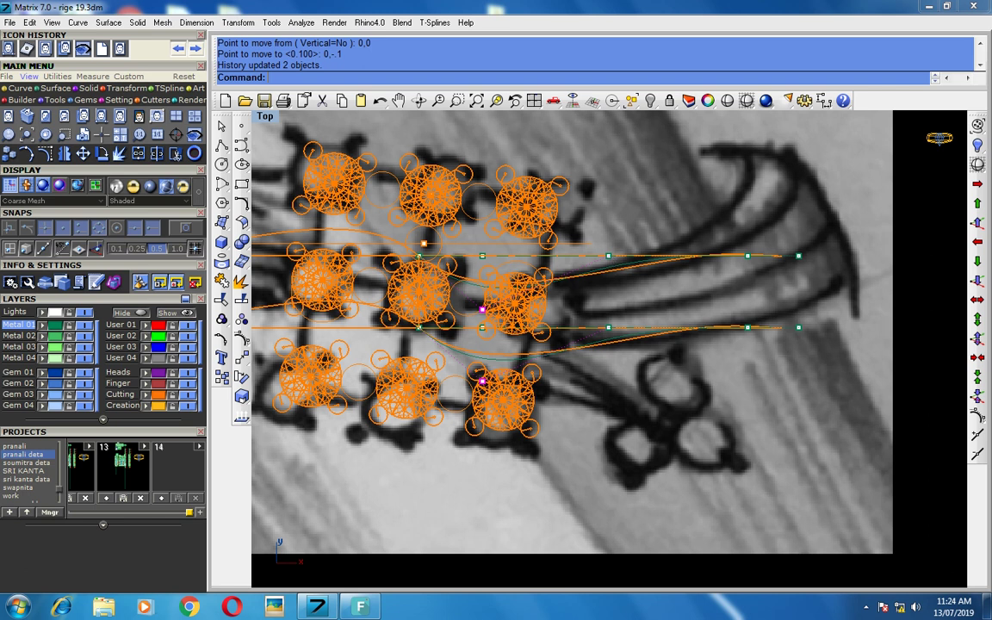
pyautogui.click(610, 330)
pyautogui.hotkey('ctrl', 'F4')
pyautogui.click(743, 183)
pyautogui.hotkey('ctrl', 'F1')
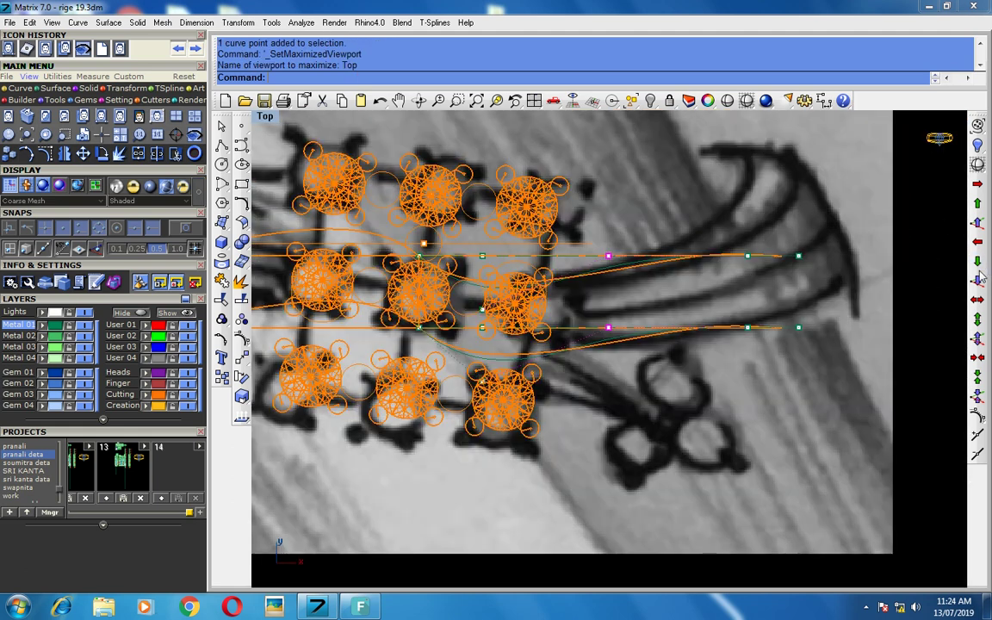
pyautogui.click(977, 261)
pyautogui.click(977, 261)
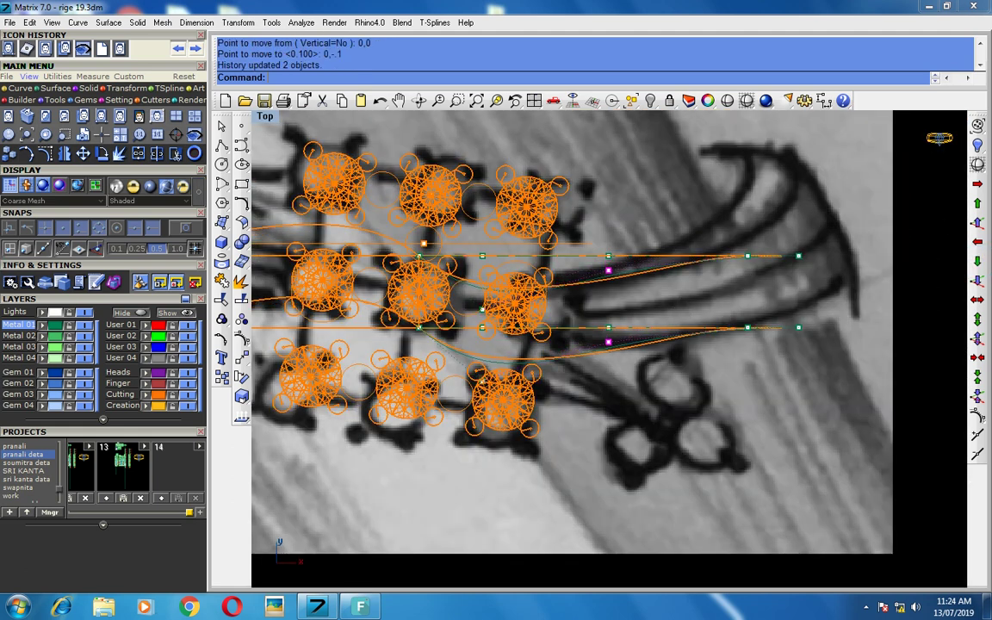
pyautogui.hotkey('alt', 'Down')
pyautogui.hotkey('alt', 'Down')
# - Pick a point among overlapping candidates, then maximize the Perspective viewport
pyautogui.scroll(-2, 633, 315)
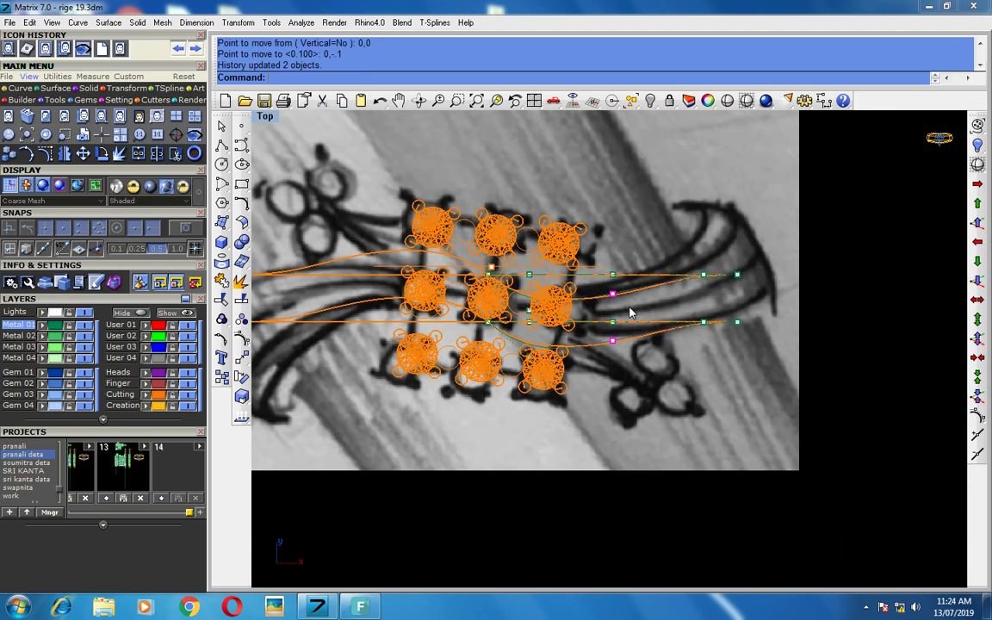
pyautogui.scroll(-1, 580, 303)
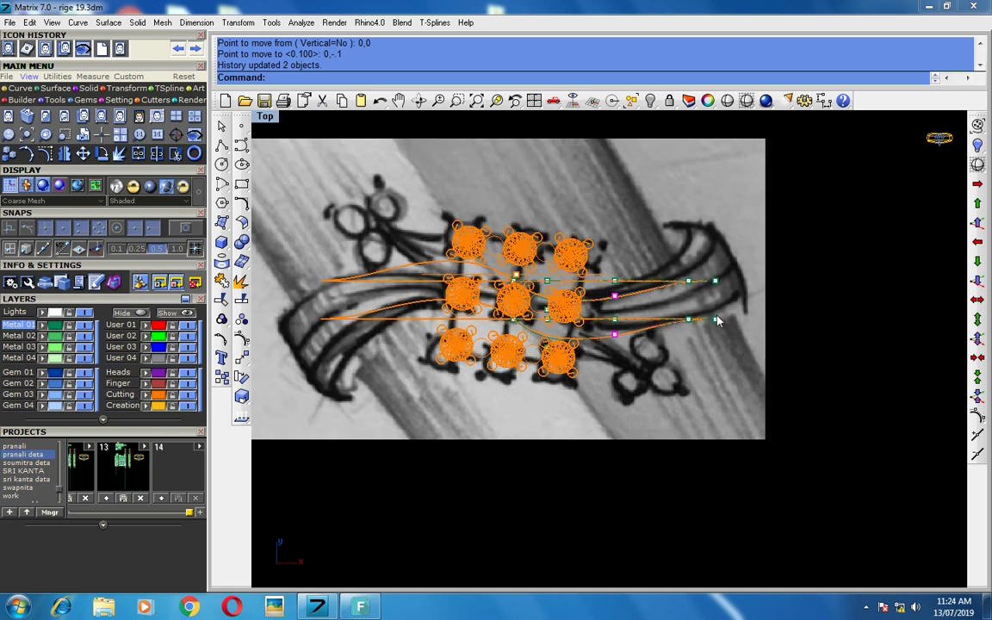
pyautogui.scroll(2, 649, 317)
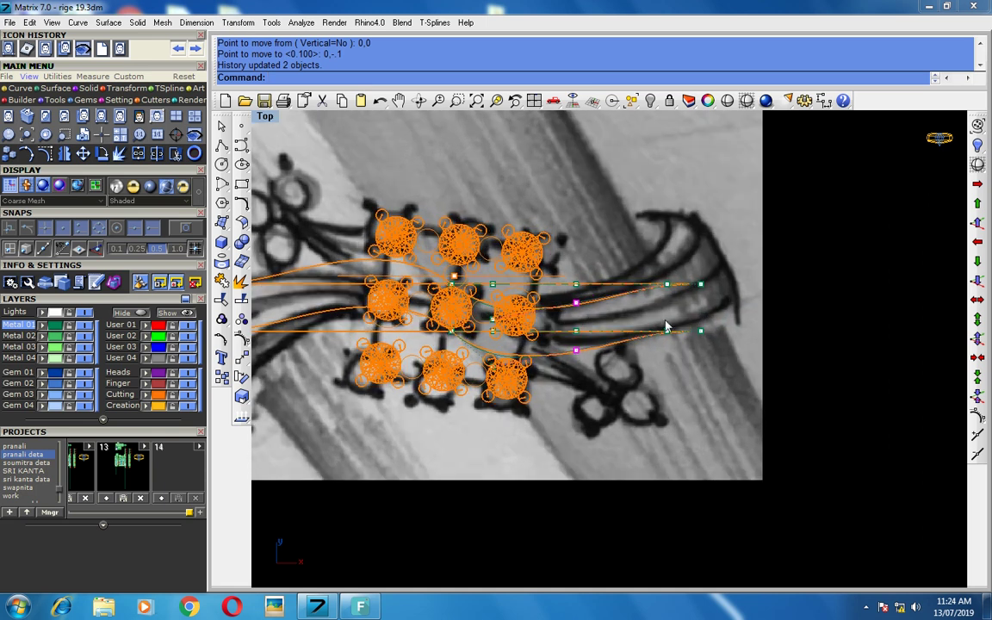
pyautogui.click(664, 327)
pyautogui.press('Escape')
pyautogui.hotkey('ctrl', 'F4')
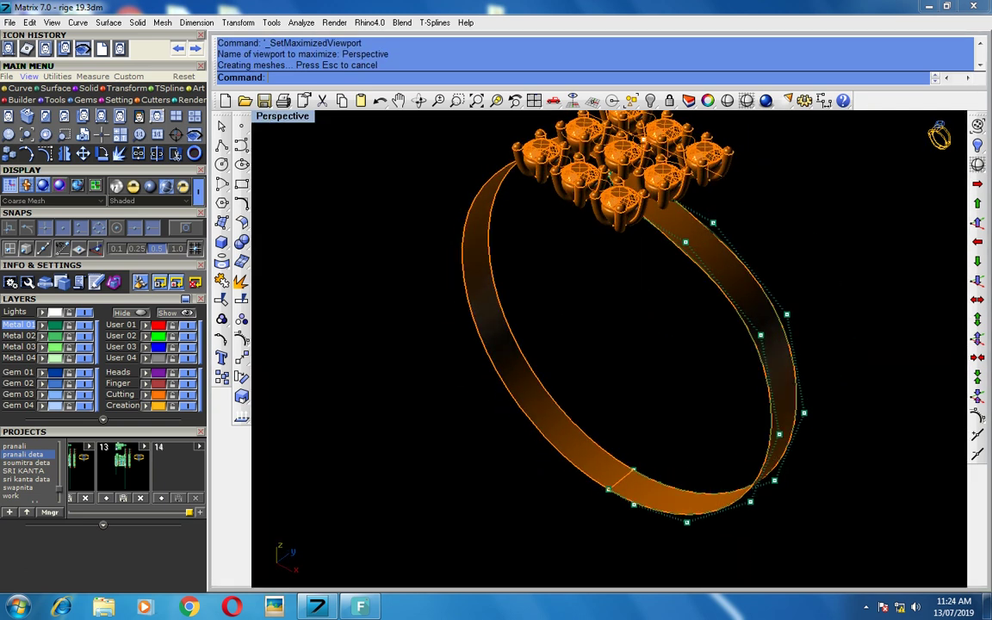
# - Select two more rail control points and move them down 0,-1 twice in Top view
pyautogui.moveTo(560, 371); pyautogui.dragTo(710, 303)
pyautogui.hotkey('ctrl', 'F1')
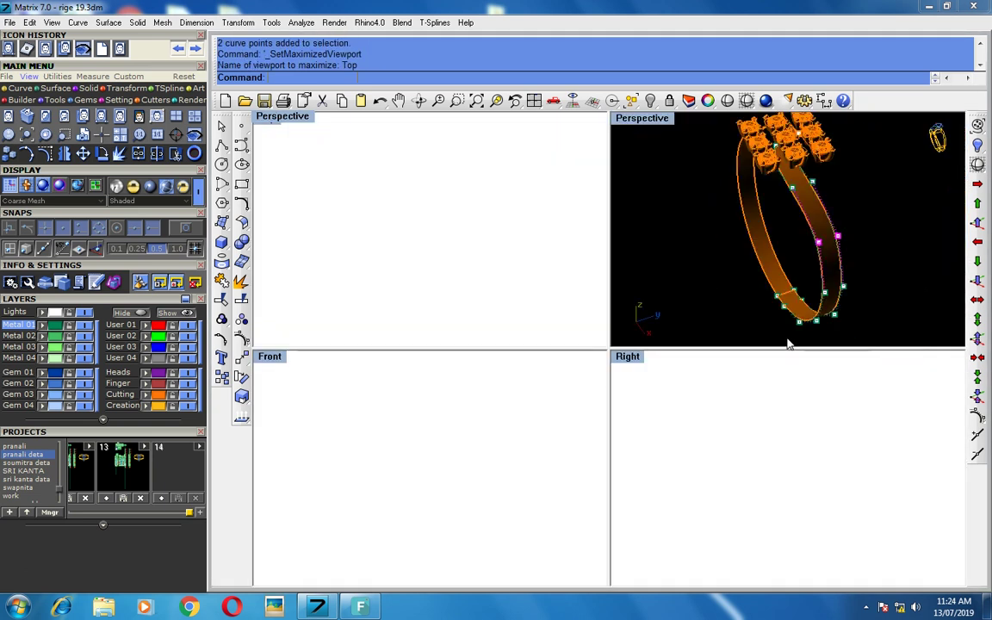
pyautogui.click(977, 262)
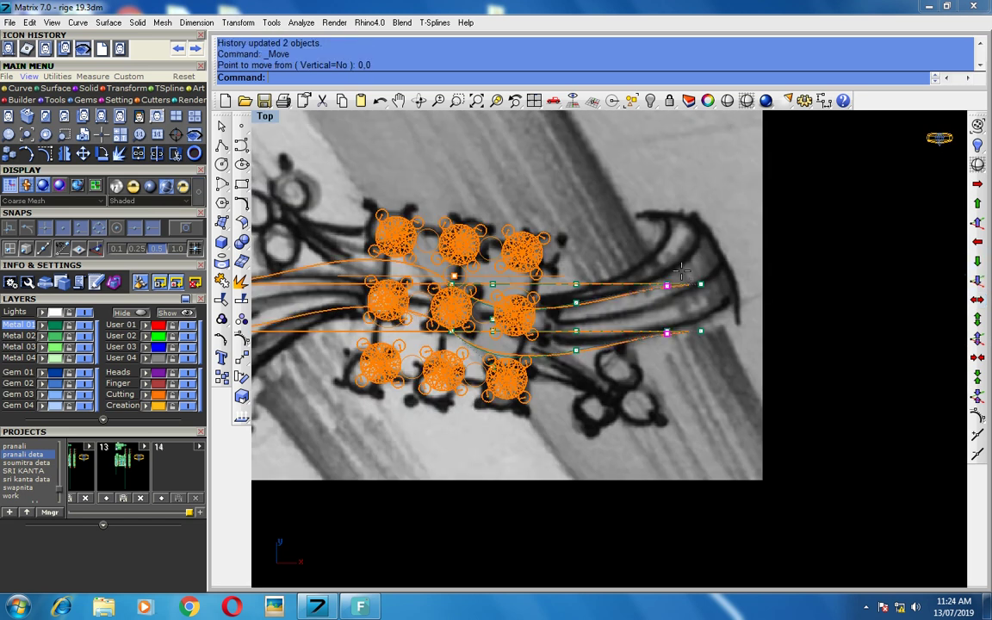
pyautogui.press('Return')
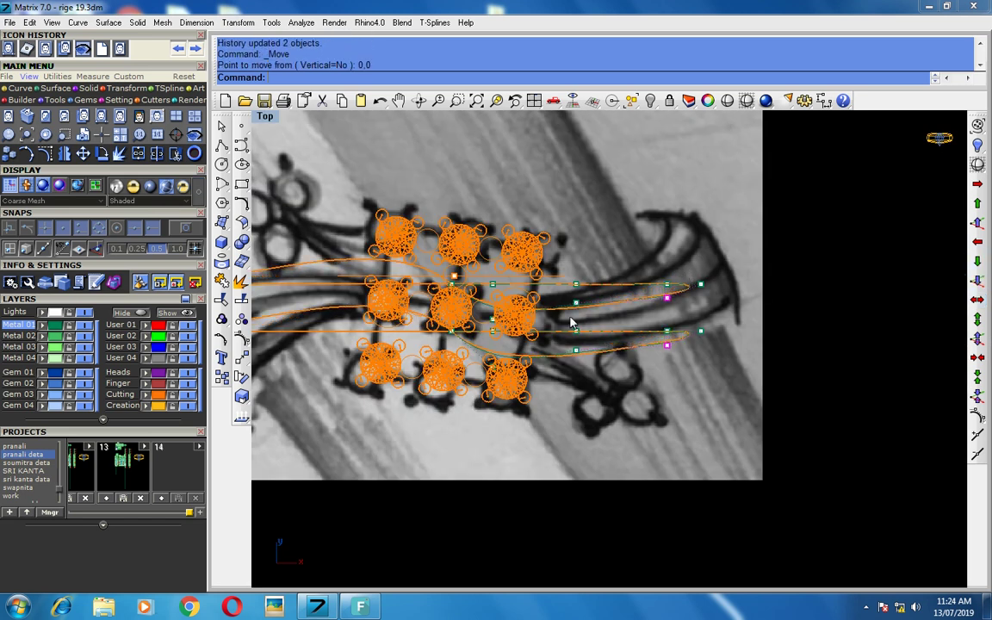
pyautogui.scroll(5, 495, 377)
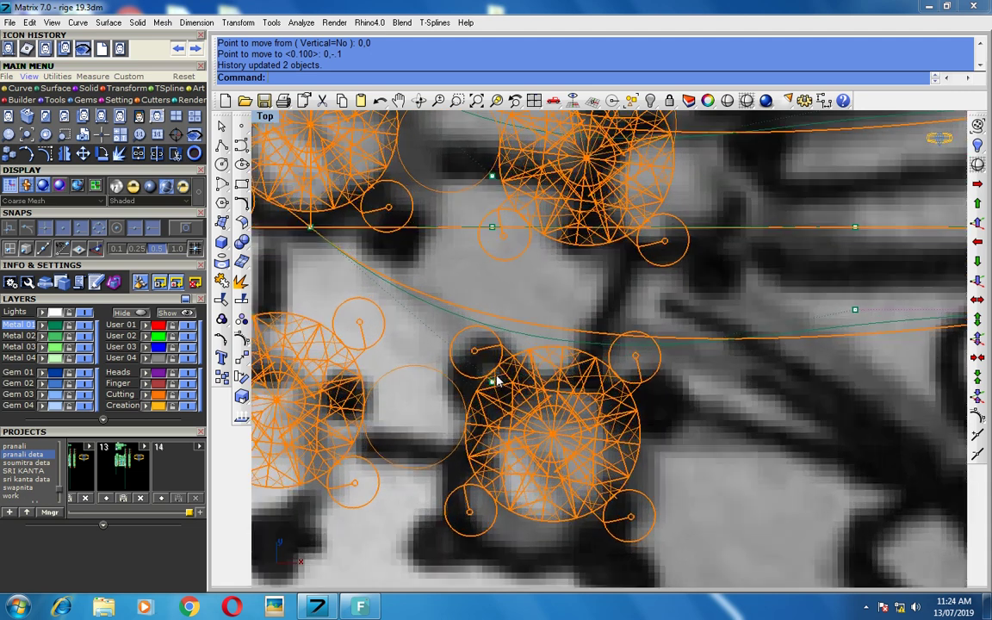
pyautogui.scroll(-2, 520, 261)
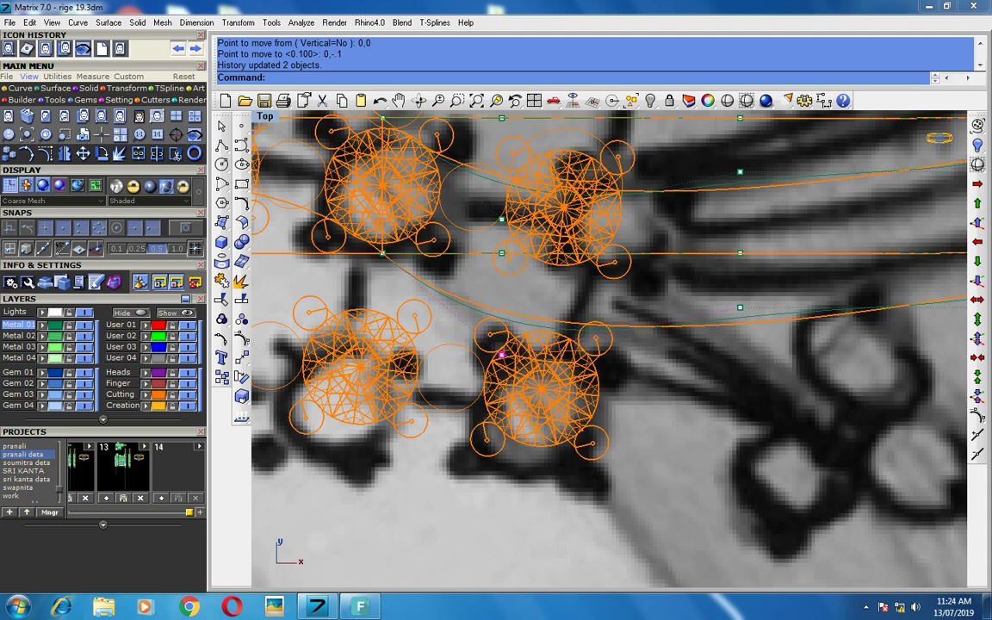
pyautogui.scroll(-2, 504, 223)
pyautogui.scroll(-2, 504, 222)
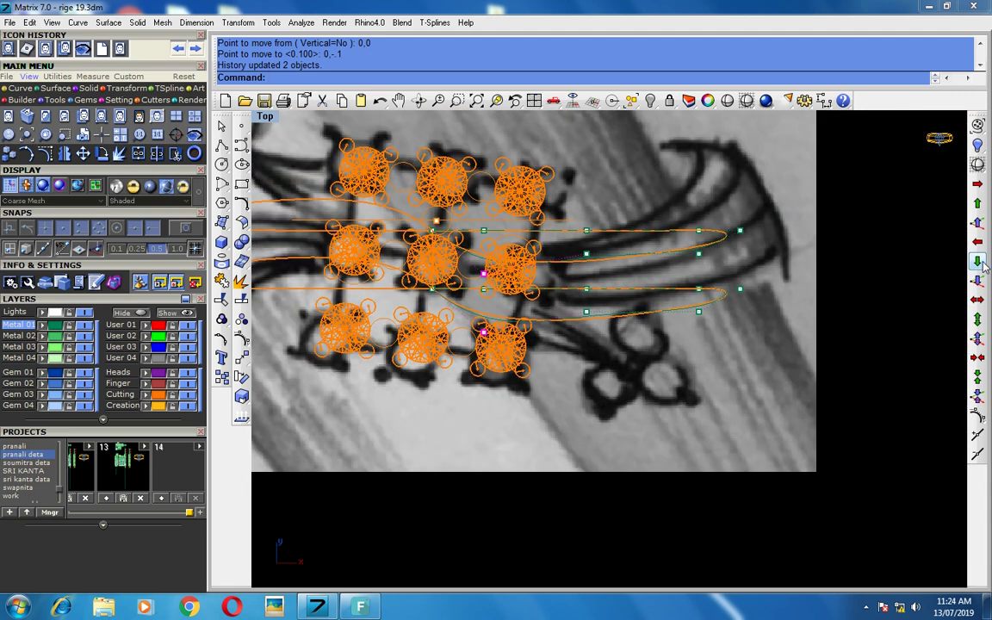
# - Ease the points back up by 0,.1, then check the band in perspective and side view
pyautogui.click(982, 204)
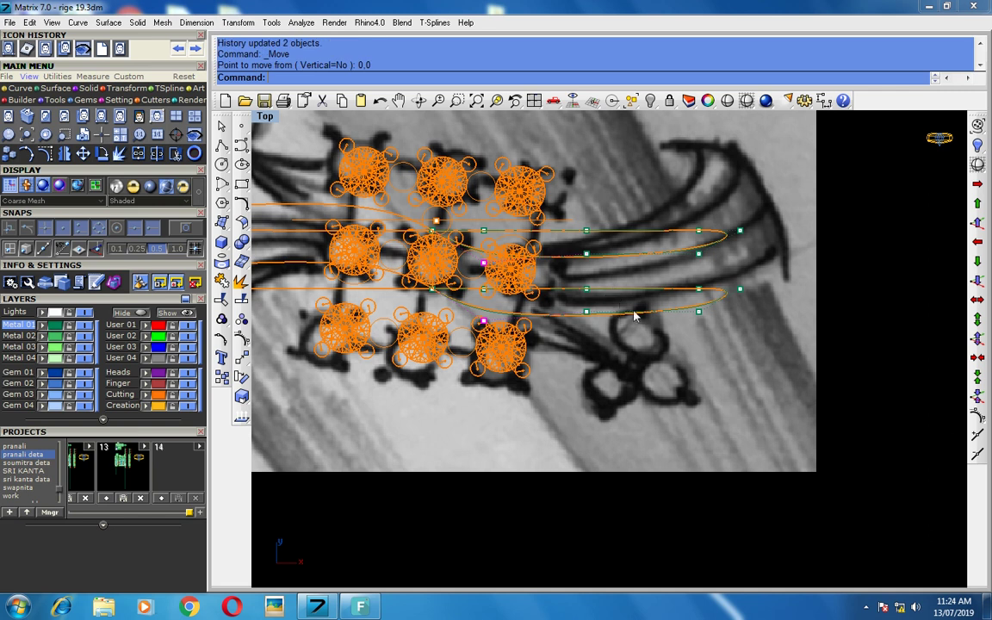
pyautogui.scroll(-2, 682, 308)
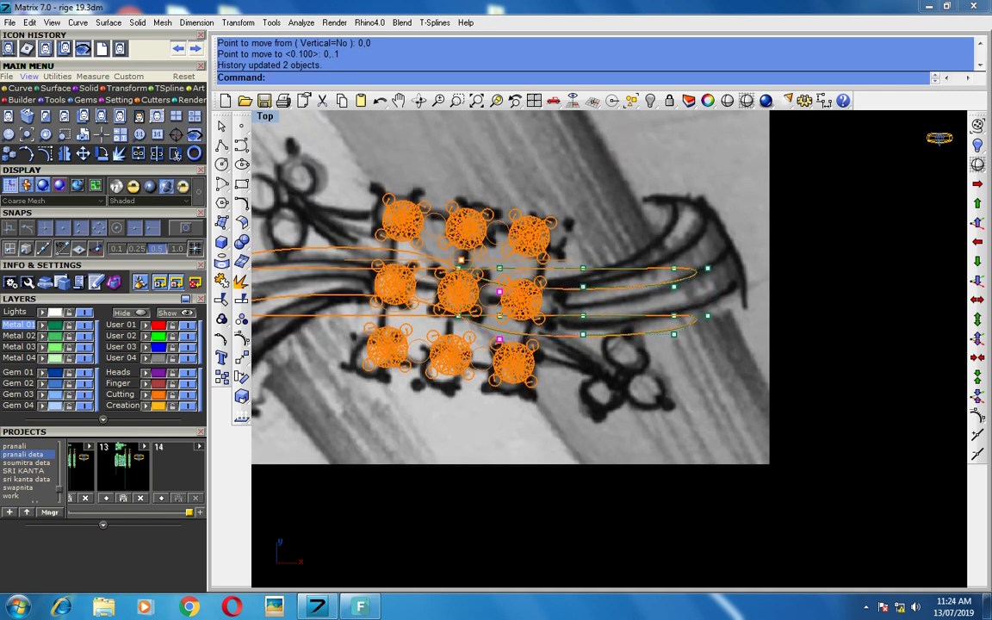
pyautogui.scroll(-1, 580, 317)
pyautogui.scroll(1, 629, 282)
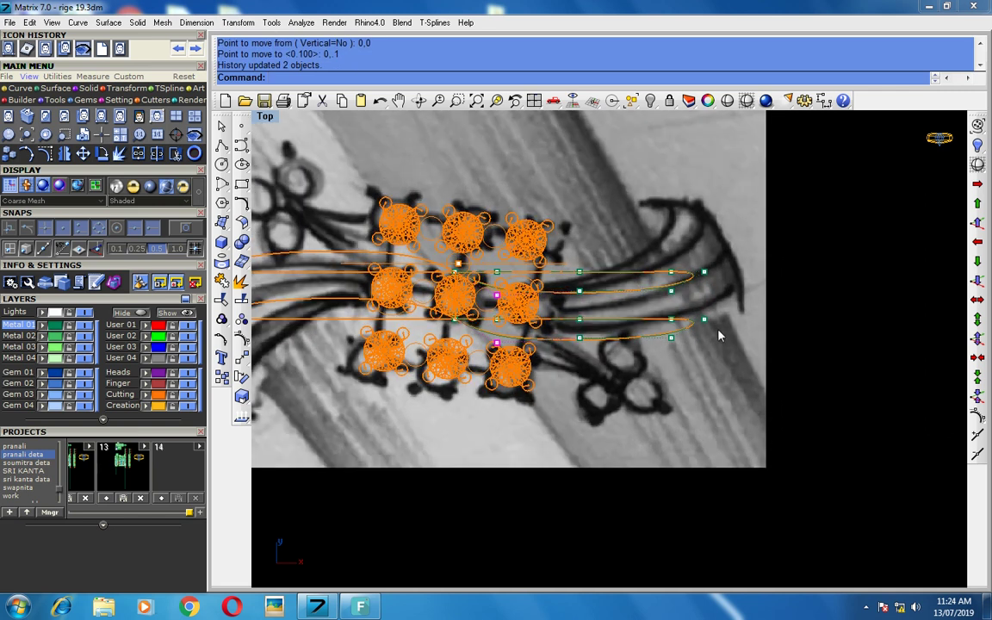
pyautogui.hotkey('ctrl', 'F4')
pyautogui.moveTo(720, 335)
pyautogui.mouseDown(button='right')
pyautogui.moveTo(735, 332)
pyautogui.moveTo(642, 317)
pyautogui.moveTo(581, 283)
pyautogui.mouseUp(button='right')
pyautogui.hotkey('ctrl', 'F3')
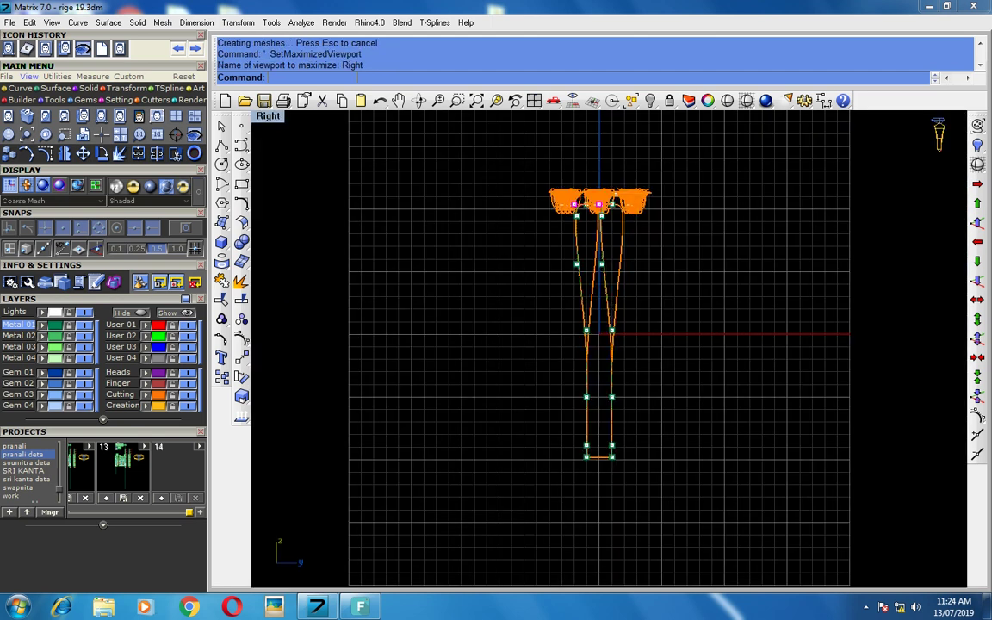
# - Shade the maximized Right side view
pyautogui.scroll(-2, 618, 319)
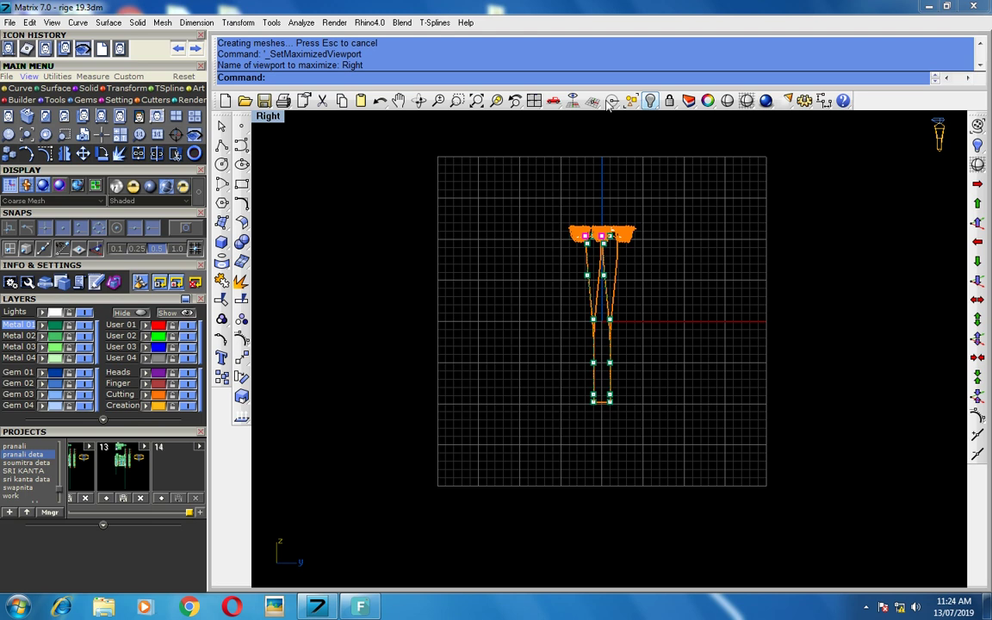
pyautogui.click(747, 100)
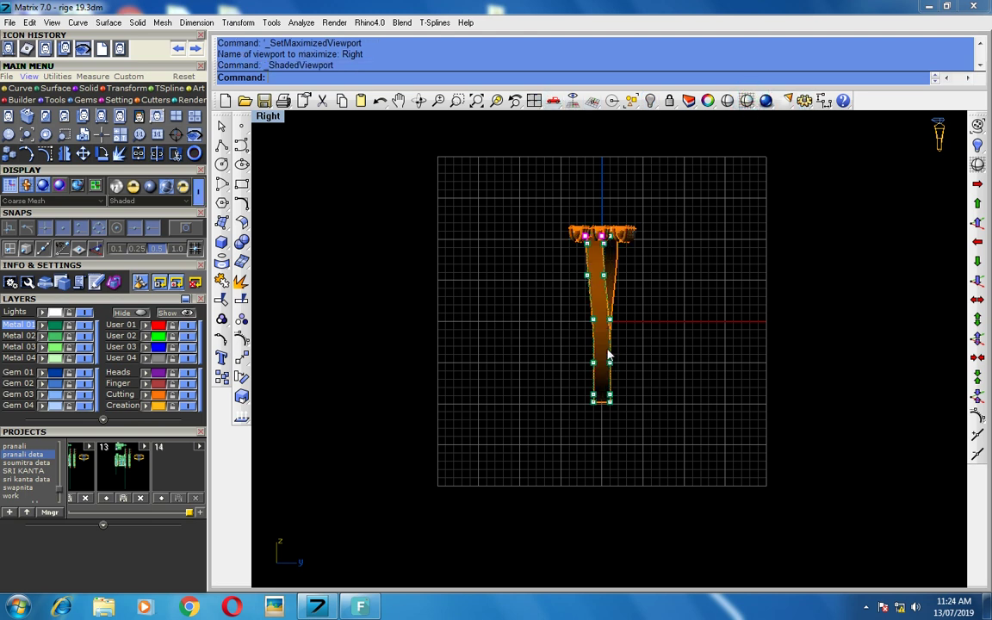
pyautogui.press('Escape')
pyautogui.scroll(2, 613, 390)
pyautogui.scroll(2, 600, 371)
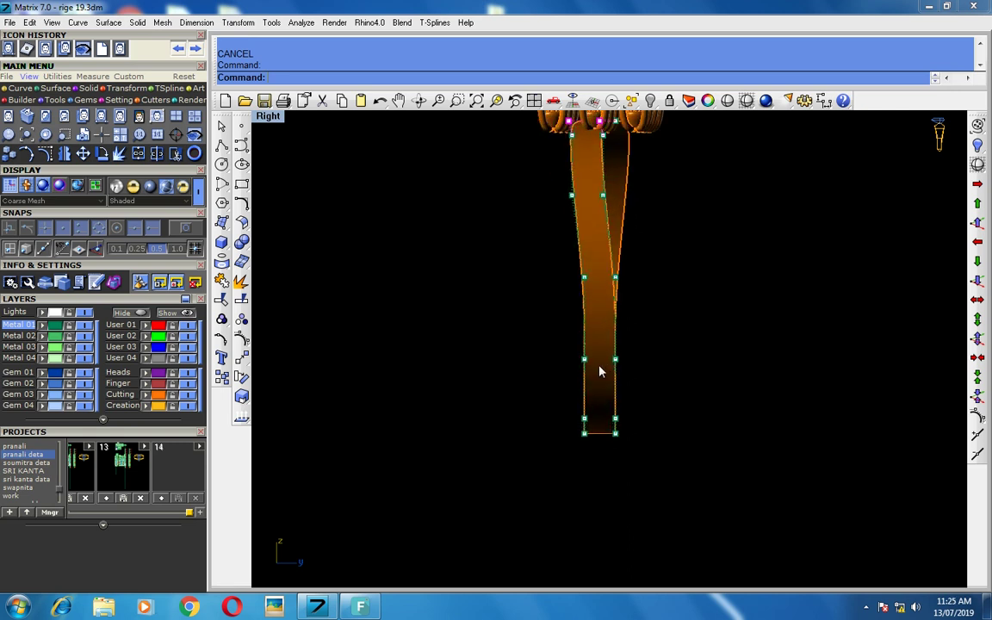
# - Nudge the middle, then the lower, shank control points outward by .1,0, then maximize Top
pyautogui.moveTo(516, 338); pyautogui.dragTo(651, 377)
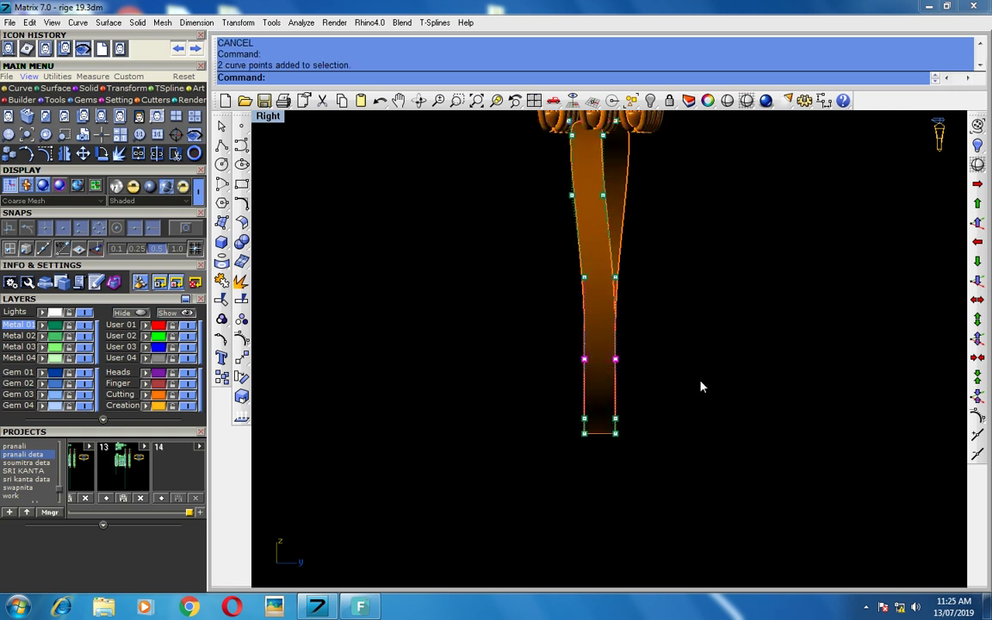
pyautogui.click(977, 183)
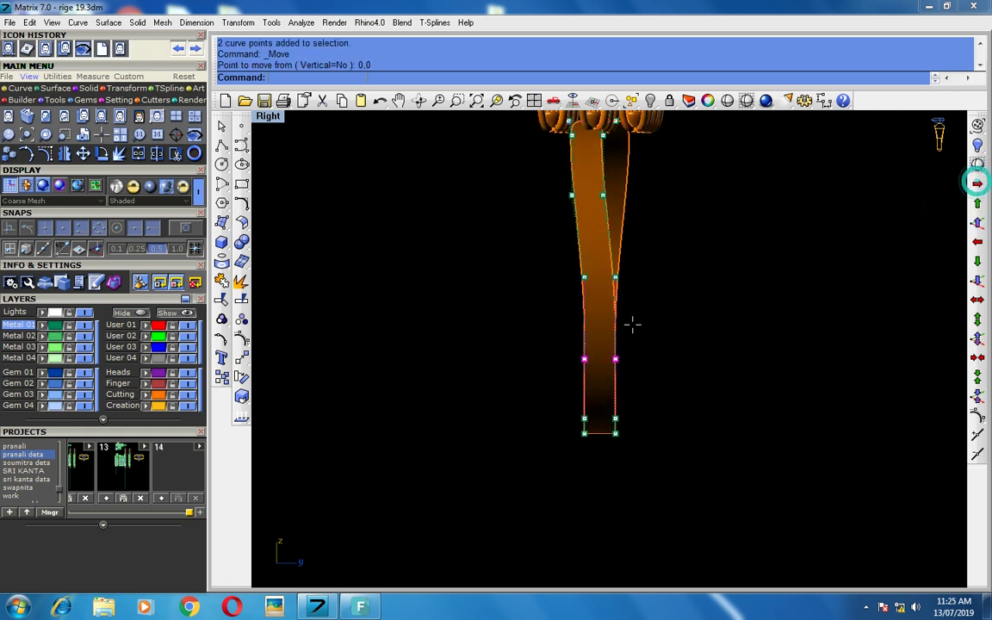
pyautogui.scroll(-1, 627, 343)
pyautogui.press('Return')
pyautogui.press('Return')
pyautogui.scroll(2, 600, 415)
pyautogui.press('Return')
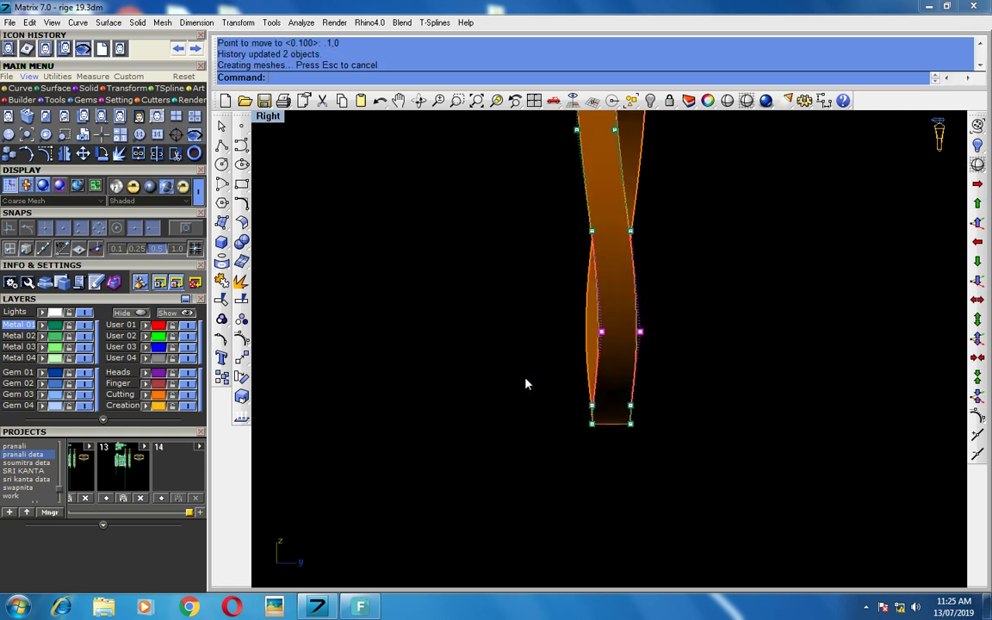
pyautogui.scroll(2, 564, 409)
pyautogui.moveTo(516, 372); pyautogui.dragTo(702, 428)
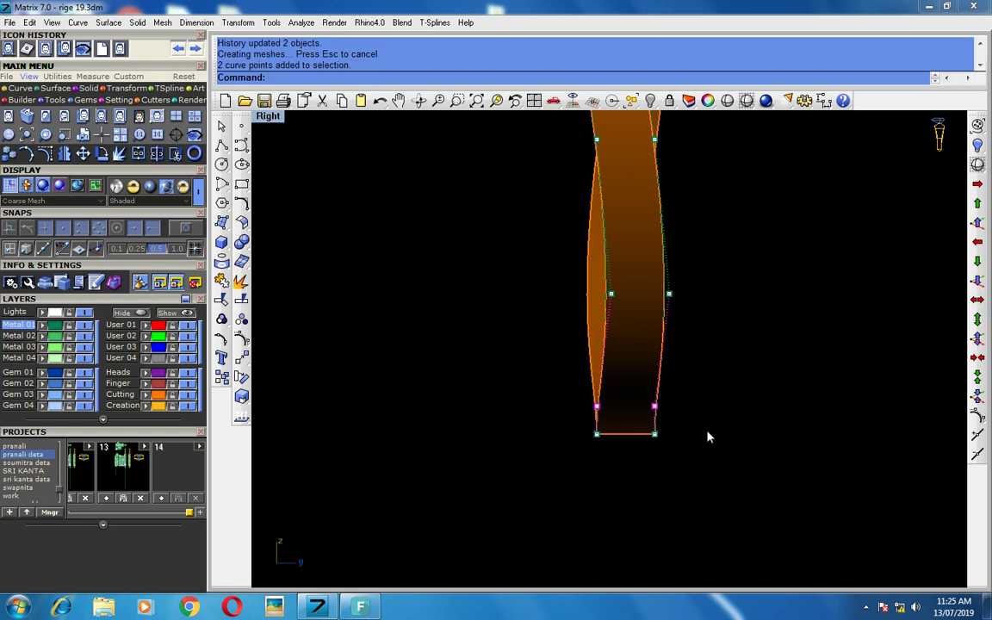
pyautogui.press('Return')
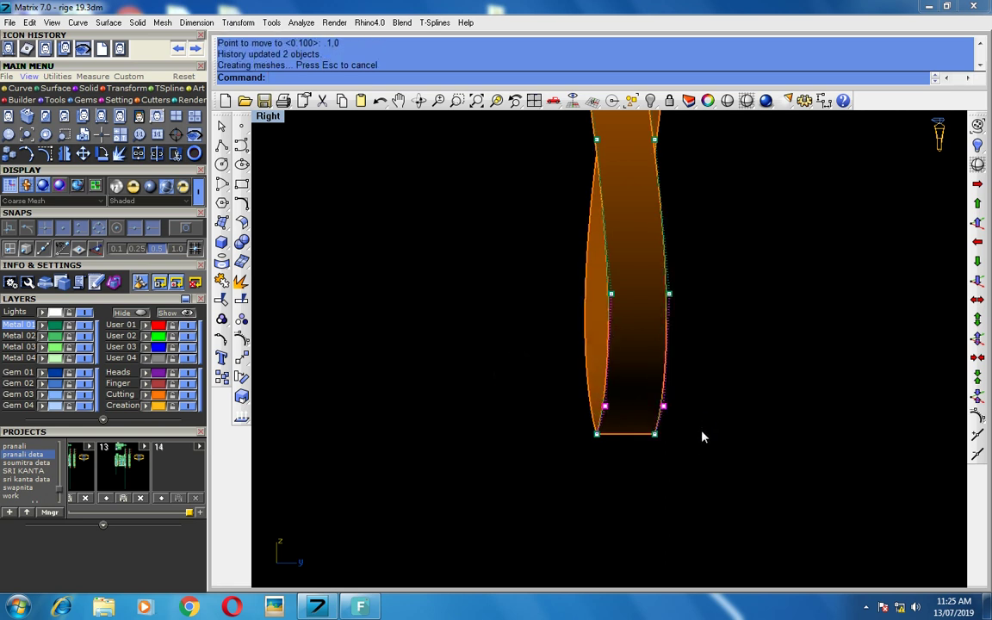
pyautogui.hotkey('ctrl', 'F1')
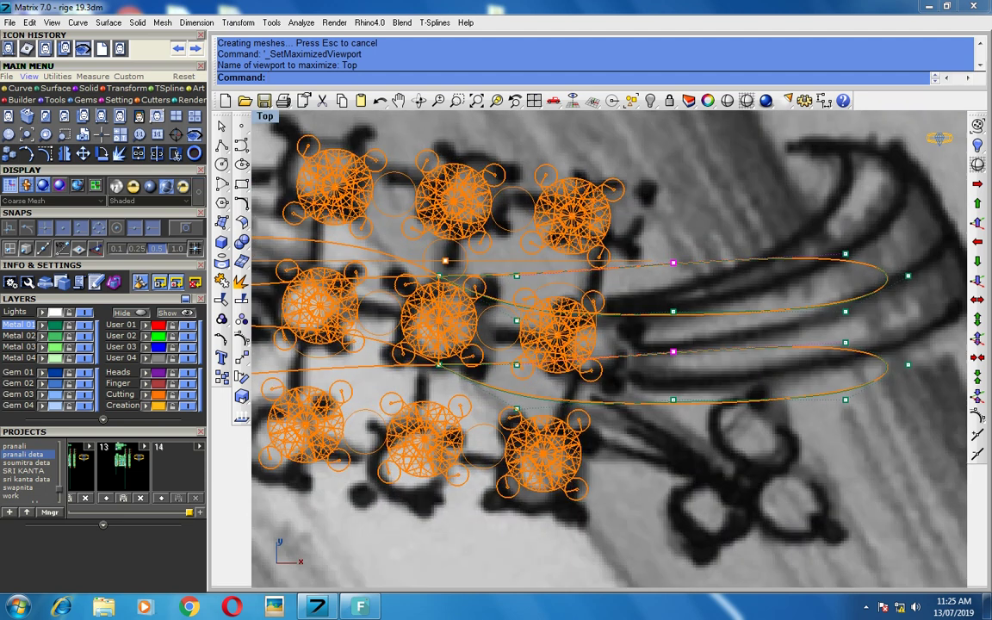
# - In Perspective, raise selected lower band control points by 0,1 twice
pyautogui.hotkey('ctrl', 'F4')
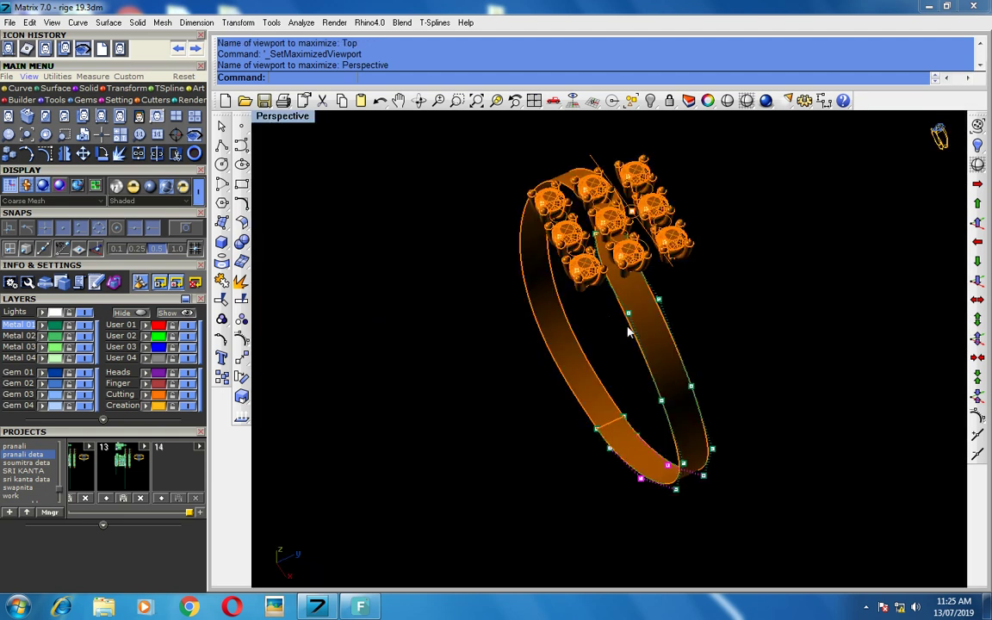
pyautogui.moveTo(634, 256); pyautogui.dragTo(595, 310, button='right')
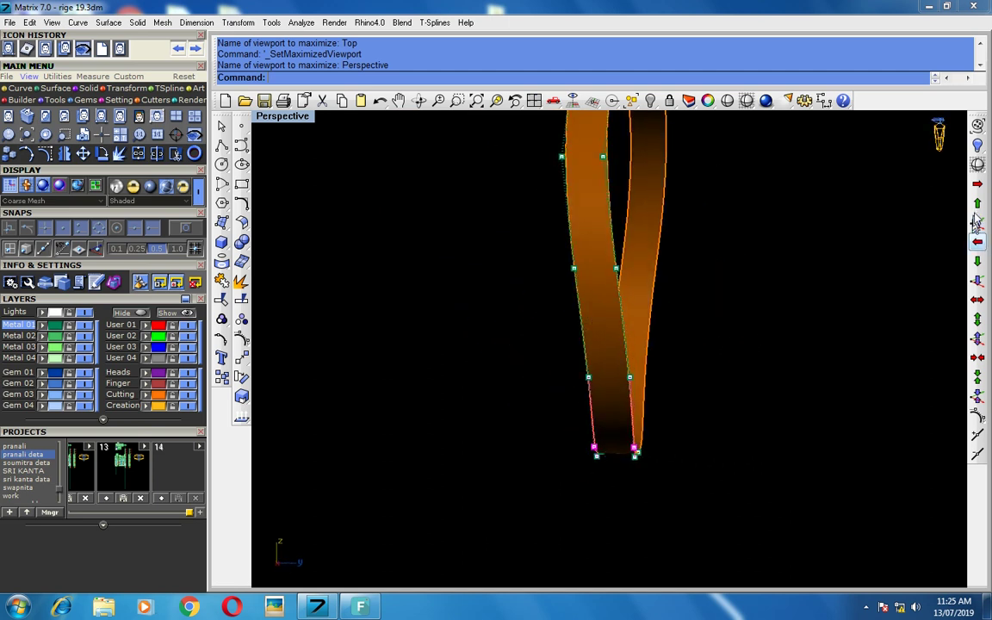
pyautogui.click(978, 222)
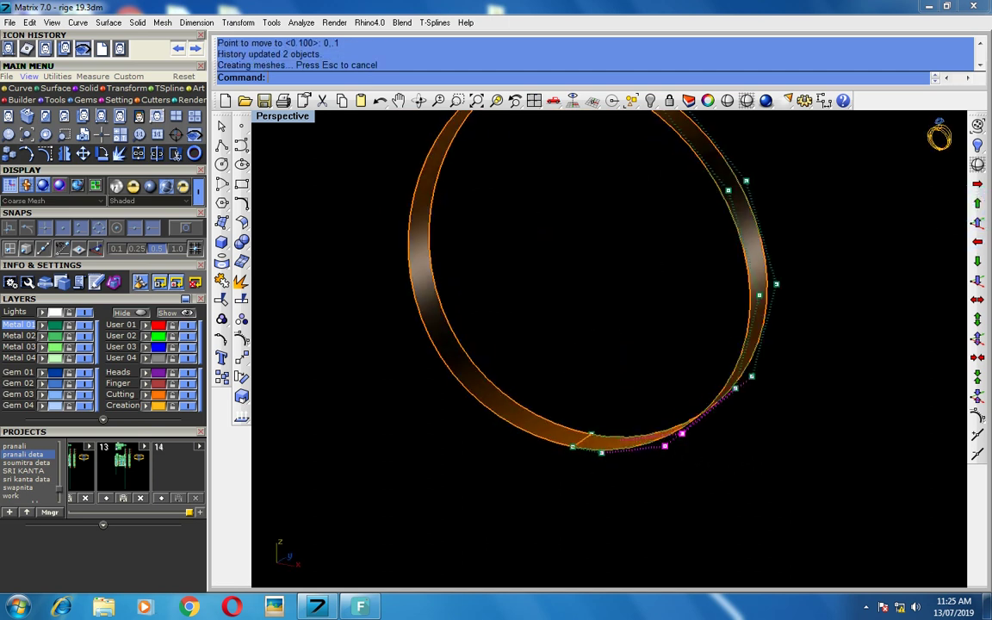
pyautogui.moveTo(632, 400)
pyautogui.mouseDown(button='right')
pyautogui.moveTo(599, 394)
pyautogui.moveTo(591, 361)
pyautogui.mouseUp(button='right')
pyautogui.moveTo(568, 363); pyautogui.dragTo(676, 453)
pyautogui.hotkey('alt', 'Up')
pyautogui.hotkey('alt', 'Up')
pyautogui.hotkey('alt', 'Up')
pyautogui.hotkey('alt', 'Up')
pyautogui.hotkey('alt', 'Up')
pyautogui.hotkey('alt', 'Up')
pyautogui.hotkey('alt', 'Up')
pyautogui.hotkey('alt', 'Up')
pyautogui.hotkey('alt', 'Up')
# - Raise another pair of lower band points by 0,1 repeatedly, then maximize Top
pyautogui.hotkey('alt', 'Up')
pyautogui.scroll(2, 772, 393)
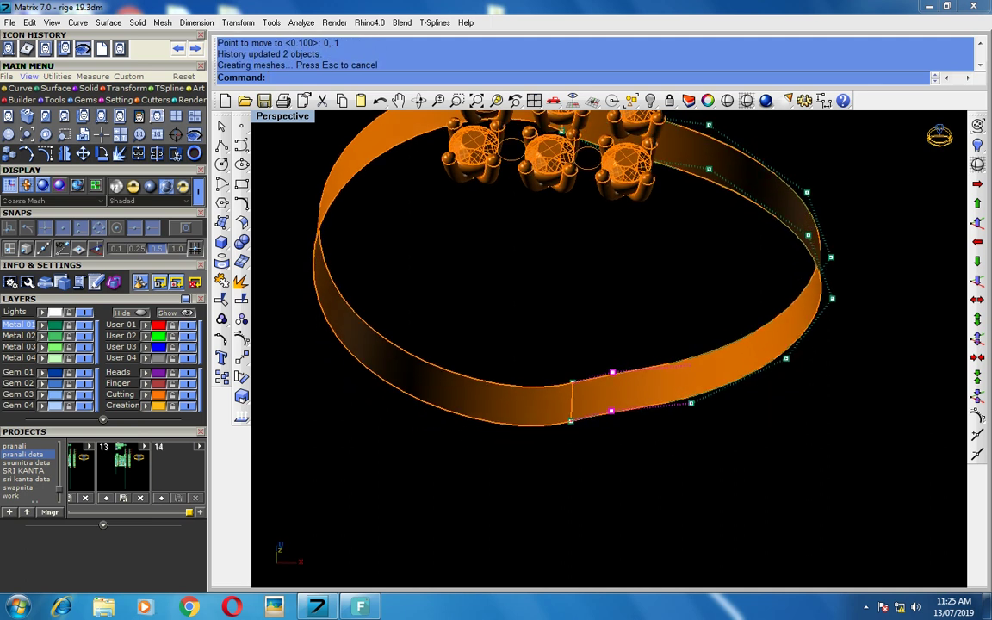
pyautogui.scroll(2, 772, 394)
pyautogui.moveTo(738, 465); pyautogui.dragTo(661, 335)
pyautogui.hotkey('alt', 'Up')
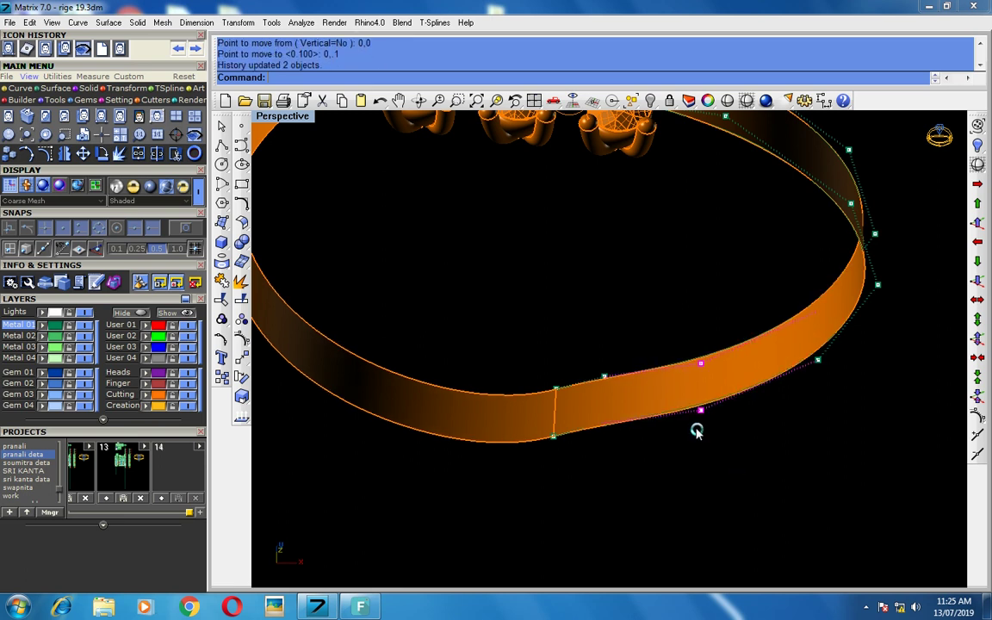
pyautogui.hotkey('alt', 'Up')
pyautogui.hotkey('alt', 'Up')
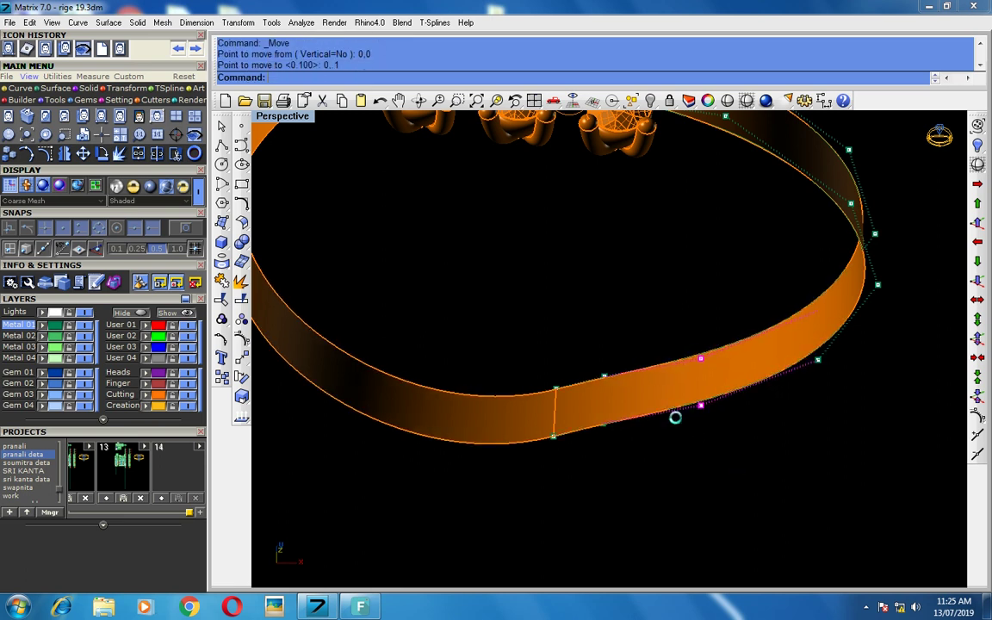
pyautogui.scroll(-2, 660, 412)
pyautogui.moveTo(618, 376); pyautogui.dragTo(730, 415, button='right')
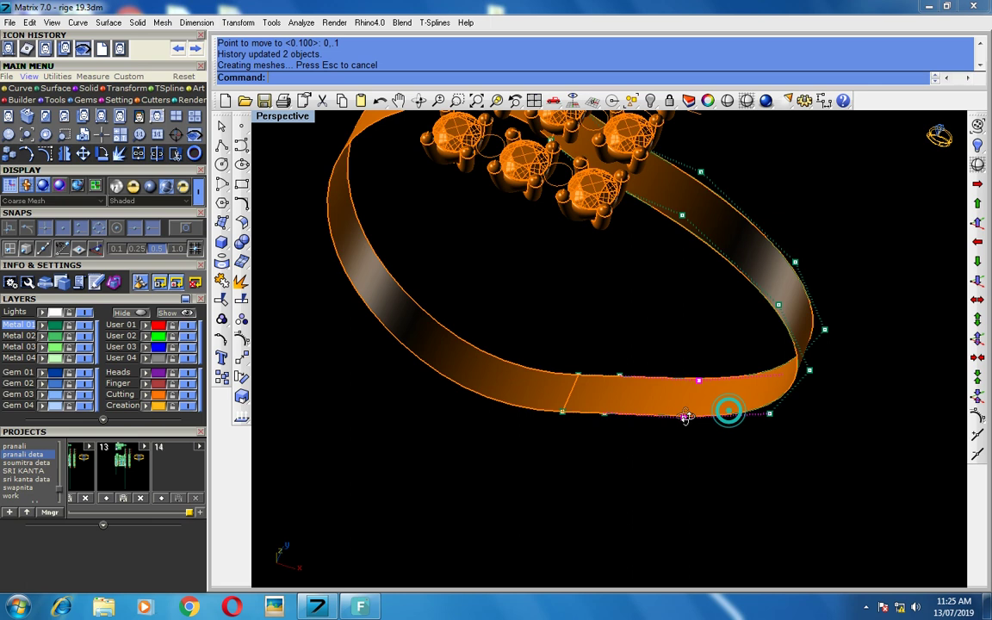
pyautogui.scroll(2, 693, 374)
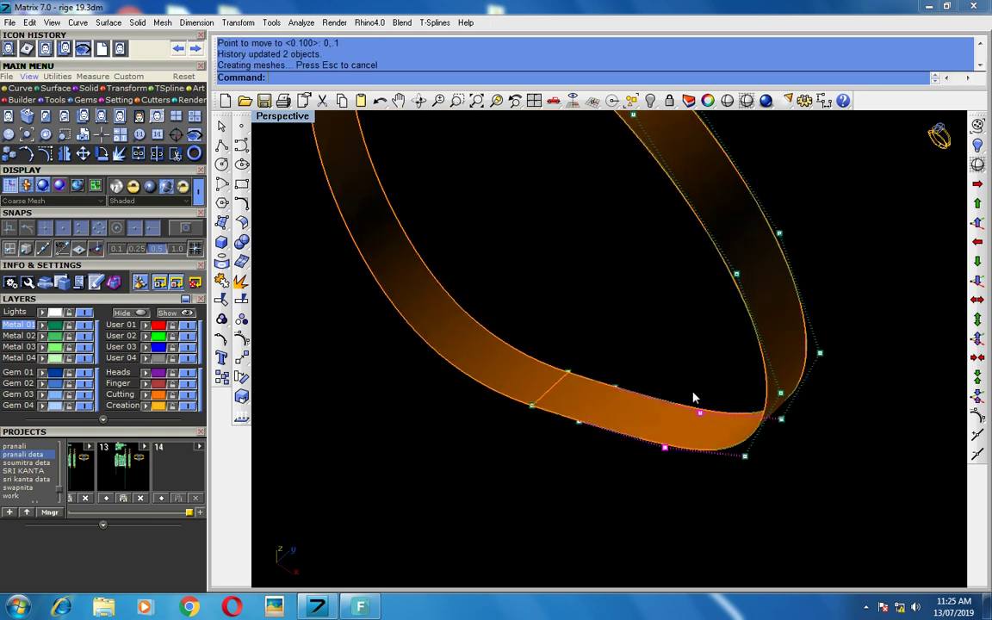
pyautogui.hotkey('ctrl', 'F1')
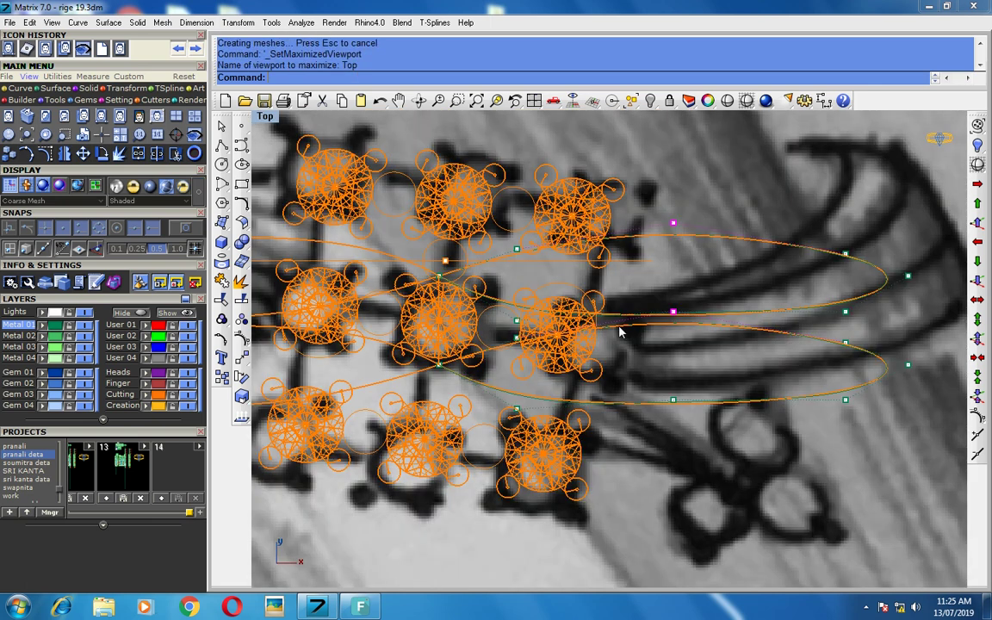
# - In the maximized perspective view, nudge two band control points slightly outward twice
pyautogui.scroll(-1, 616, 334)
pyautogui.scroll(-1, 606, 332)
pyautogui.hotkey('ctrl', 'F4')
pyautogui.moveTo(647, 348)
pyautogui.mouseDown(button='right')
pyautogui.moveTo(472, 332)
pyautogui.moveTo(662, 368)
pyautogui.moveTo(693, 337)
pyautogui.moveTo(656, 322)
pyautogui.mouseUp(button='right')
pyautogui.moveTo(746, 317); pyautogui.dragTo(657, 346)
pyautogui.moveTo(757, 328)
pyautogui.mouseDown(button='right')
pyautogui.moveTo(733, 321)
pyautogui.moveTo(737, 356)
pyautogui.moveTo(756, 323)
pyautogui.moveTo(764, 348)
pyautogui.moveTo(749, 317)
pyautogui.moveTo(646, 360)
pyautogui.moveTo(587, 338)
pyautogui.mouseUp(button='right')
pyautogui.moveTo(695, 371); pyautogui.dragTo(468, 314)
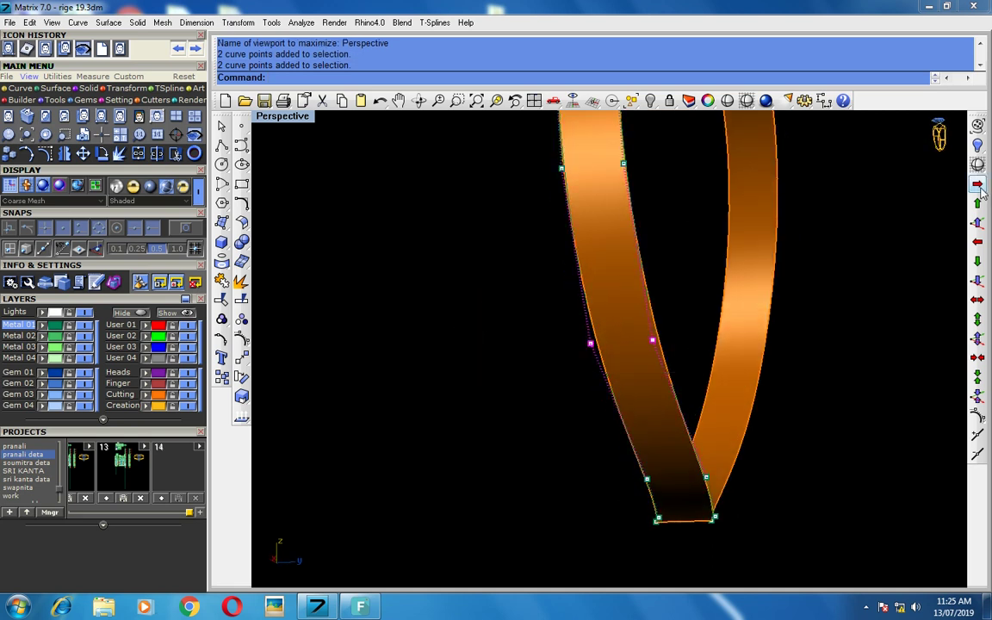
pyautogui.click(977, 204)
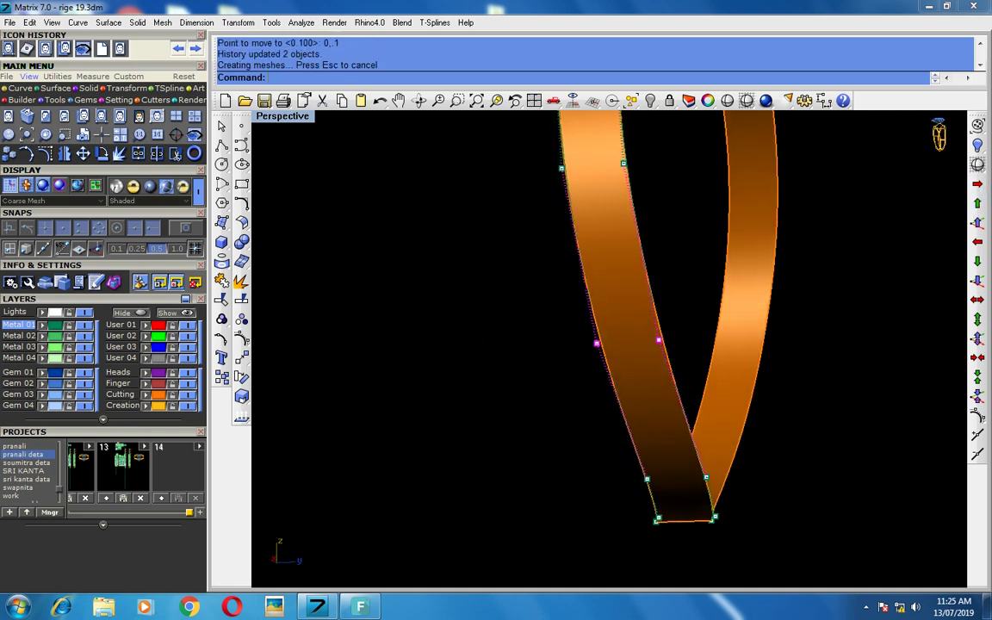
pyautogui.hotkey('alt', 'Up')
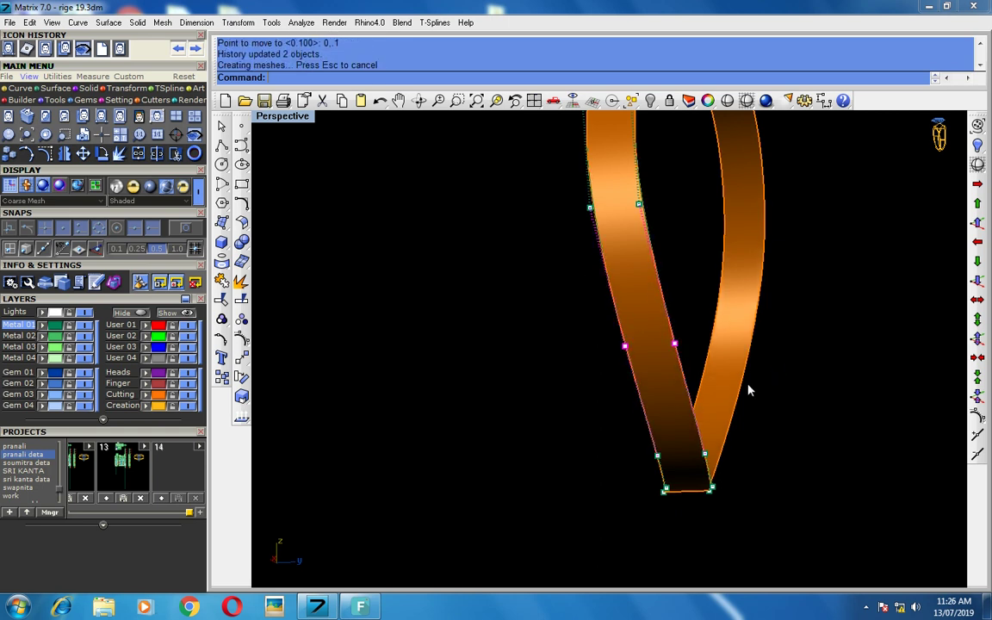
# - Nudge two lower band control points twice in the opposite direction
pyautogui.moveTo(609, 337); pyautogui.dragTo(702, 219, button='right')
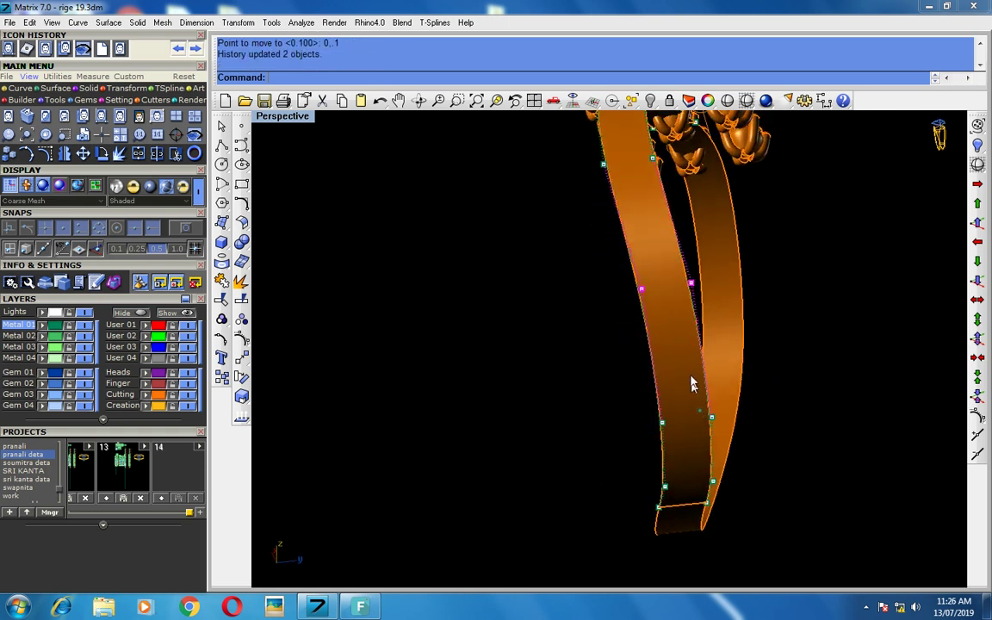
pyautogui.scroll(1, 655, 465)
pyautogui.scroll(1, 654, 465)
pyautogui.moveTo(646, 525); pyautogui.dragTo(791, 401)
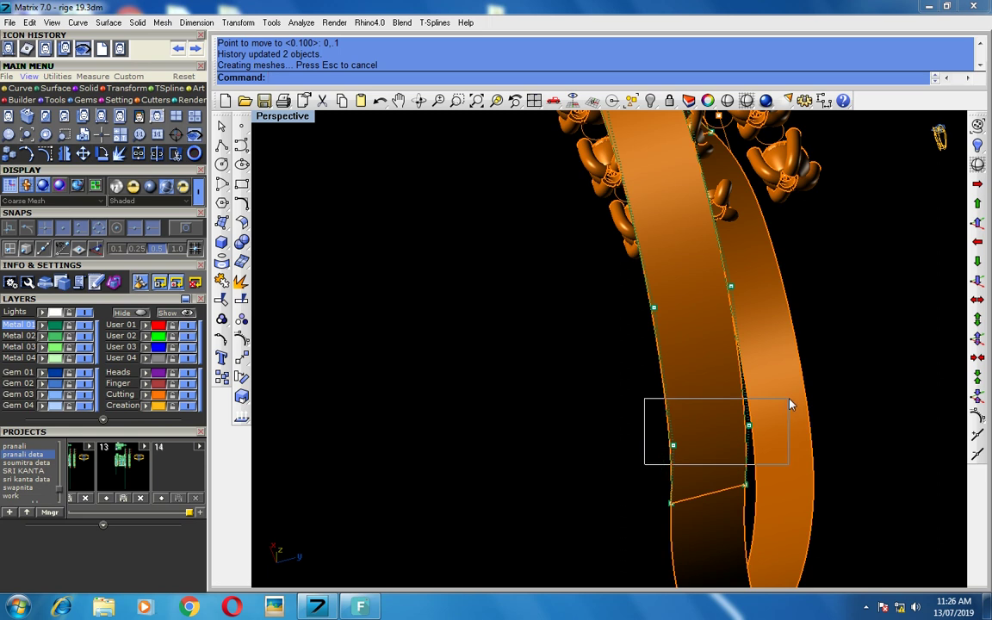
pyautogui.click(980, 259)
pyautogui.rightClick(732, 381)
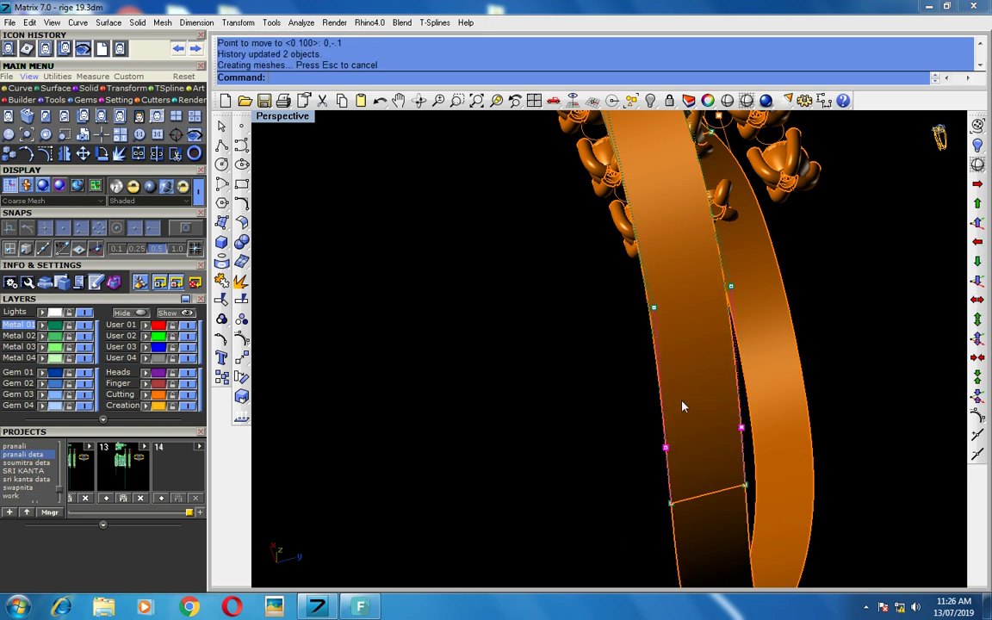
# - Select the middle band point pair, then nudge the upper pair by 0,-1
pyautogui.moveTo(682, 406); pyautogui.dragTo(686, 395, button='right')
pyautogui.moveTo(605, 368); pyautogui.dragTo(780, 317)
pyautogui.moveTo(730, 405)
pyautogui.mouseDown(button='right')
pyautogui.moveTo(713, 419)
pyautogui.moveTo(718, 408)
pyautogui.mouseUp(button='right')
pyautogui.moveTo(676, 331); pyautogui.dragTo(675, 377, button='right')
pyautogui.moveTo(595, 287); pyautogui.dragTo(740, 244)
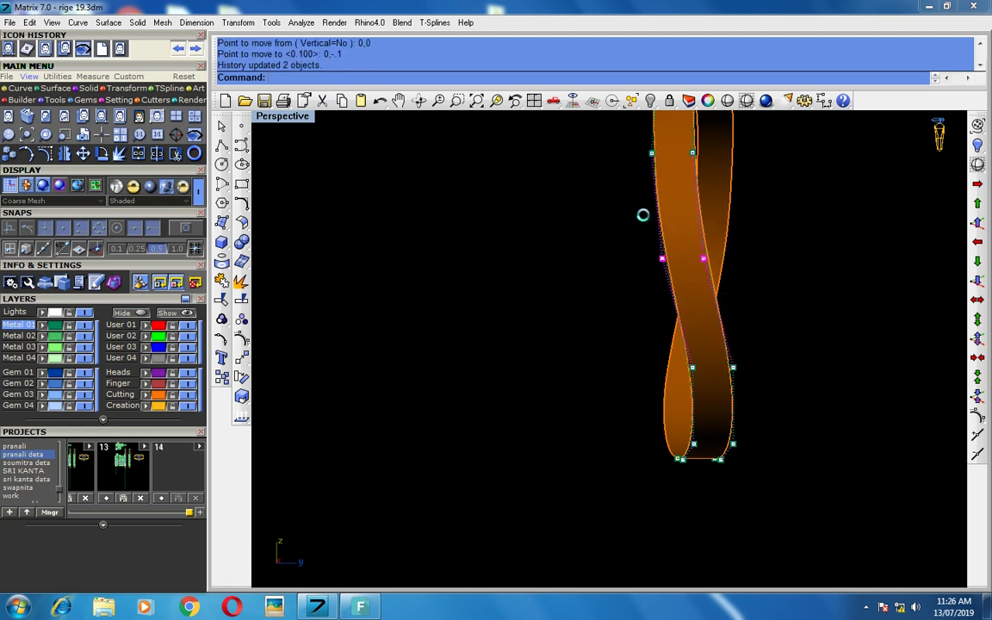
pyautogui.moveTo(645, 214); pyautogui.dragTo(639, 291, button='right')
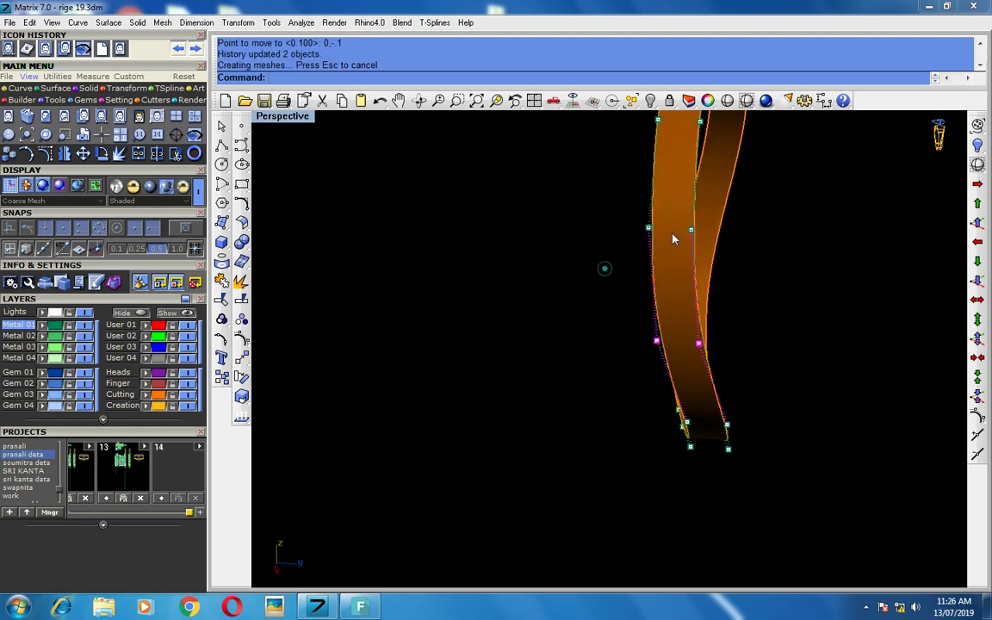
pyautogui.moveTo(673, 239); pyautogui.dragTo(744, 259)
pyautogui.hotkey('alt', 'Down')
# - Nudge another band point pair by 0,-1, then nudge two shank points twice
pyautogui.moveTo(733, 213); pyautogui.dragTo(728, 261, button='right')
pyautogui.moveTo(628, 230); pyautogui.dragTo(644, 259, button='right')
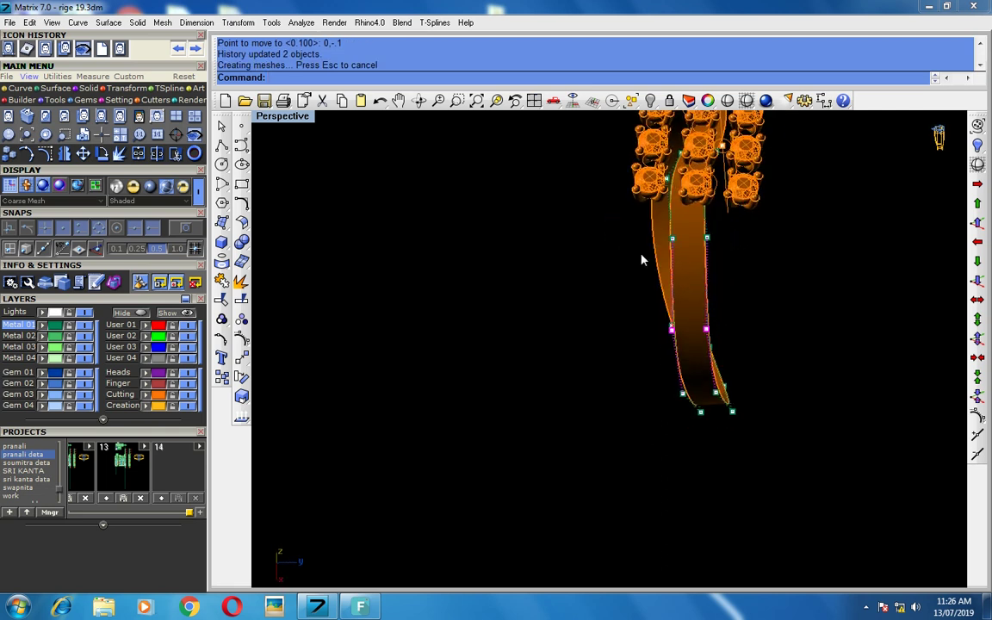
pyautogui.moveTo(698, 229); pyautogui.dragTo(582, 261)
pyautogui.hotkey('alt', 'Down')
pyautogui.moveTo(536, 255); pyautogui.dragTo(555, 205, button='right')
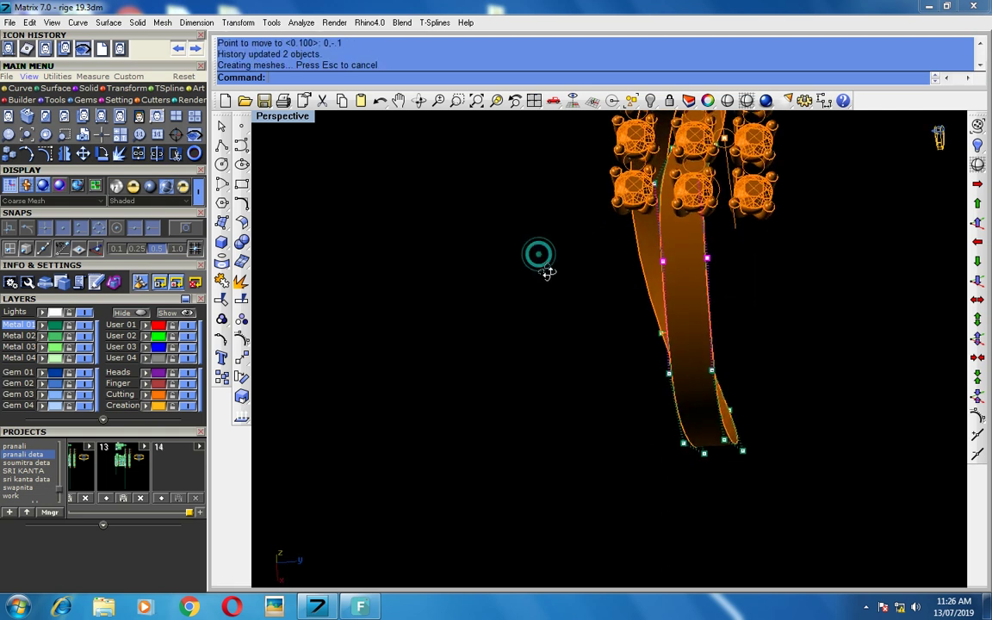
pyautogui.moveTo(555, 196); pyautogui.dragTo(708, 233)
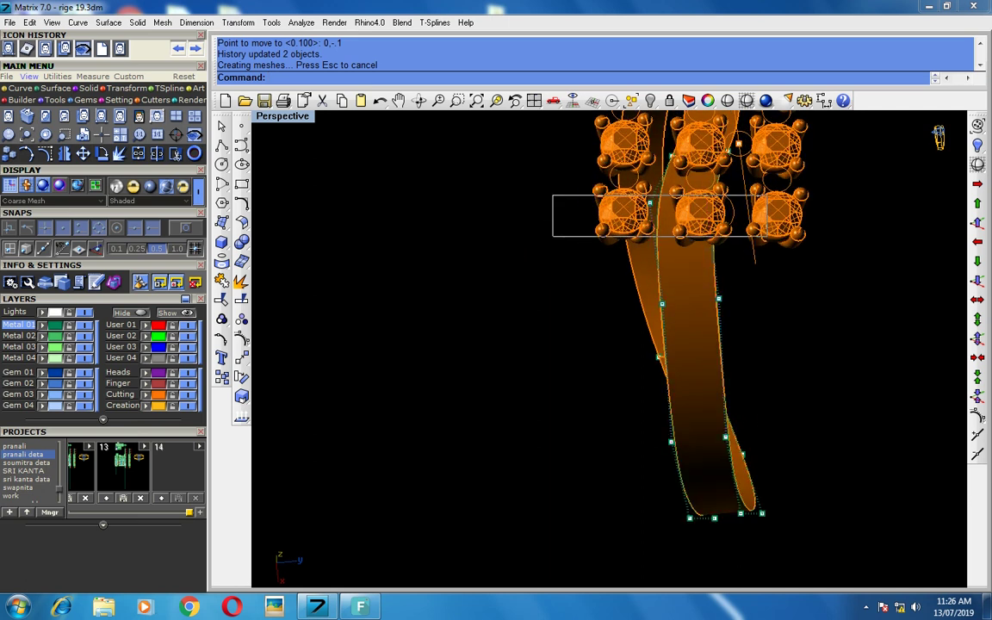
pyautogui.click(983, 215)
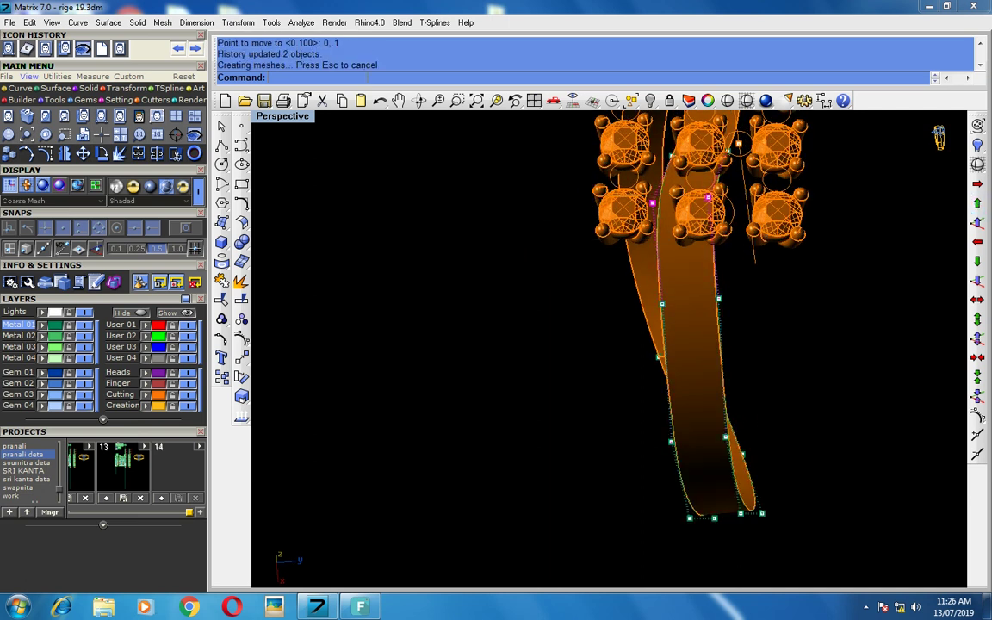
pyautogui.hotkey('alt', 'Up')
pyautogui.hotkey('alt', 'Up')
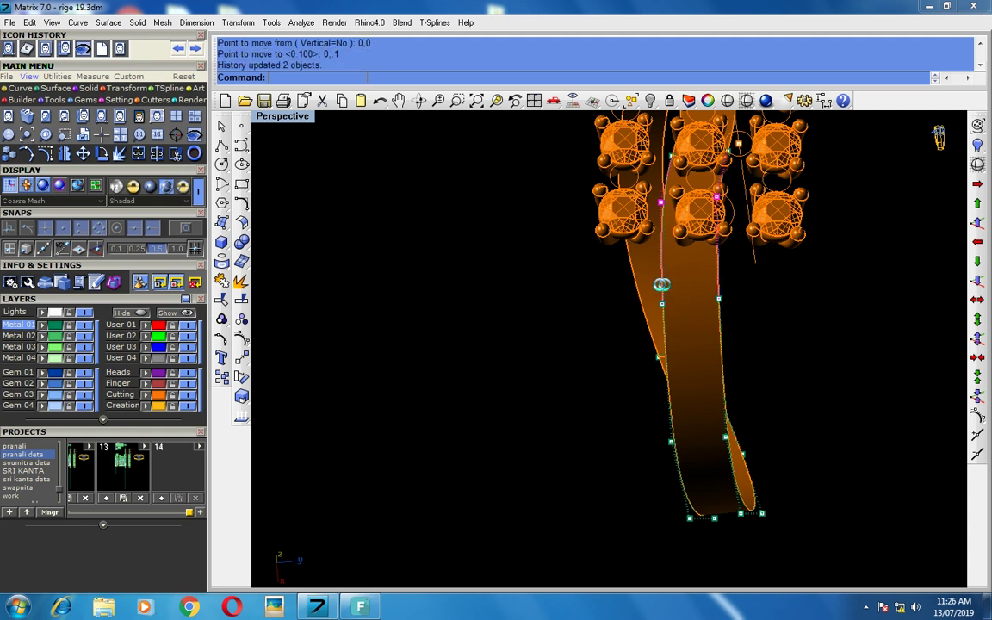
# - Unlock all 80 locked objects and select a single gem
pyautogui.moveTo(665, 284); pyautogui.dragTo(609, 89, button='right')
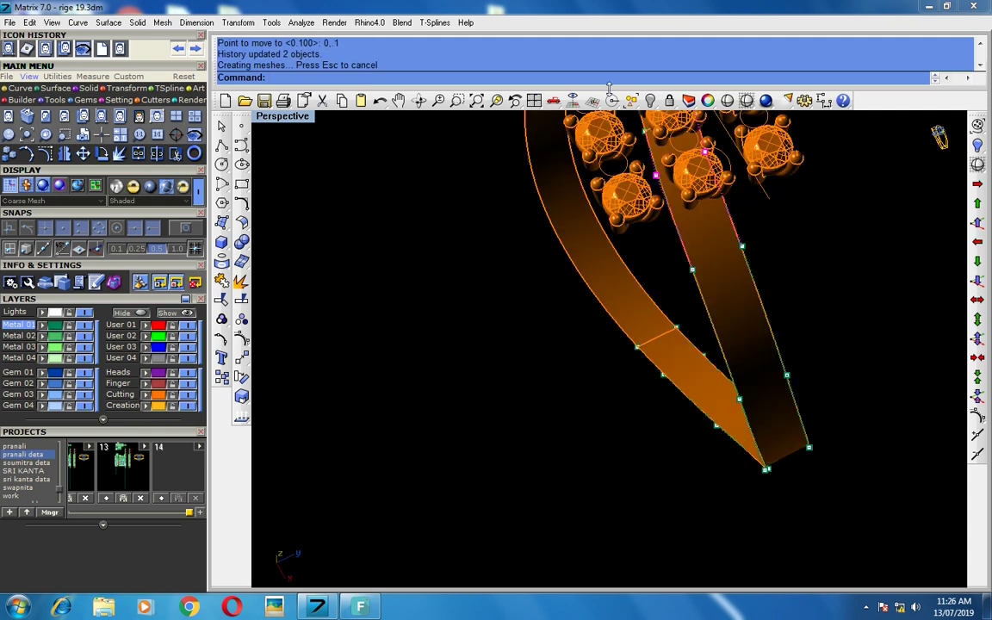
pyautogui.click(669, 101)
pyautogui.moveTo(620, 216); pyautogui.dragTo(642, 241, button='right')
pyautogui.click(652, 248)
pyautogui.scroll(-2, 644, 207)
# - Group the whole gem cluster and hide it
pyautogui.press('Escape')
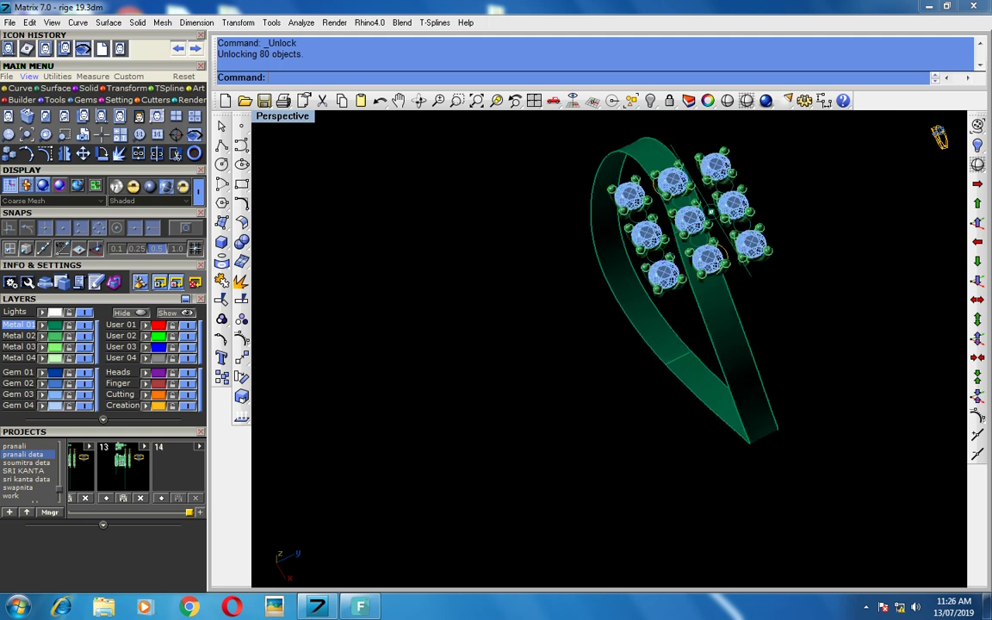
pyautogui.moveTo(678, 404); pyautogui.dragTo(713, 135, button='right')
pyautogui.scroll(-2, 647, 326)
pyautogui.scroll(-2, 648, 326)
pyautogui.moveTo(589, 178); pyautogui.dragTo(754, 298)
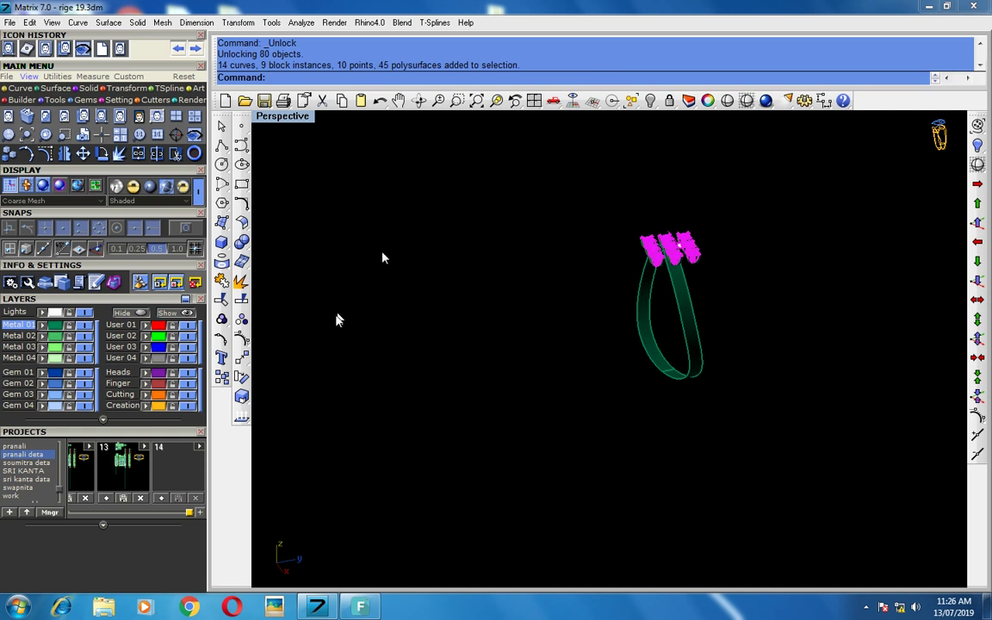
pyautogui.click(222, 319)
pyautogui.click(650, 101)
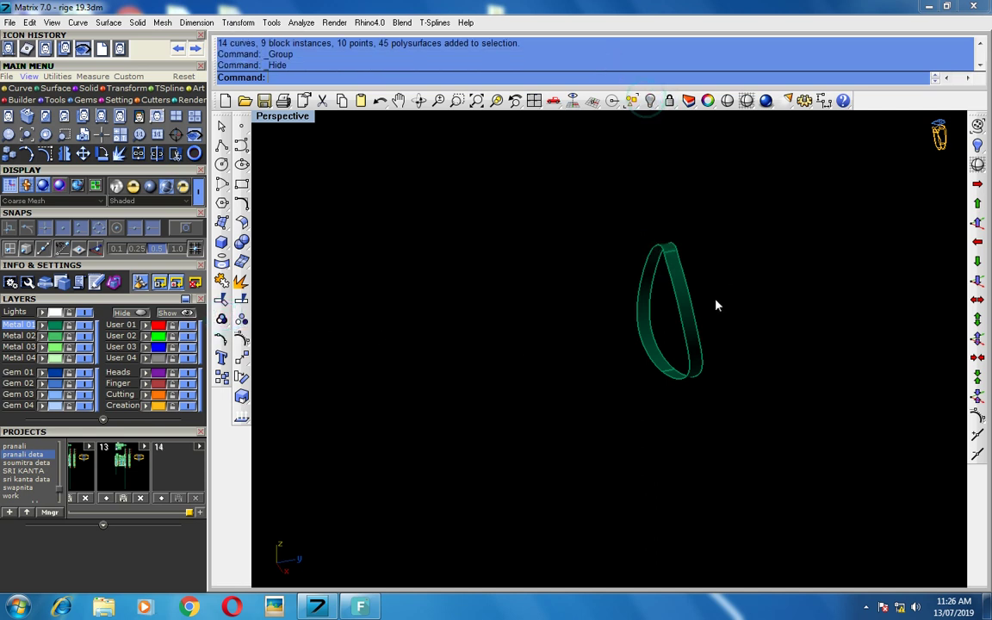
# - Select all curves, invert the selection, and lock the shank surfaces
pyautogui.click(637, 102)
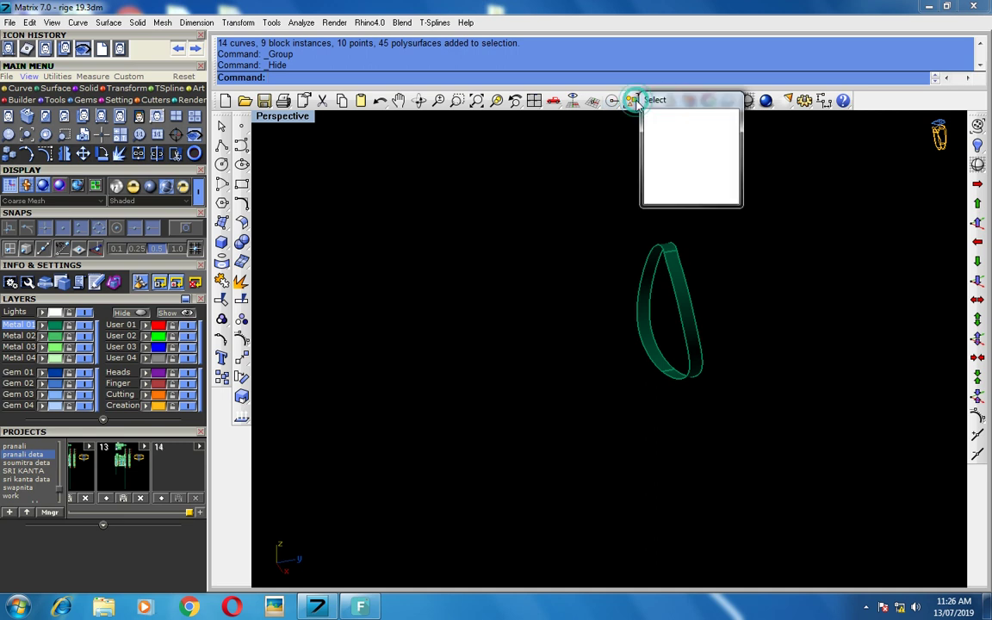
pyautogui.click(653, 197)
pyautogui.click(692, 118)
pyautogui.click(736, 102)
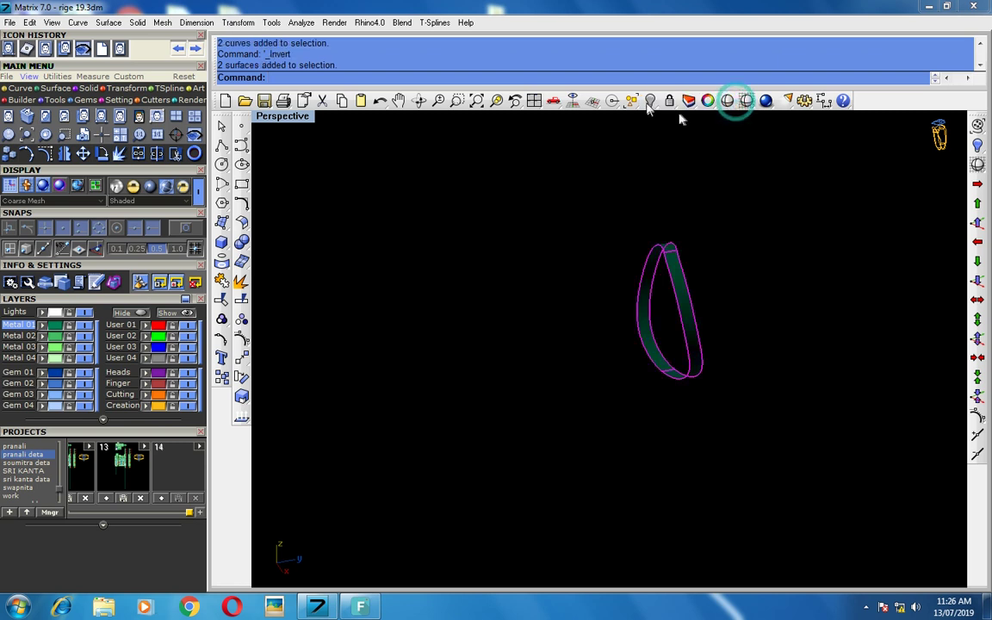
pyautogui.click(670, 101)
# - Turn on control points for the two shank rail curves and maximize the Top view
pyautogui.moveTo(722, 287); pyautogui.dragTo(667, 319)
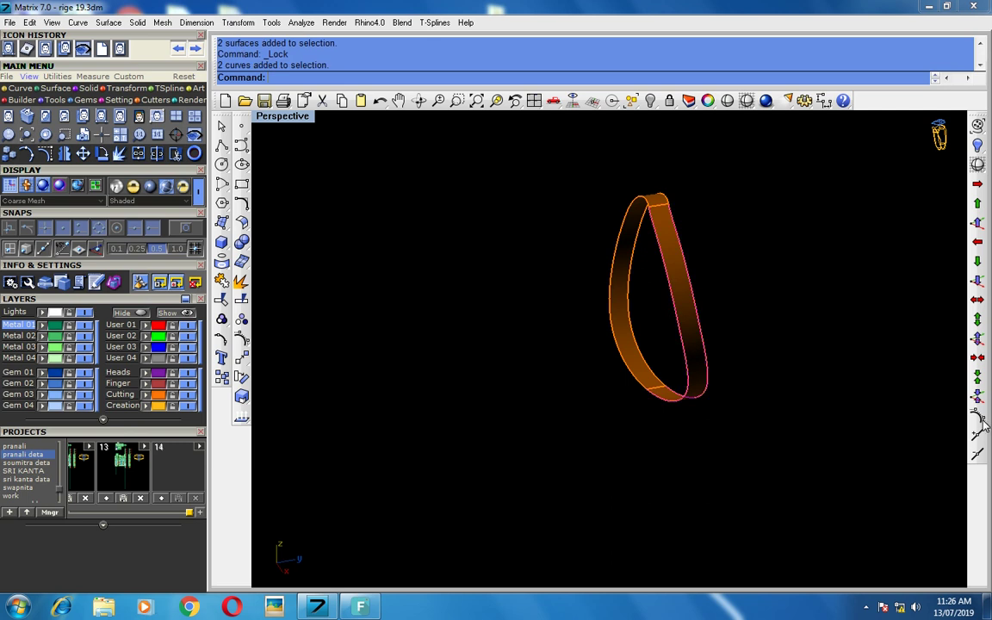
pyautogui.click(978, 416)
pyautogui.moveTo(689, 379); pyautogui.dragTo(751, 401, button='right')
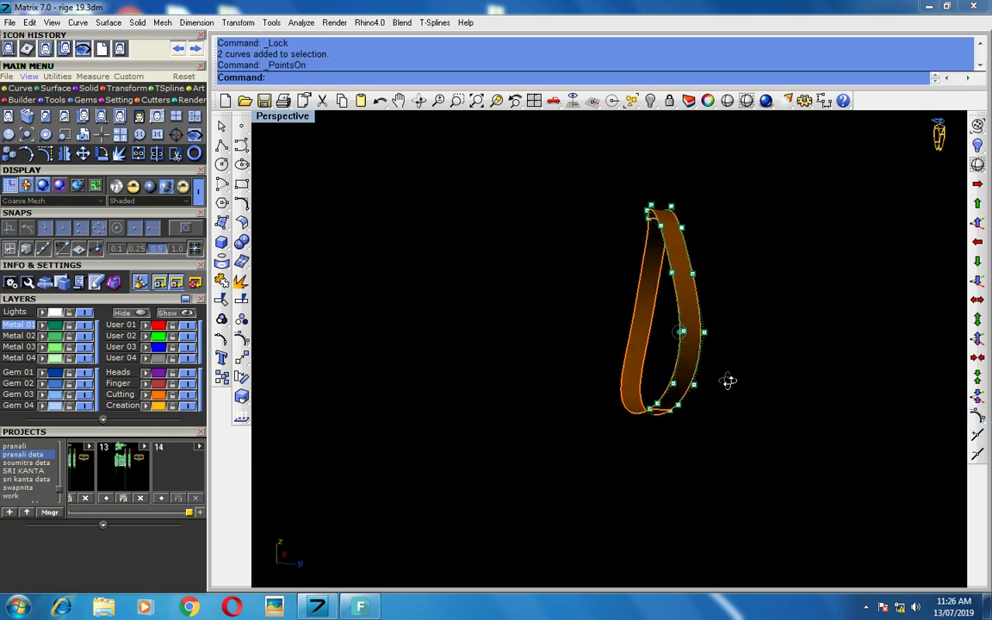
pyautogui.hotkey('ctrl', 'F1')
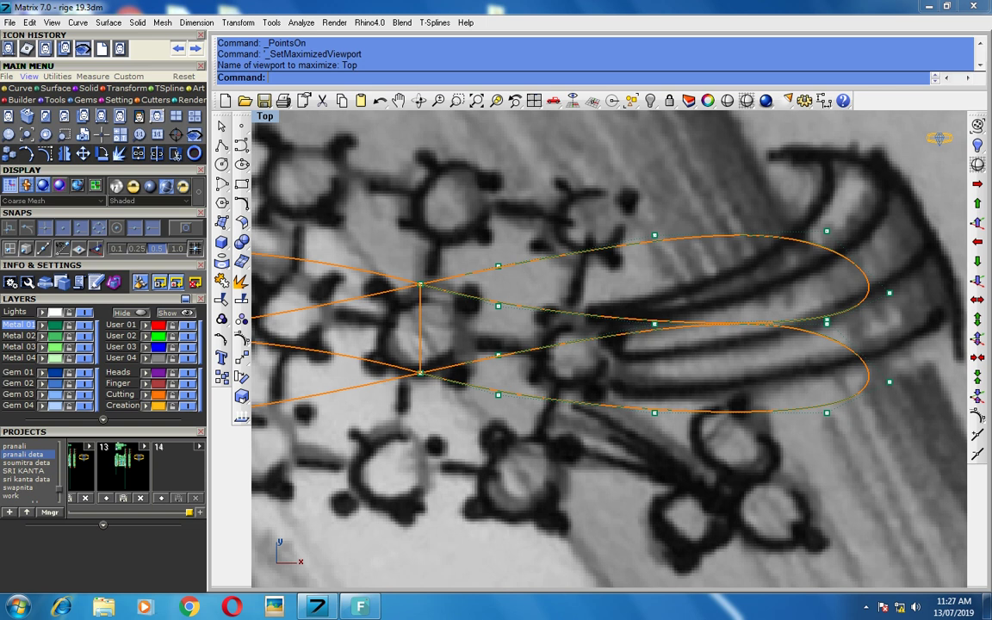
# - Shade the Top view and nudge the first selected control points down by 0,-.1
pyautogui.scroll(-1, 615, 319)
pyautogui.scroll(1, 531, 295)
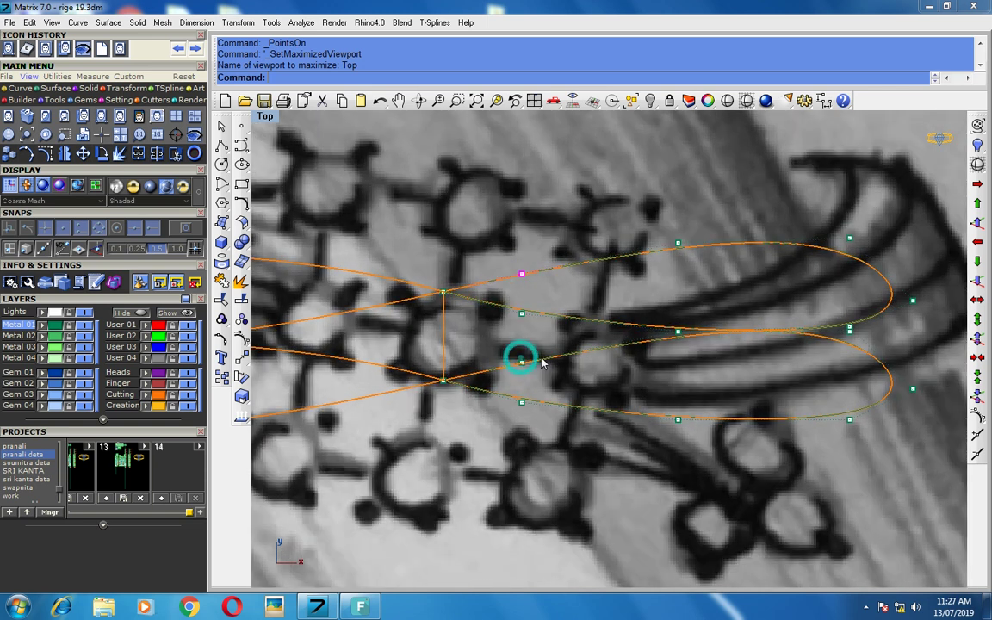
pyautogui.click(748, 101)
pyautogui.scroll(-1, 561, 338)
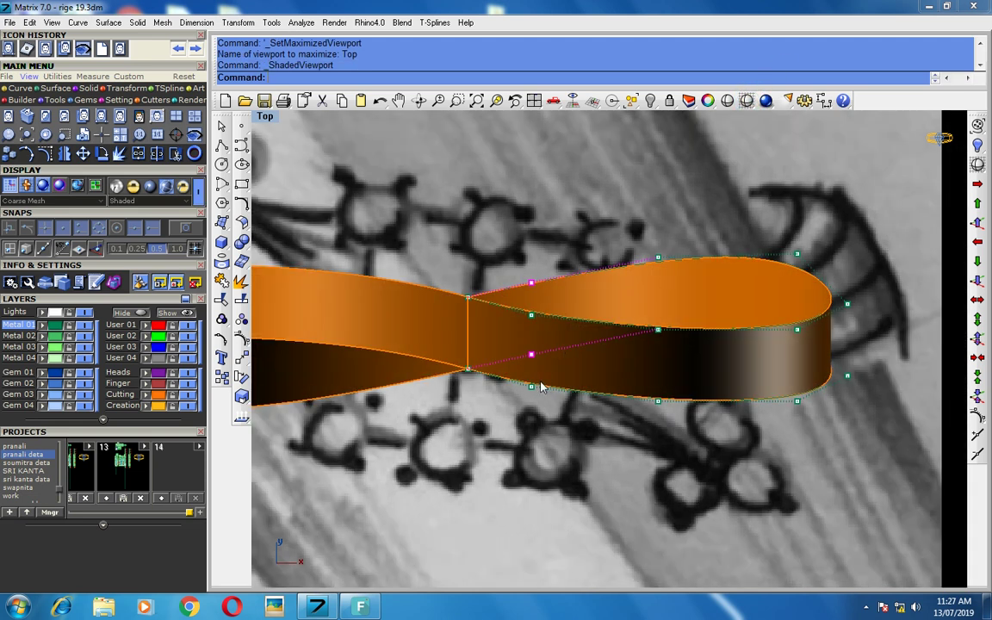
pyautogui.scroll(2, 535, 396)
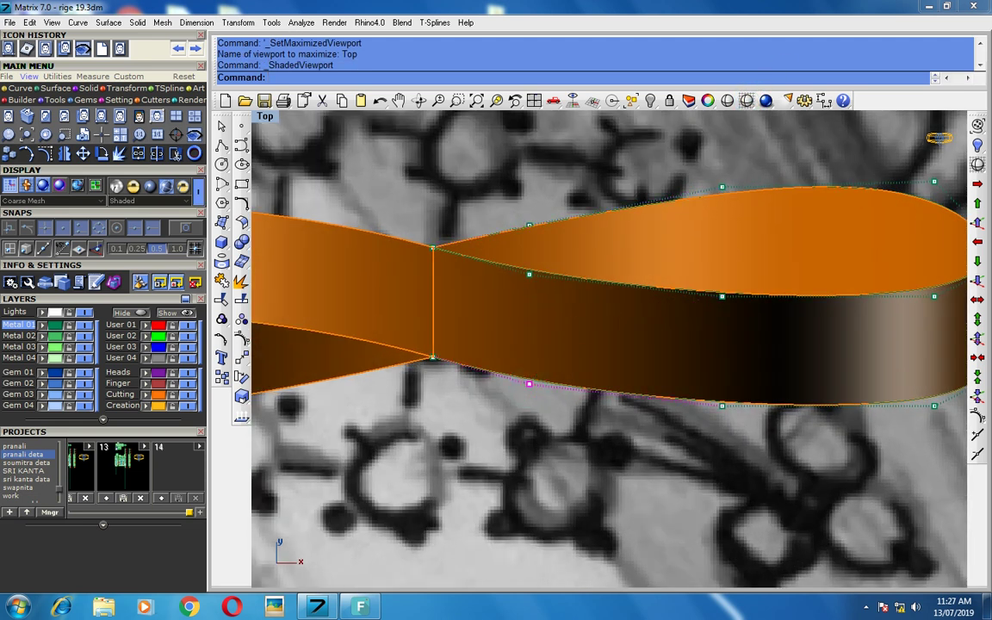
pyautogui.keyDown('shift'); pyautogui.click(529, 274); pyautogui.keyUp('shift')
pyautogui.press('Down')
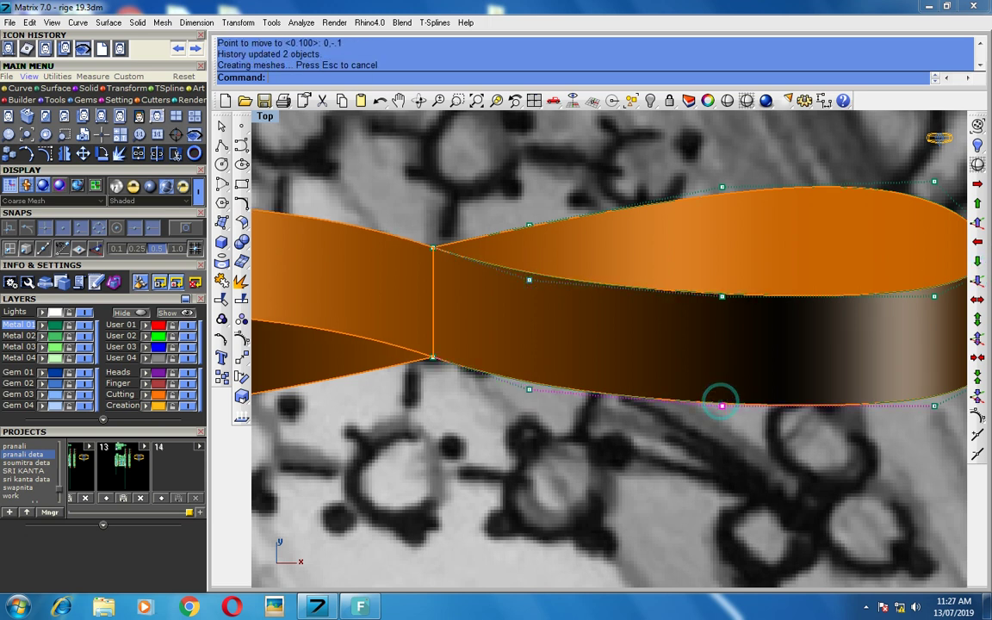
# - Nudge two more control points down, pulling the ribbon's right end lower
pyautogui.keyDown('shift'); pyautogui.click(719, 300); pyautogui.keyUp('shift')
pyautogui.click(762, 338)
pyautogui.press('Down')
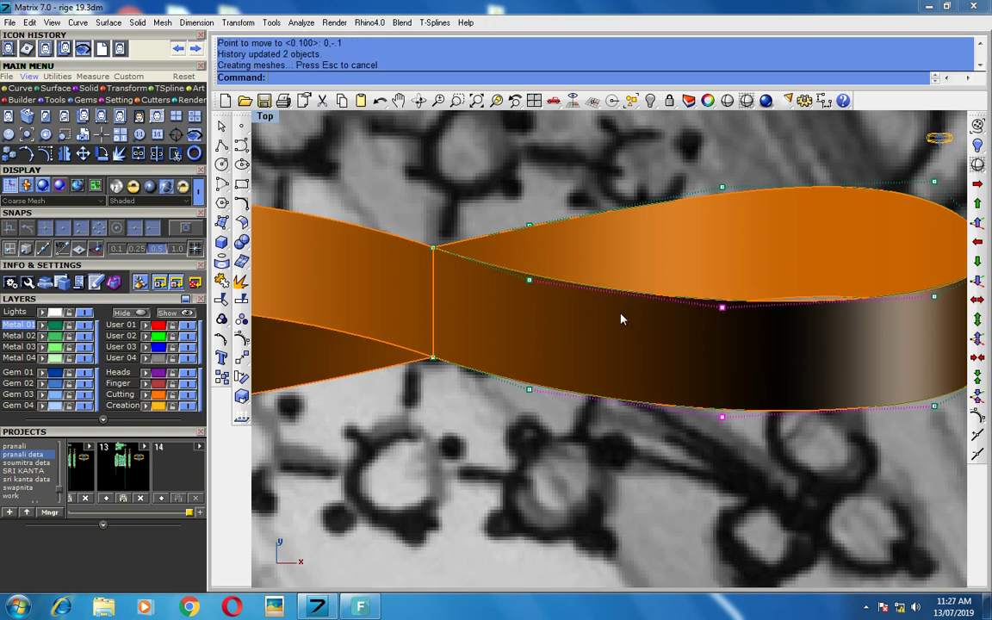
pyautogui.scroll(-5, 622, 317)
pyautogui.scroll(3, 728, 329)
pyautogui.scroll(2, 728, 330)
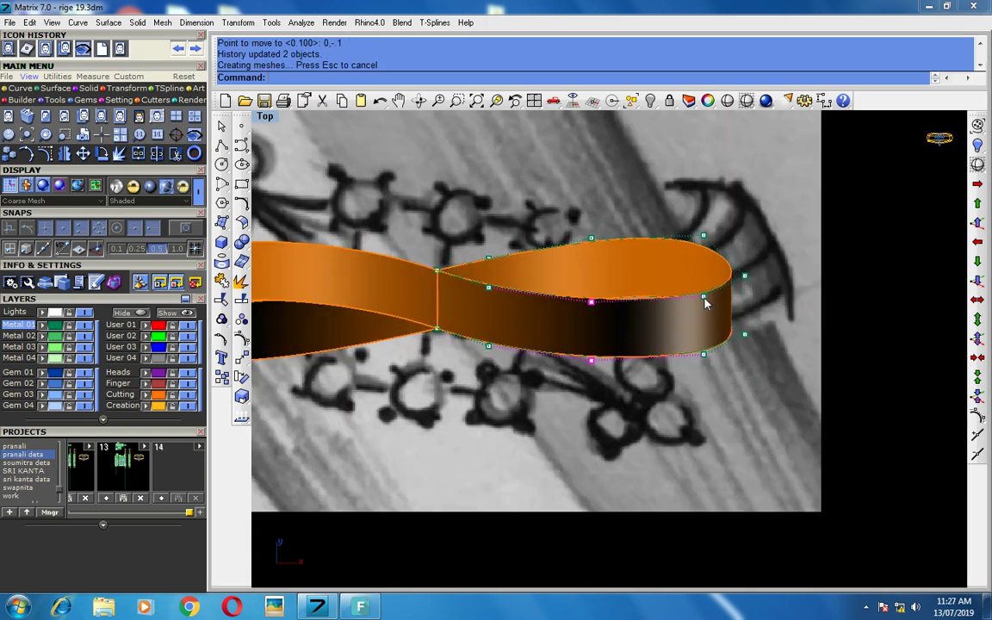
pyautogui.click(704, 356)
pyautogui.press('Return')
pyautogui.scroll(-1, 707, 362)
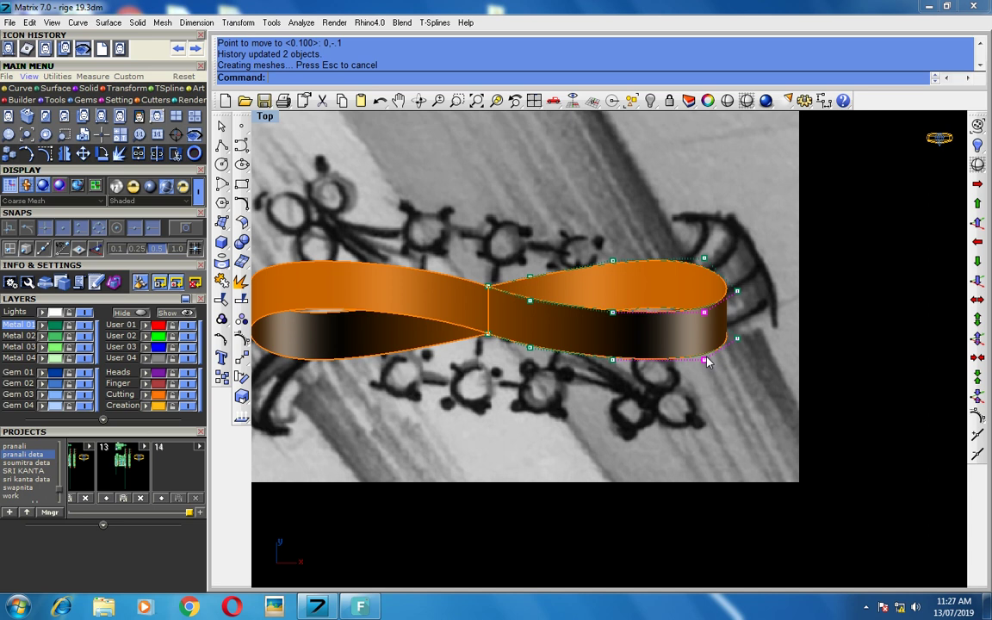
# - In the maximized perspective view, nudge two ribbon control points twice
pyautogui.hotkey('ctrl', 'F3')
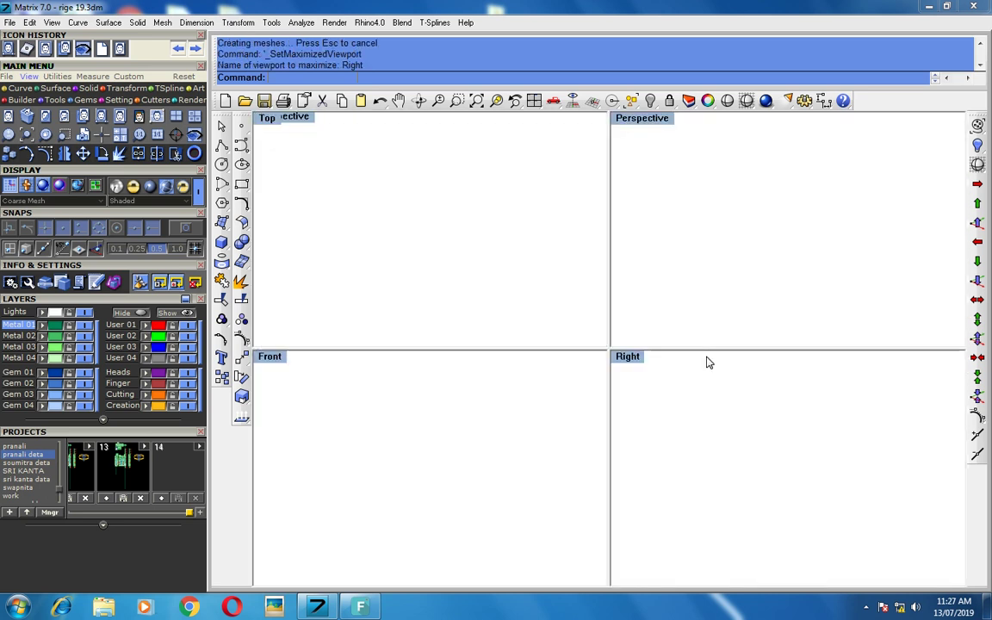
pyautogui.scroll(-2, 655, 340)
pyautogui.scroll(-2, 652, 336)
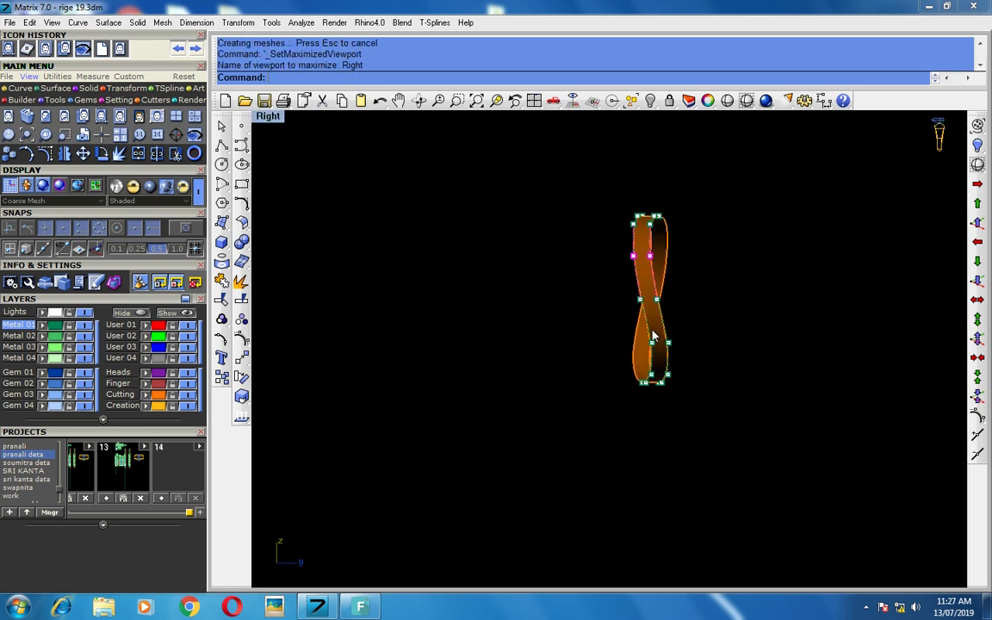
pyautogui.hotkey('ctrl', 'F4')
pyautogui.scroll(3, 624, 292)
pyautogui.moveTo(625, 282)
pyautogui.mouseDown(button='right')
pyautogui.moveTo(545, 398)
pyautogui.moveTo(624, 348)
pyautogui.moveTo(685, 348)
pyautogui.moveTo(681, 325)
pyautogui.moveTo(675, 337)
pyautogui.moveTo(626, 328)
pyautogui.moveTo(654, 267)
pyautogui.moveTo(653, 350)
pyautogui.moveTo(671, 238)
pyautogui.mouseUp(button='right')
pyautogui.scroll(2, 671, 238)
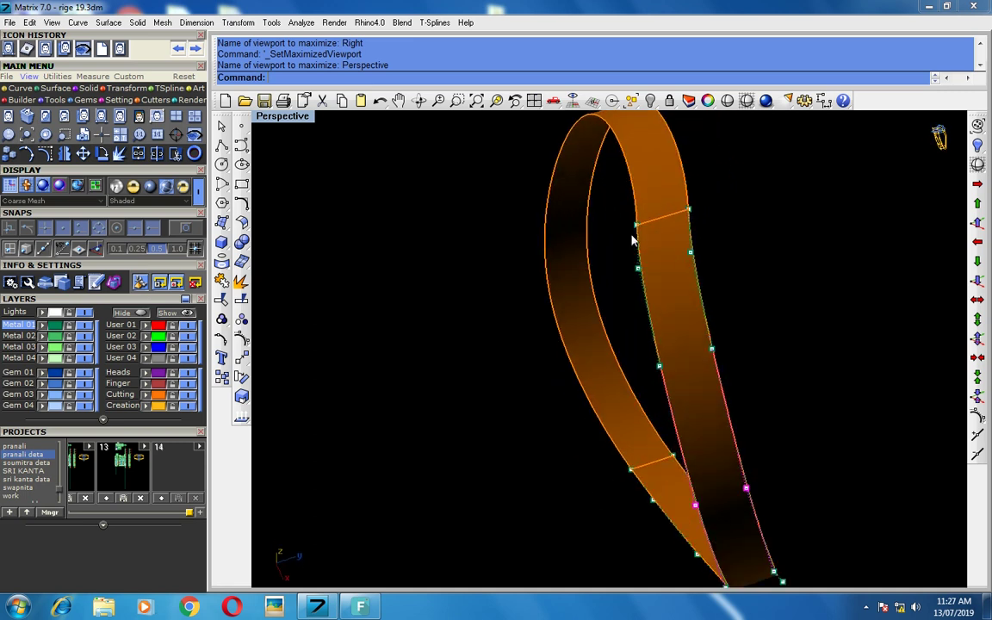
pyautogui.scroll(2, 413, 251)
pyautogui.moveTo(420, 248); pyautogui.dragTo(749, 318)
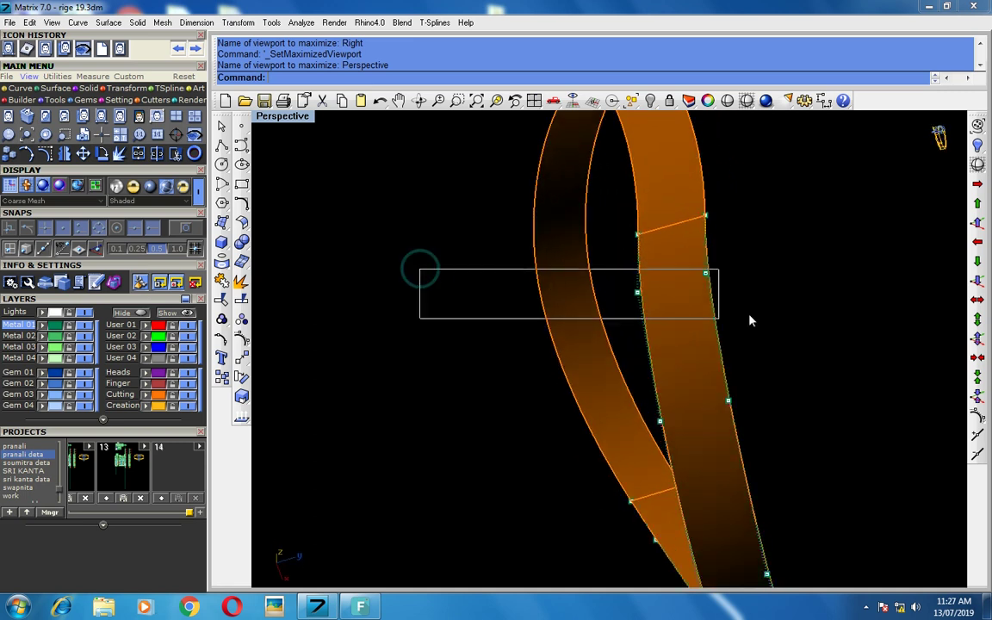
pyautogui.click(978, 203)
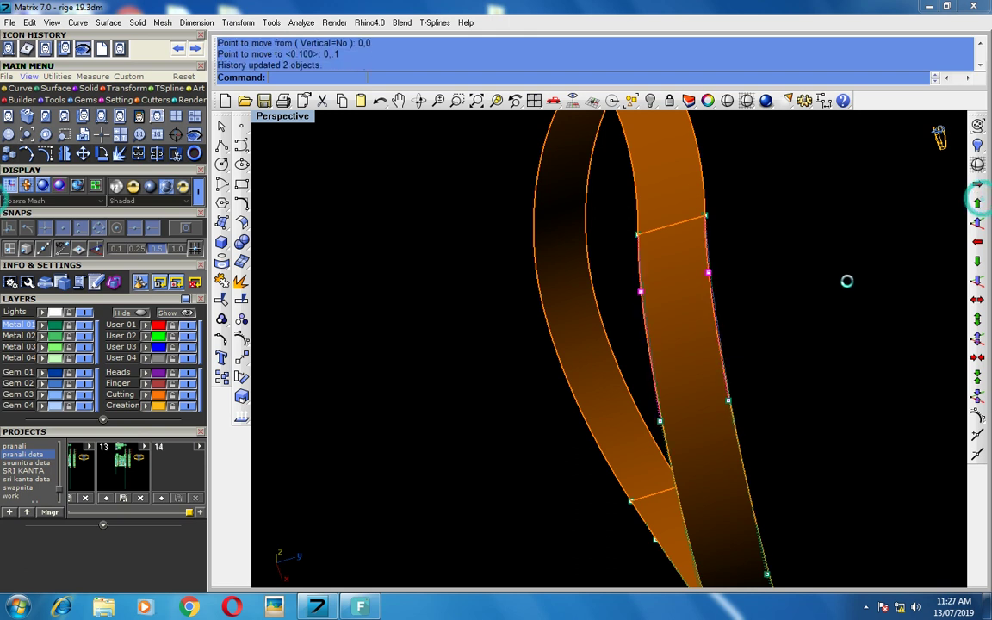
pyautogui.press('Return')
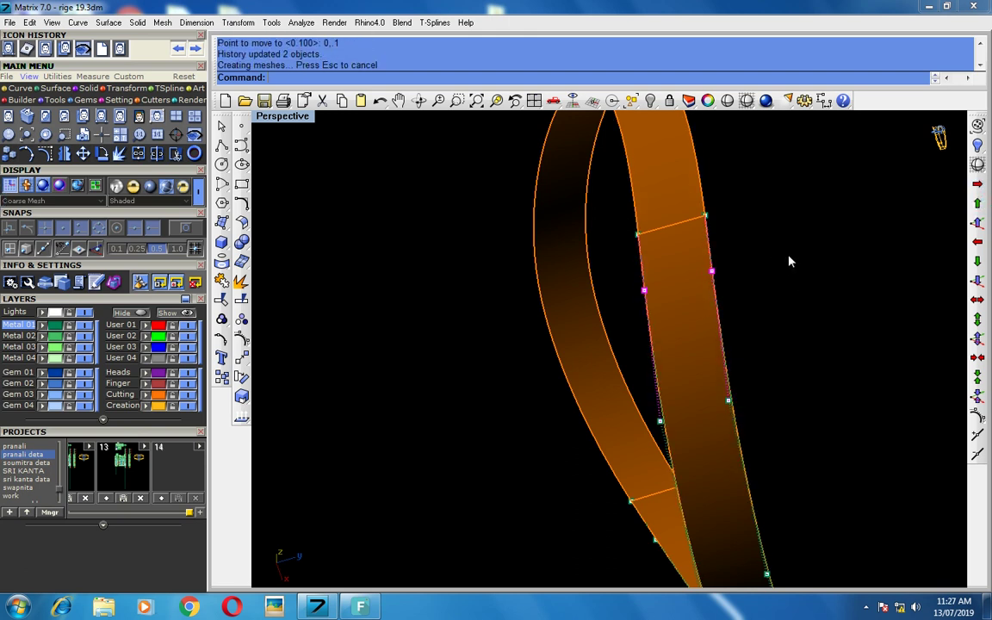
# - Reveal all 660 hidden objects with Show All
pyautogui.moveTo(800, 251); pyautogui.dragTo(677, 315, button='right')
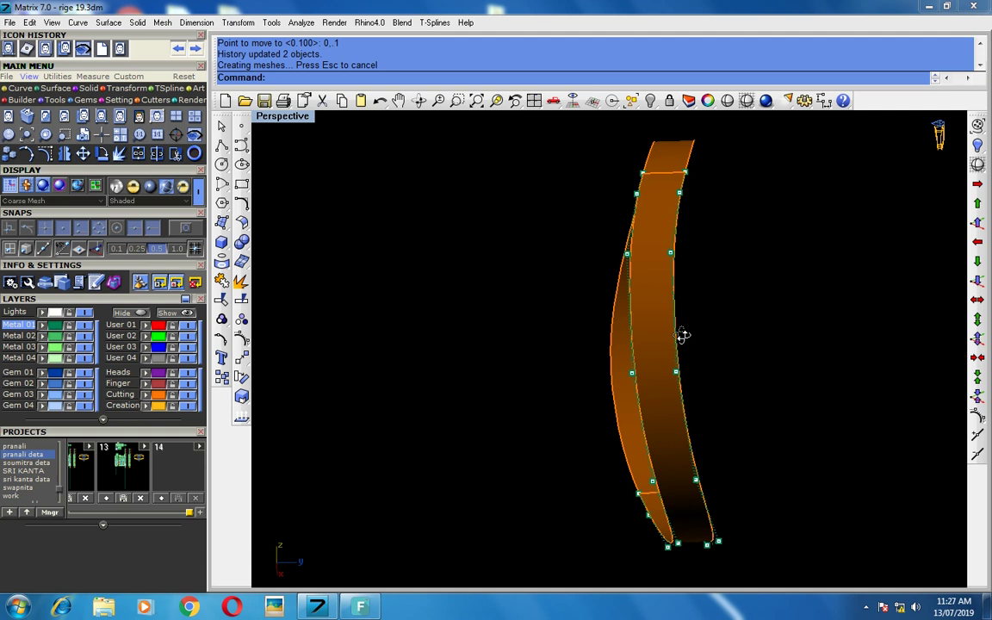
pyautogui.moveTo(676, 315)
pyautogui.mouseDown(button='right')
pyautogui.moveTo(691, 366)
pyautogui.moveTo(748, 364)
pyautogui.mouseUp(button='right')
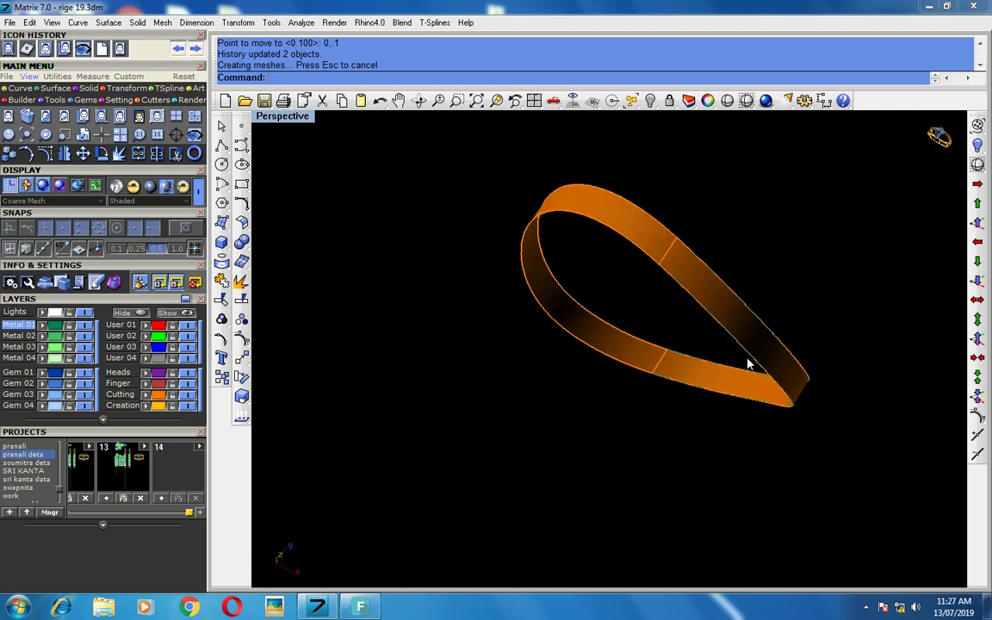
pyautogui.hotkey('ctrl', 'alt', 'h')
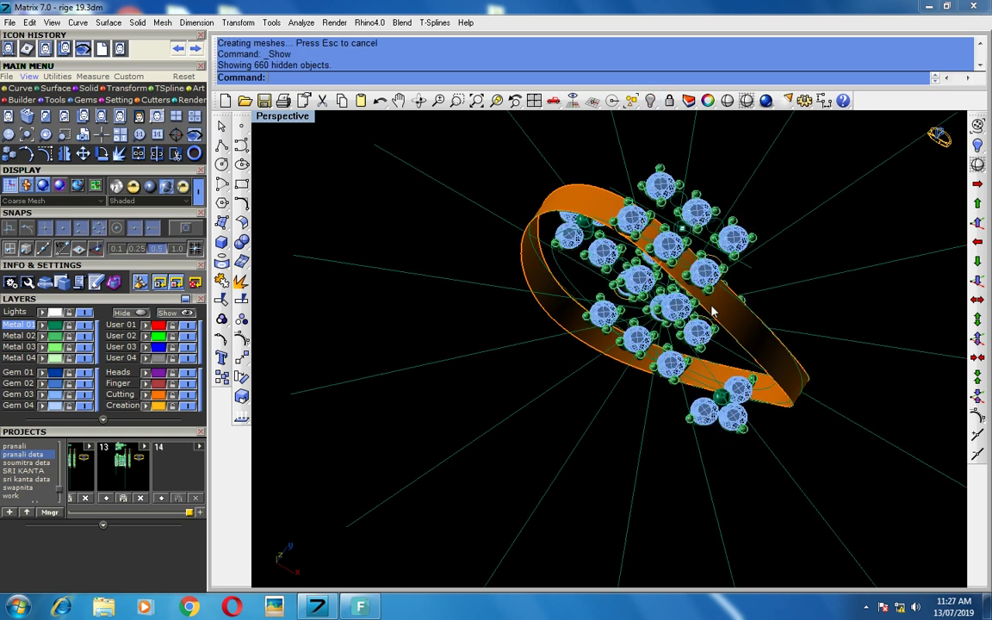
# - Undo Show All and use Show Selected to reveal only the gems and shank band
pyautogui.moveTo(695, 250); pyautogui.dragTo(715, 276, button='right')
pyautogui.hotkey('ctrl', 'z')
pyautogui.click(652, 101)
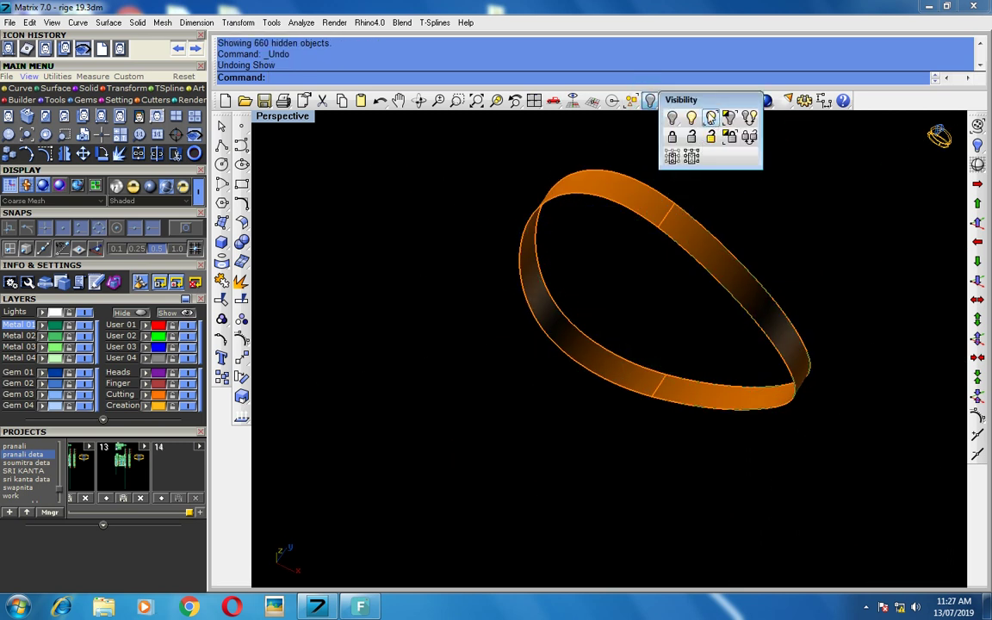
pyautogui.click(710, 118)
pyautogui.click(667, 207)
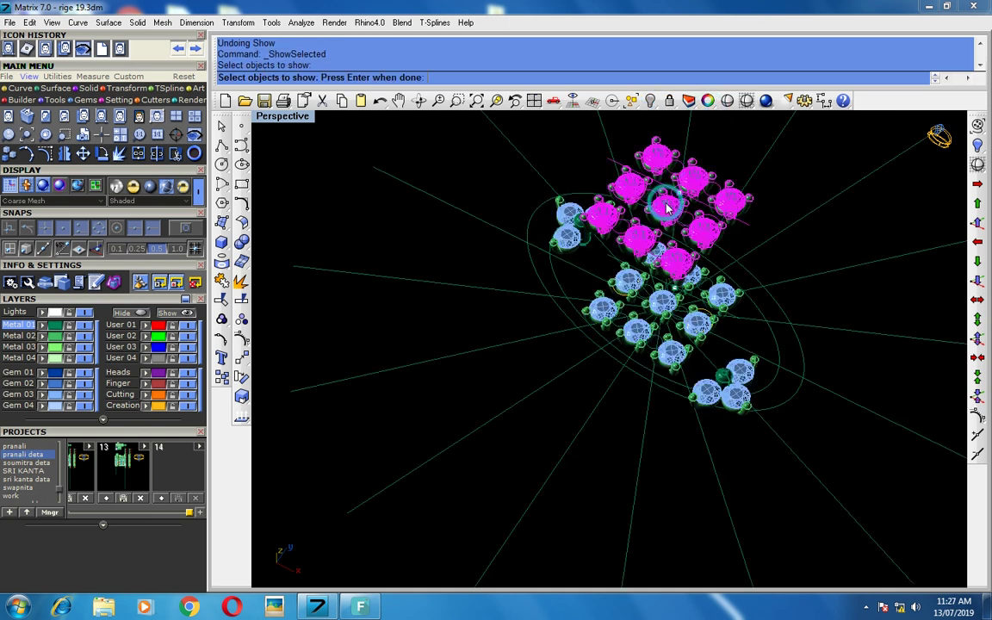
pyautogui.press('Return')
# - Maximize the Top view in wireframe and frame the ring over the sketch
pyautogui.hotkey('ctrl', 'F1')
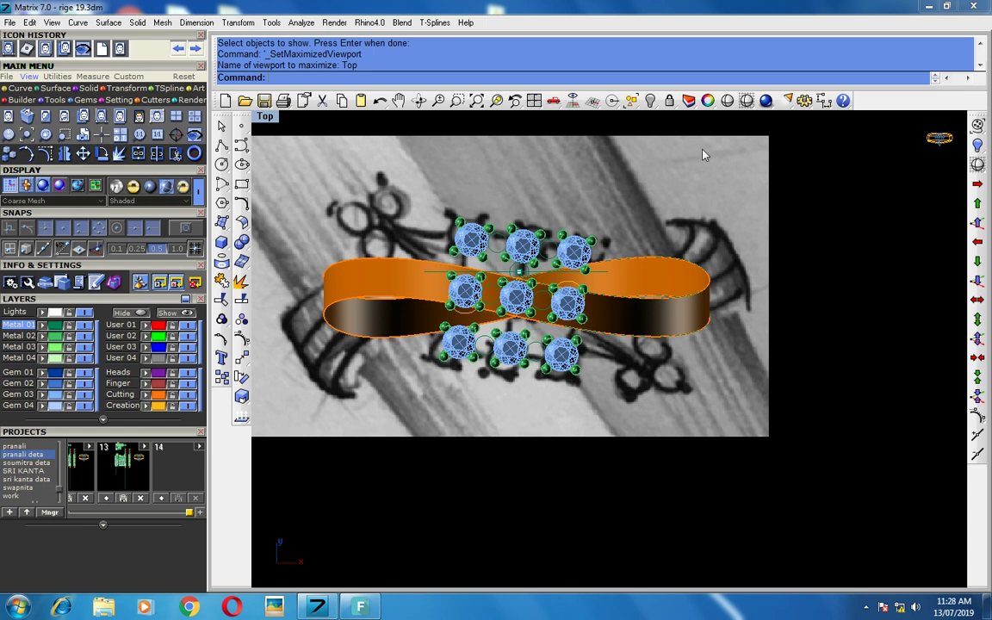
pyautogui.click(746, 100)
pyautogui.moveTo(721, 272); pyautogui.dragTo(705, 312, button='right')
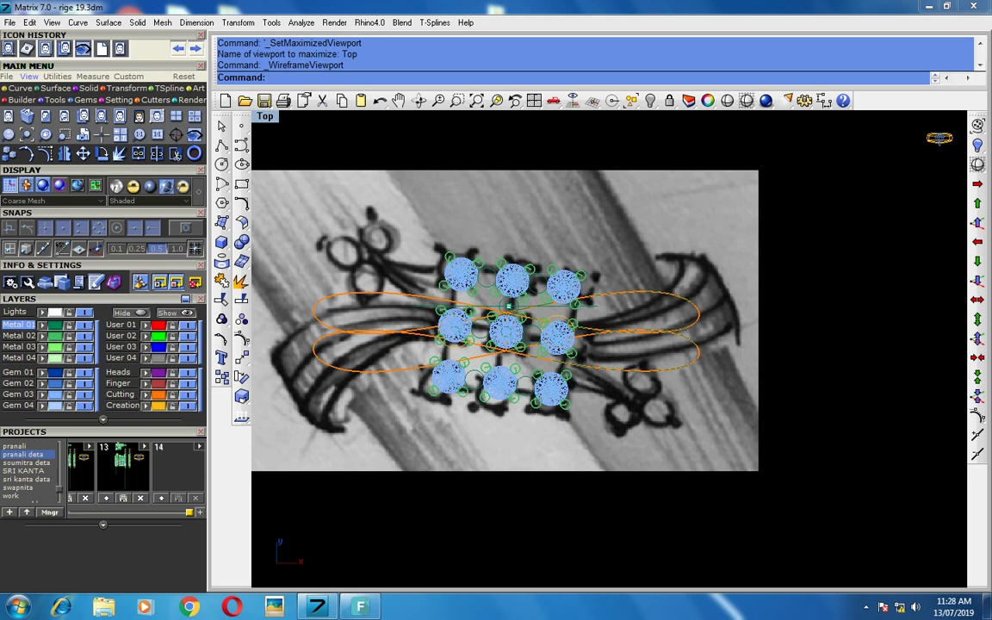
pyautogui.scroll(2, 700, 321)
pyautogui.scroll(-2, 704, 366)
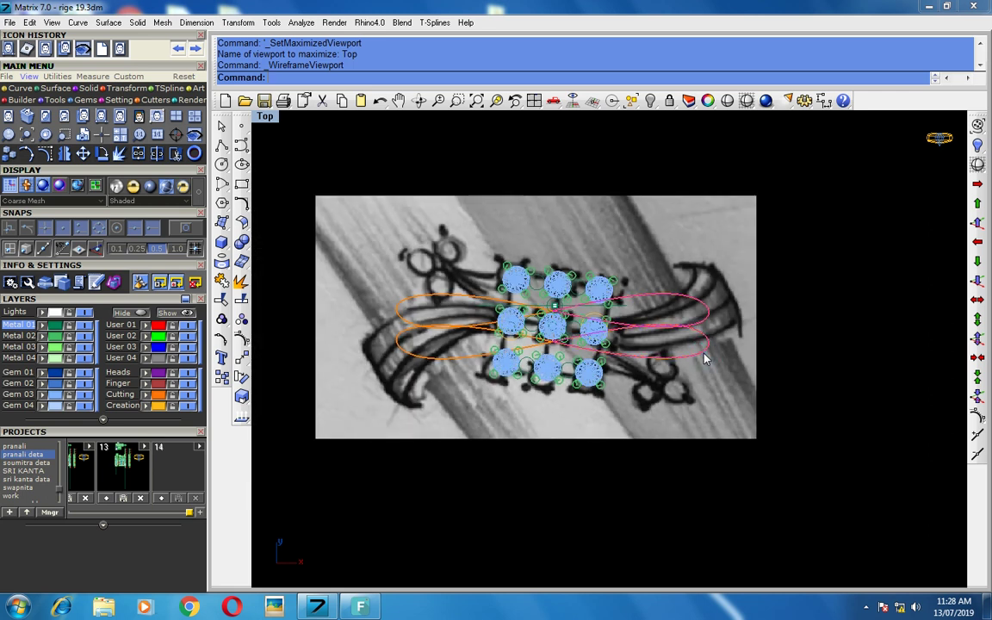
# - Turn on the shank's control points and try a one-axis stretch on two points, then undo it
pyautogui.click(980, 355)
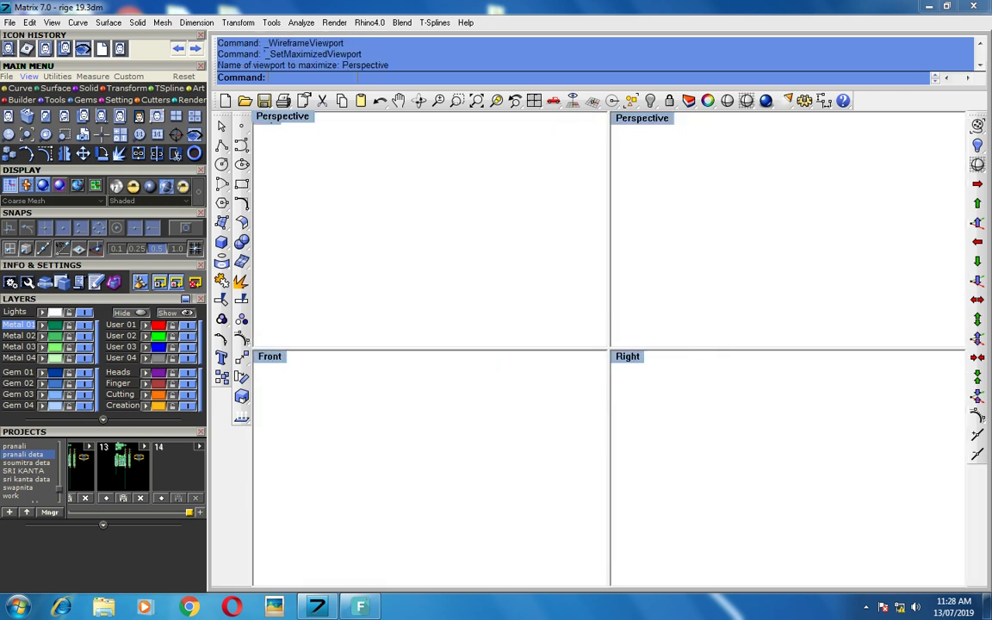
pyautogui.click(978, 415)
pyautogui.moveTo(698, 334)
pyautogui.mouseDown(button='right')
pyautogui.moveTo(662, 352)
pyautogui.moveTo(603, 336)
pyautogui.mouseUp(button='right')
pyautogui.moveTo(551, 326); pyautogui.dragTo(711, 372)
pyautogui.moveTo(707, 360); pyautogui.dragTo(689, 357, button='right')
pyautogui.click(980, 318)
pyautogui.scroll(3, 663, 340)
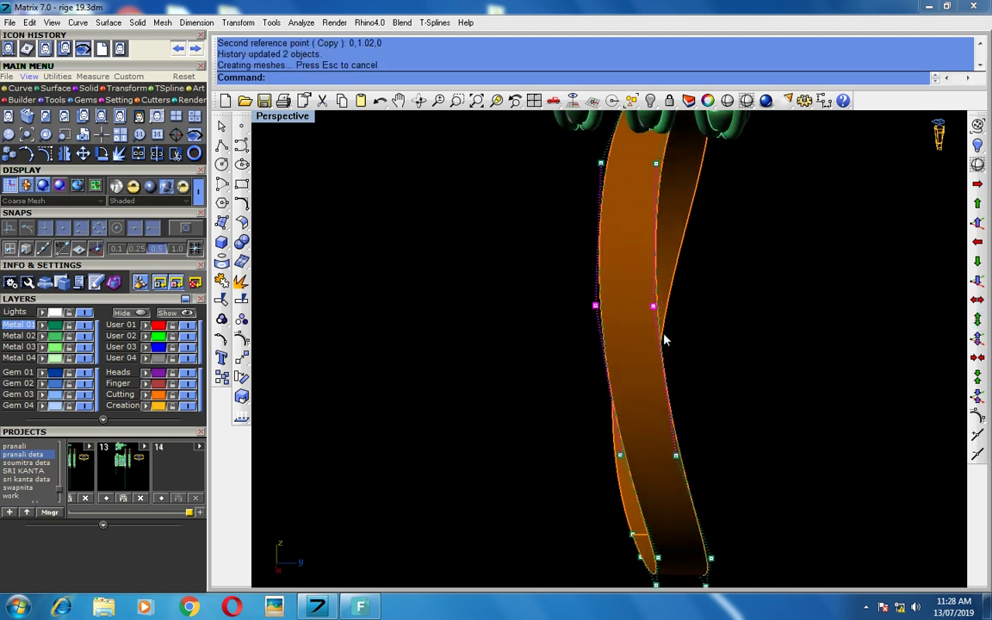
pyautogui.hotkey('ctrl', 'z')
# - In the maximized Right view, try expanding the selected points along X, then undo
pyautogui.hotkey('ctrl', 'F3')
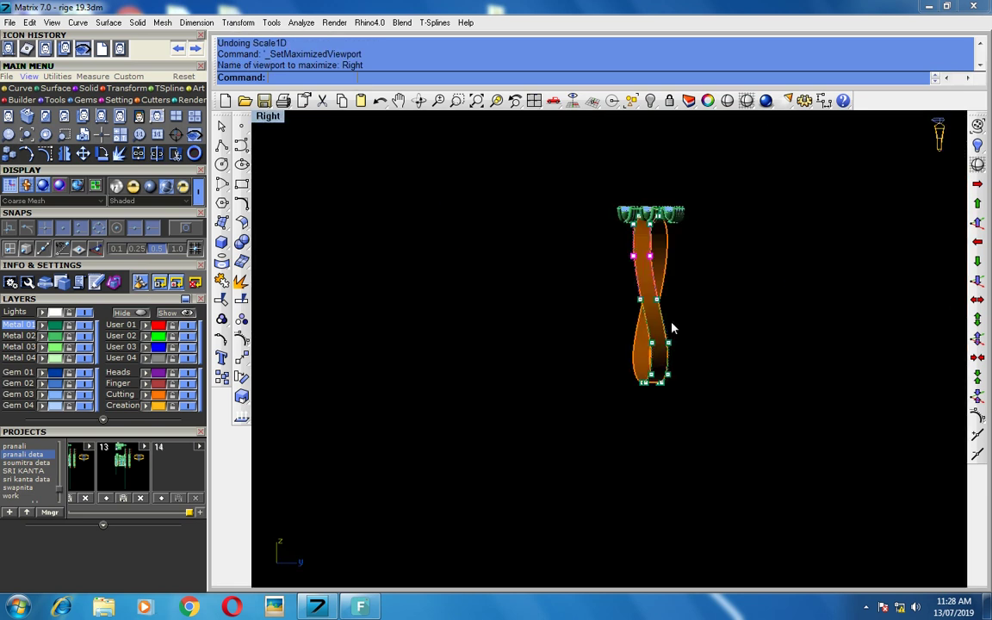
pyautogui.moveTo(846, 302); pyautogui.dragTo(837, 323, button='right')
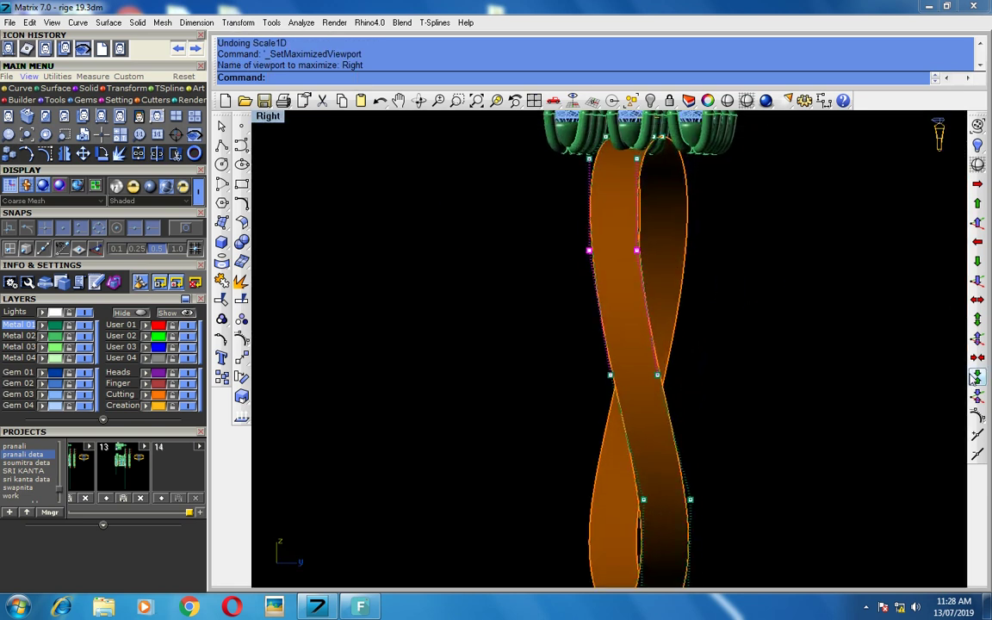
pyautogui.click(979, 302)
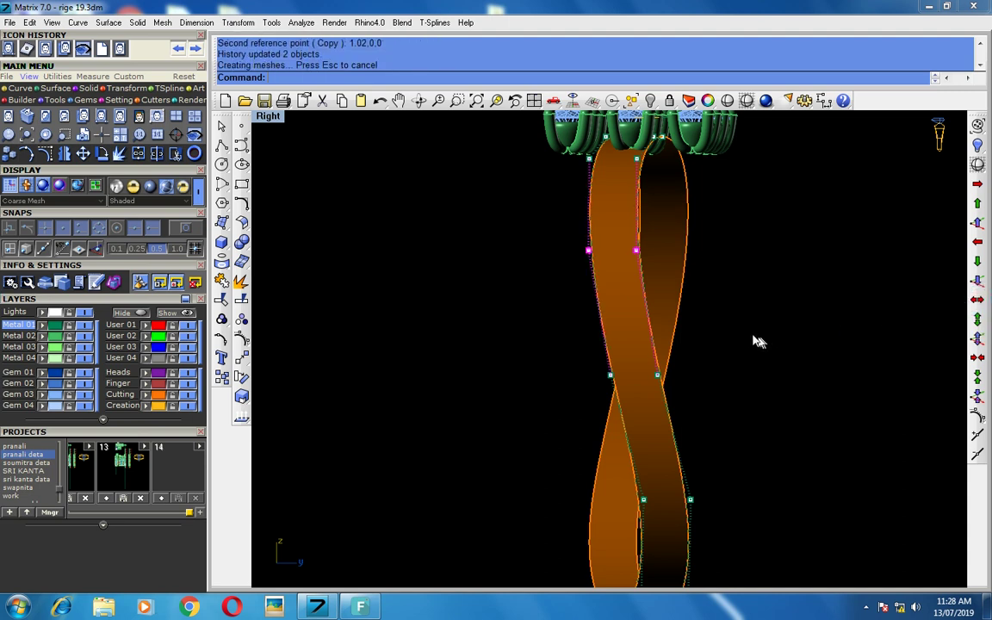
pyautogui.hotkey('ctrl', 'z')
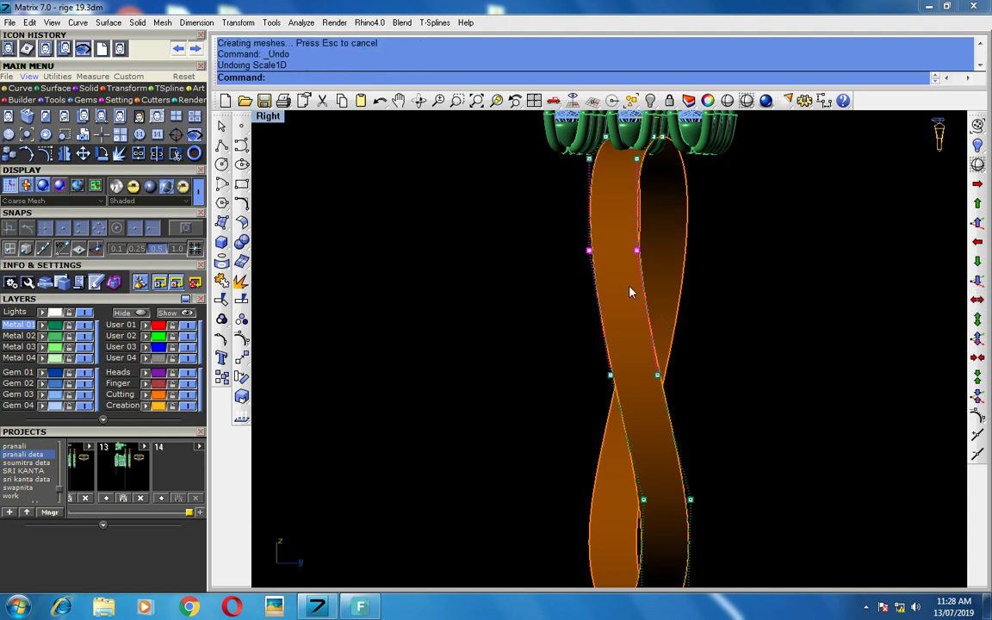
pyautogui.scroll(3, 634, 290)
# - Move a ribbon point, both crossing points and the lower point each by -1,0
pyautogui.moveTo(519, 278); pyautogui.dragTo(600, 211)
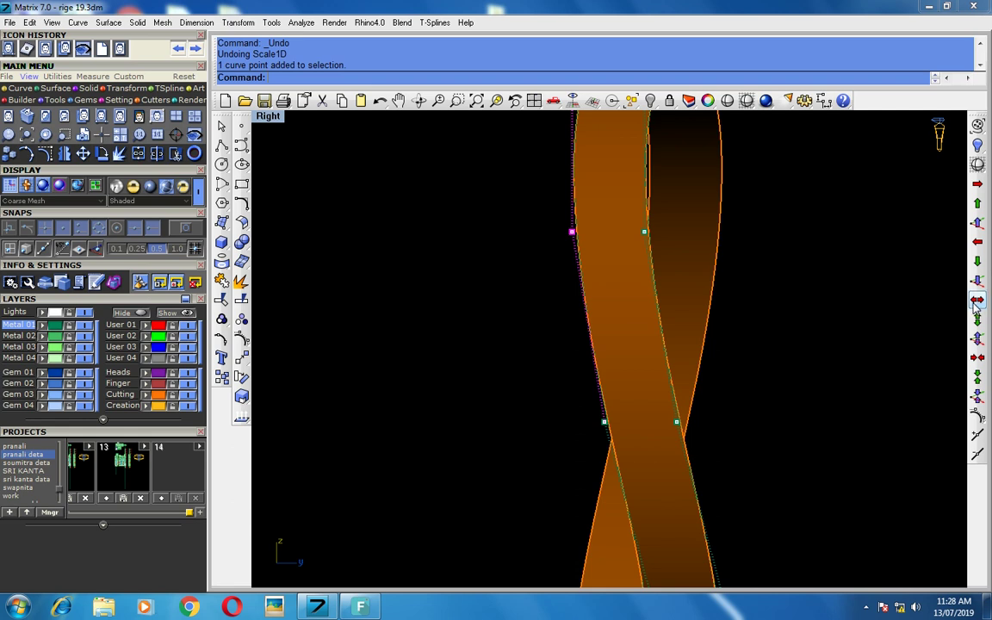
pyautogui.click(980, 263)
pyautogui.scroll(-2, 516, 250)
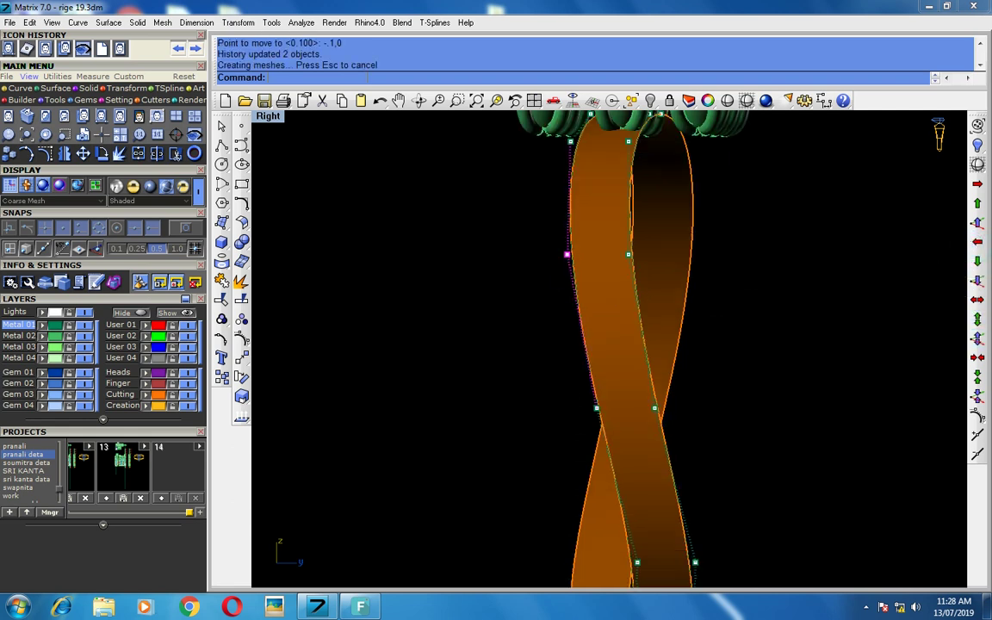
pyautogui.moveTo(601, 395); pyautogui.dragTo(597, 399)
pyautogui.press('Return')
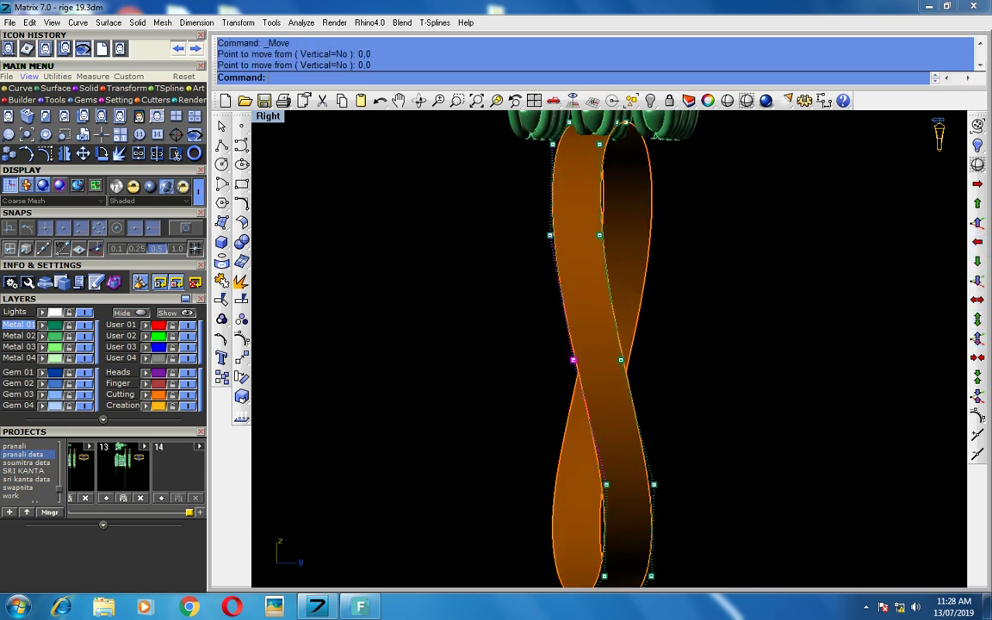
pyautogui.moveTo(463, 385); pyautogui.dragTo(593, 440)
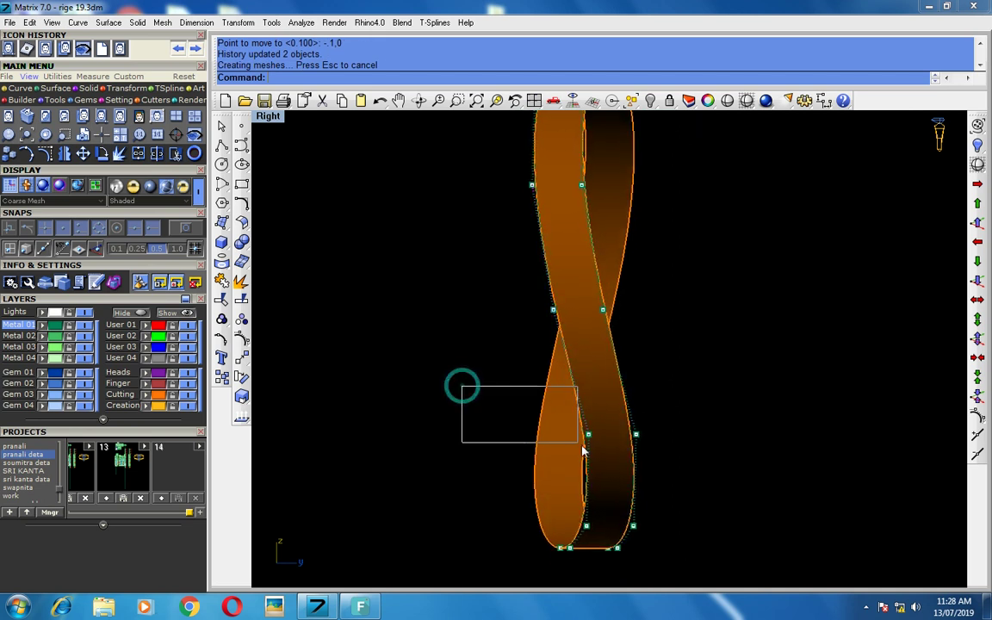
pyautogui.press('Return')
pyautogui.moveTo(548, 336); pyautogui.dragTo(582, 304)
pyautogui.press('Return')
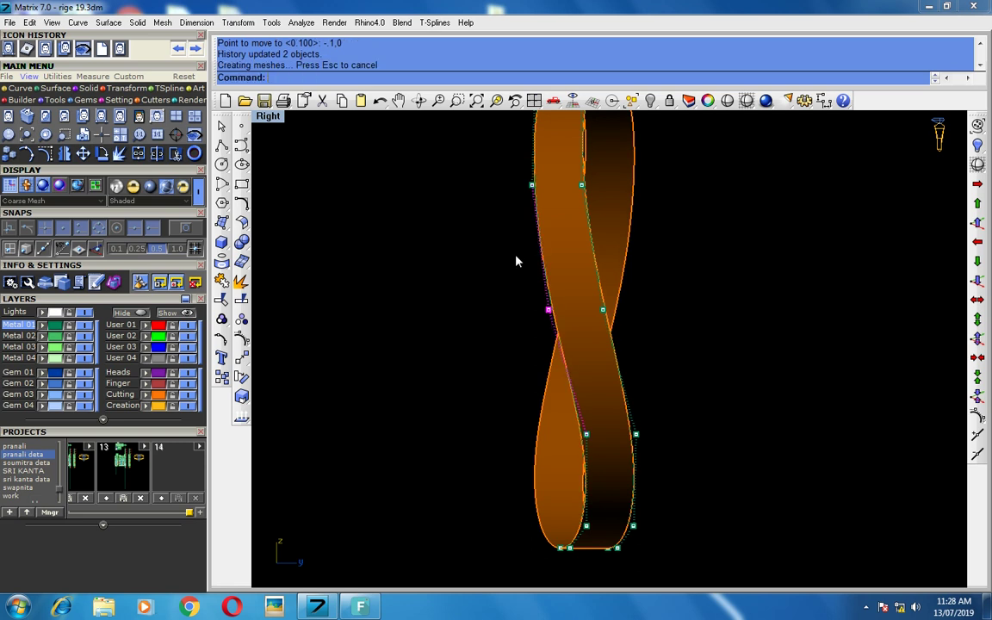
# - Move the upper left point by -1,0 twice and the lower right point two units right
pyautogui.moveTo(517, 261); pyautogui.dragTo(509, 321, button='right')
pyautogui.moveTo(524, 246); pyautogui.dragTo(475, 293)
pyautogui.press('Return')
pyautogui.press('Return')
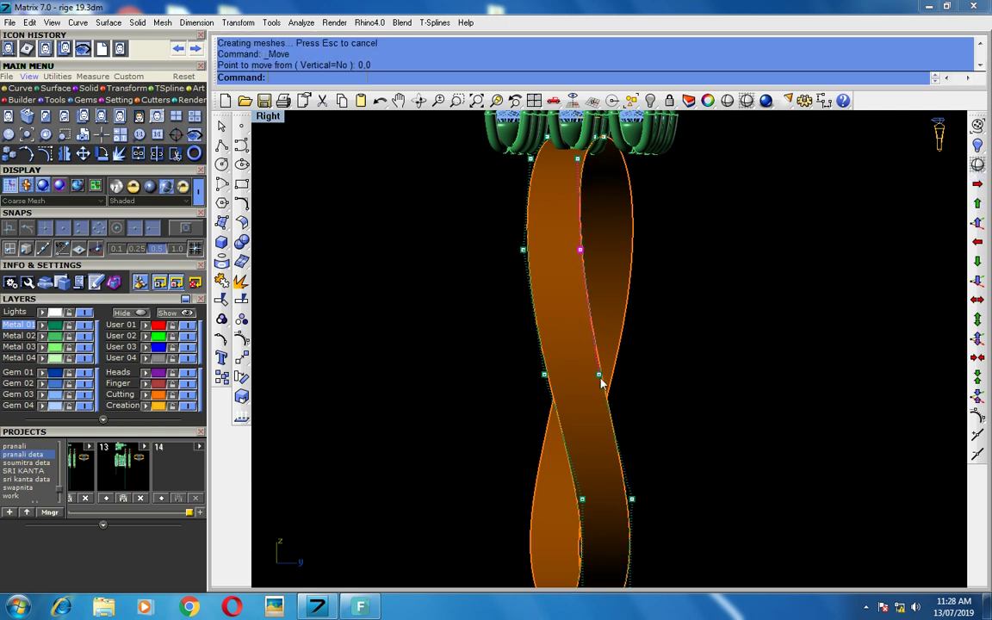
pyautogui.hotkey('alt', 'Up')
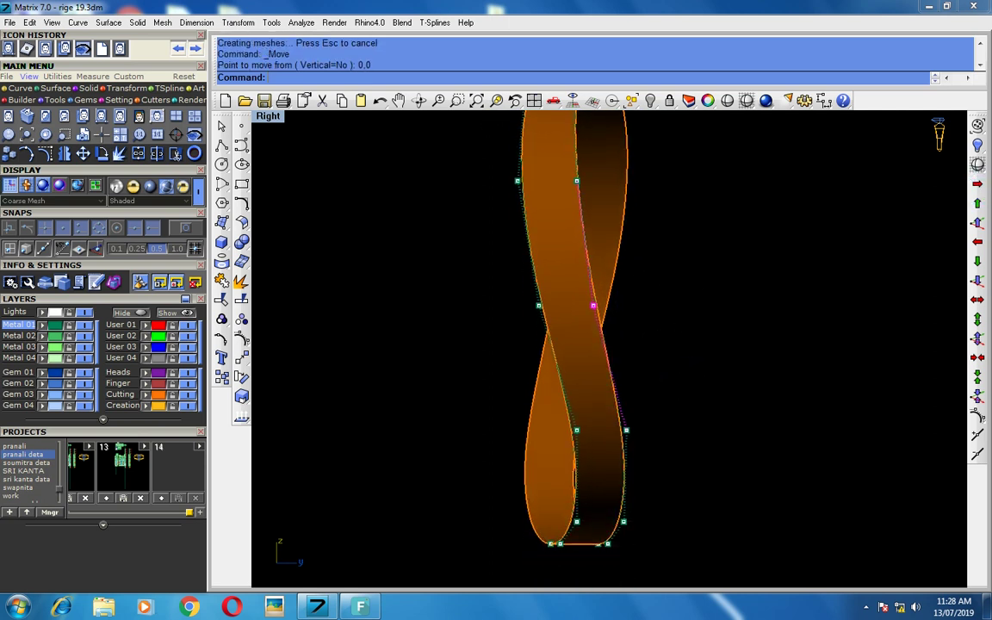
pyautogui.click(626, 430)
pyautogui.hotkey('alt', 'Up')
pyautogui.hotkey('alt', 'Right')
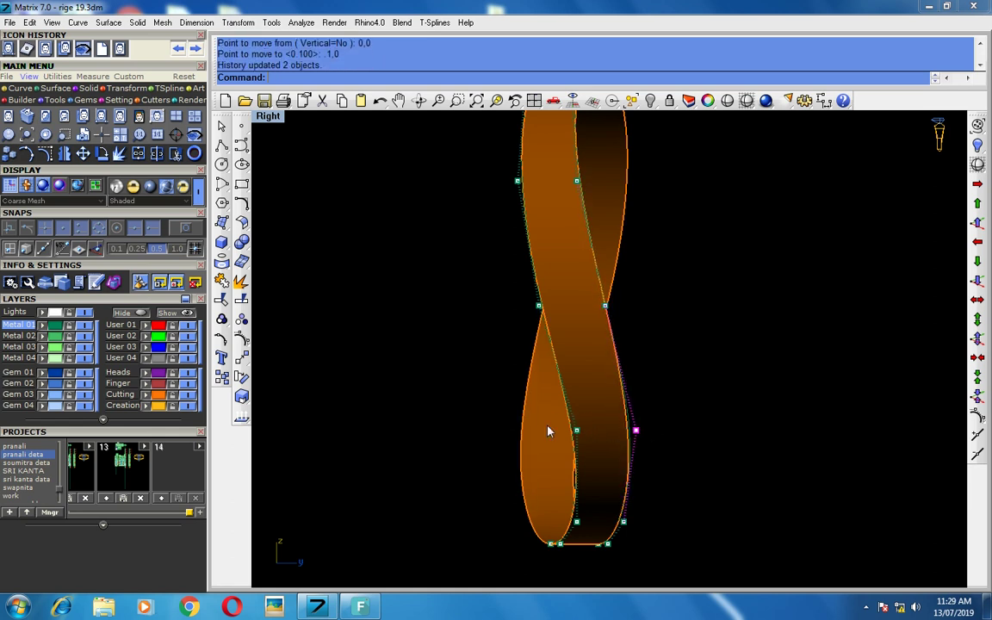
pyautogui.hotkey('alt', 'Right')
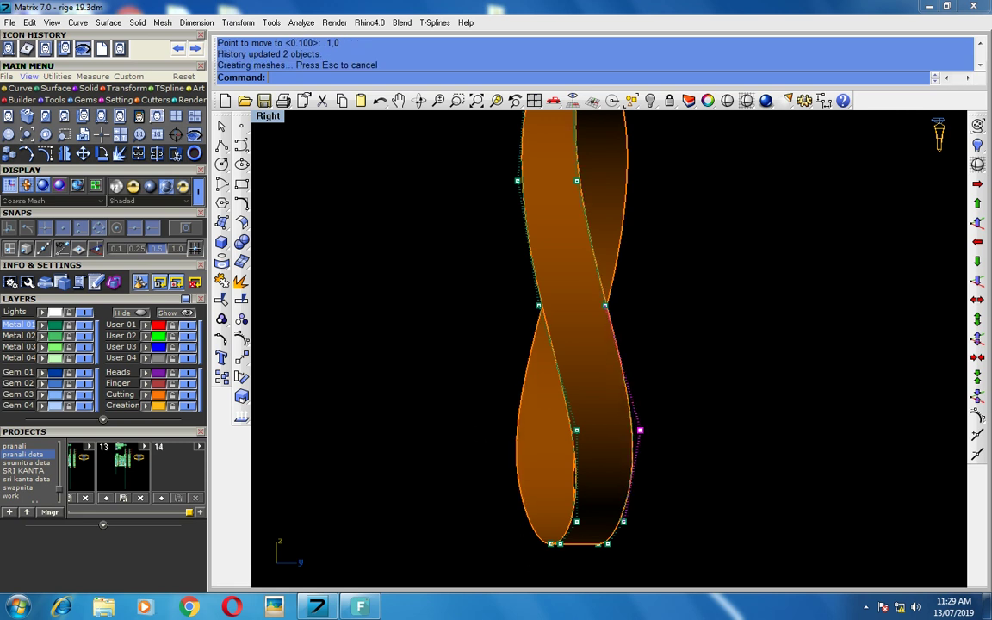
# - Nudge the inner lower and an upper ribbon point by -1,0, then return to perspective
pyautogui.moveTo(431, 463); pyautogui.dragTo(627, 401)
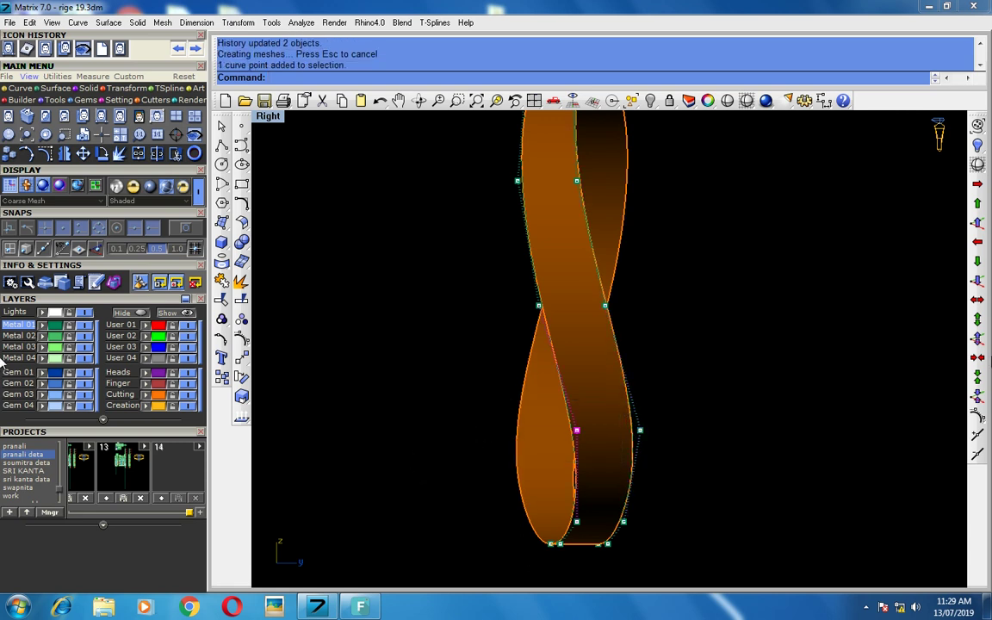
pyautogui.click(977, 245)
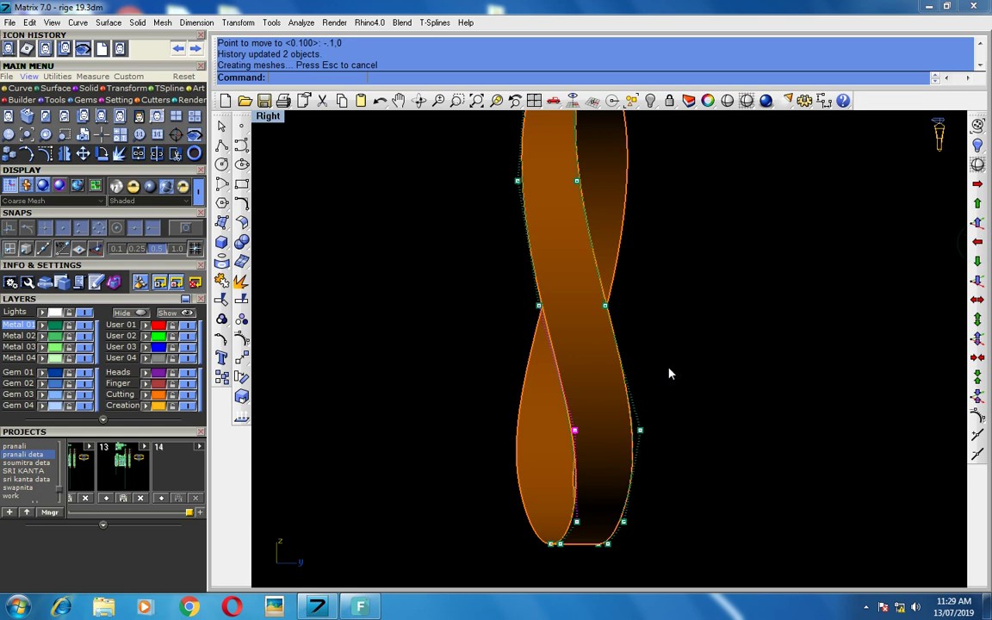
pyautogui.press('Up')
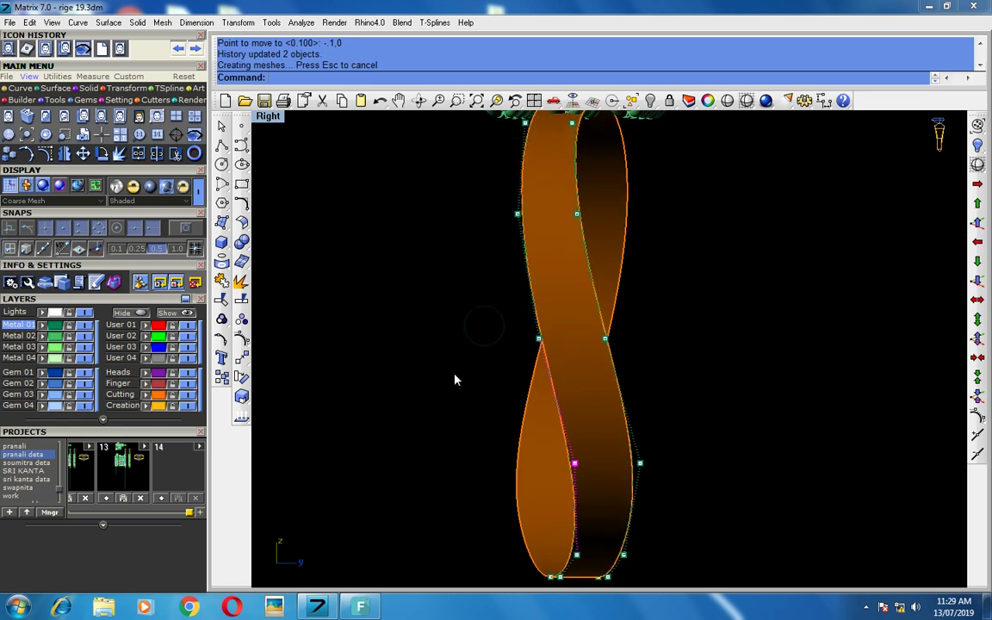
pyautogui.moveTo(454, 372); pyautogui.dragTo(554, 325)
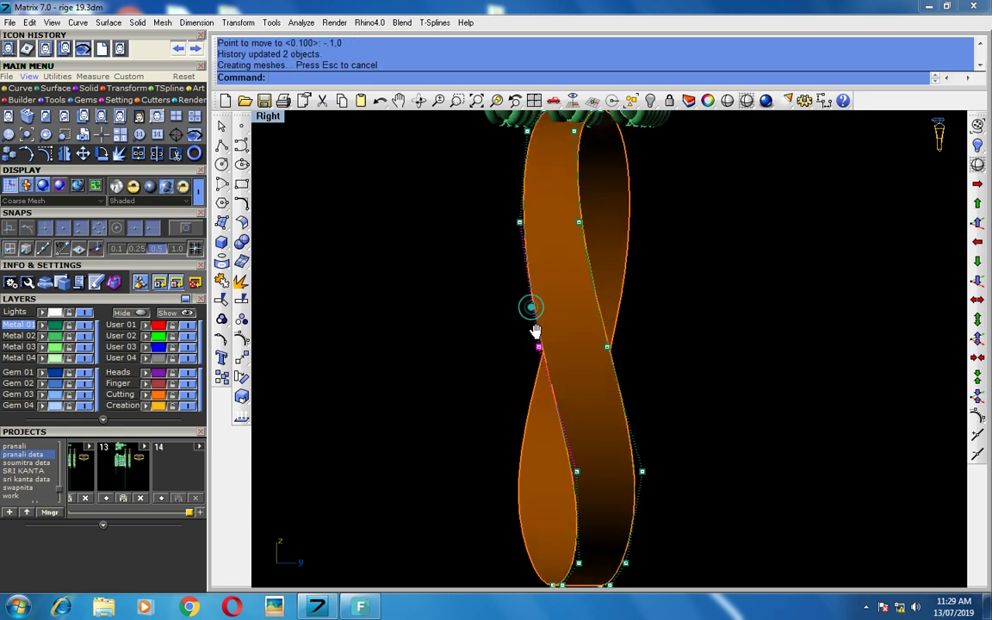
pyautogui.scroll(-2, 532, 310)
pyautogui.scroll(3, 529, 260)
pyautogui.moveTo(529, 259); pyautogui.dragTo(527, 260)
pyautogui.hotkey('alt', 'Left')
pyautogui.press('Up')
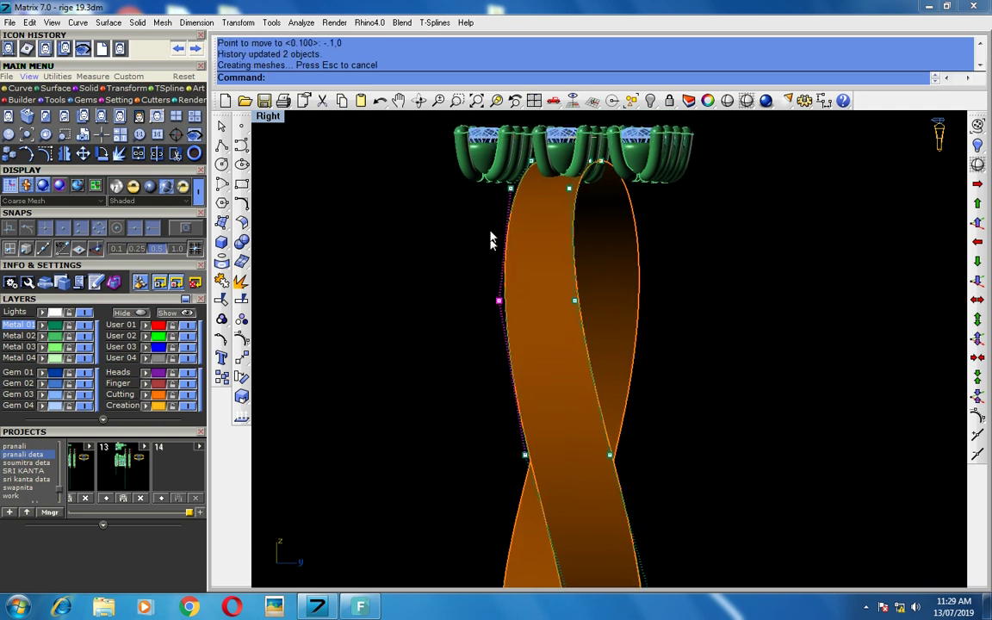
pyautogui.press('Up')
pyautogui.press('Down')
pyautogui.scroll(-2, 572, 335)
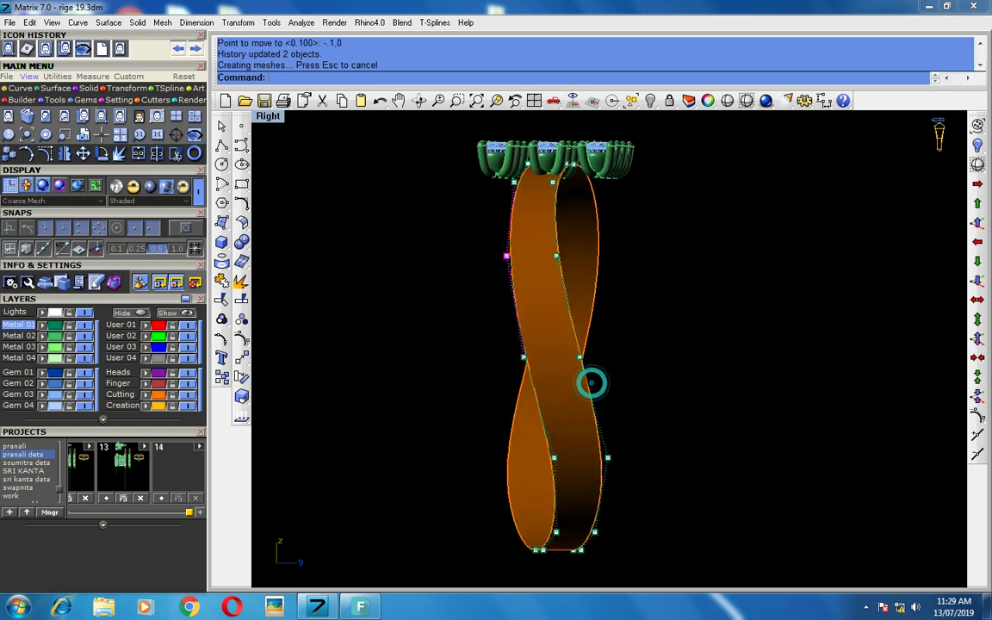
pyautogui.moveTo(582, 410); pyautogui.dragTo(572, 348, button='right')
pyautogui.hotkey('ctrl', 'F4')
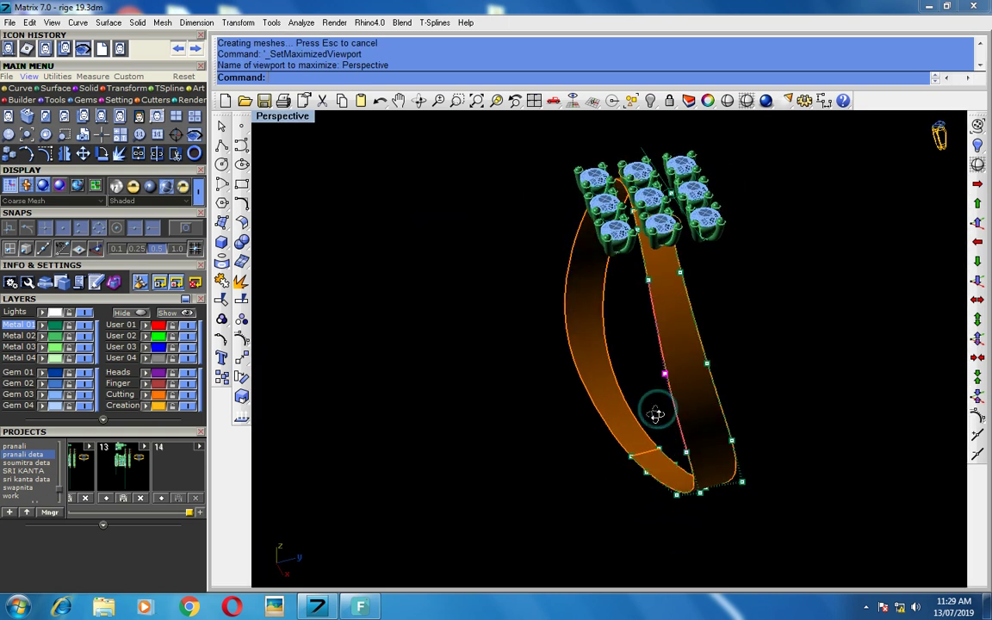
# - Select a control point on the inner ribbon and nudge it twice by 0,-.1
pyautogui.moveTo(656, 412); pyautogui.dragTo(637, 345, button='right')
pyautogui.scroll(2, 633, 342)
pyautogui.scroll(2, 633, 342)
pyautogui.click(652, 308)
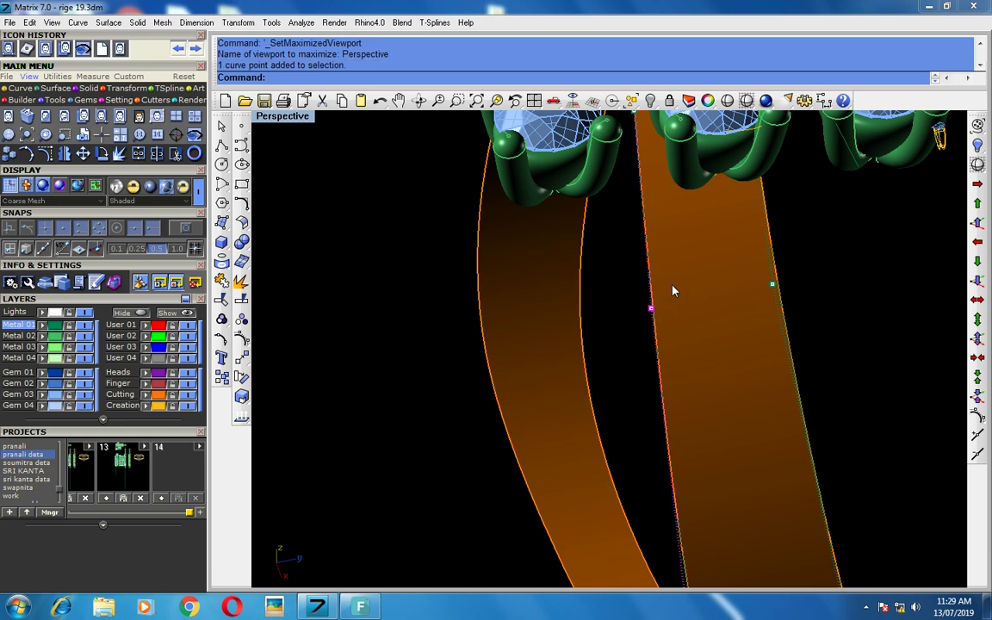
pyautogui.scroll(-2, 570, 318)
pyautogui.scroll(-2, 570, 319)
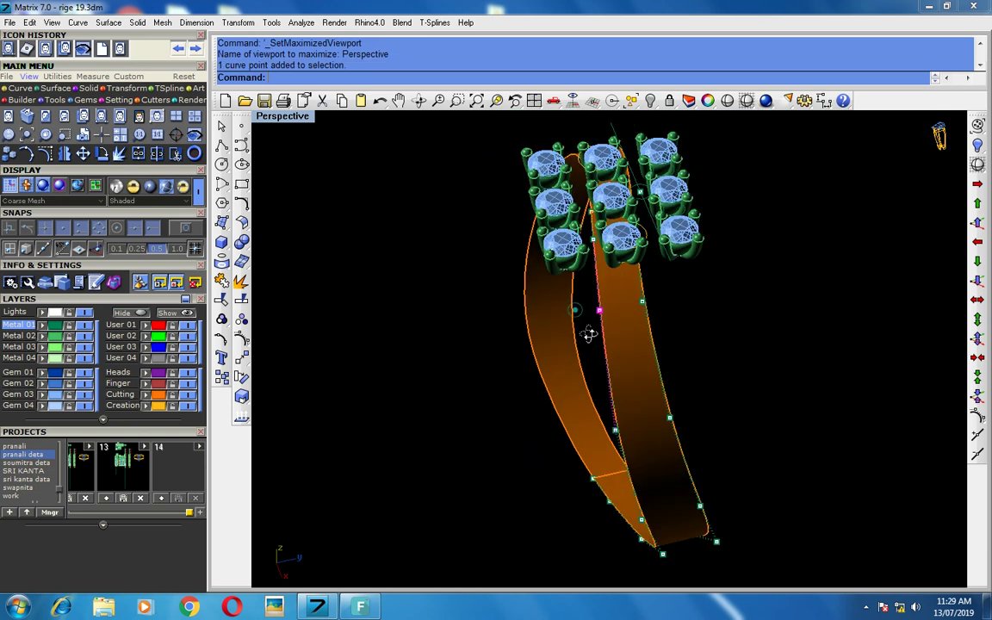
pyautogui.click(978, 265)
pyautogui.scroll(1, 680, 385)
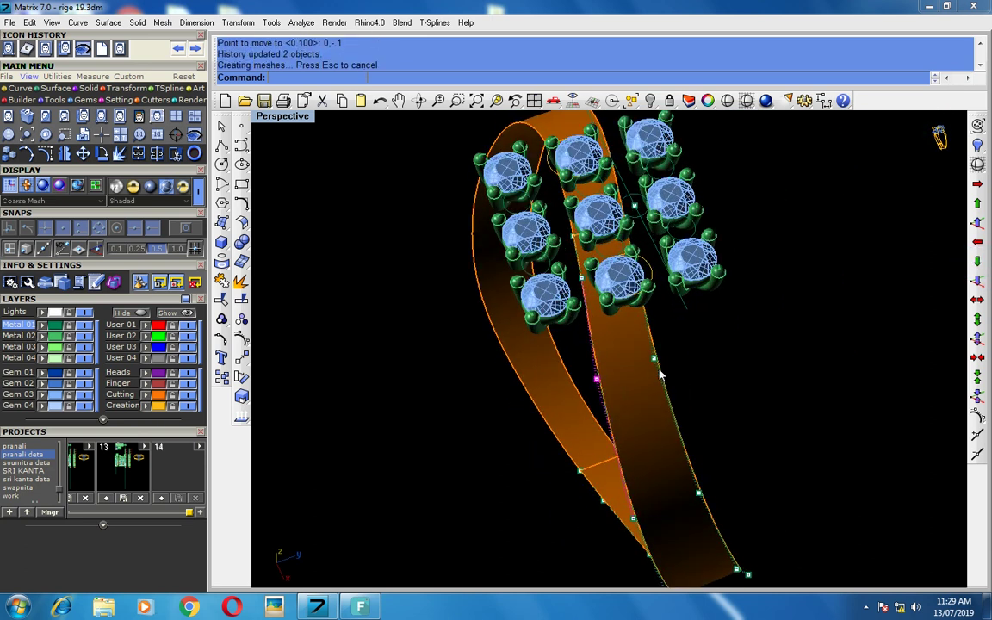
pyautogui.scroll(1, 672, 379)
pyautogui.scroll(1, 647, 359)
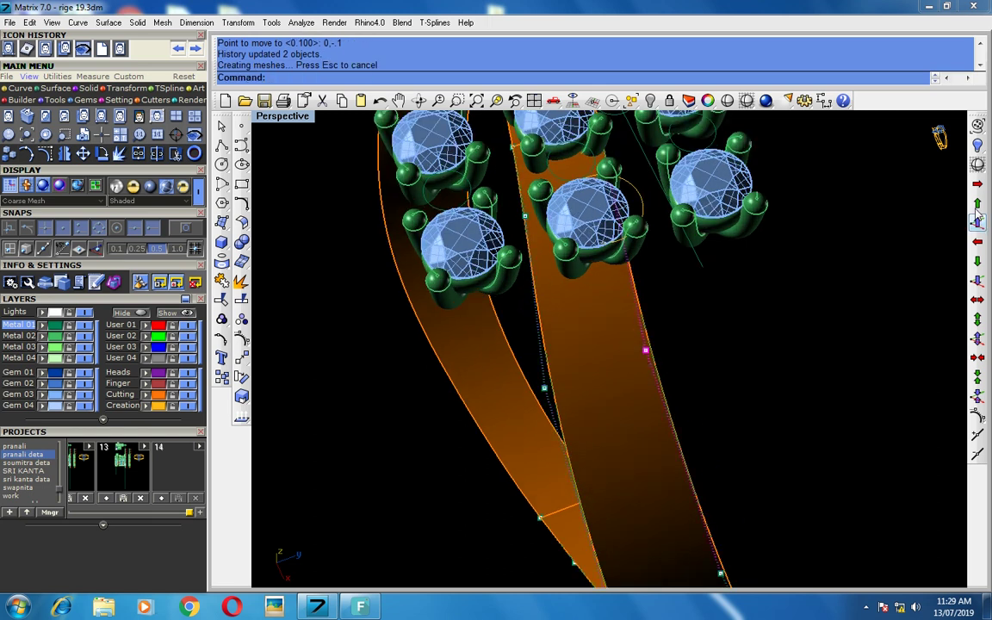
pyautogui.press('Return')
pyautogui.press('Return')
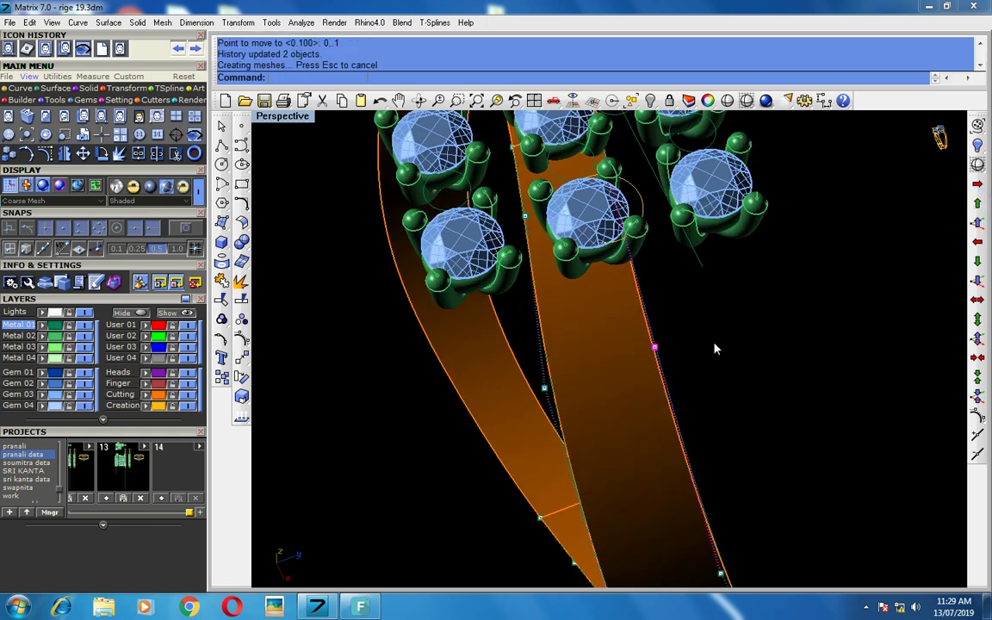
pyautogui.scroll(-1, 712, 327)
pyautogui.scroll(-2, 713, 340)
pyautogui.scroll(-1, 720, 359)
pyautogui.scroll(-2, 726, 337)
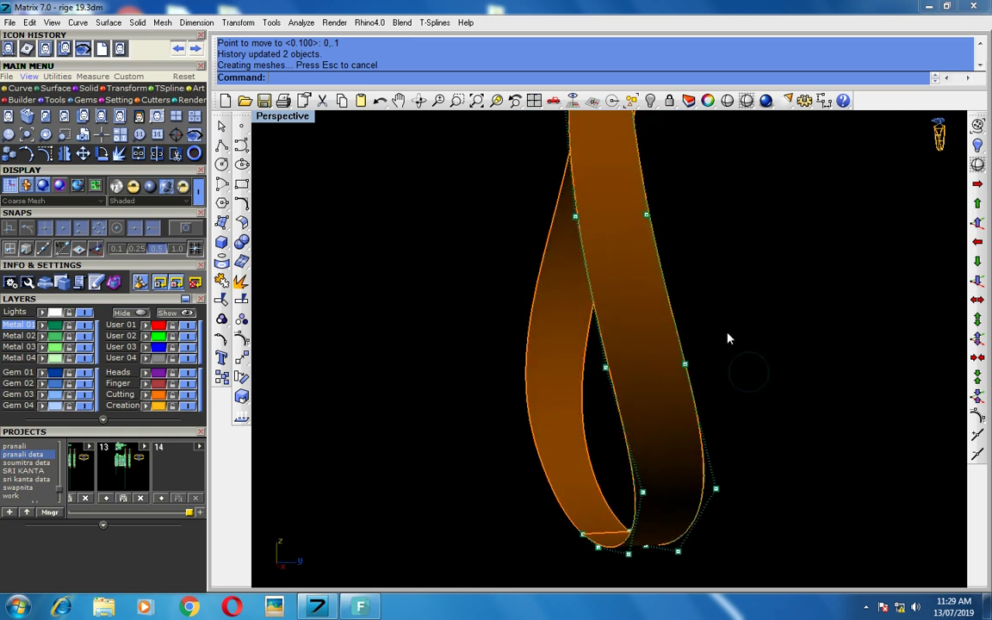
pyautogui.scroll(-2, 709, 369)
pyautogui.scroll(1, 709, 369)
pyautogui.scroll(1, 645, 368)
pyautogui.scroll(1, 648, 344)
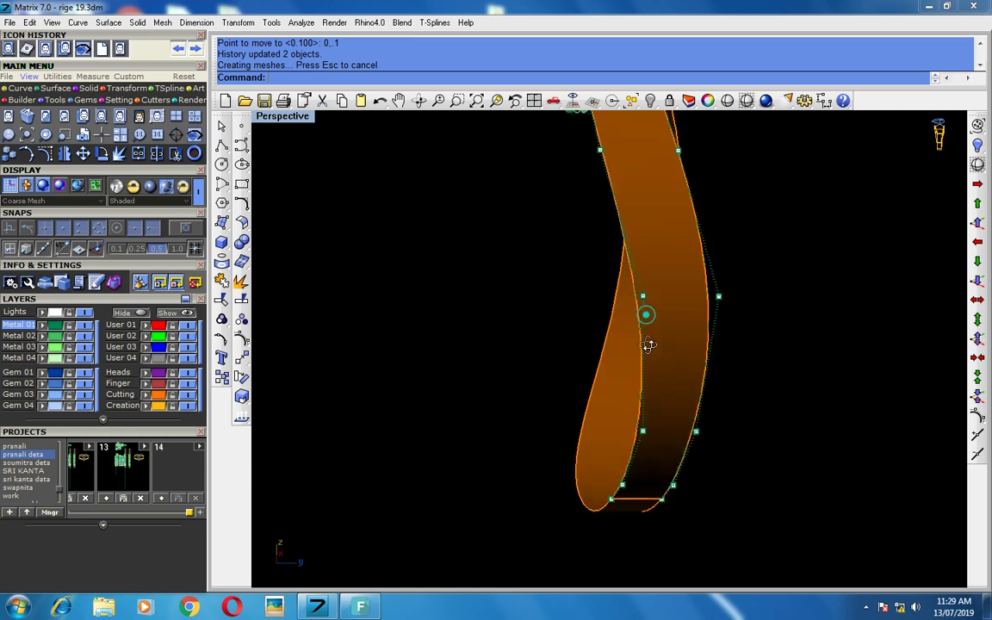
pyautogui.scroll(1, 722, 326)
pyautogui.scroll(-1, 726, 312)
pyautogui.scroll(1, 633, 373)
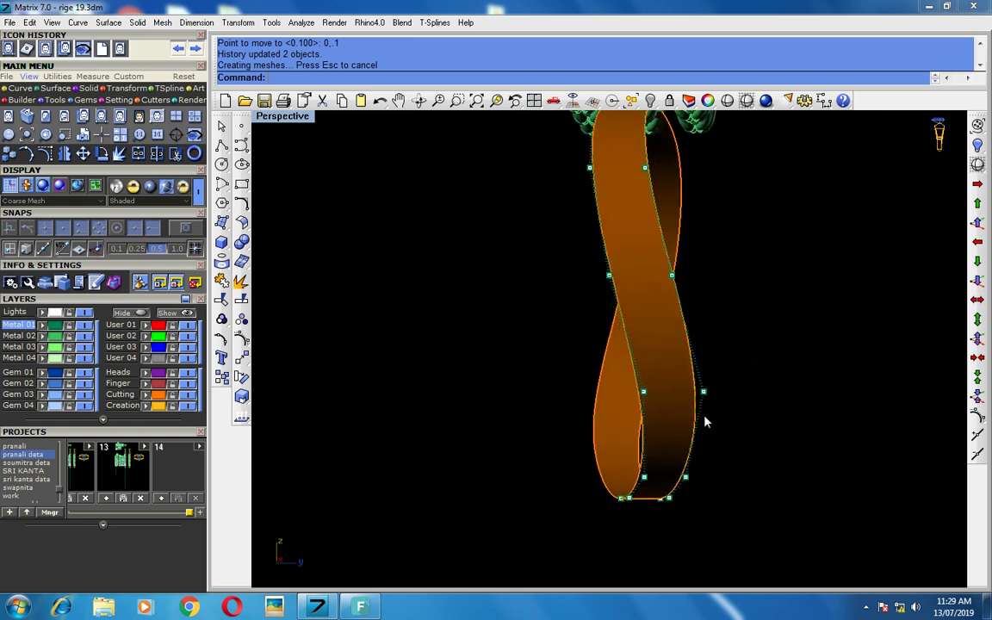
pyautogui.scroll(1, 689, 387)
# - Nudge a band edge-curve control point left three 0,-.1 steps, then back right three 0,.1 steps
pyautogui.moveTo(682, 354)
pyautogui.mouseDown(button='right')
pyautogui.moveTo(594, 410)
pyautogui.moveTo(593, 398)
pyautogui.mouseUp(button='right')
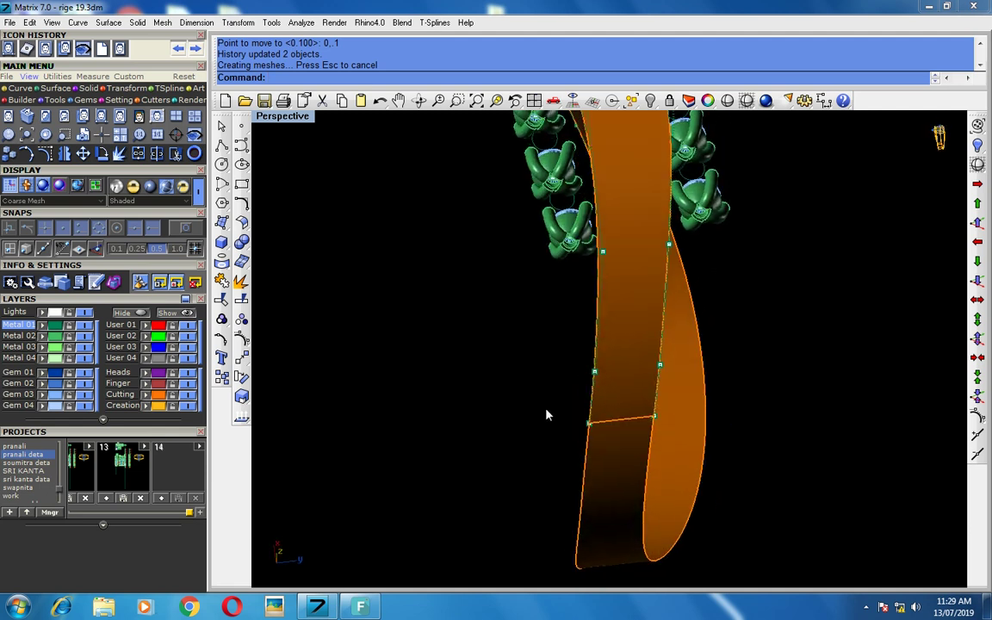
pyautogui.scroll(3, 534, 410)
pyautogui.moveTo(529, 403); pyautogui.dragTo(656, 454)
pyautogui.click(980, 260)
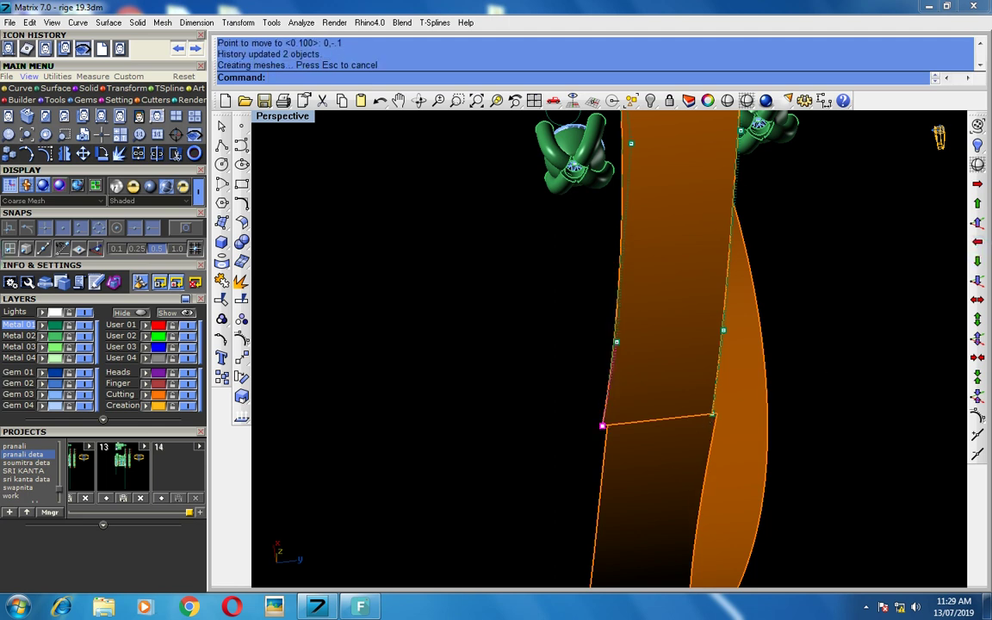
pyautogui.scroll(4, 727, 422)
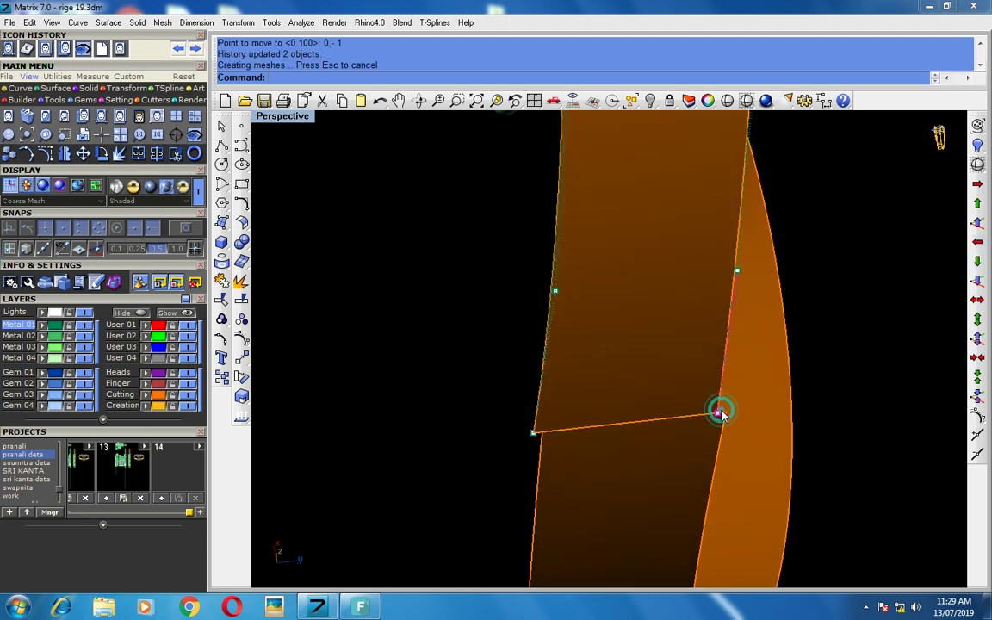
pyautogui.click(978, 260)
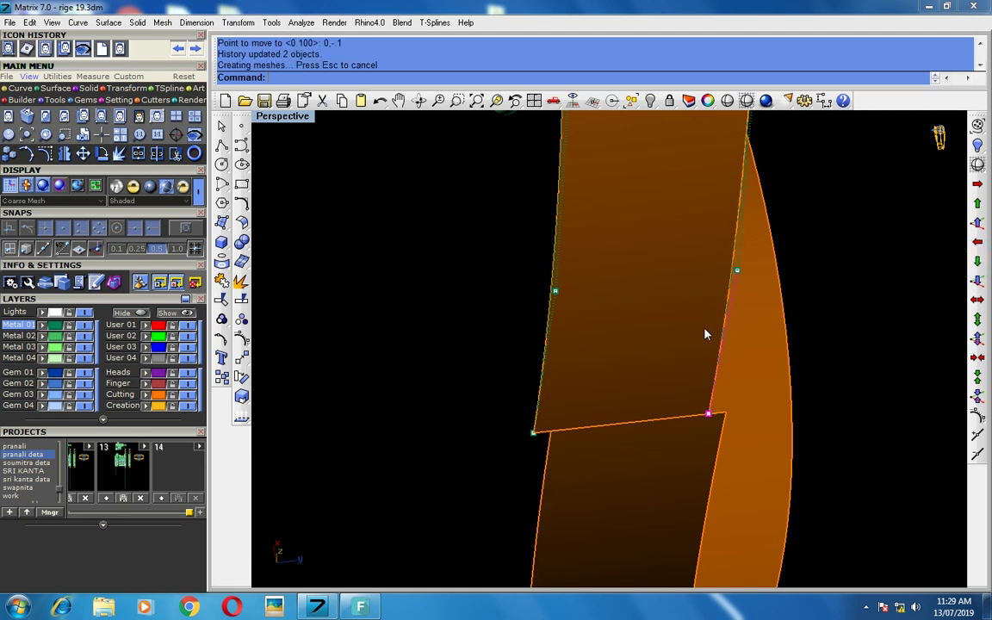
pyautogui.click(978, 260)
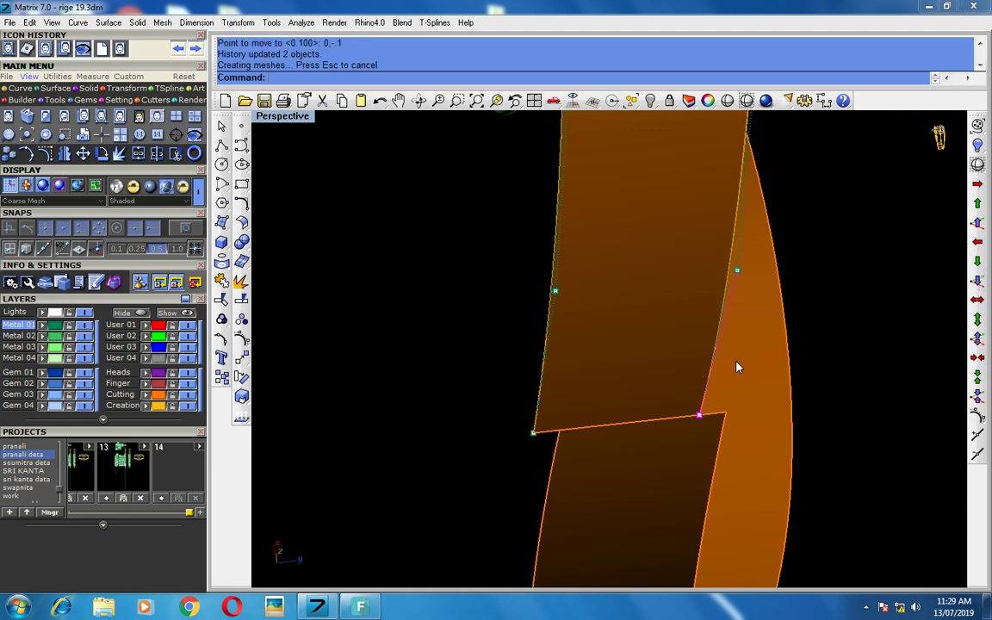
pyautogui.click(979, 204)
pyautogui.click(979, 204)
pyautogui.click(978, 205)
pyautogui.keyDown('shift'); pyautogui.moveTo(509, 274); pyautogui.dragTo(530, 299, button='right'); pyautogui.keyUp('shift')
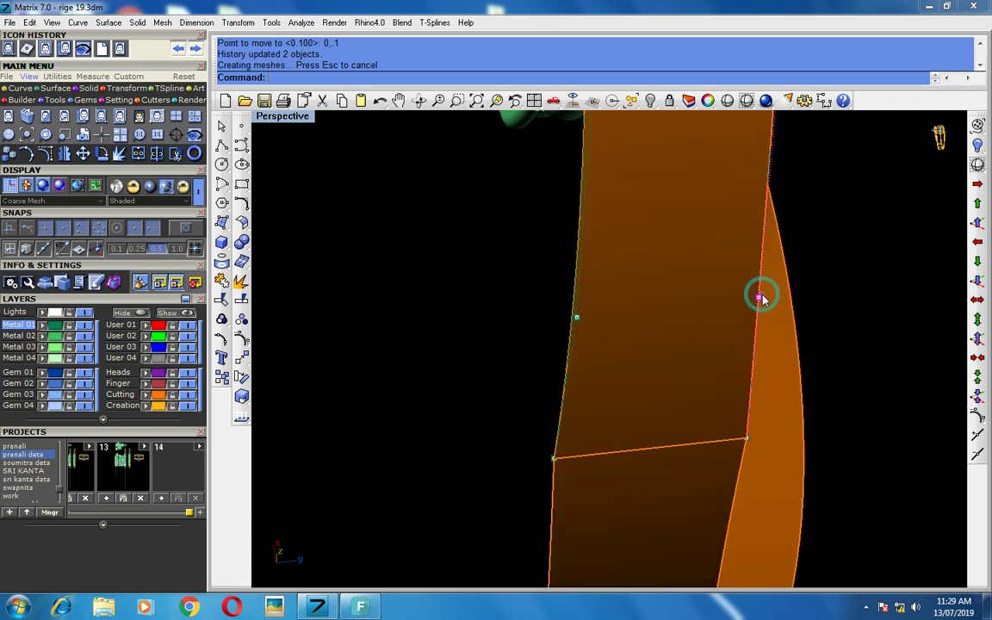
pyautogui.moveTo(498, 298); pyautogui.dragTo(629, 341)
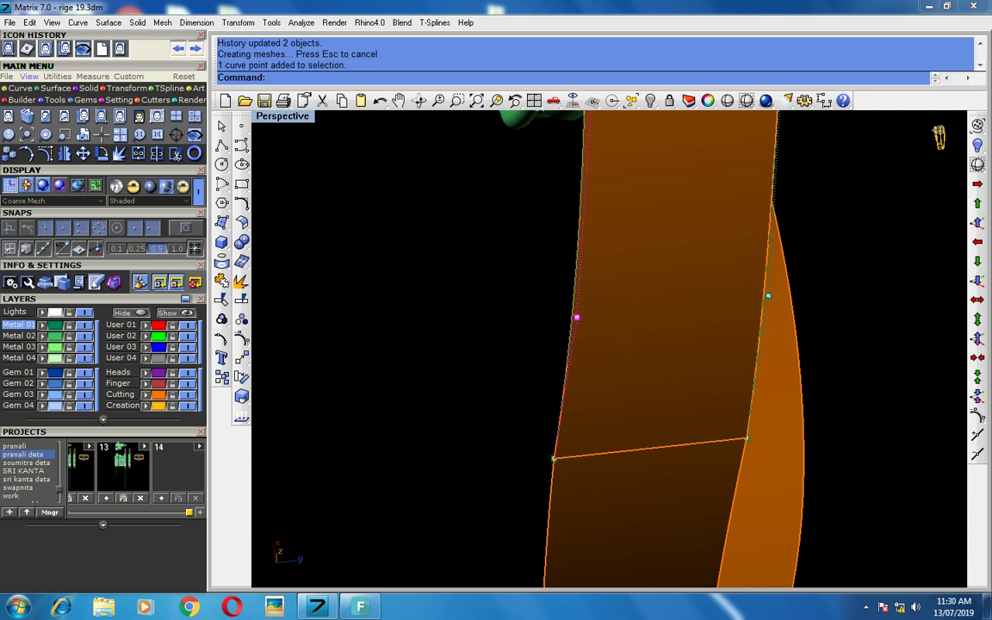
# - Nudge the left-edge control point, then shift a right-edge point left and back right
pyautogui.click(978, 262)
pyautogui.moveTo(636, 332)
pyautogui.mouseDown(button='right')
pyautogui.moveTo(642, 317)
pyautogui.moveTo(585, 408)
pyautogui.mouseUp(button='right')
pyautogui.moveTo(499, 393); pyautogui.dragTo(594, 420)
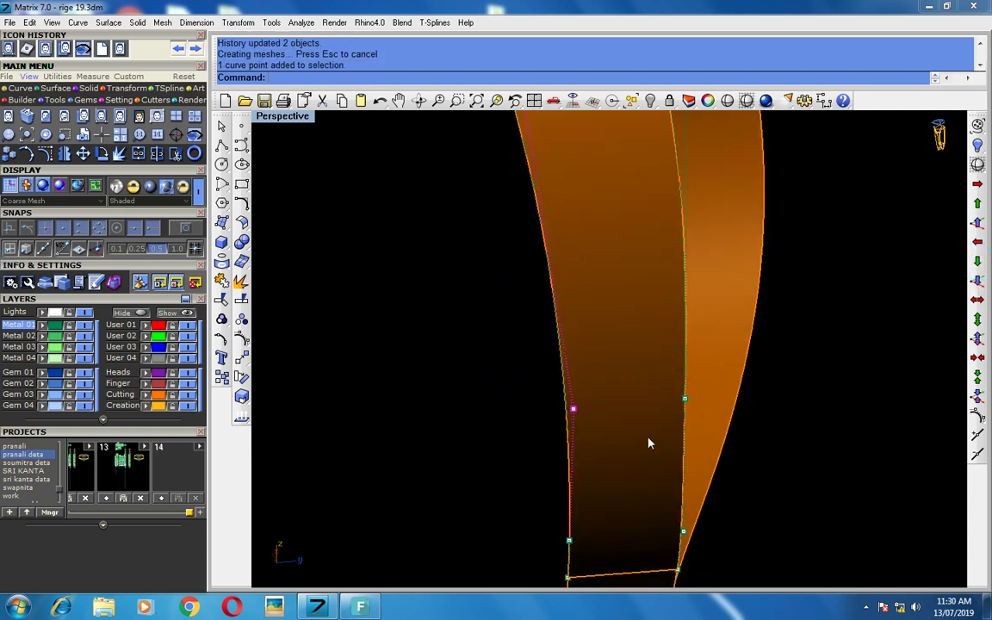
pyautogui.click(687, 398)
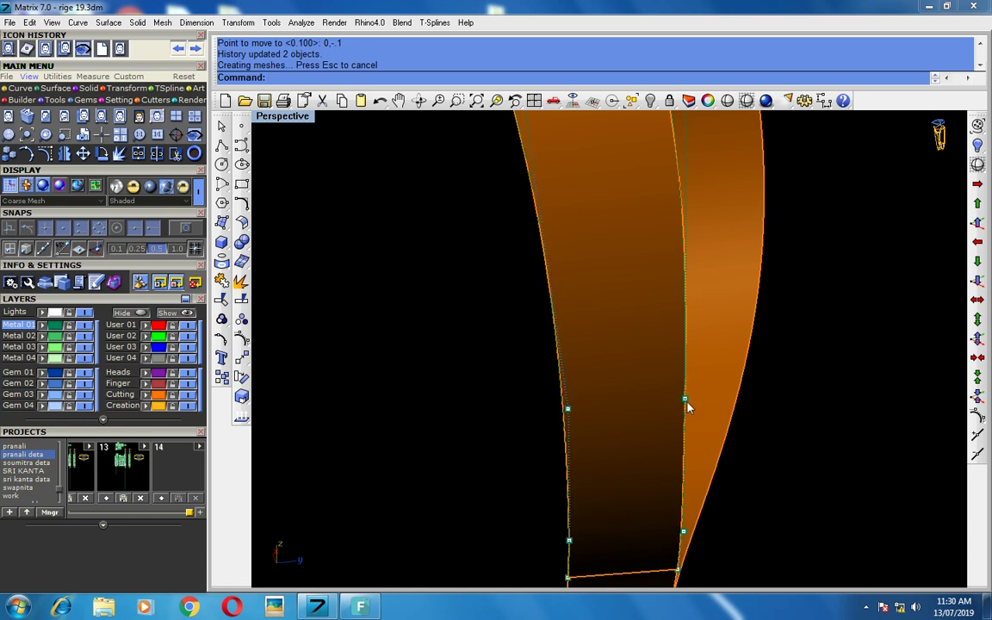
pyautogui.click(686, 399)
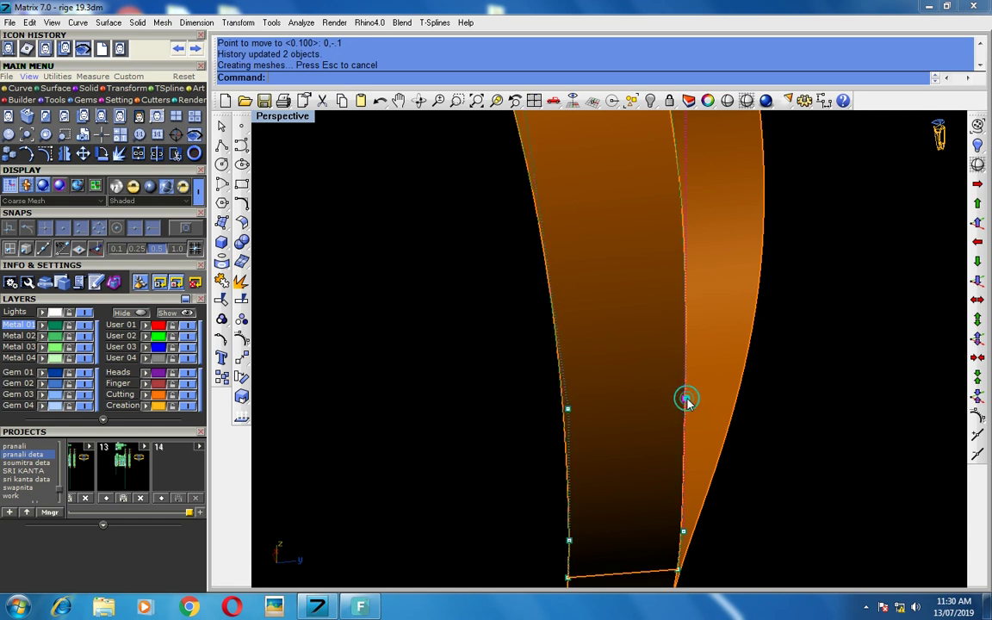
pyautogui.click(978, 262)
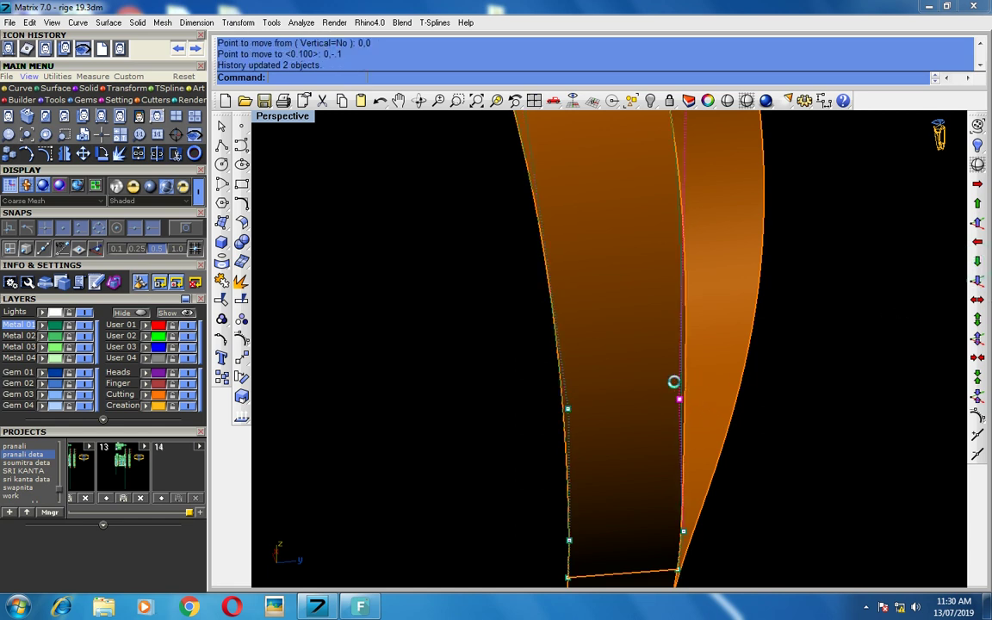
pyautogui.click(979, 207)
pyautogui.scroll(-3, 653, 369)
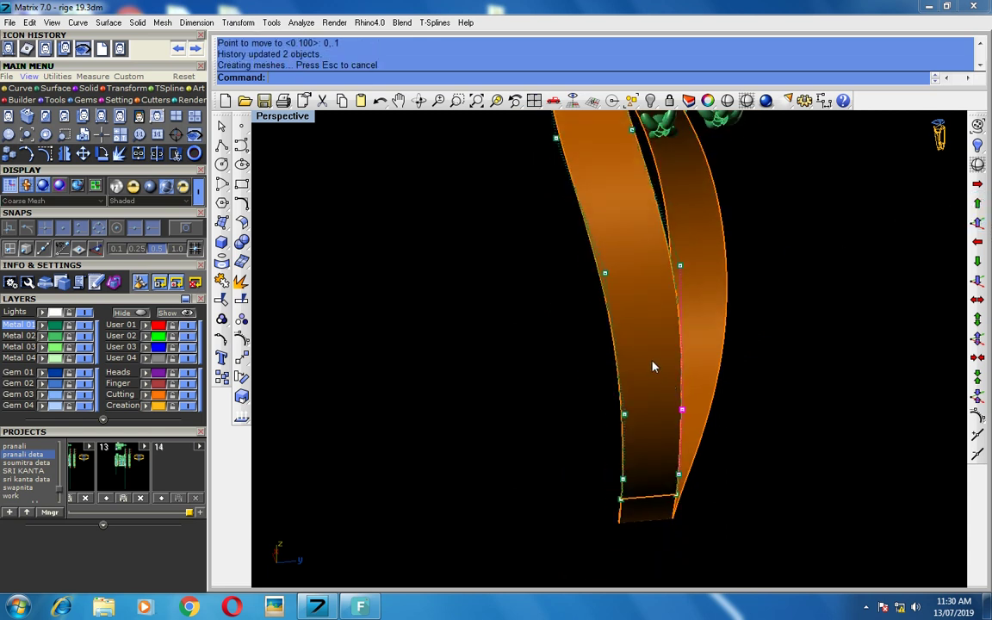
pyautogui.scroll(2, 714, 307)
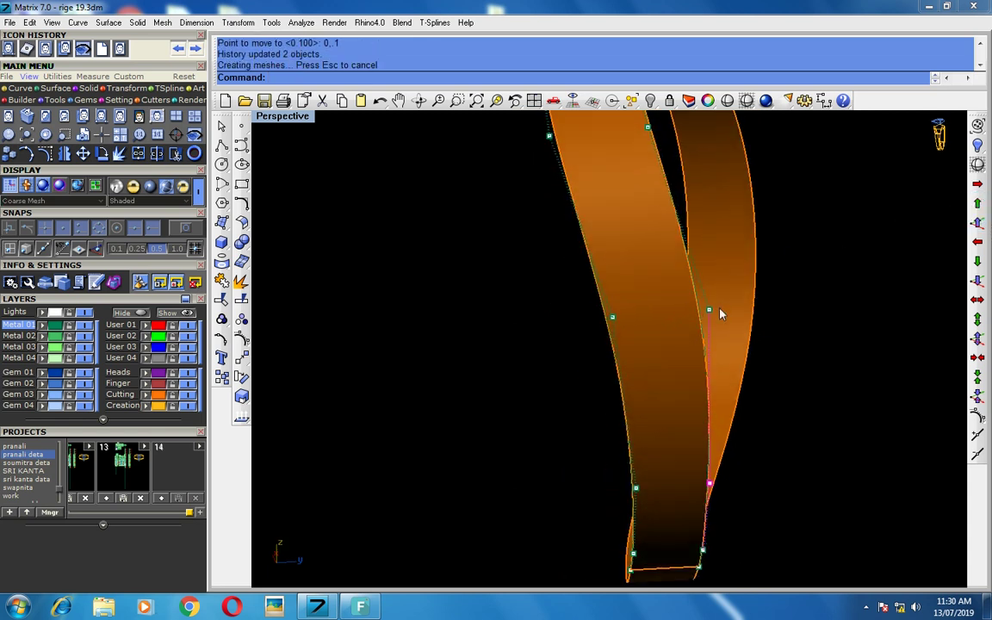
# - Nudge the left curve's middle point and a point near the band's middle left by 0,-.1
pyautogui.moveTo(551, 359); pyautogui.dragTo(669, 276)
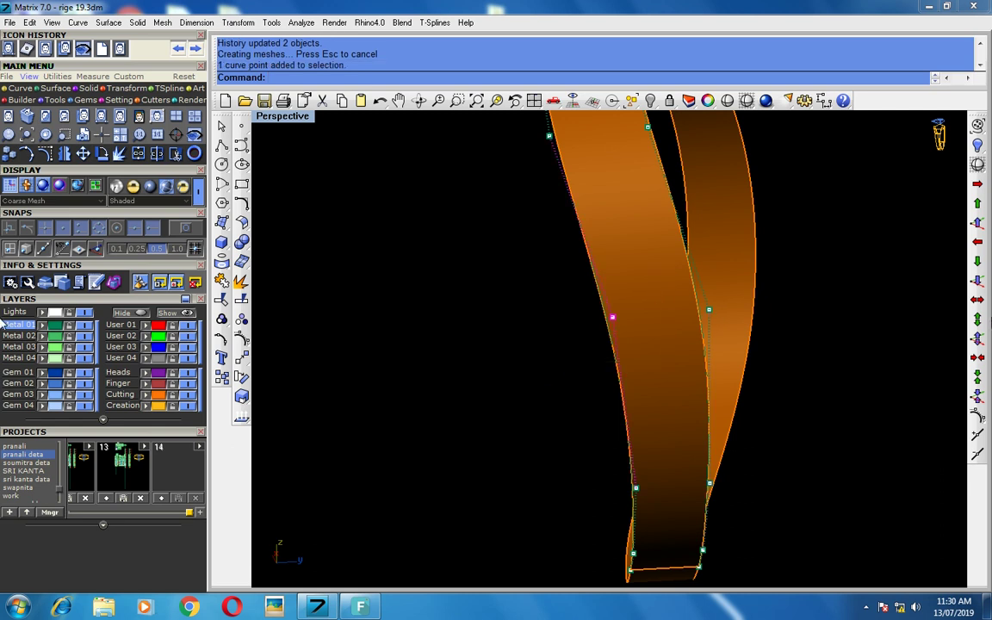
pyautogui.click(978, 266)
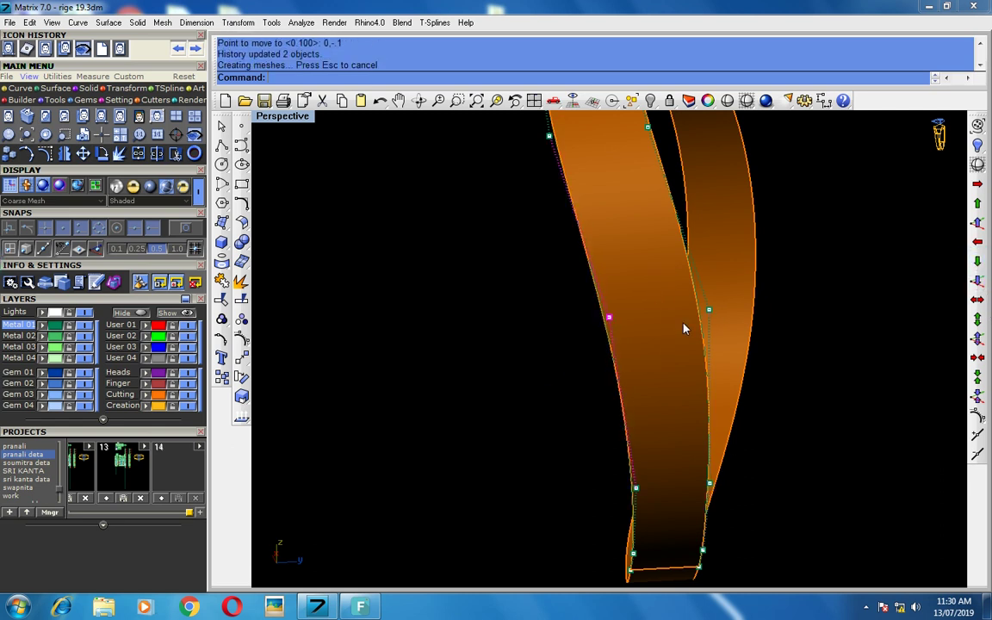
pyautogui.moveTo(671, 336)
pyautogui.mouseDown(button='right')
pyautogui.moveTo(665, 421)
pyautogui.moveTo(629, 315)
pyautogui.mouseUp(button='right')
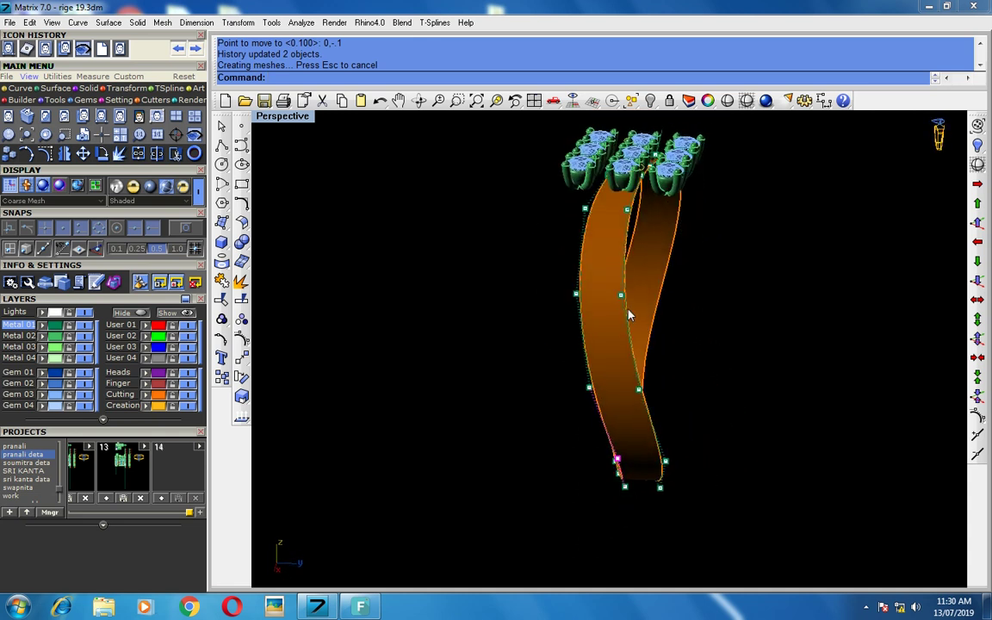
pyautogui.scroll(2, 589, 299)
pyautogui.moveTo(496, 308); pyautogui.dragTo(567, 261)
pyautogui.hotkey('alt', 'Down')
pyautogui.scroll(-2, 625, 291)
pyautogui.moveTo(597, 329)
pyautogui.mouseDown(button='right')
pyautogui.moveTo(660, 362)
pyautogui.moveTo(650, 398)
pyautogui.moveTo(632, 274)
pyautogui.moveTo(681, 288)
pyautogui.moveTo(661, 287)
pyautogui.moveTo(655, 276)
pyautogui.mouseUp(button='right')
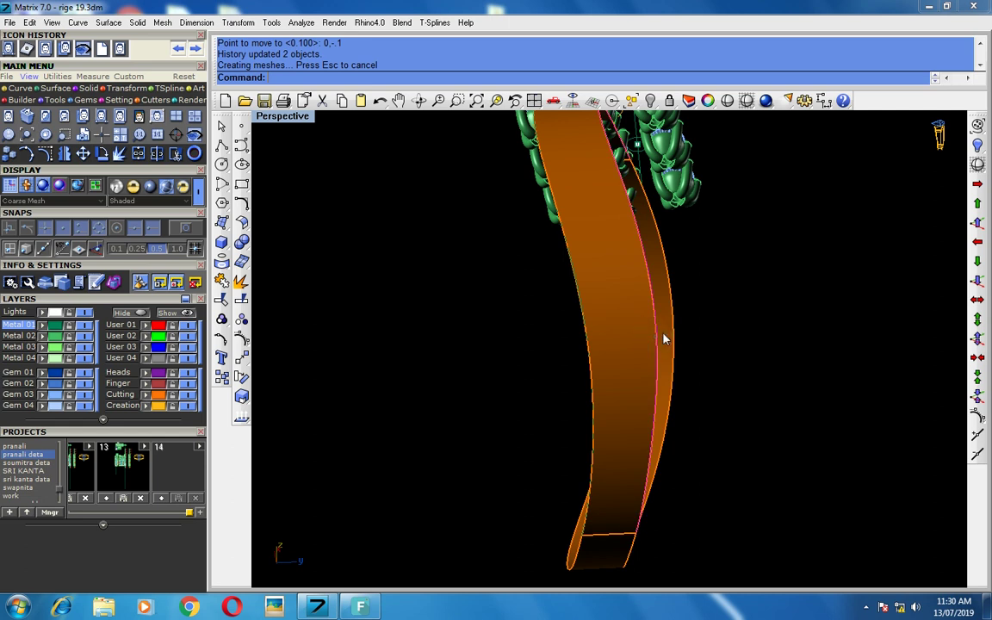
# - Show the curve's control points with PointsOn (F10) and nudge the middle point twice by 0,-.1
pyautogui.press('F10')
pyautogui.moveTo(501, 345); pyautogui.dragTo(702, 261)
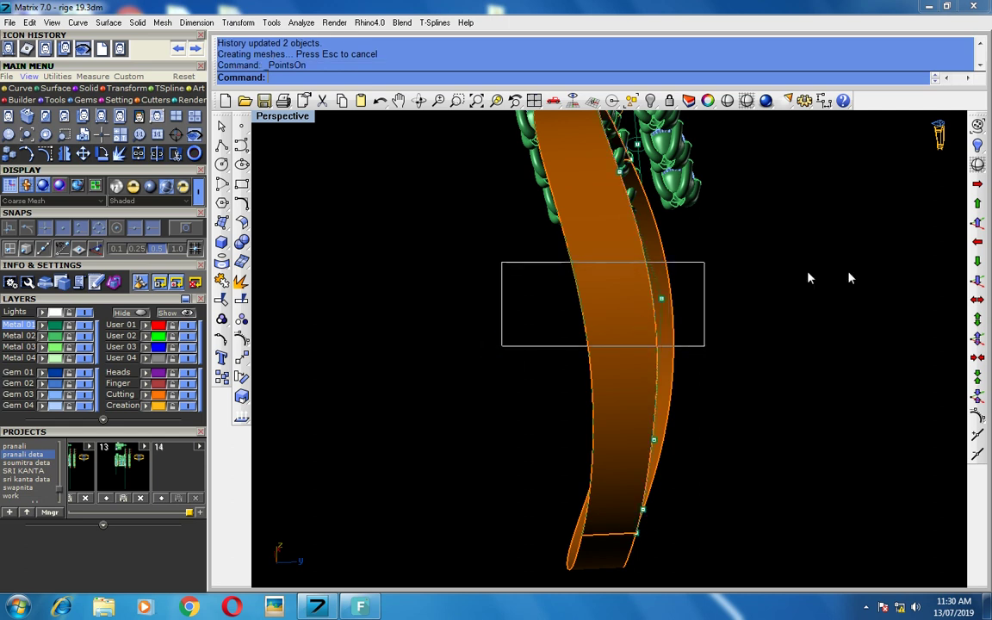
pyautogui.click(978, 261)
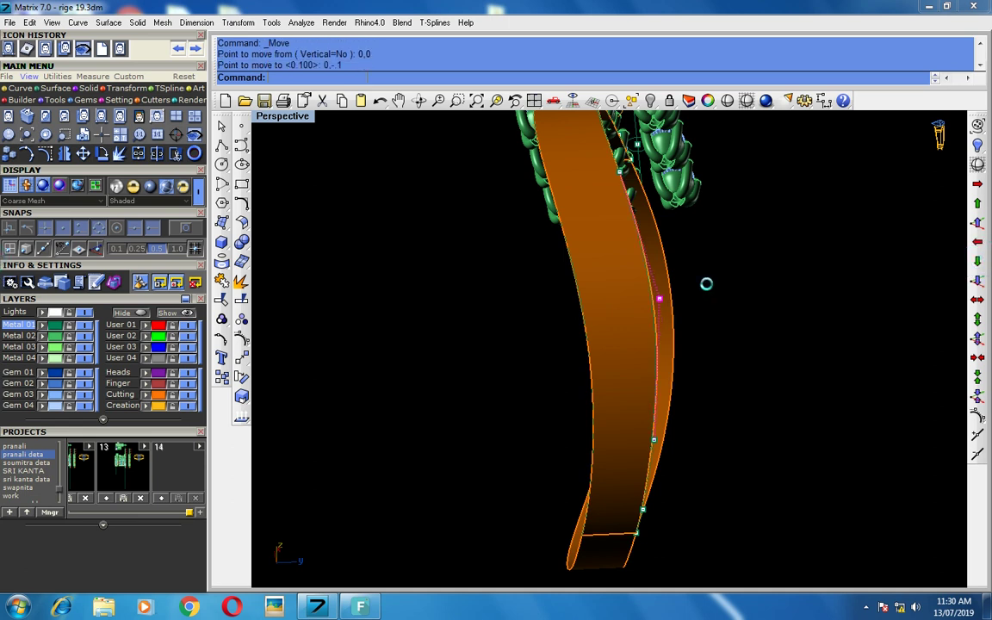
pyautogui.rightClick(559, 414)
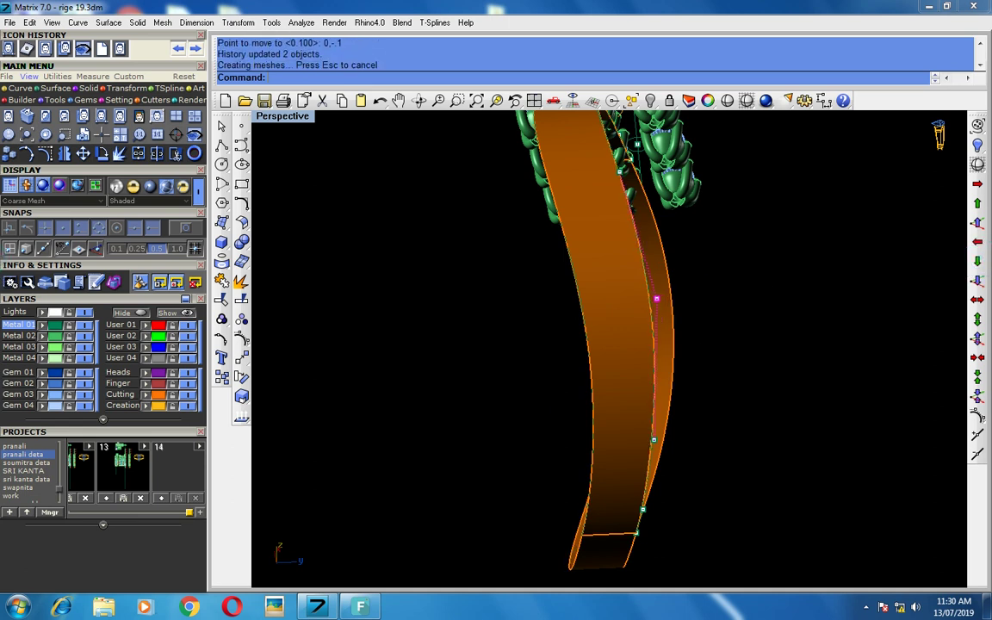
# - Nudge the curve's lower control point the opposite way, 0,.1, three times
pyautogui.moveTo(527, 425); pyautogui.dragTo(689, 459)
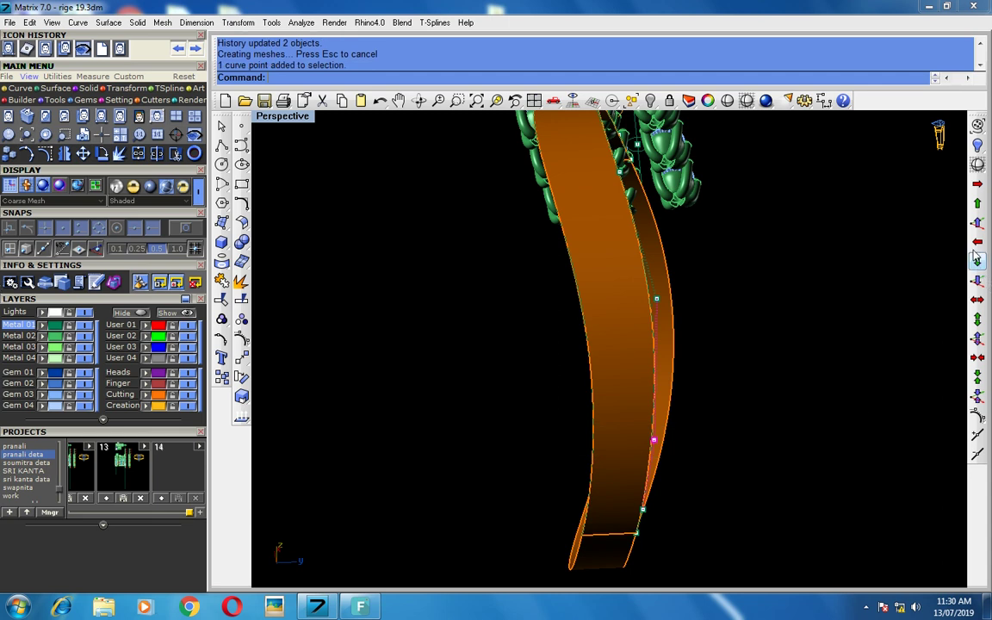
pyautogui.click(978, 204)
pyautogui.moveTo(654, 450)
pyautogui.mouseDown(button='right')
pyautogui.moveTo(657, 383)
pyautogui.moveTo(631, 405)
pyautogui.mouseUp(button='right')
pyautogui.rightClick(650, 398)
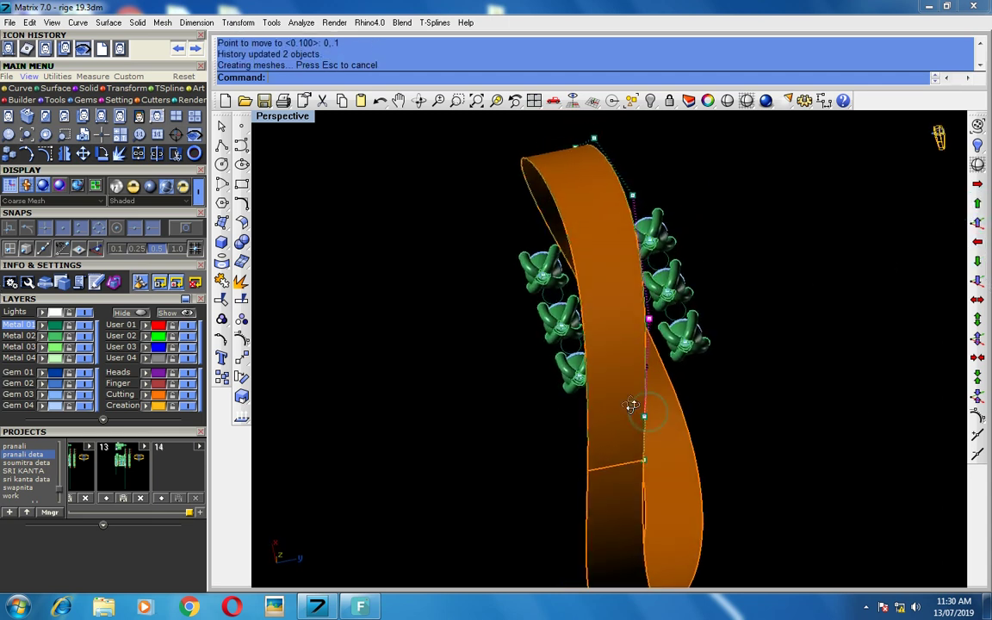
pyautogui.moveTo(728, 430); pyautogui.dragTo(494, 406)
pyautogui.hotkey('alt', 'Up')
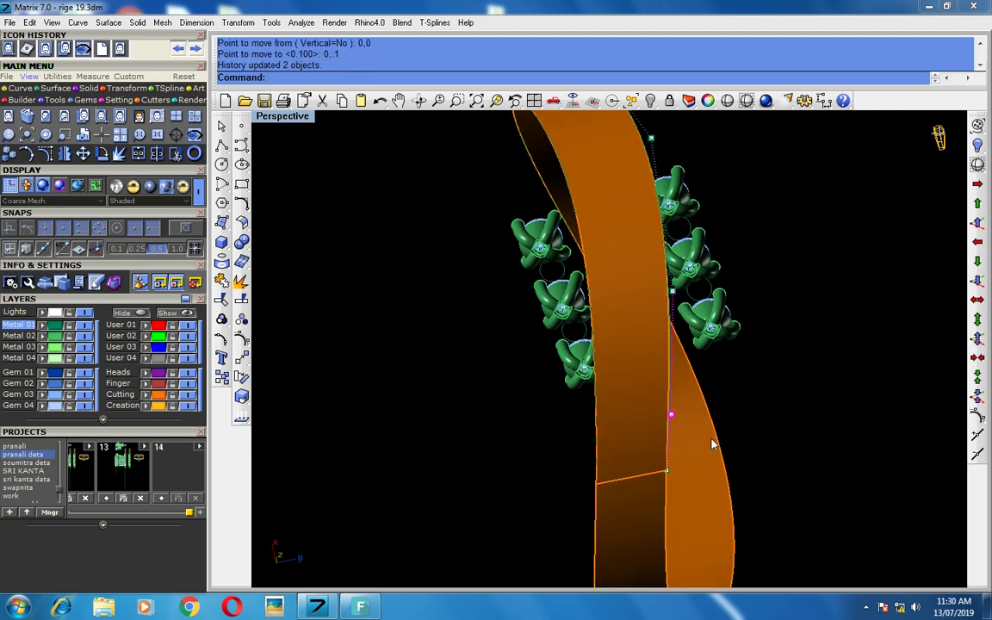
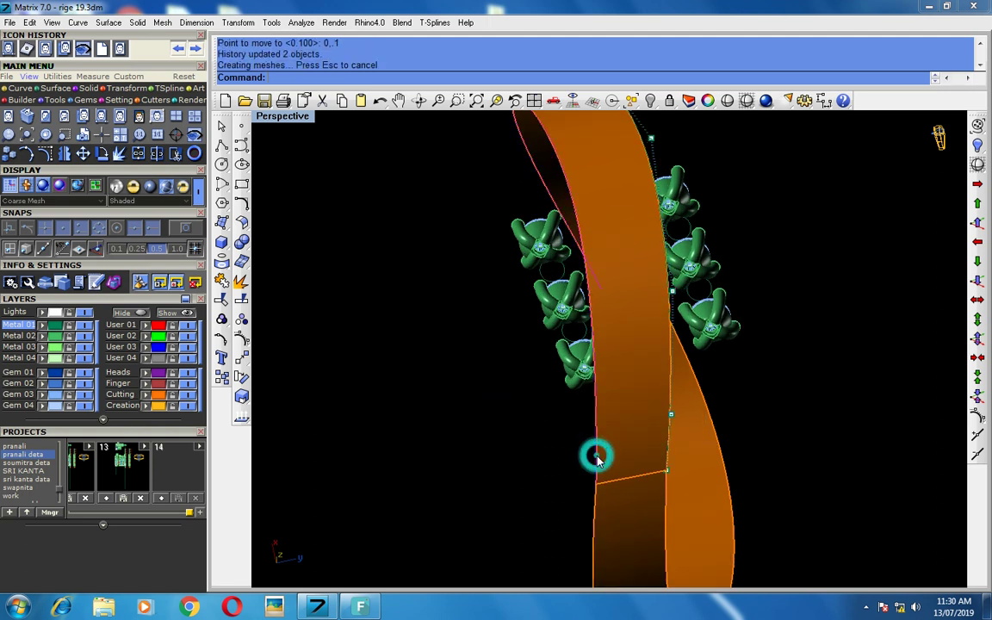
# - Show the band's control points and nudge two lower edge points in small steps
pyautogui.press('F10')
pyautogui.moveTo(538, 447); pyautogui.dragTo(602, 400)
pyautogui.click(978, 263)
pyautogui.scroll(1, 564, 483)
pyautogui.moveTo(560, 507); pyautogui.dragTo(626, 473)
pyautogui.hotkey('alt', 'Down')
pyautogui.hotkey('alt', 'Down')
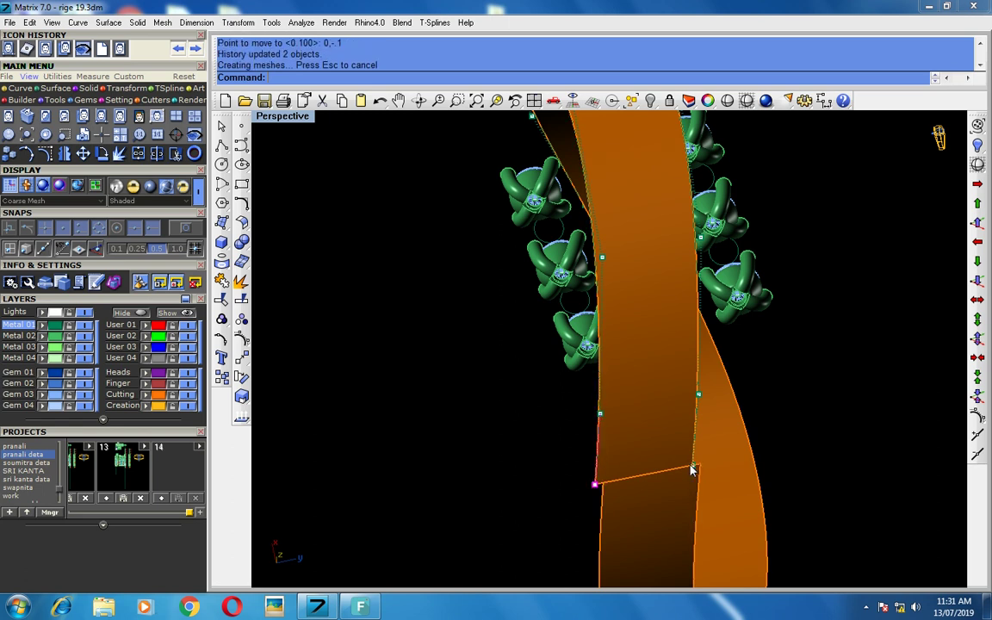
pyautogui.click(979, 203)
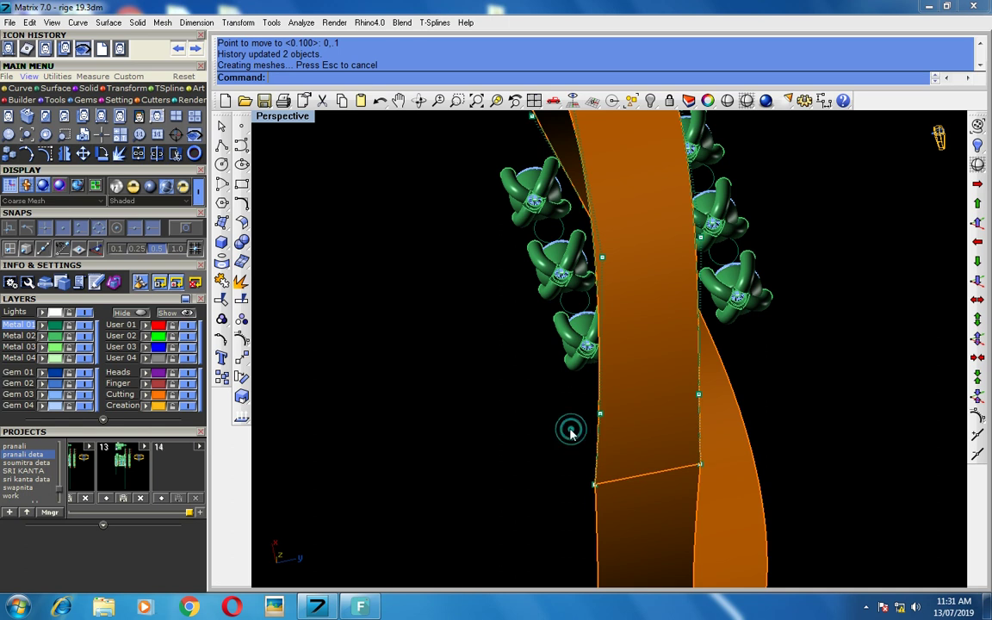
# - Nudge another edge point down one step, orbit to check, then select four points across the band
pyautogui.click(600, 415)
pyautogui.click(978, 262)
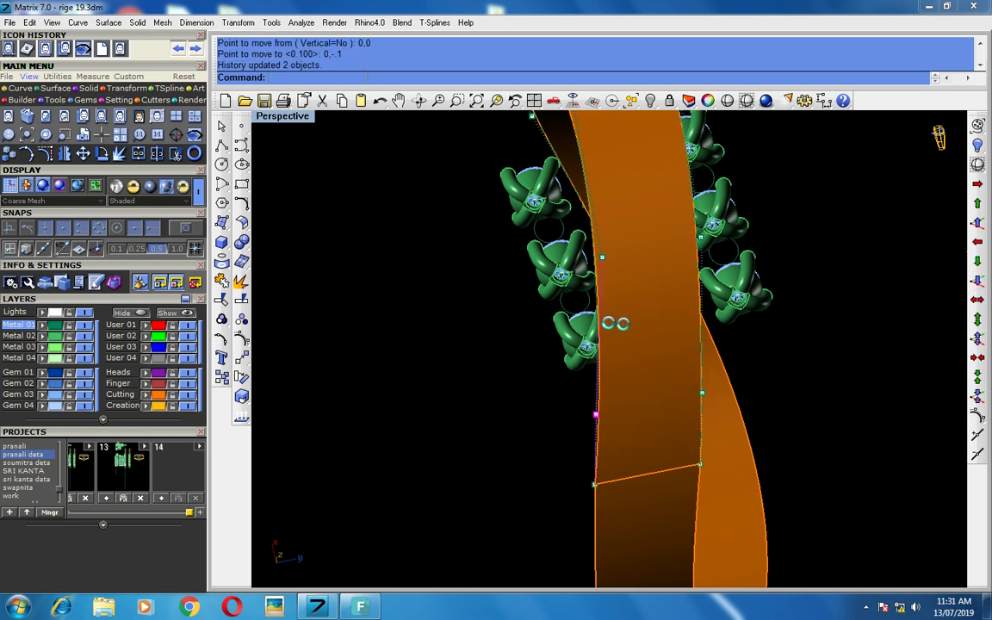
pyautogui.moveTo(603, 365); pyautogui.dragTo(553, 307, button='right')
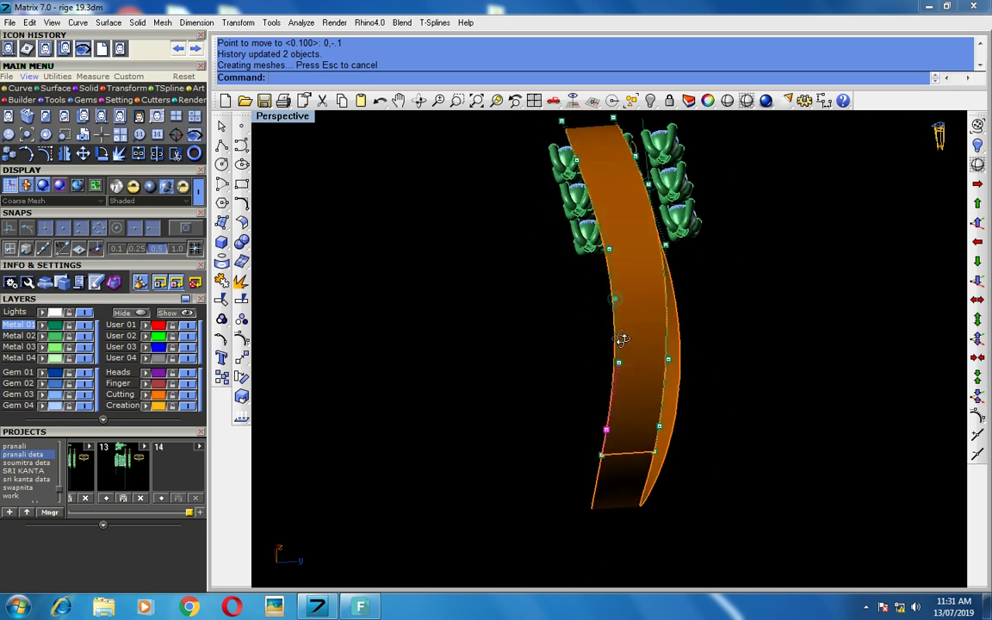
pyautogui.moveTo(638, 356)
pyautogui.mouseDown(button='right')
pyautogui.moveTo(579, 435)
pyautogui.moveTo(613, 427)
pyautogui.mouseUp(button='right')
pyautogui.moveTo(534, 459); pyautogui.dragTo(726, 350)
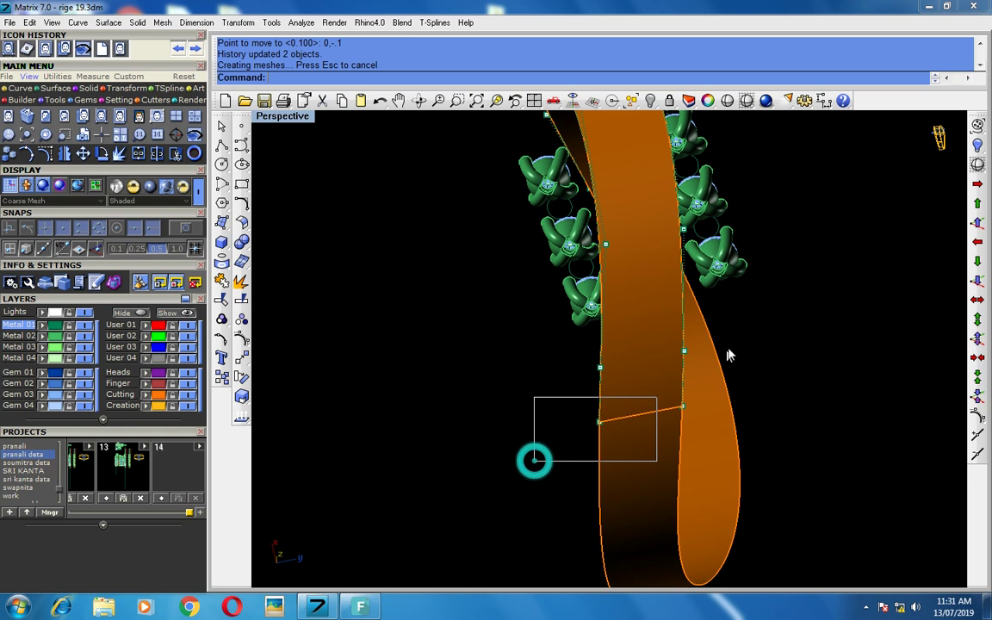
# - Try one-direction Scale1D on the selected points, then undo it
pyautogui.click(978, 388)
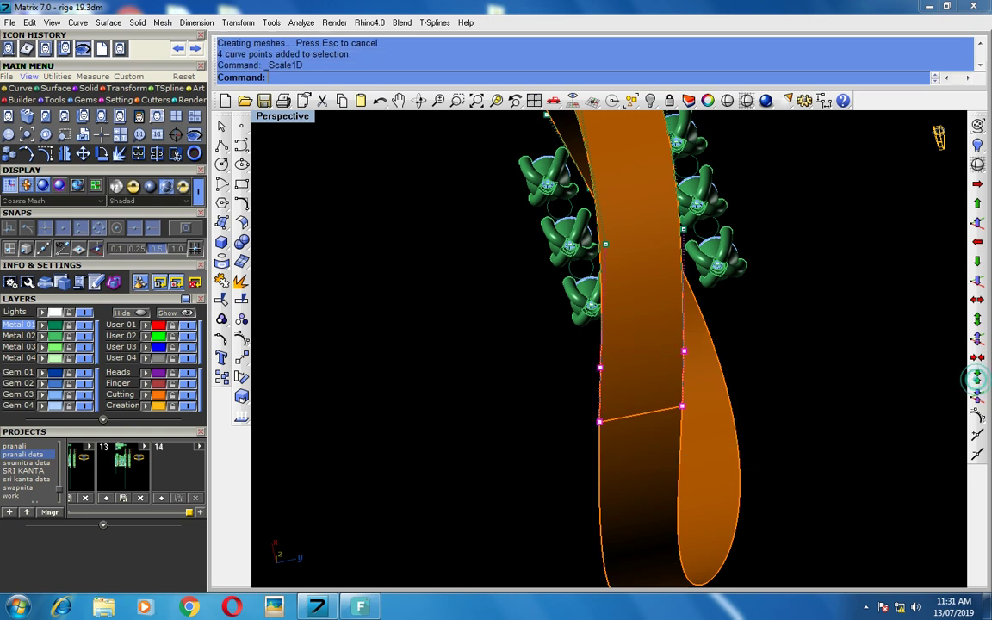
pyautogui.scroll(2, 660, 432)
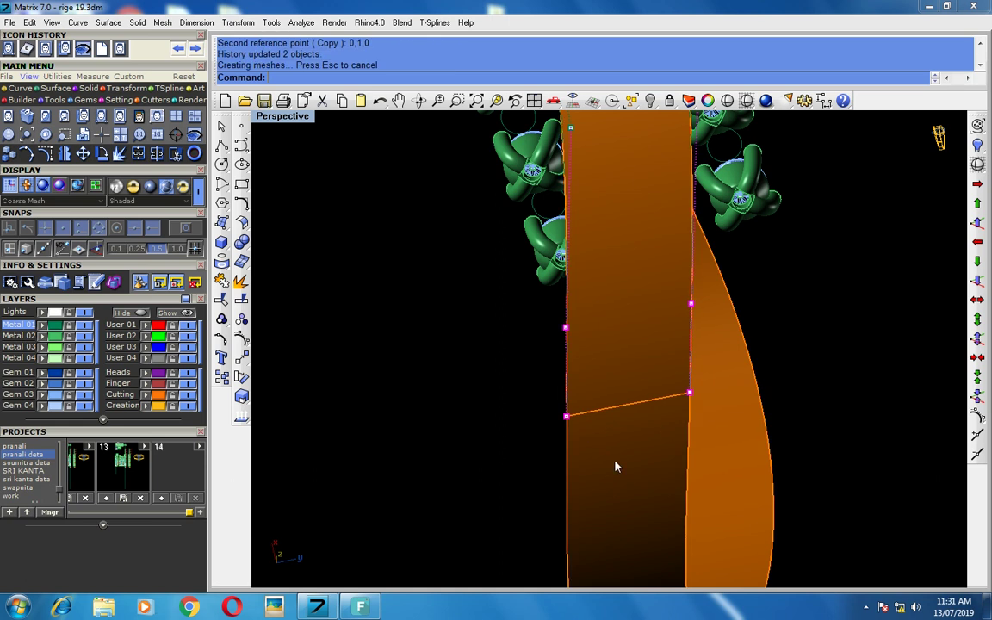
pyautogui.moveTo(616, 466); pyautogui.dragTo(565, 410, button='right')
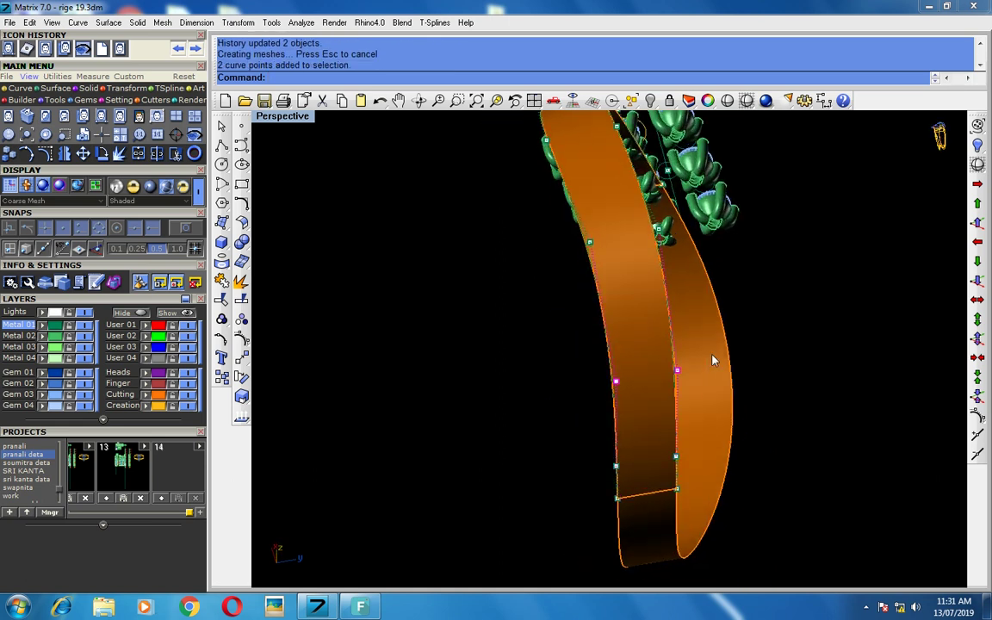
pyautogui.click(980, 320)
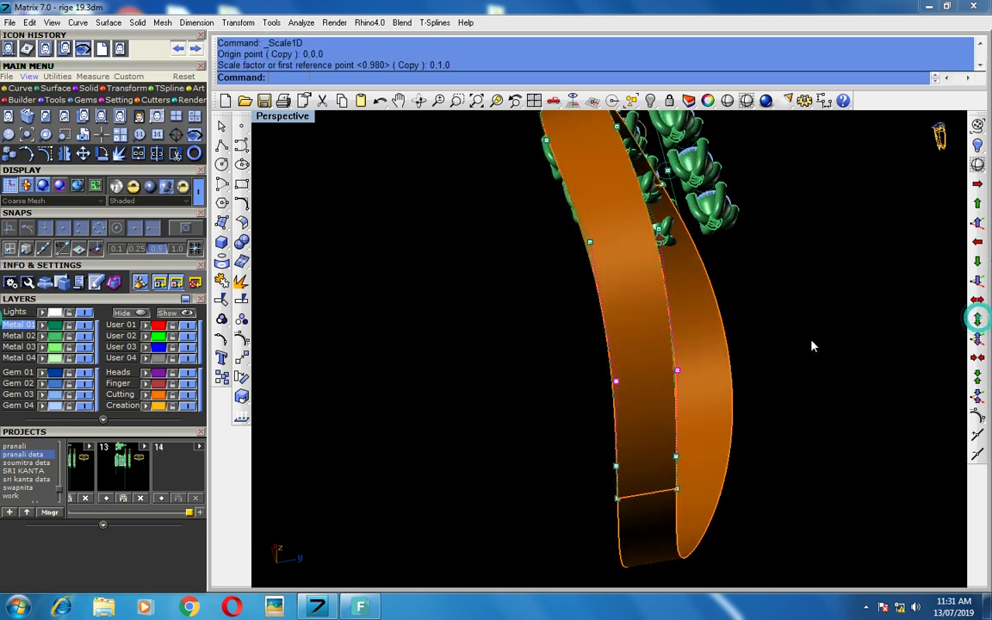
pyautogui.scroll(2, 647, 392)
pyautogui.hotkey('ctrl', 'z')
# - Nudge single control points on both band edges, orbiting to check the crossover
pyautogui.moveTo(503, 401); pyautogui.dragTo(612, 372)
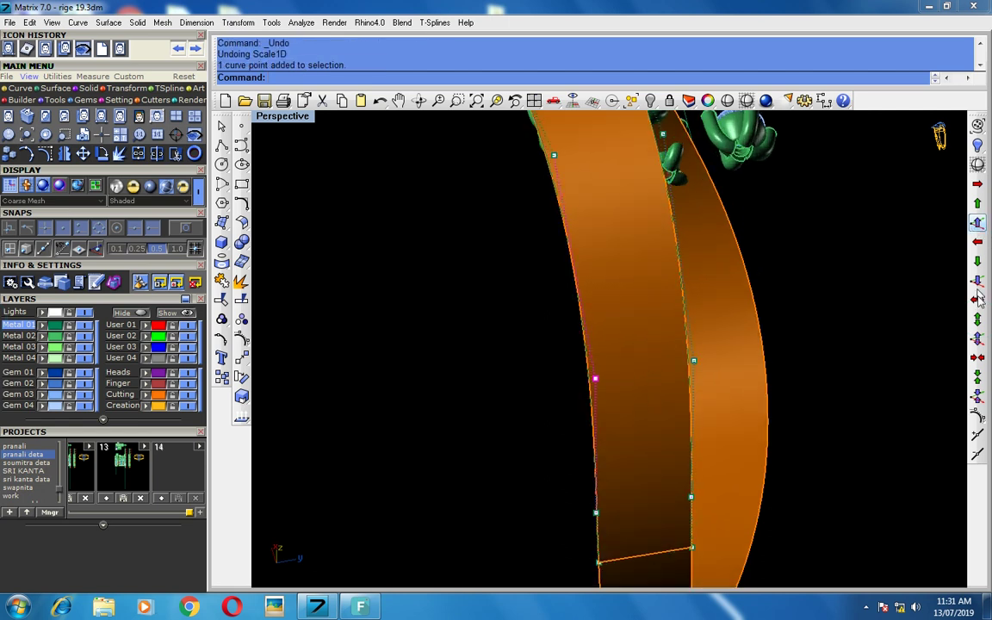
pyautogui.click(976, 217)
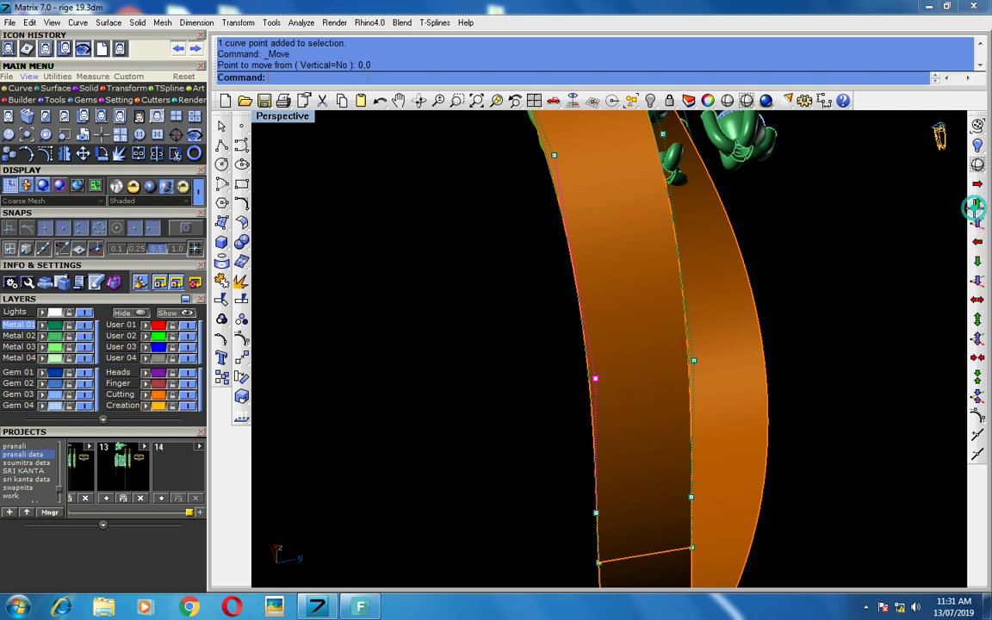
pyautogui.click(978, 319)
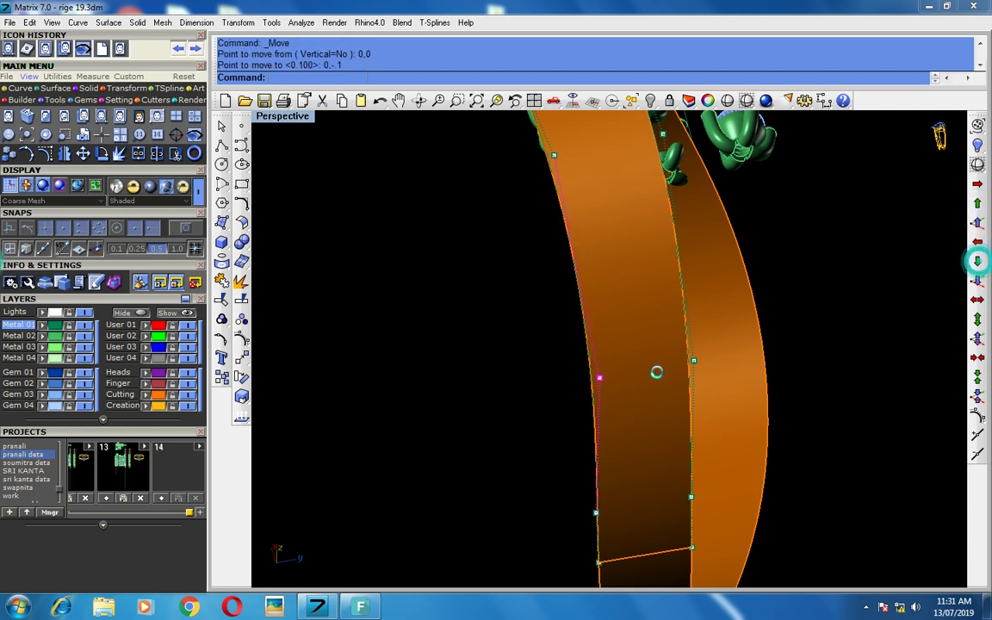
pyautogui.click(693, 362)
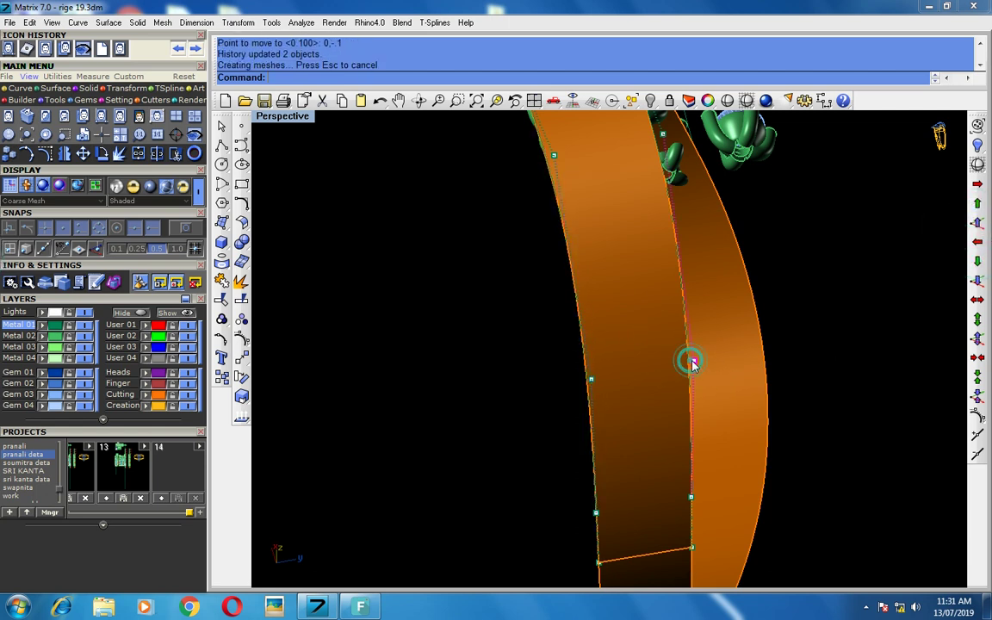
pyautogui.click(977, 203)
pyautogui.moveTo(624, 300)
pyautogui.mouseDown(button='right')
pyautogui.moveTo(649, 317)
pyautogui.moveTo(711, 329)
pyautogui.mouseUp(button='right')
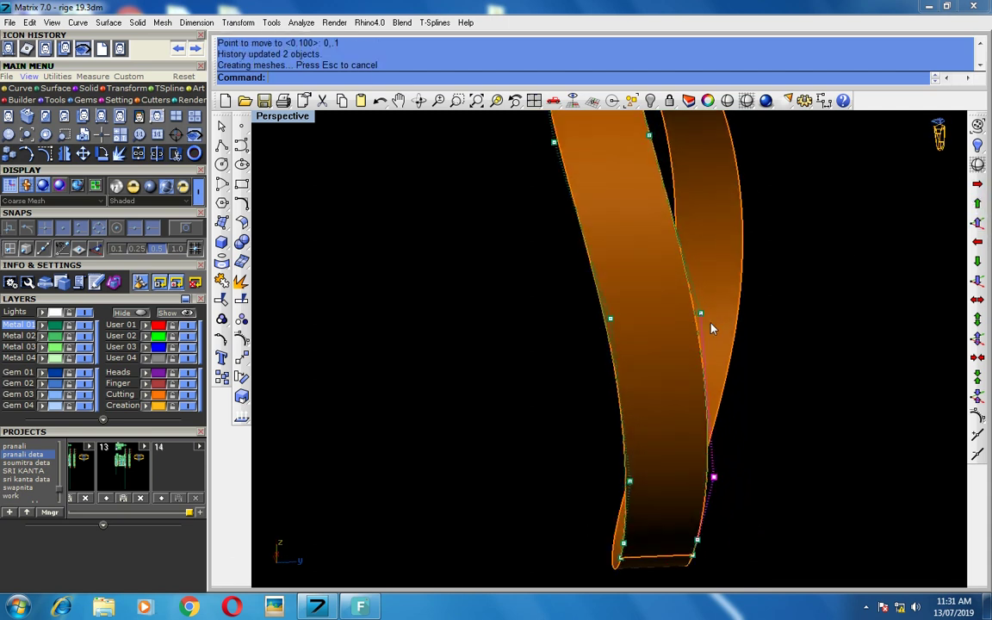
pyautogui.click(703, 315)
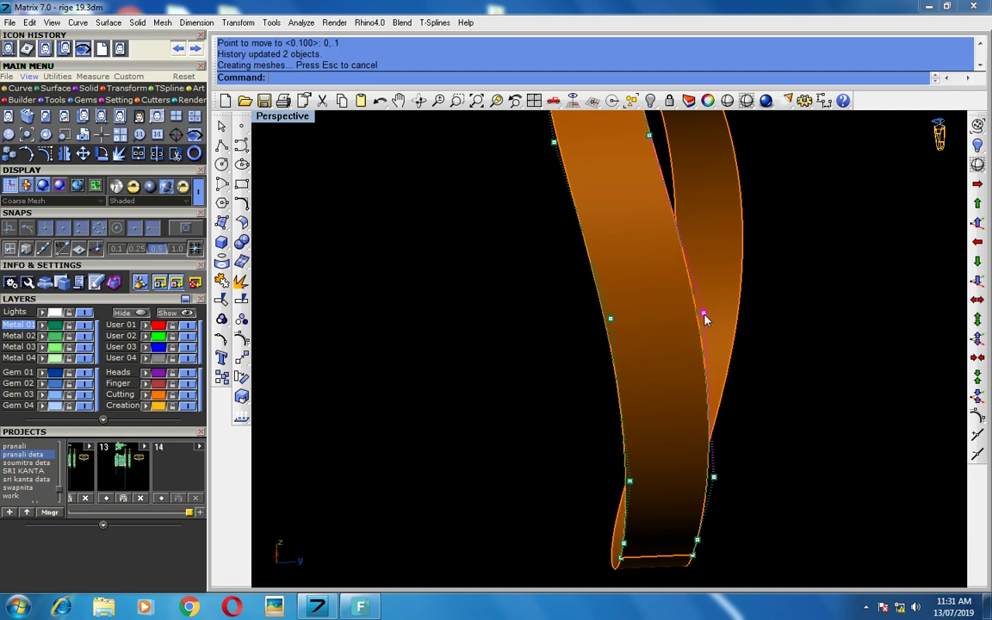
pyautogui.moveTo(673, 325)
pyautogui.mouseDown(button='right')
pyautogui.moveTo(660, 283)
pyautogui.moveTo(664, 317)
pyautogui.moveTo(684, 321)
pyautogui.moveTo(666, 257)
pyautogui.moveTo(703, 245)
pyautogui.mouseUp(button='right')
pyautogui.hotkey('ctrl', 'F1')
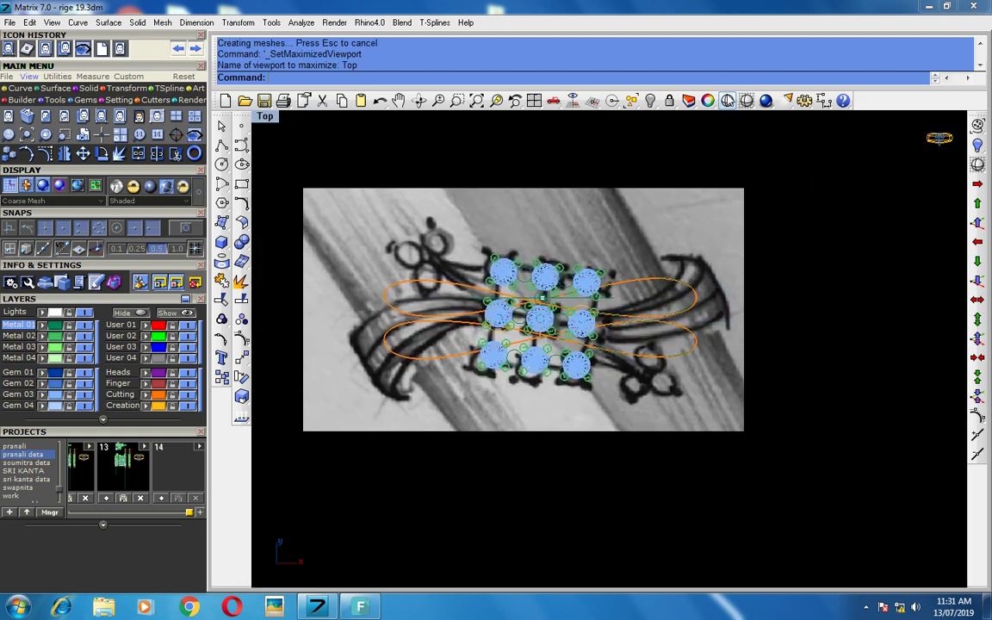
# - Shade the maximized Top view, zoom in, and select all nine gem settings
pyautogui.click(748, 102)
pyautogui.scroll(4, 713, 274)
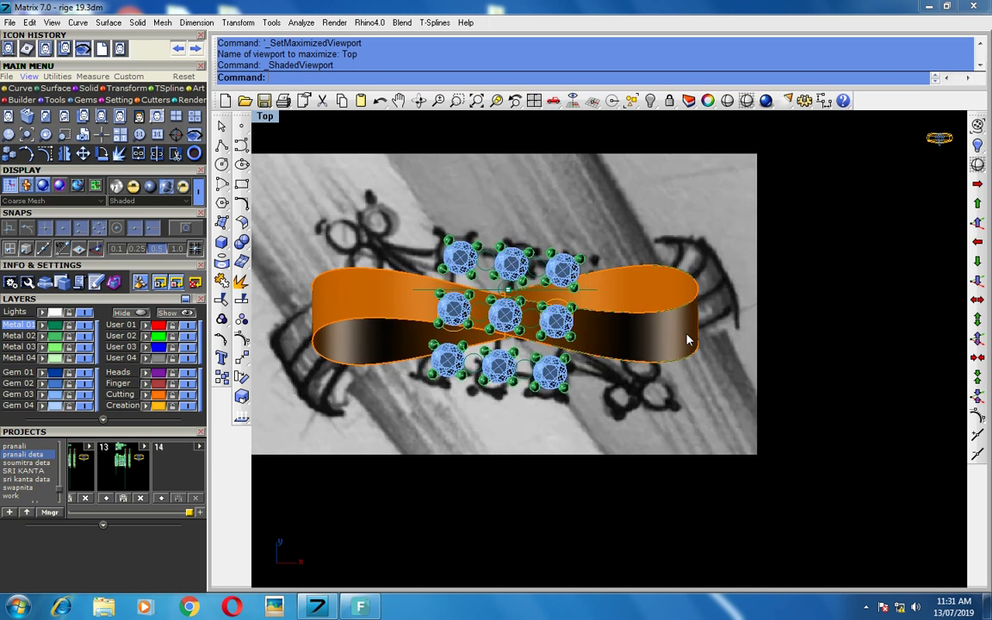
pyautogui.scroll(2, 554, 319)
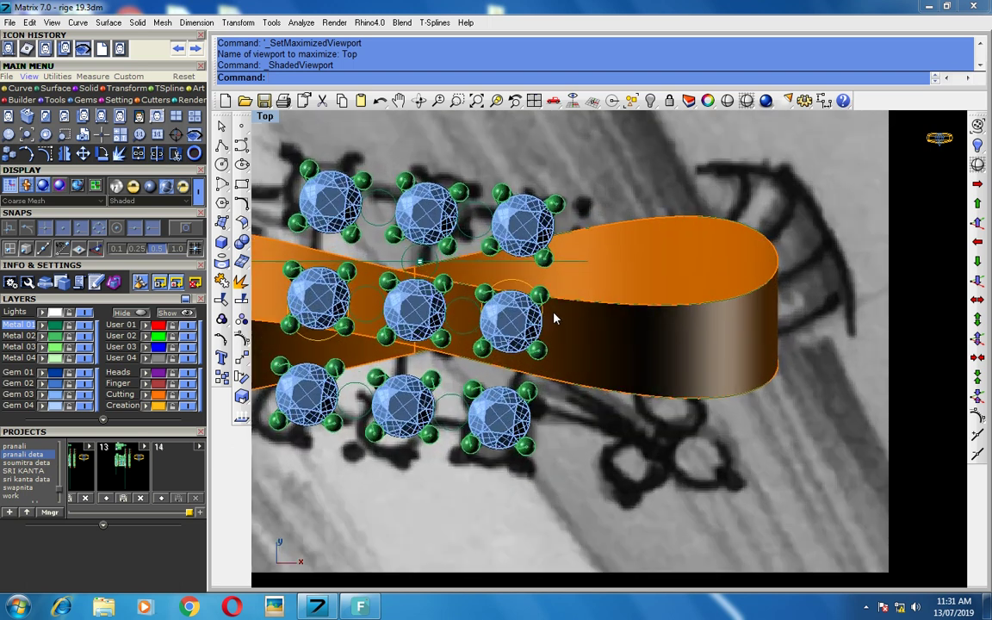
pyautogui.scroll(-2, 655, 321)
pyautogui.scroll(3, 566, 324)
pyautogui.scroll(2, 566, 324)
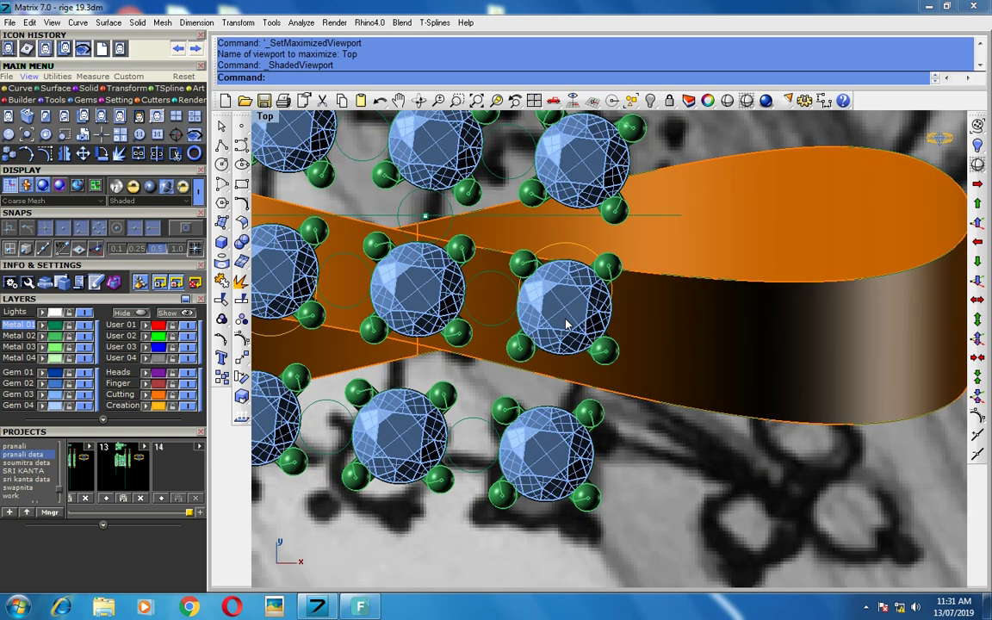
pyautogui.click(566, 324)
pyautogui.scroll(-1, 644, 326)
pyautogui.scroll(-2, 650, 324)
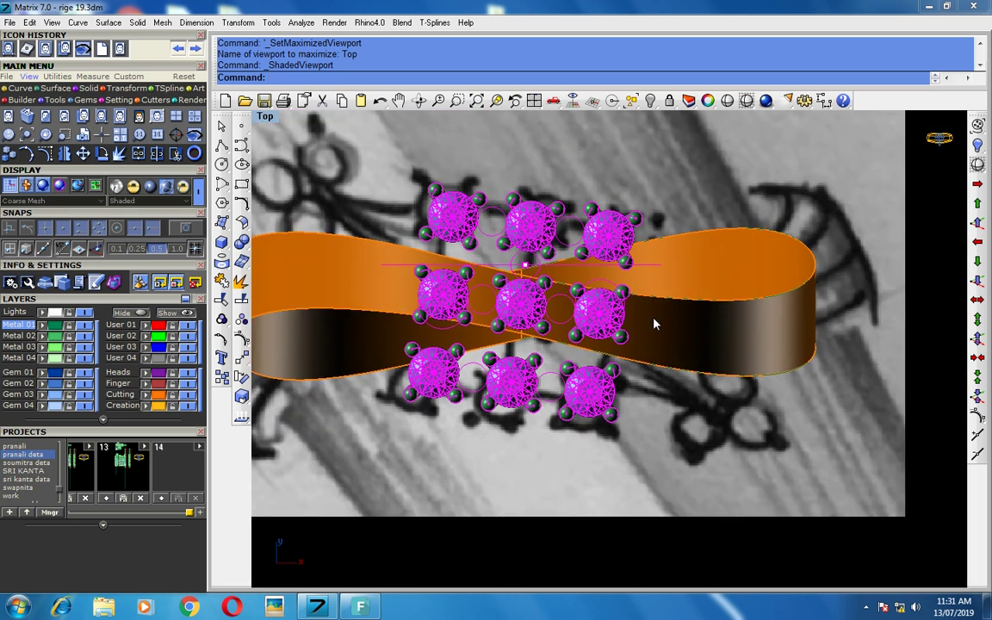
pyautogui.scroll(-1, 650, 325)
pyautogui.scroll(-1, 642, 326)
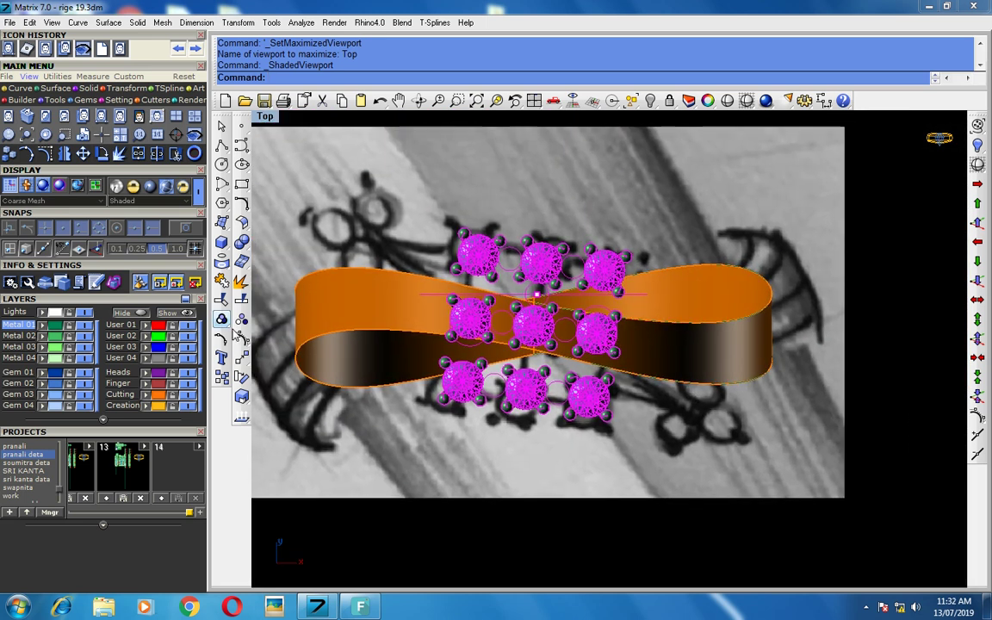
# - Start a rotated copy of the gems, cancel it, and restore shaded display
pyautogui.click(242, 375)
pyautogui.write('q')
pyautogui.press('Return')
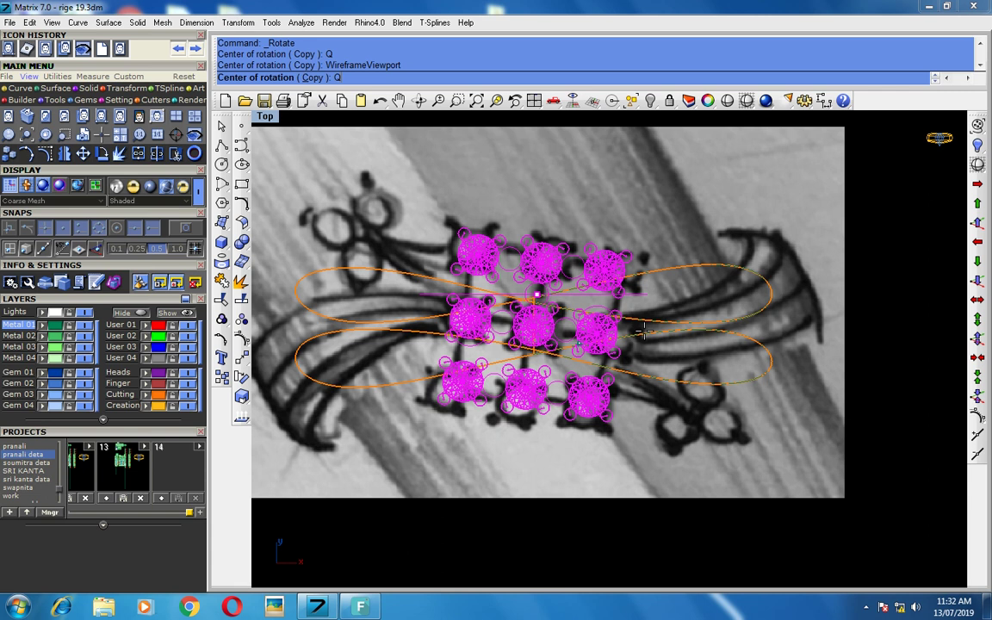
pyautogui.scroll(1, 652, 336)
pyautogui.press('Escape')
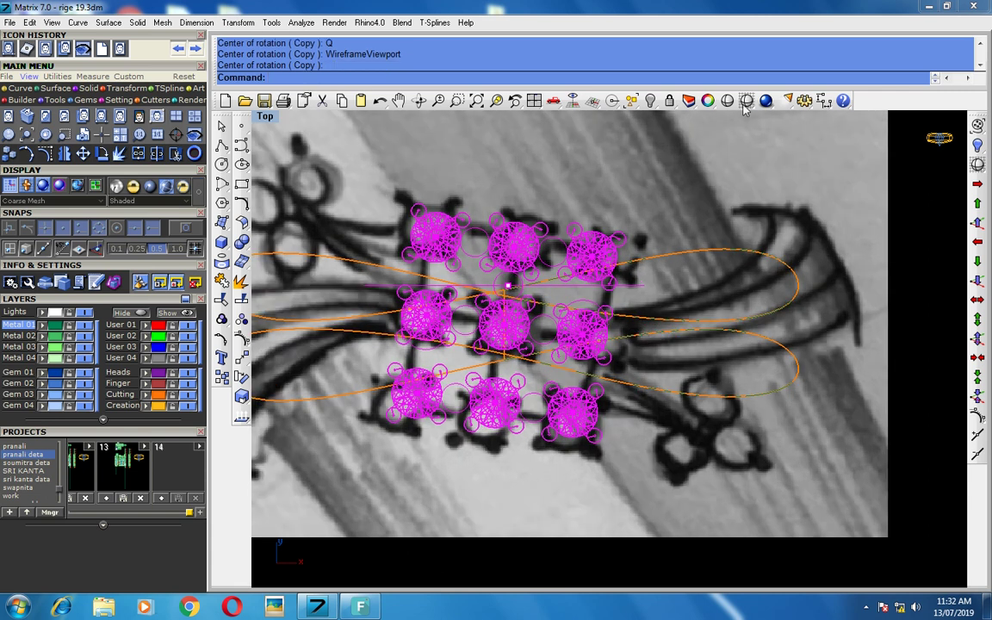
pyautogui.click(746, 101)
# - Rotate a copy of the gems about centre 0 using two reference points on the band
pyautogui.click(242, 376)
pyautogui.write('0')
pyautogui.press('Return')
pyautogui.scroll(1, 722, 319)
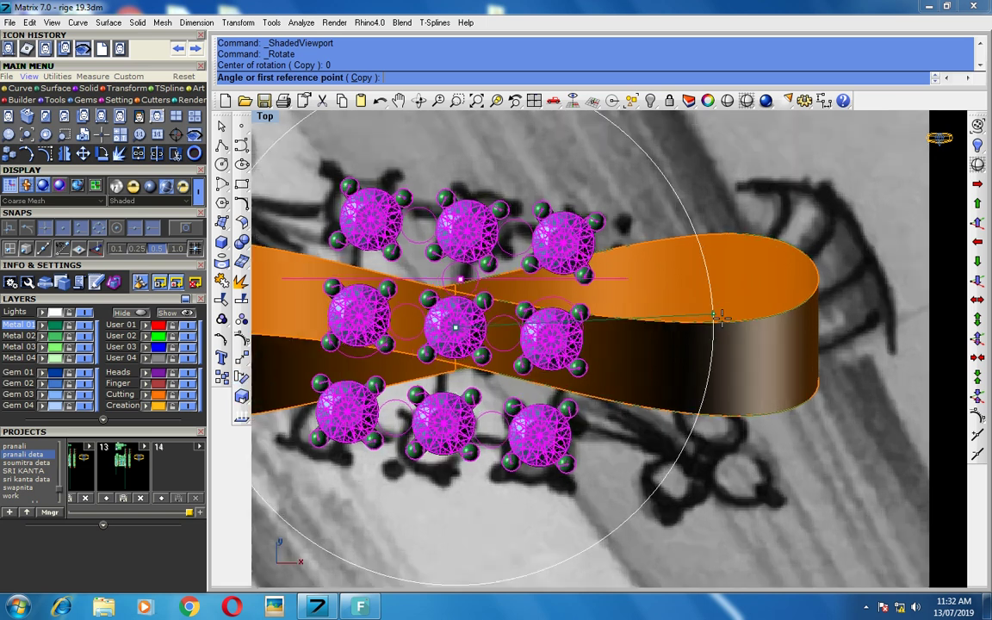
pyautogui.scroll(1, 722, 319)
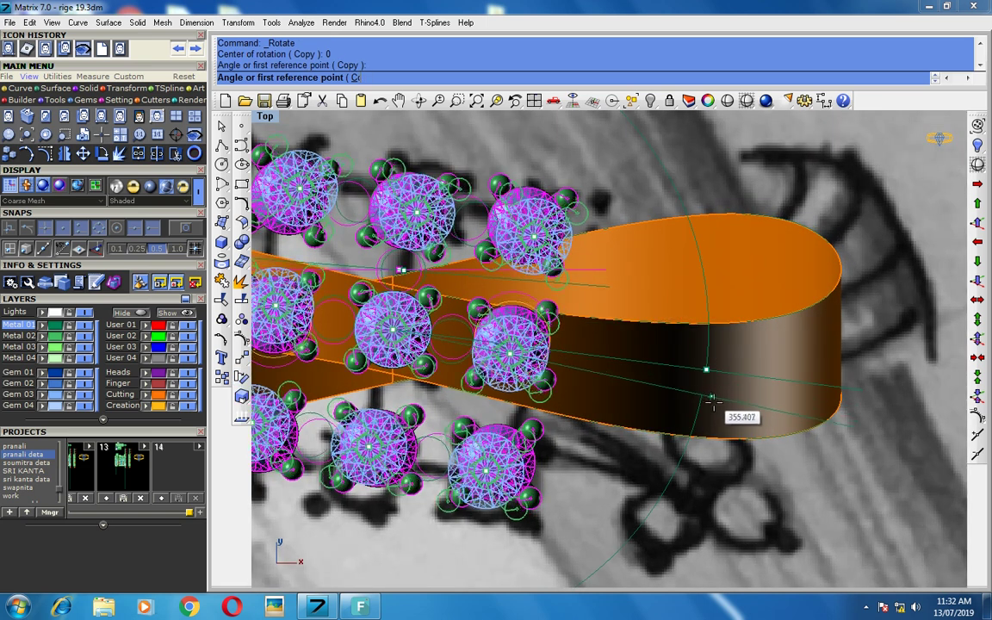
pyautogui.click(713, 401)
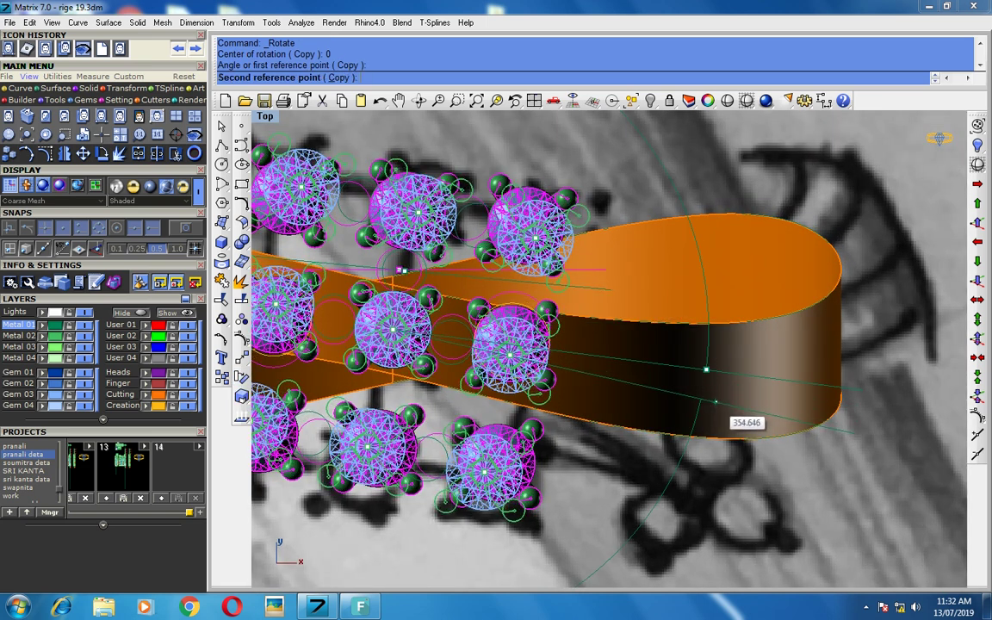
pyautogui.click(718, 405)
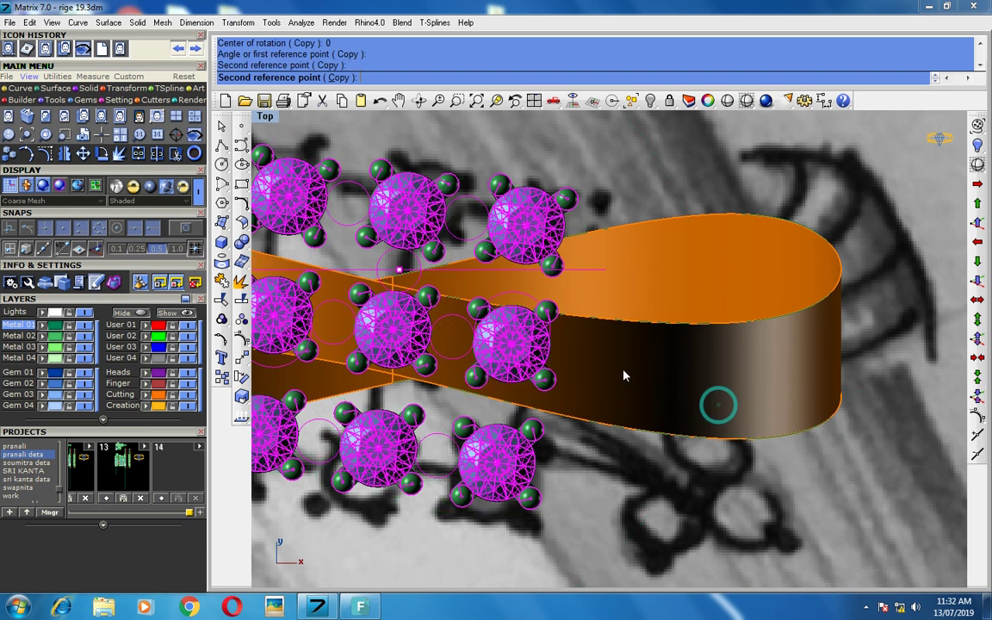
pyautogui.scroll(-3, 611, 371)
pyautogui.scroll(-2, 775, 362)
# - Zoom and pan the Top view to frame the ring and gem cluster
pyautogui.scroll(-1, 811, 357)
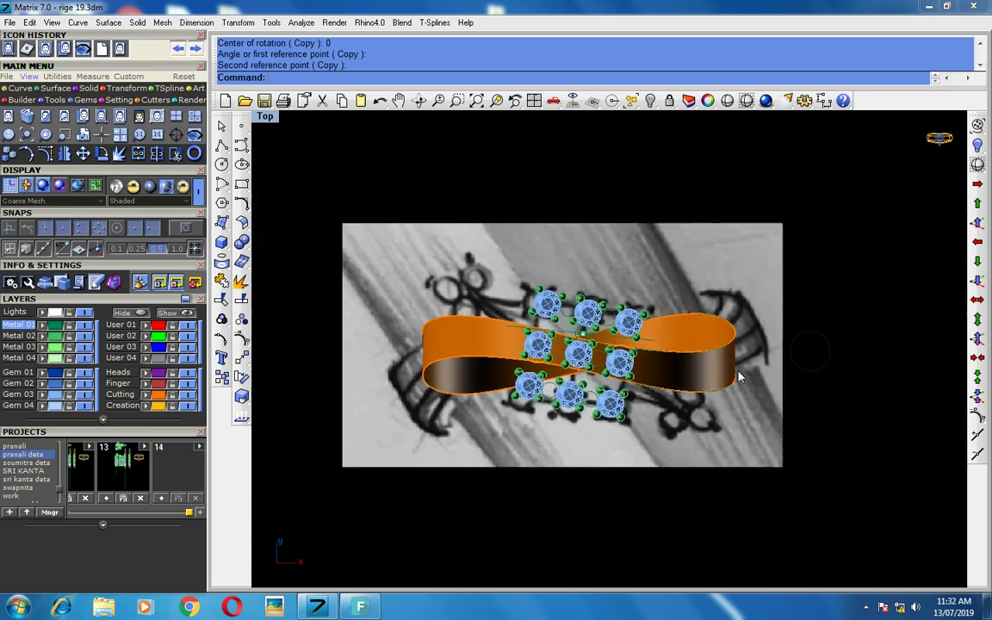
pyautogui.scroll(-1, 707, 405)
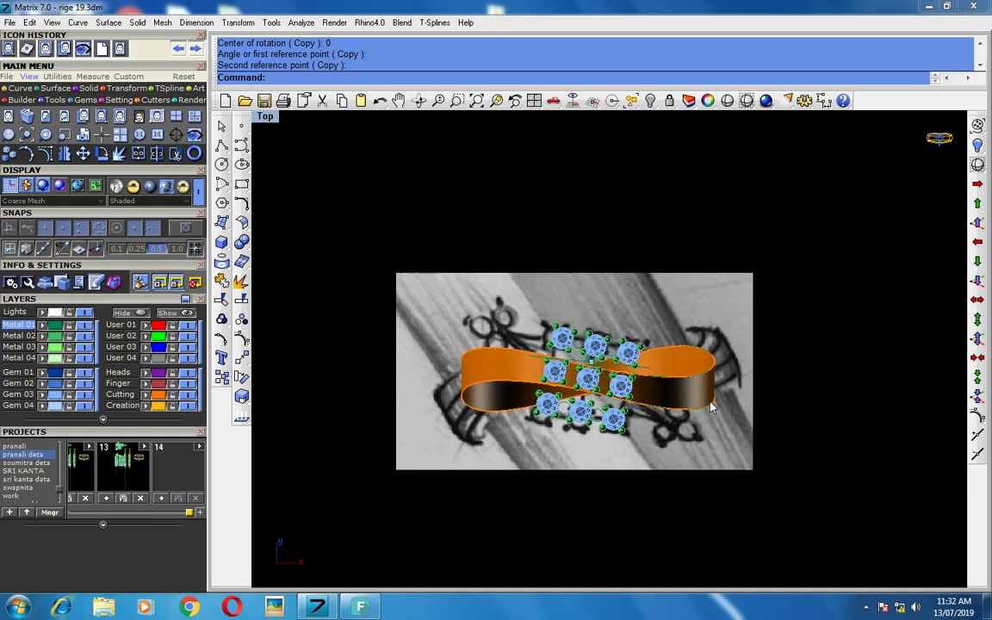
pyautogui.scroll(-1, 702, 401)
pyautogui.scroll(2, 650, 394)
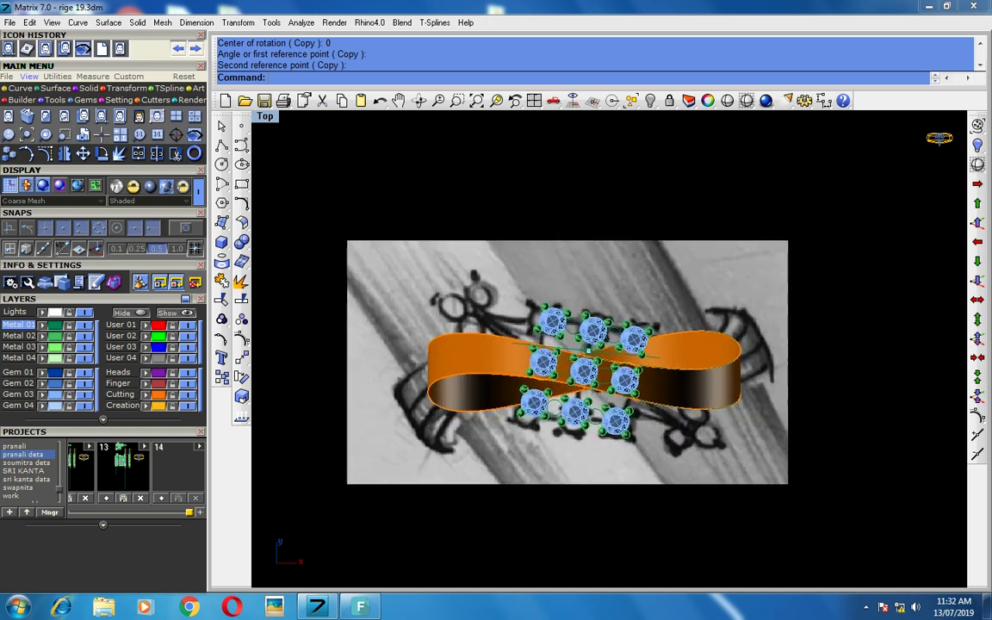
pyautogui.scroll(1, 650, 394)
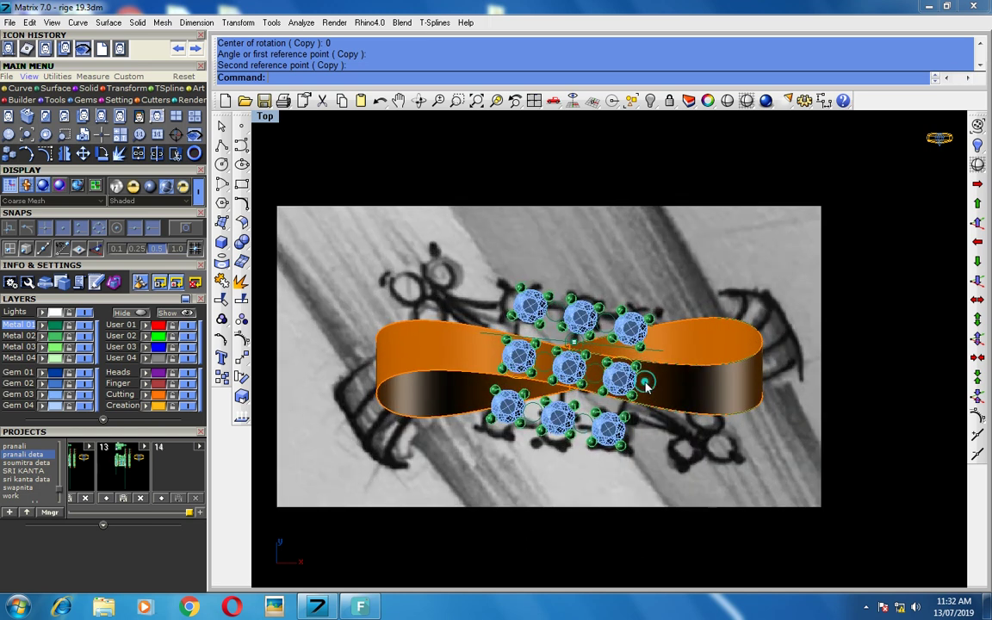
pyautogui.moveTo(646, 388); pyautogui.dragTo(622, 383, button='right')
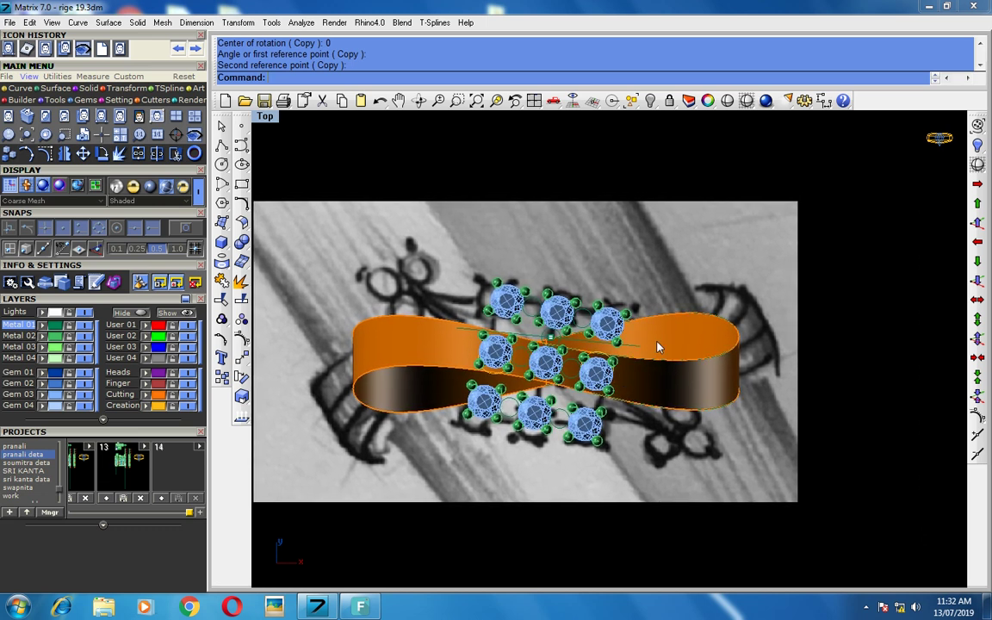
pyautogui.moveTo(657, 347); pyautogui.dragTo(642, 374, button='right')
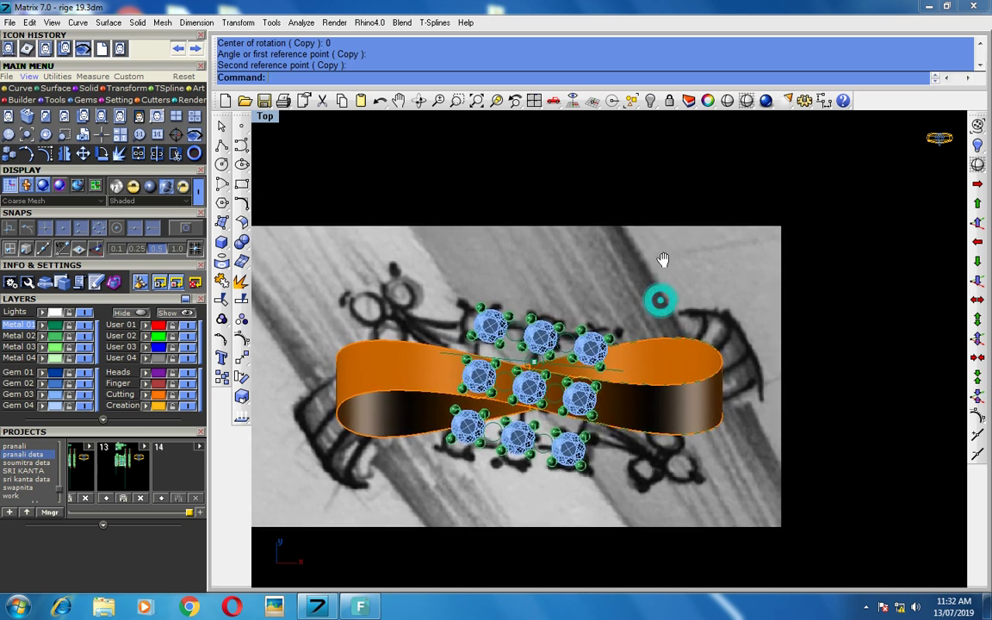
pyautogui.moveTo(659, 297); pyautogui.dragTo(656, 271, button='right')
pyautogui.scroll(-1, 657, 270)
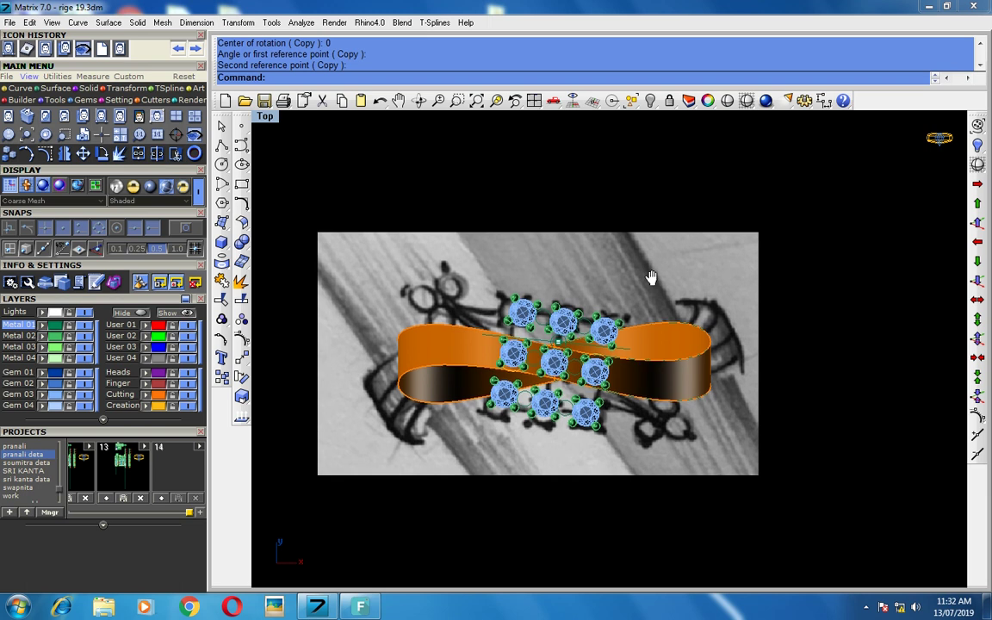
pyautogui.scroll(-1, 663, 265)
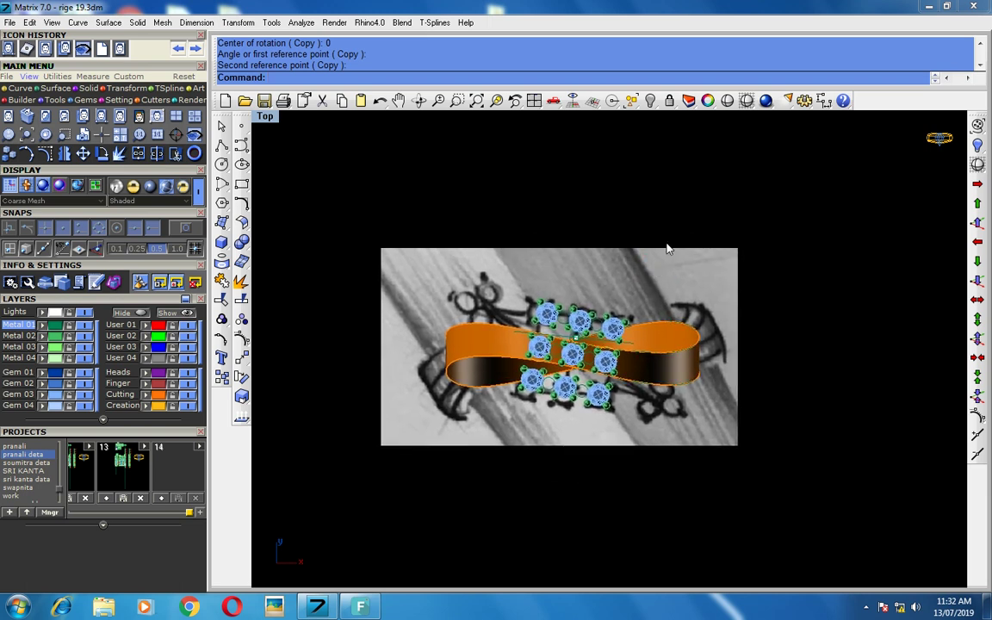
pyautogui.scroll(1, 668, 255)
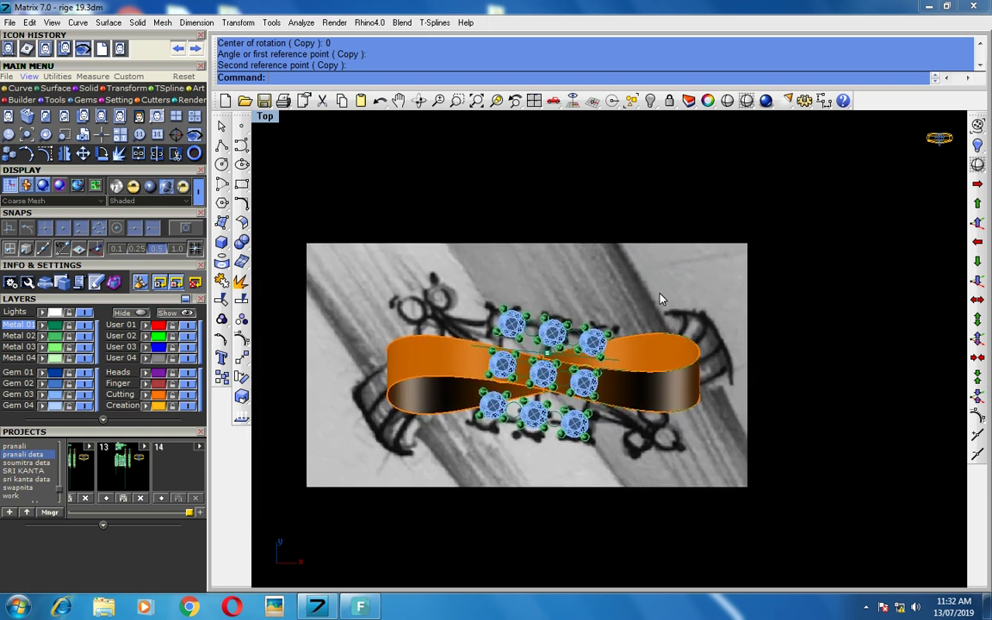
pyautogui.scroll(-1, 631, 293)
# - Switch the Top view to wireframe, recentre the ring, and maximize the Perspective view
pyautogui.click(746, 101)
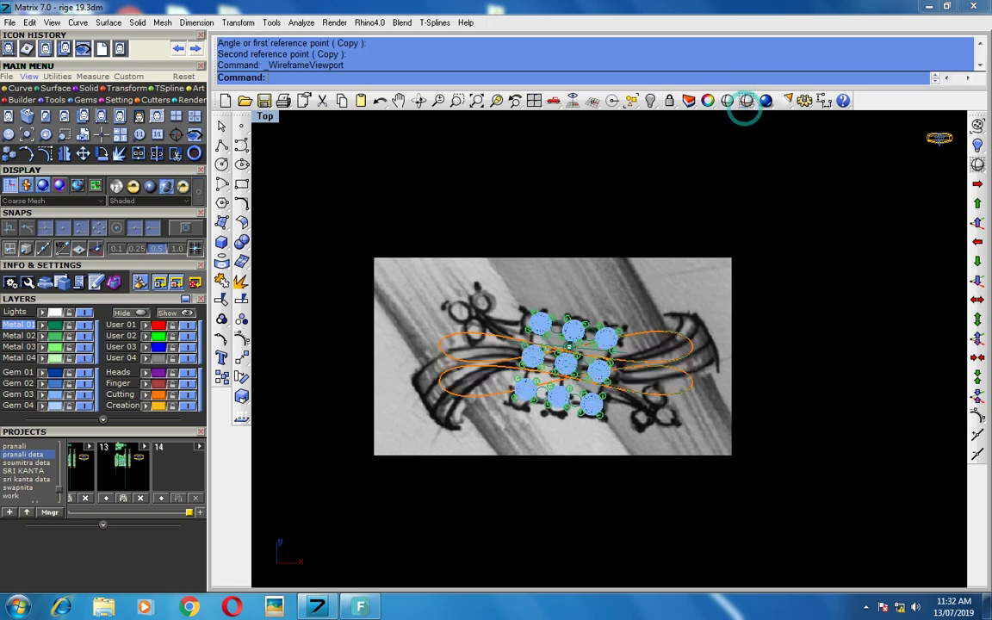
pyautogui.scroll(1, 681, 361)
pyautogui.scroll(1, 683, 366)
pyautogui.scroll(-1, 683, 366)
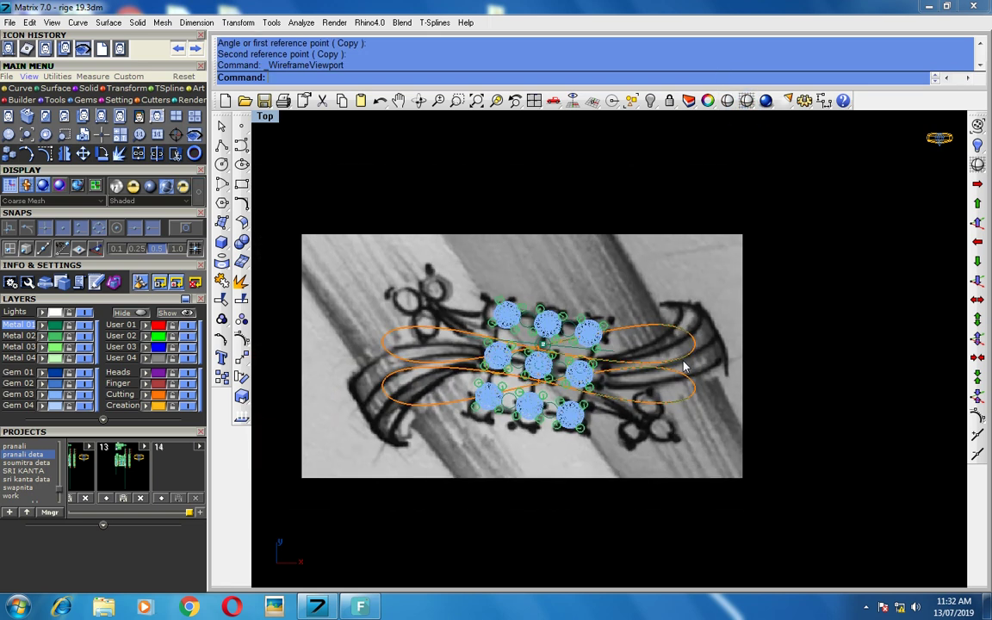
pyautogui.scroll(-1, 683, 366)
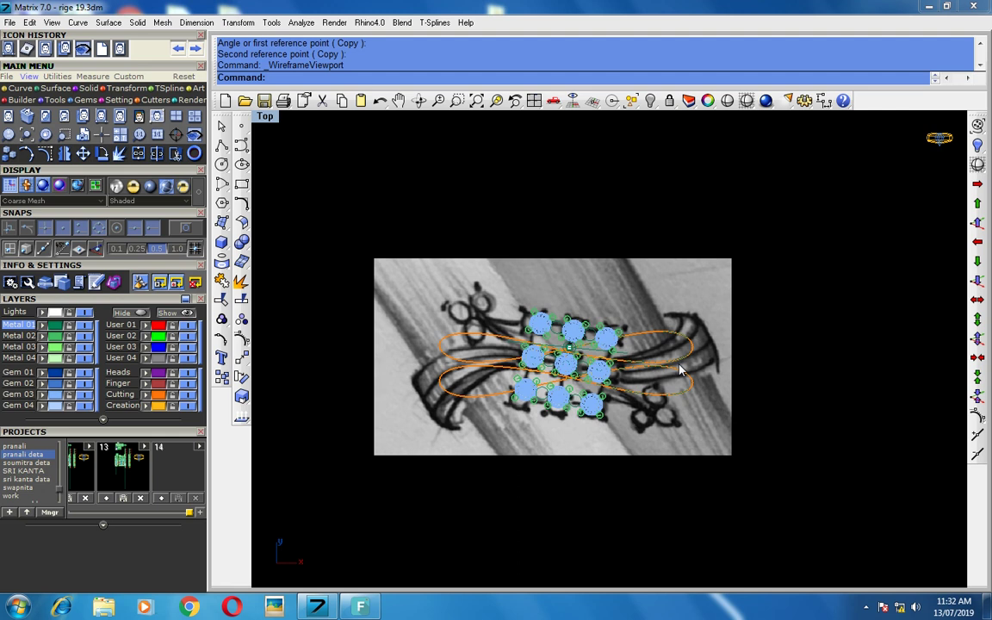
pyautogui.scroll(1, 705, 345)
pyautogui.scroll(1, 709, 353)
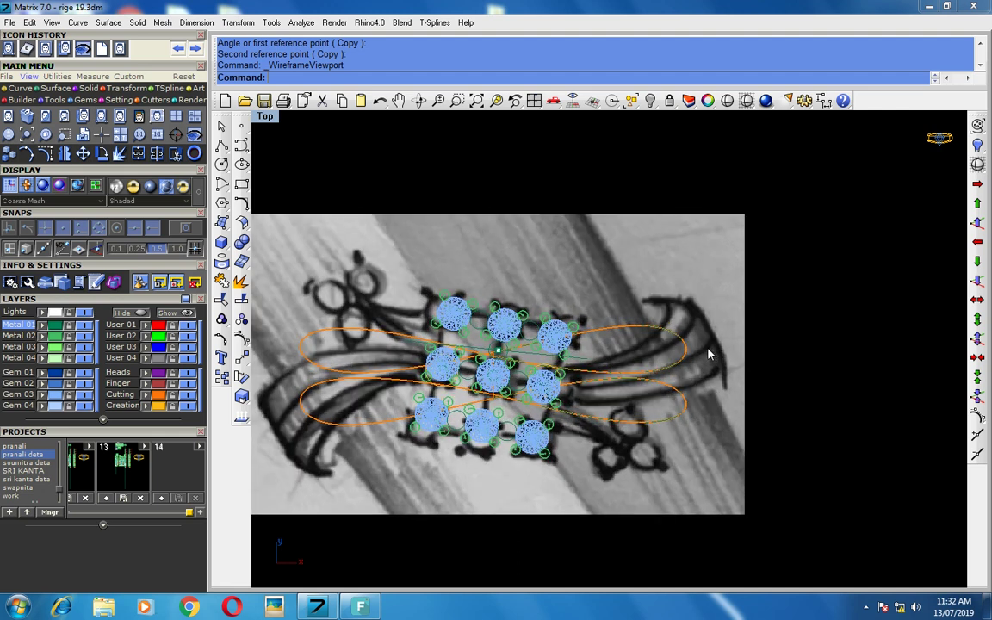
pyautogui.moveTo(701, 355); pyautogui.dragTo(686, 360, button='right')
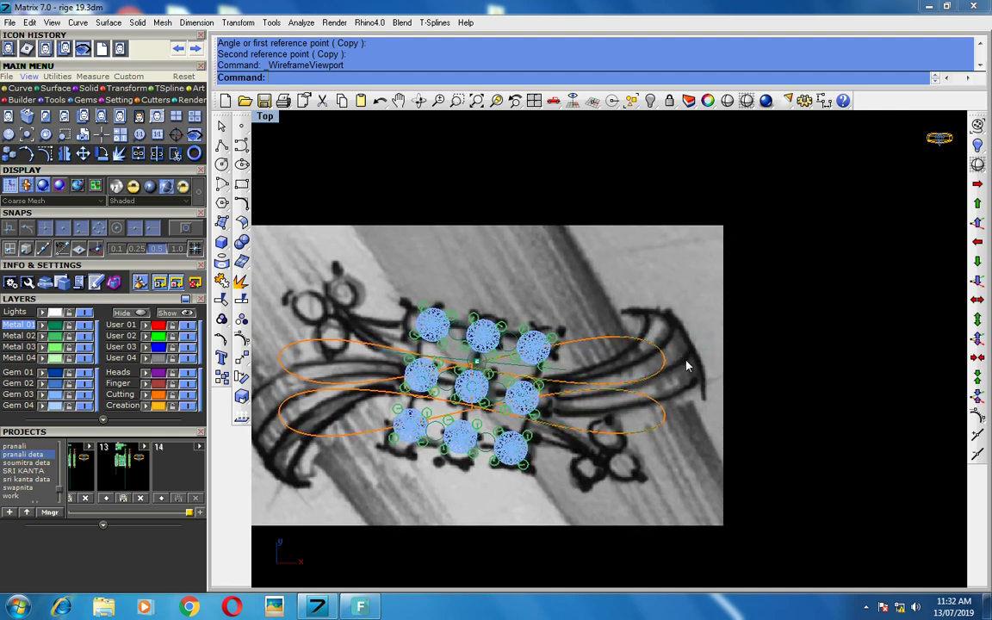
pyautogui.hotkey('ctrl', 'F4')
# - Select the two ribbon band surfaces and unlock them
pyautogui.moveTo(686, 317)
pyautogui.mouseDown(button='right')
pyautogui.moveTo(709, 344)
pyautogui.moveTo(780, 281)
pyautogui.mouseUp(button='right')
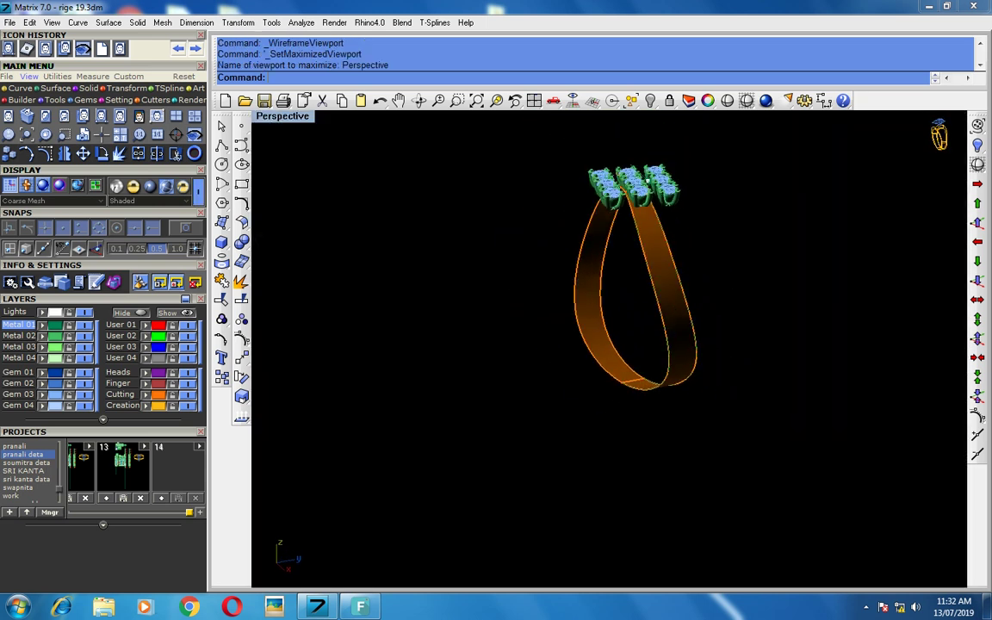
pyautogui.moveTo(782, 281); pyautogui.dragTo(589, 346)
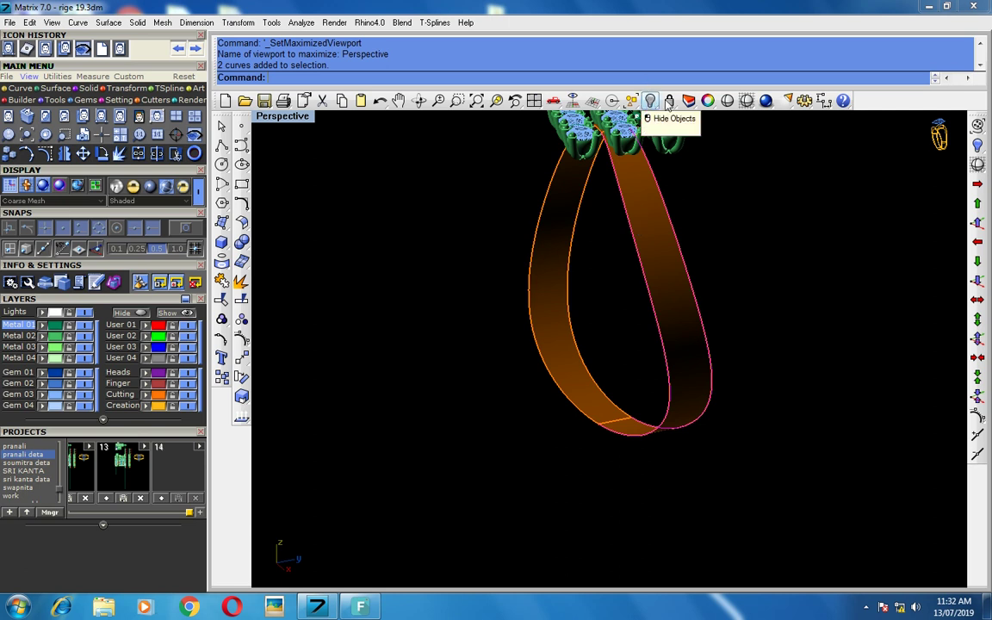
pyautogui.hotkey('ctrl', 'alt', 'l')
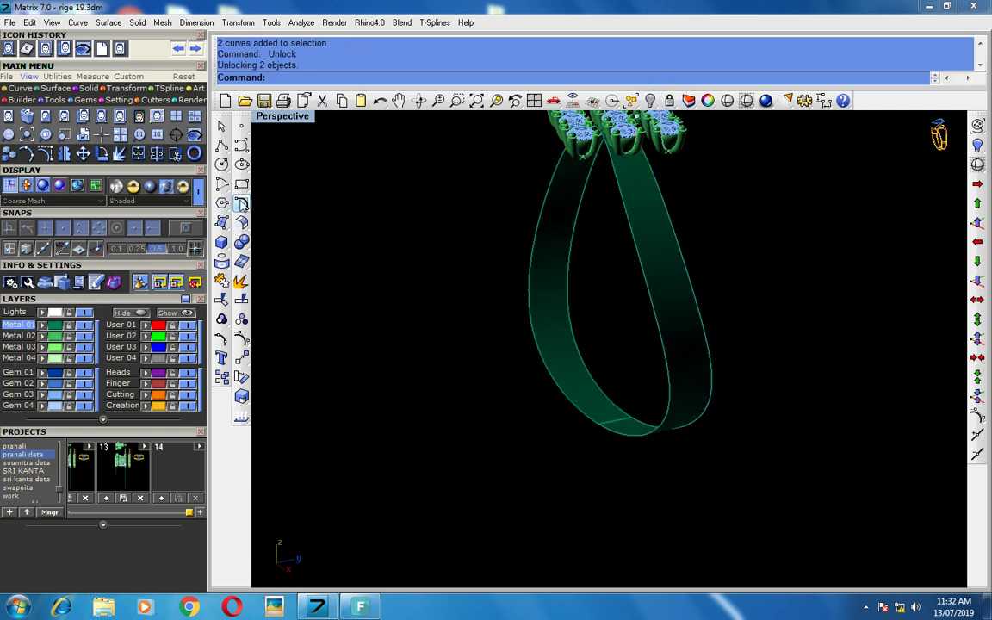
# - Offset curves 1 unit inward along each band surface from its edges
pyautogui.click(242, 200)
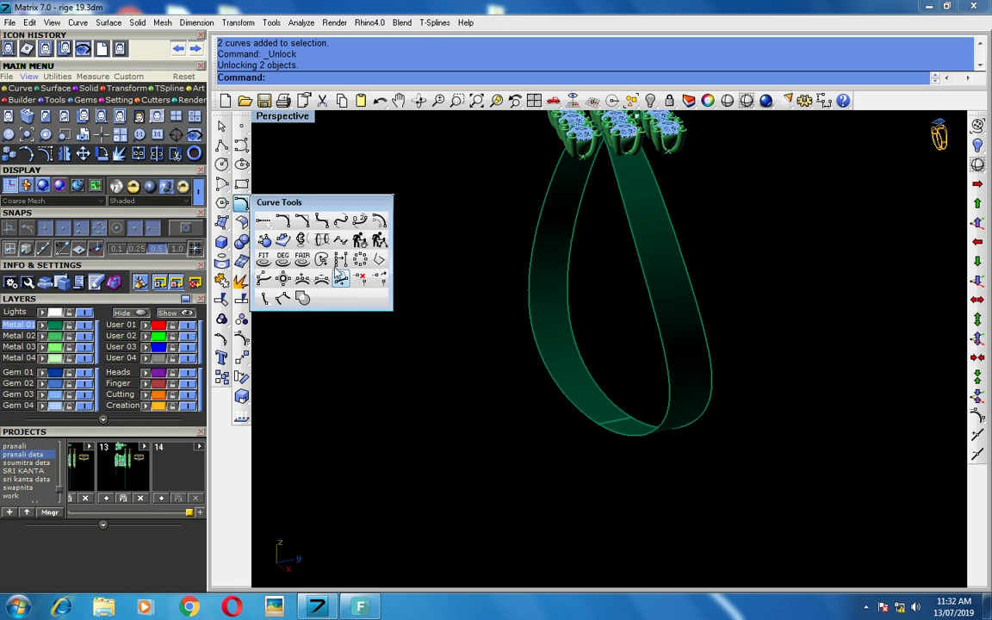
pyautogui.click(283, 243)
pyautogui.click(686, 282)
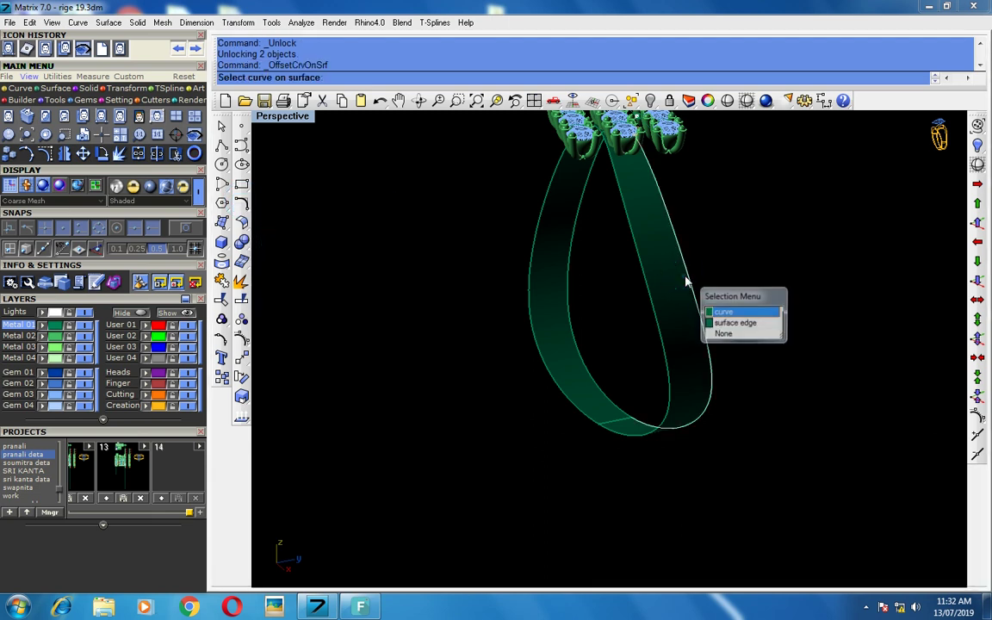
pyautogui.press('Return')
pyautogui.press('Return')
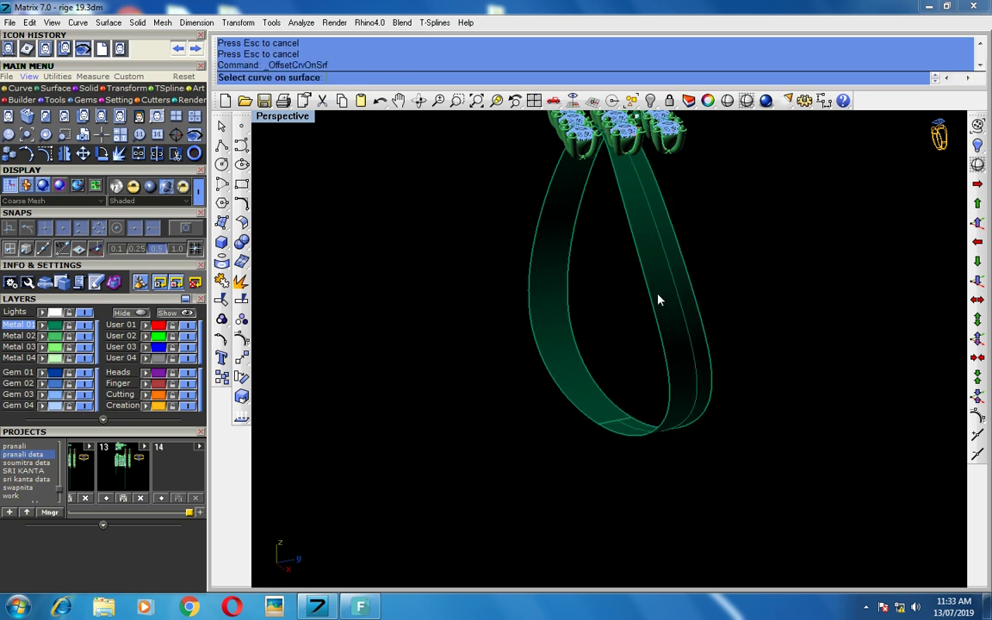
pyautogui.click(652, 308)
pyautogui.press('Down')
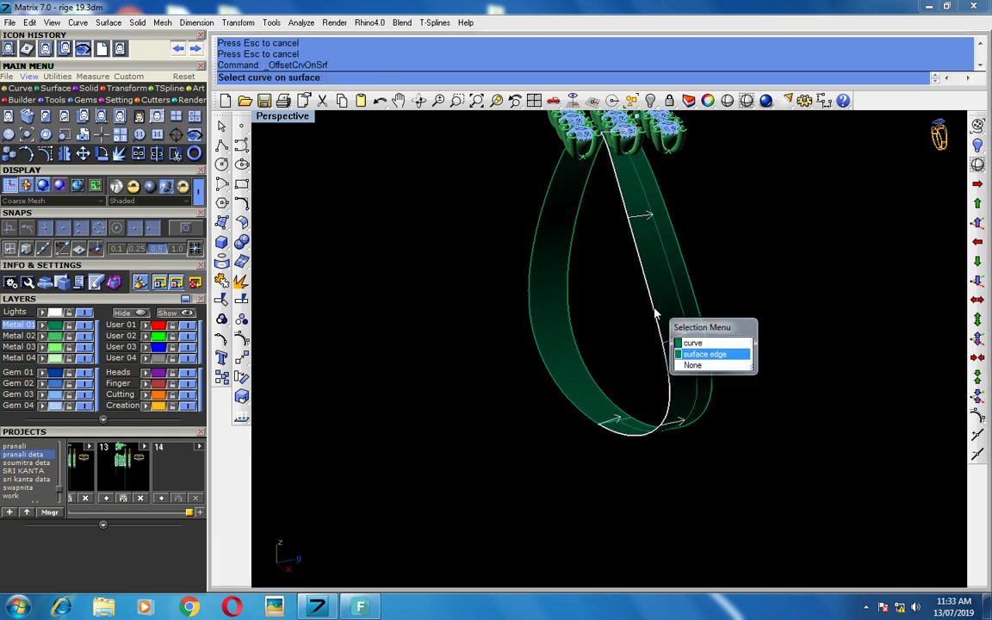
pyautogui.press('Return')
pyautogui.press('Return')
pyautogui.moveTo(720, 315)
pyautogui.mouseDown(button='right')
pyautogui.moveTo(664, 312)
pyautogui.moveTo(676, 293)
pyautogui.moveTo(704, 354)
pyautogui.mouseUp(button='right')
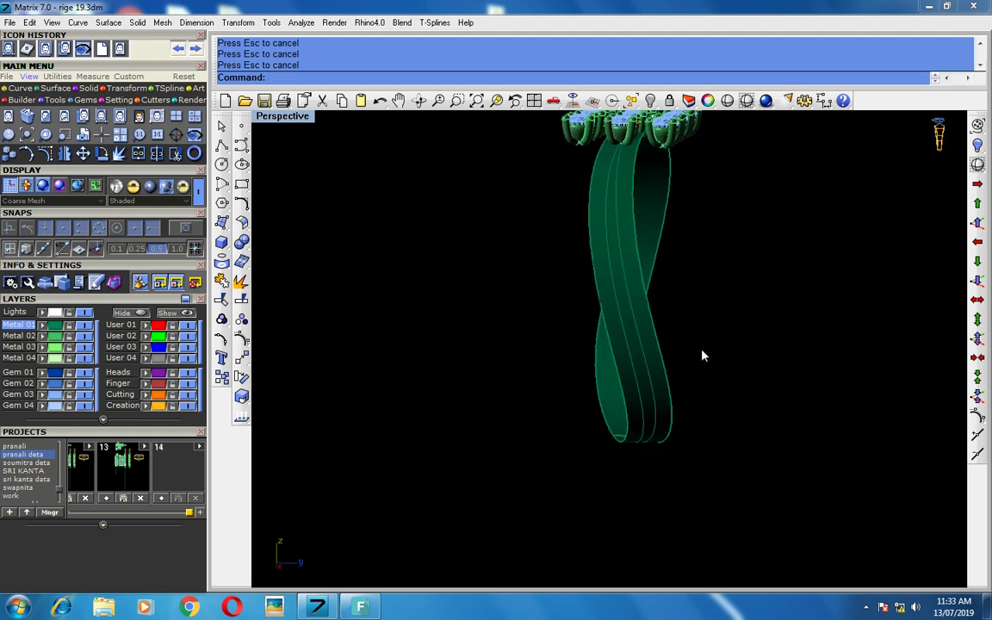
# - Draw a flat plane surface across the lower ring shank
pyautogui.click(223, 223)
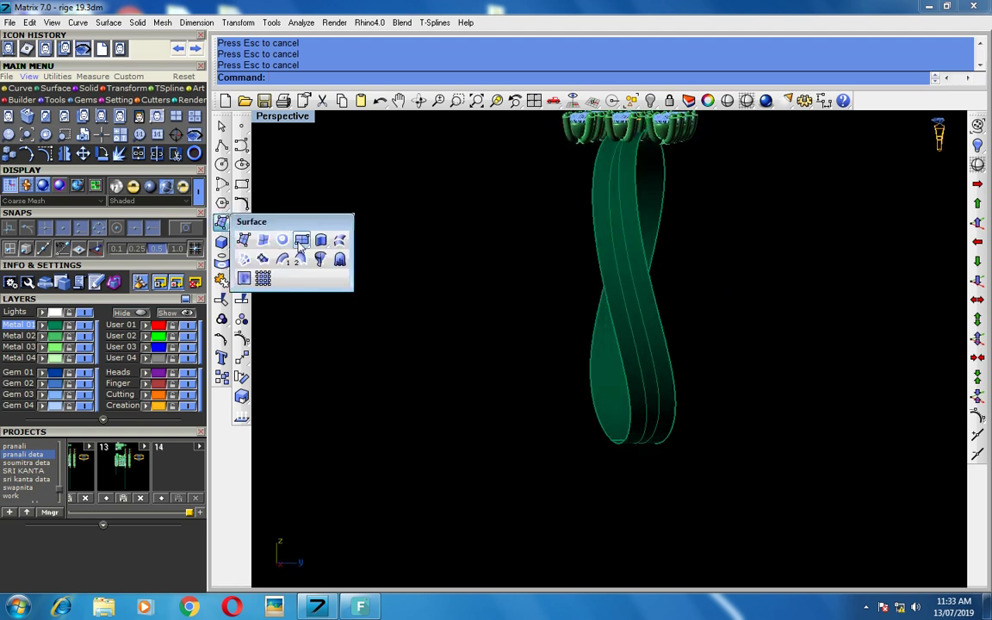
pyautogui.click(302, 242)
pyautogui.click(483, 295)
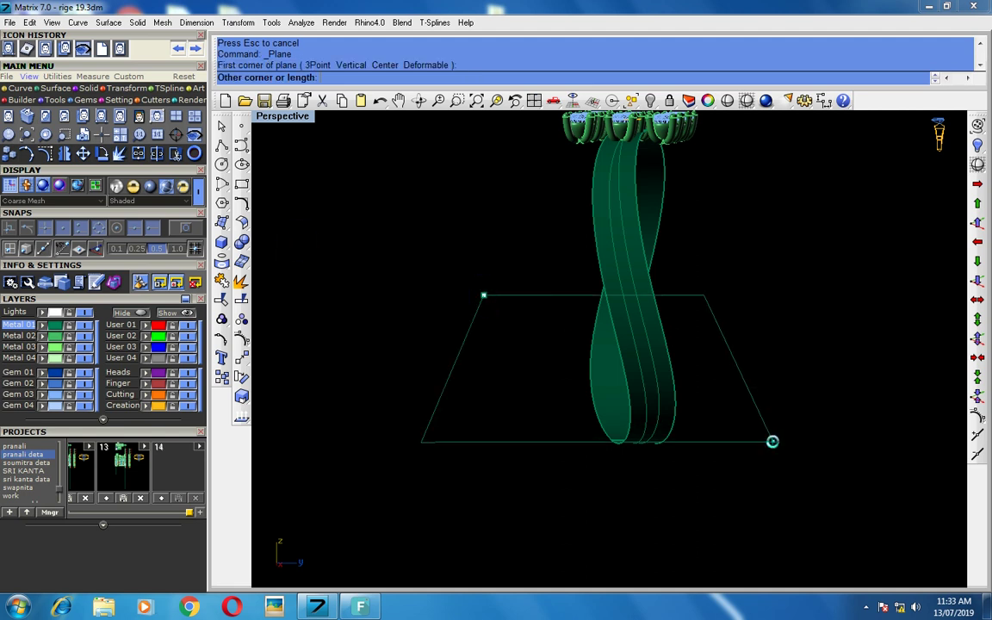
pyautogui.click(772, 441)
pyautogui.moveTo(731, 425); pyautogui.dragTo(614, 372, button='right')
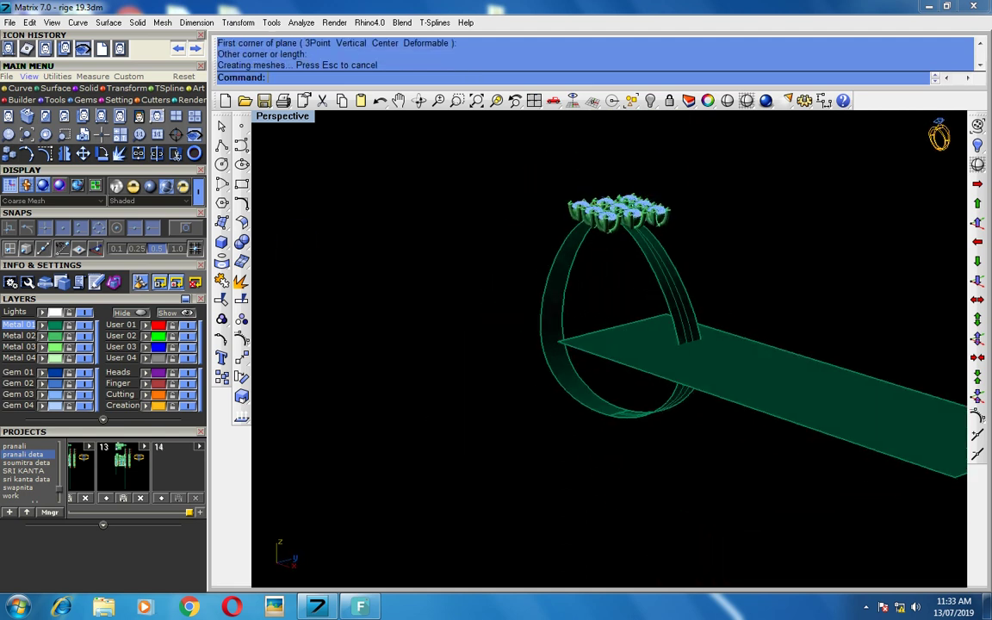
pyautogui.moveTo(725, 365); pyautogui.dragTo(741, 385, button='right')
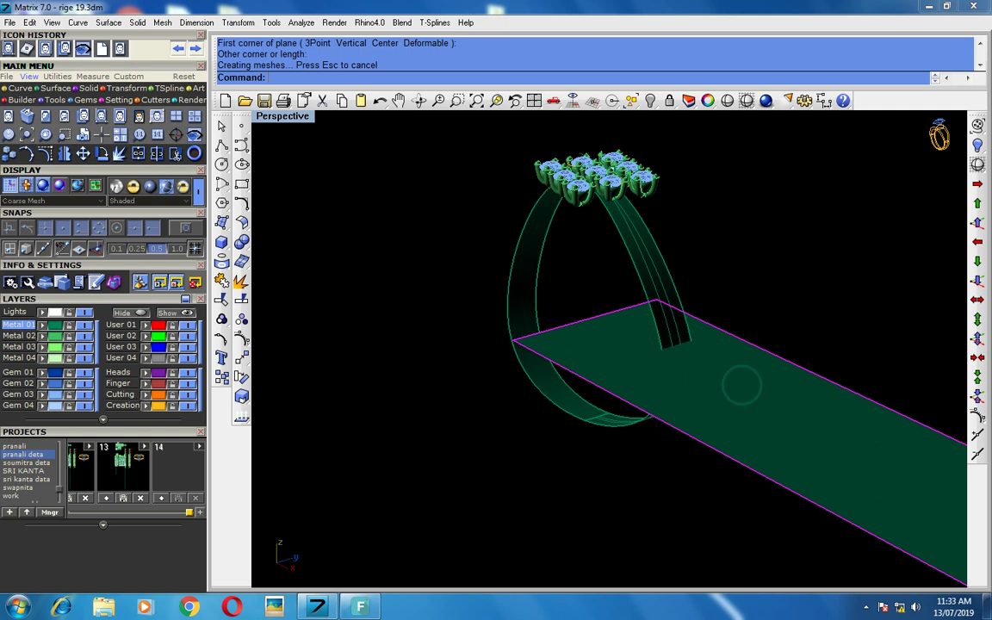
# - Offset the plane surface by 1.5 and delete the original thin plane
pyautogui.click(242, 222)
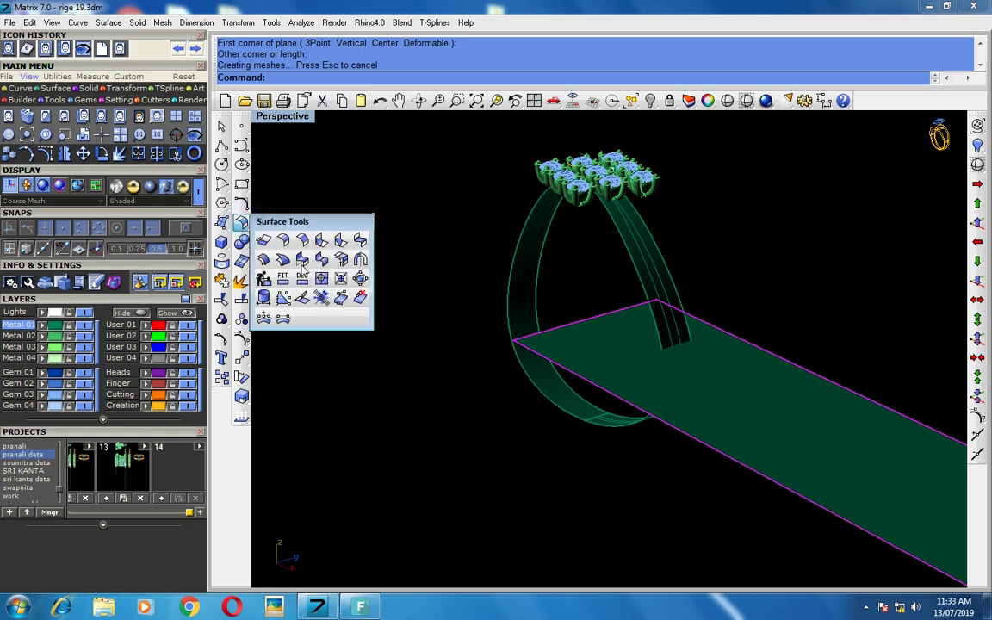
pyautogui.click(264, 260)
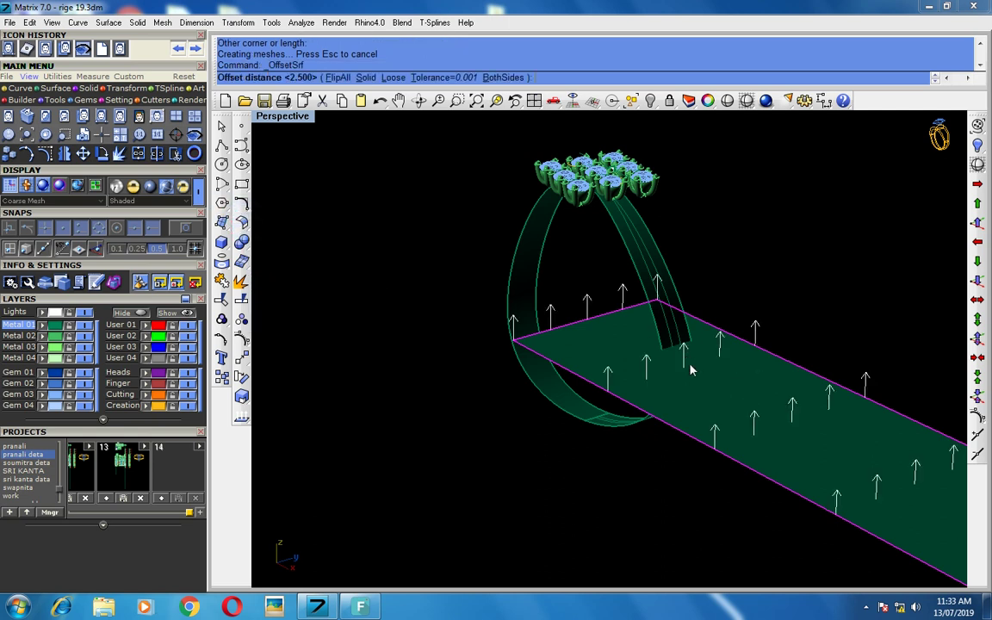
pyautogui.write('1.5')
pyautogui.press('Return')
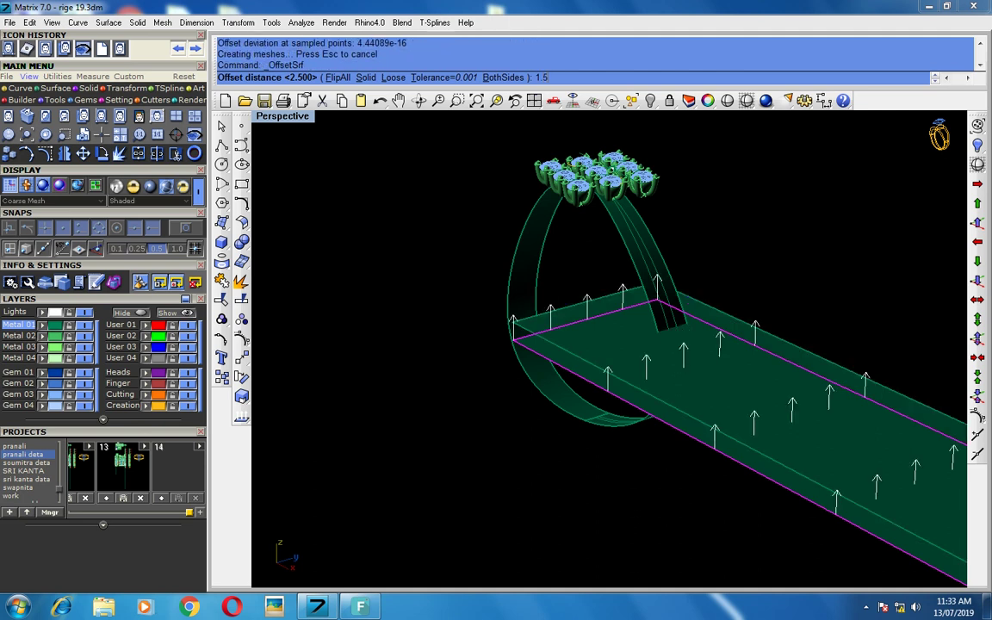
pyautogui.hotkey('ctrl', 'z')
pyautogui.moveTo(711, 396); pyautogui.dragTo(710, 334, button='right')
pyautogui.rightClick(752, 379)
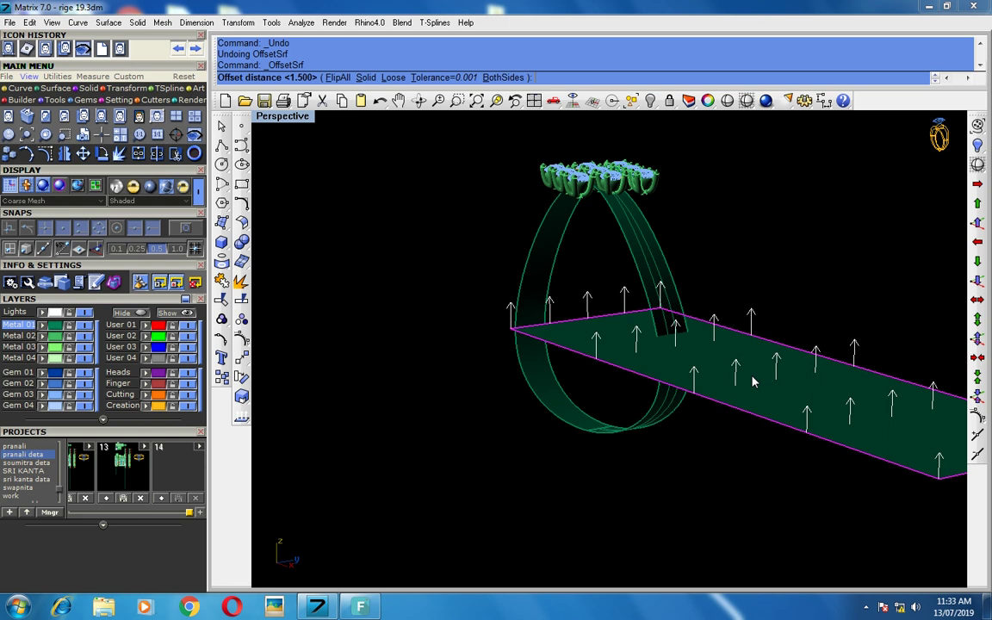
pyautogui.write('1')
pyautogui.rightClick(753, 381)
pyautogui.press('Delete')
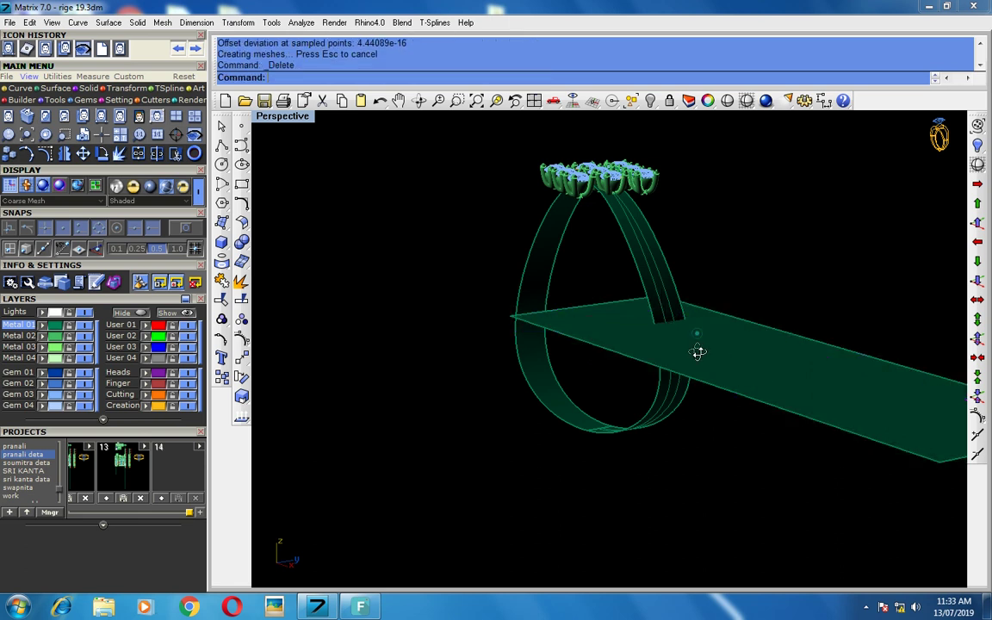
# - Select the two offset curves along the shank together with the cutting plane
pyautogui.scroll(1, 650, 245)
pyautogui.scroll(2, 602, 290)
pyautogui.scroll(1, 602, 290)
pyautogui.scroll(1, 648, 326)
pyautogui.click(648, 325)
pyautogui.click(681, 358)
pyautogui.click(630, 340)
pyautogui.click(667, 362)
pyautogui.click(762, 356)
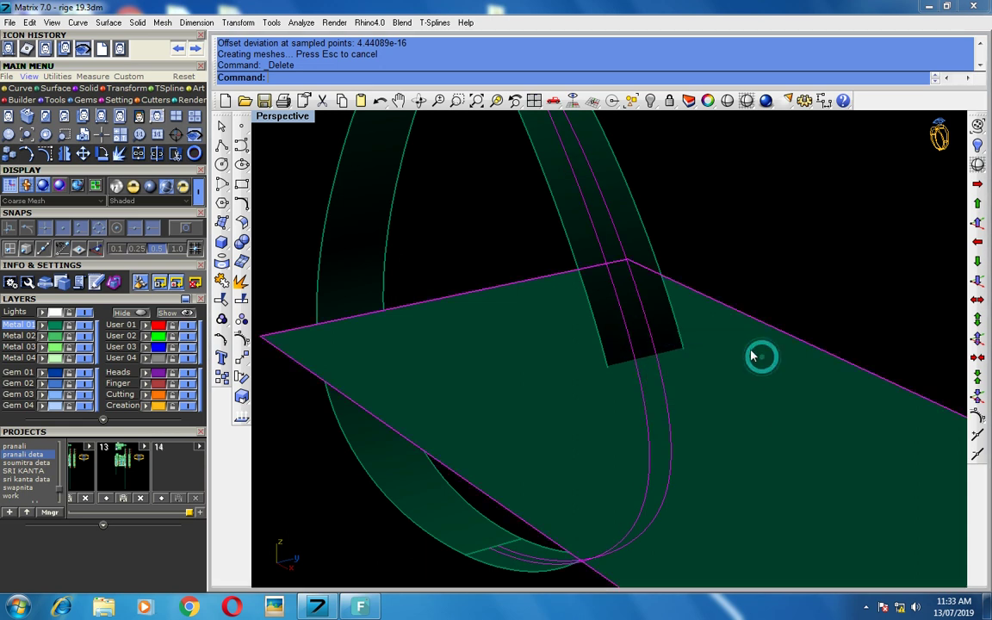
# - Trim the shank part inside the plane, hide the plane, and select the shank with its curves
pyautogui.click(222, 298)
pyautogui.scroll(2, 627, 296)
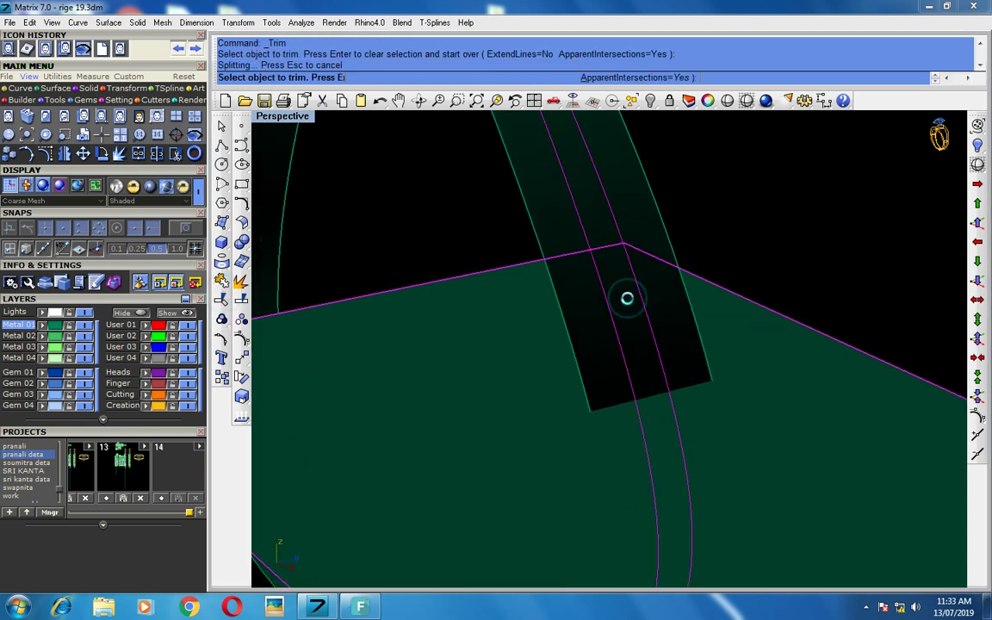
pyautogui.click(627, 298)
pyautogui.press('Return')
pyautogui.hotkey('ctrl', 'h')
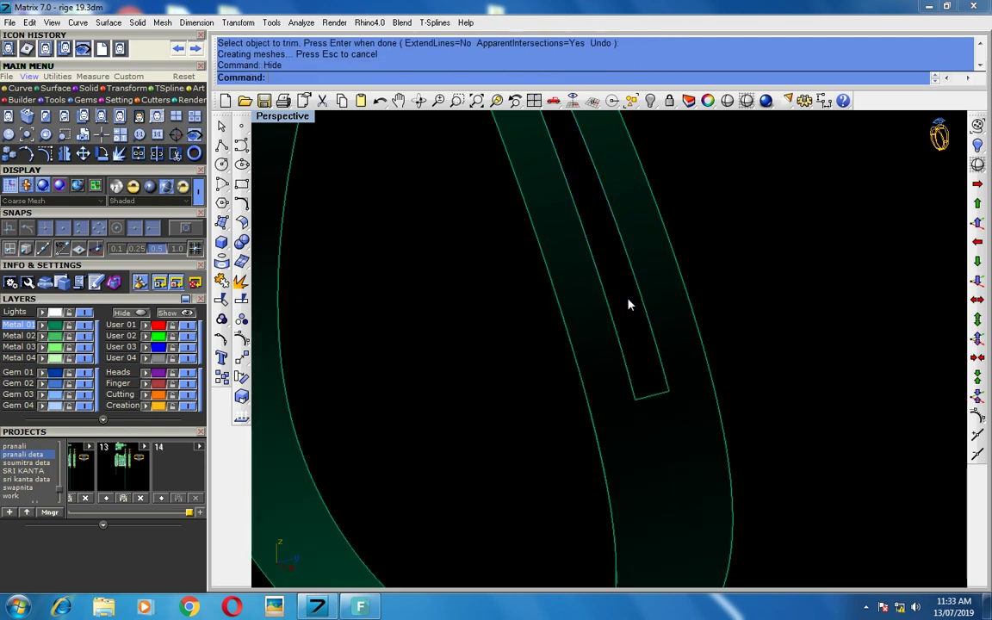
pyautogui.scroll(-3, 629, 304)
pyautogui.moveTo(592, 350)
pyautogui.mouseDown(button='right')
pyautogui.moveTo(481, 422)
pyautogui.moveTo(613, 324)
pyautogui.mouseUp(button='right')
pyautogui.moveTo(677, 354); pyautogui.dragTo(700, 337, button='right')
# - Toggle the gradient background and group the shank surface with its two curves
pyautogui.hotkey('ctrl', 'a')
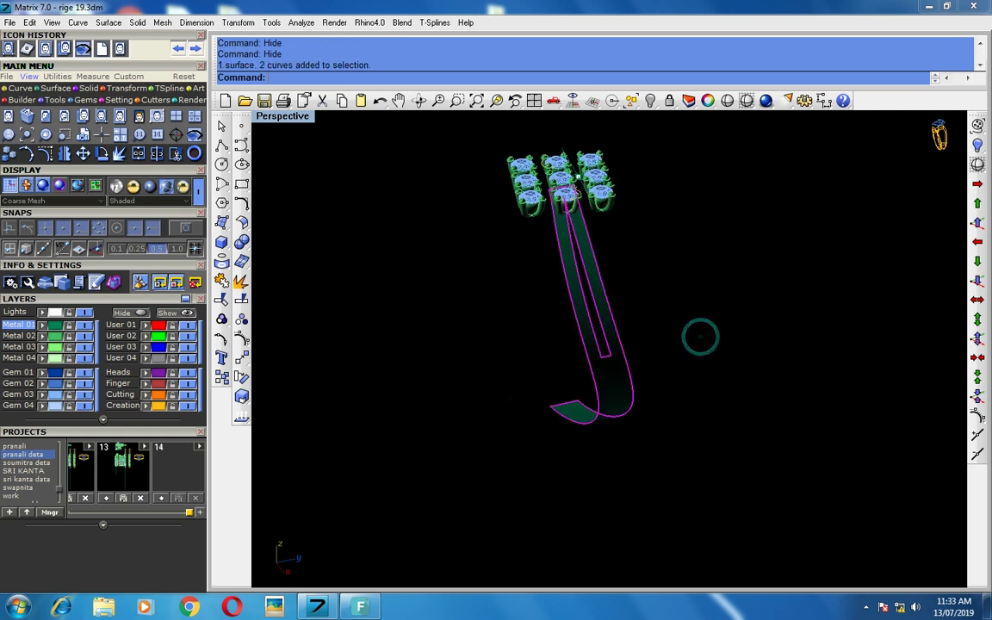
pyautogui.scroll(2, 625, 398)
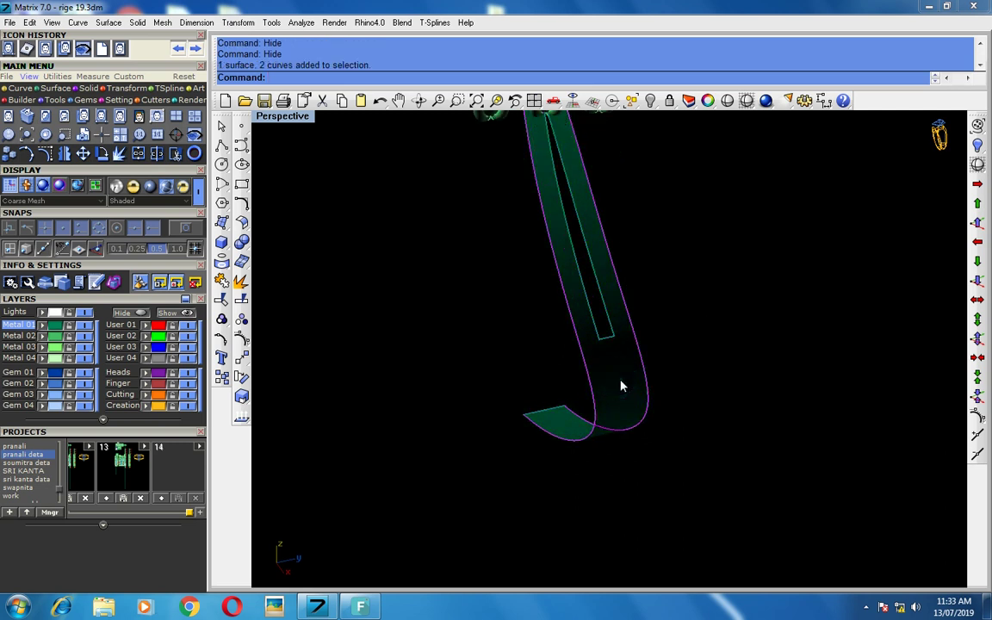
pyautogui.write('gradientView')
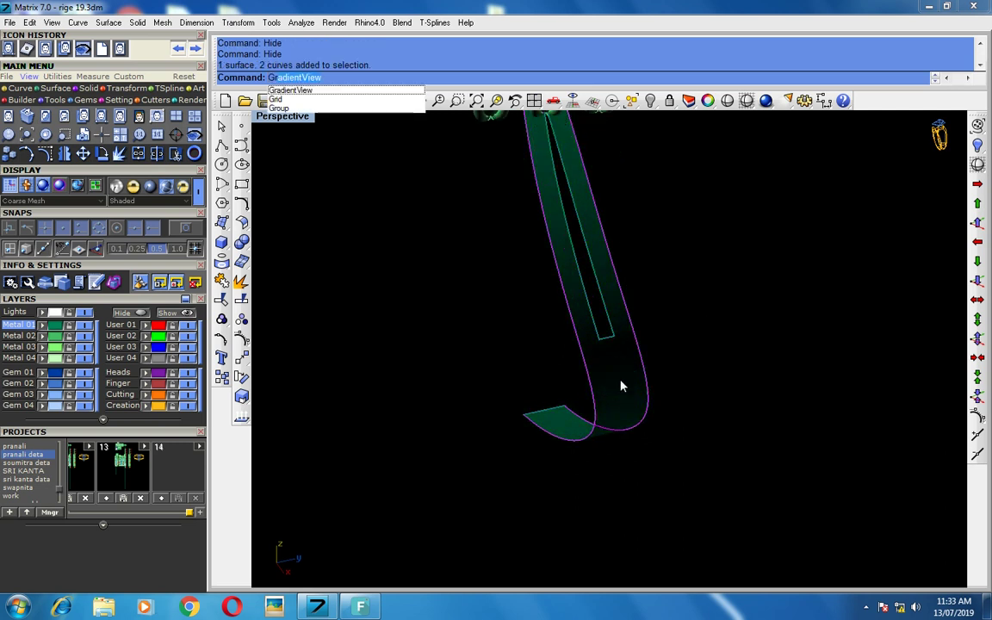
pyautogui.press('Return')
pyautogui.press('Return')
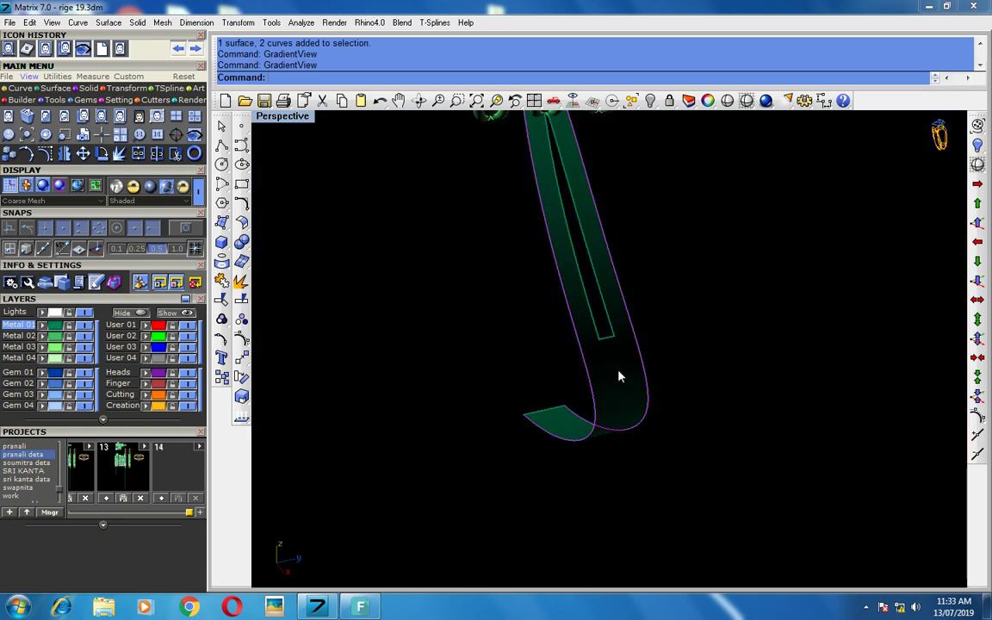
pyautogui.press('Left')
pyautogui.press('Left')
pyautogui.press('Left')
pyautogui.click(222, 320)
# - Hide the extra object and inspect the grouped shank with the gradient background while orbiting
pyautogui.hotkey('ctrl', 'h')
pyautogui.click(674, 337)
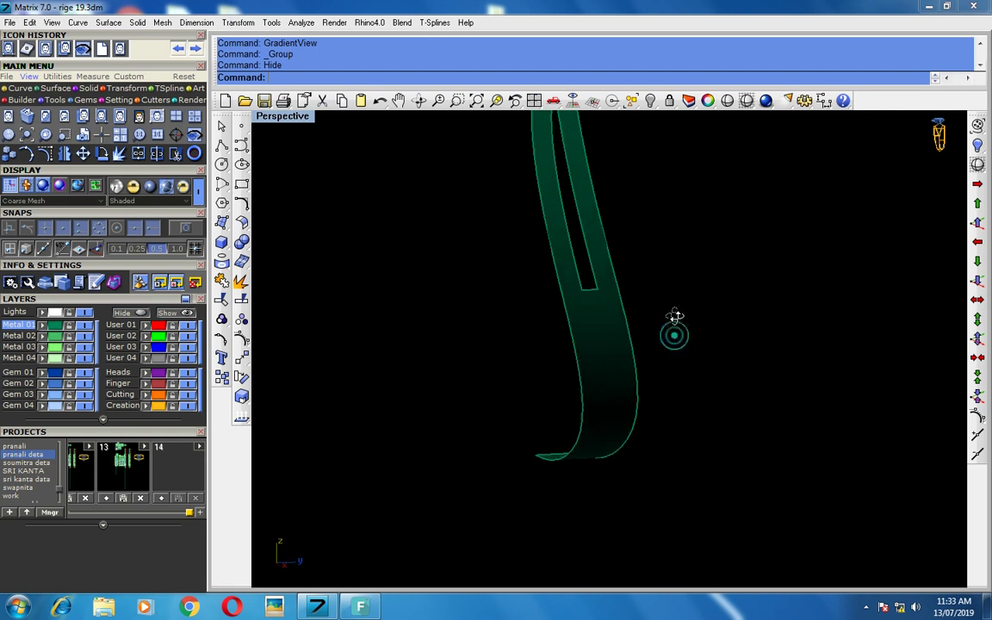
pyautogui.press('Left')
pyautogui.press('Left')
pyautogui.press('Left')
pyautogui.press('Left')
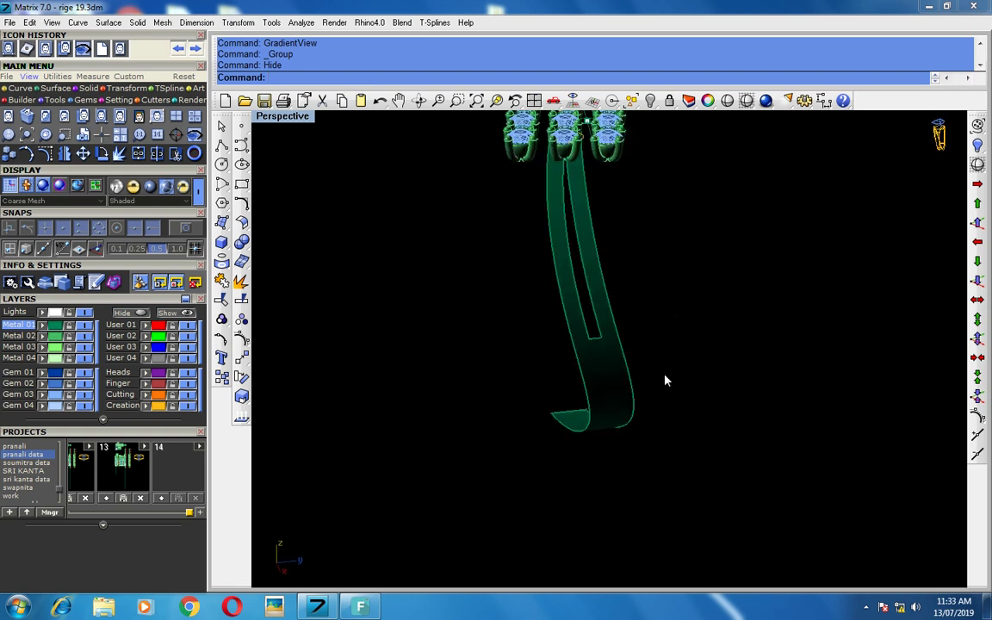
pyautogui.press('Return')
pyautogui.moveTo(609, 361); pyautogui.dragTo(632, 366, button='right')
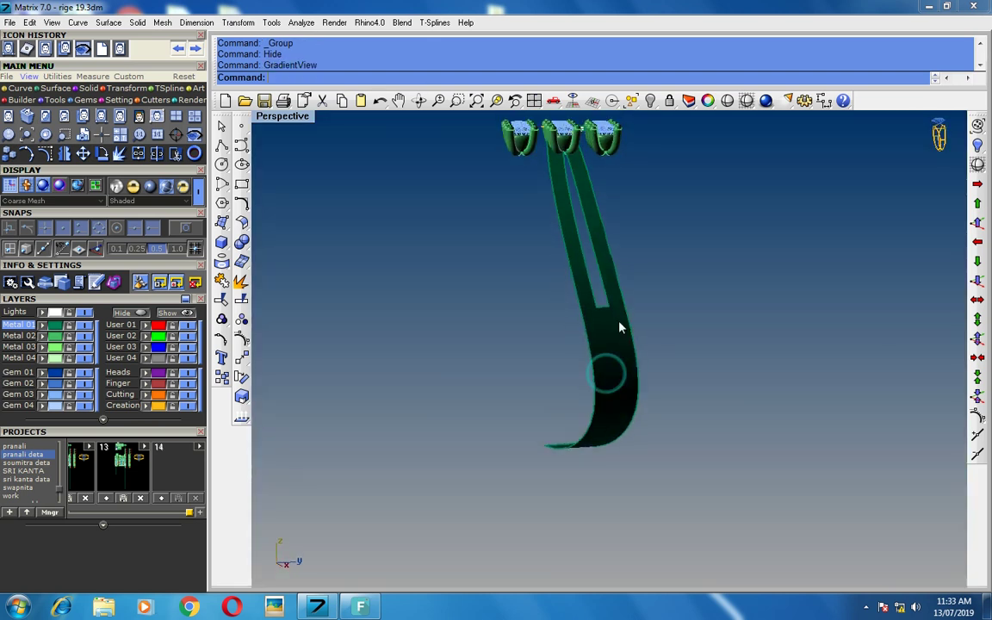
pyautogui.scroll(5, 658, 365)
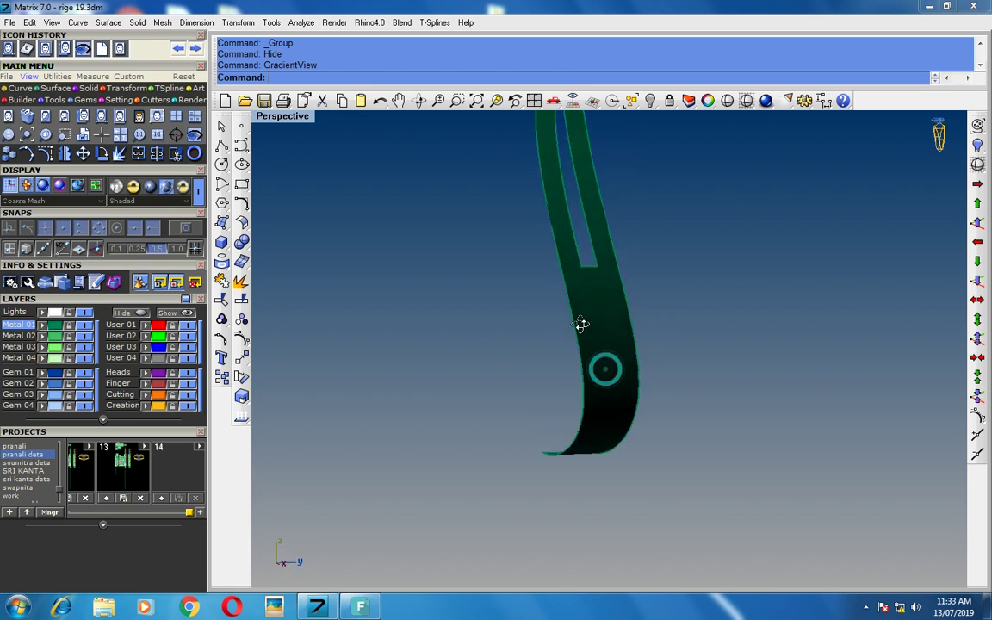
pyautogui.press('Return')
pyautogui.scroll(-3, 603, 320)
pyautogui.moveTo(603, 362)
pyautogui.mouseDown(button='right')
pyautogui.moveTo(621, 401)
pyautogui.moveTo(620, 379)
pyautogui.mouseUp(button='right')
pyautogui.moveTo(665, 317); pyautogui.dragTo(664, 323, button='right')
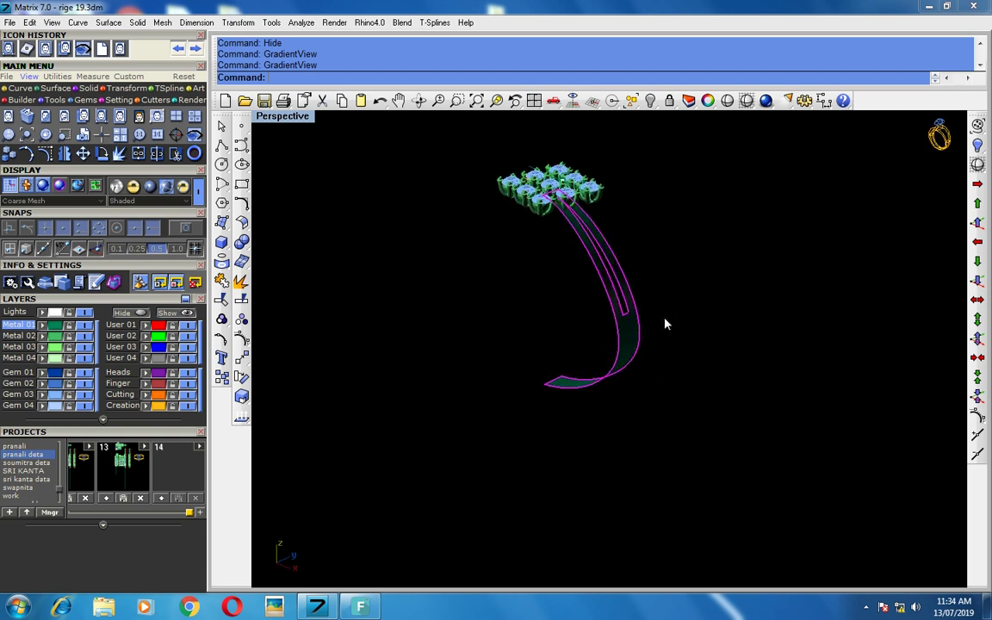
# - Unhide the ring-size circle with Show Selected
pyautogui.click(651, 102)
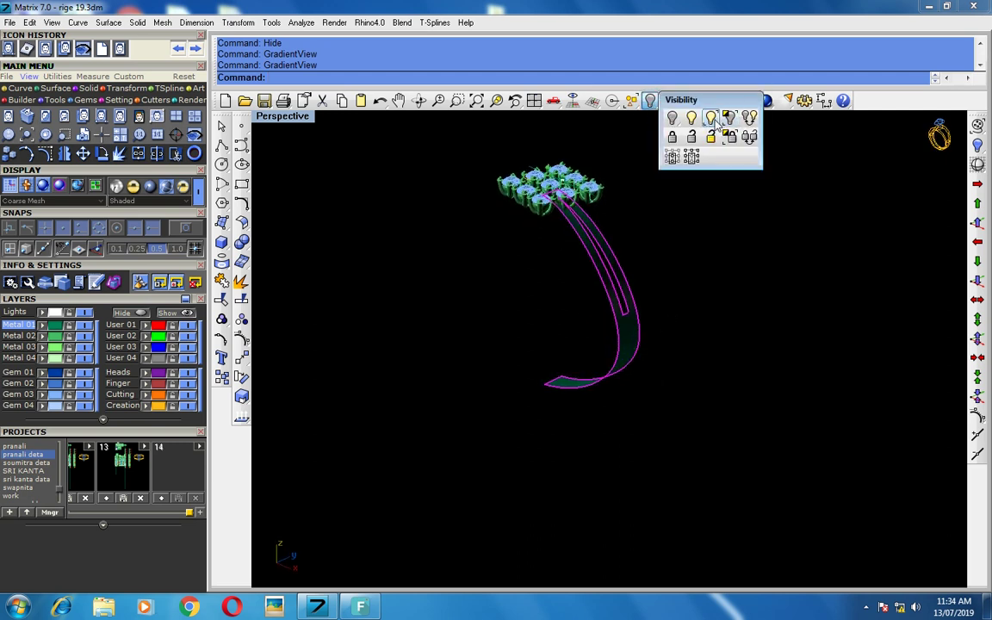
pyautogui.click(711, 118)
pyautogui.scroll(3, 528, 224)
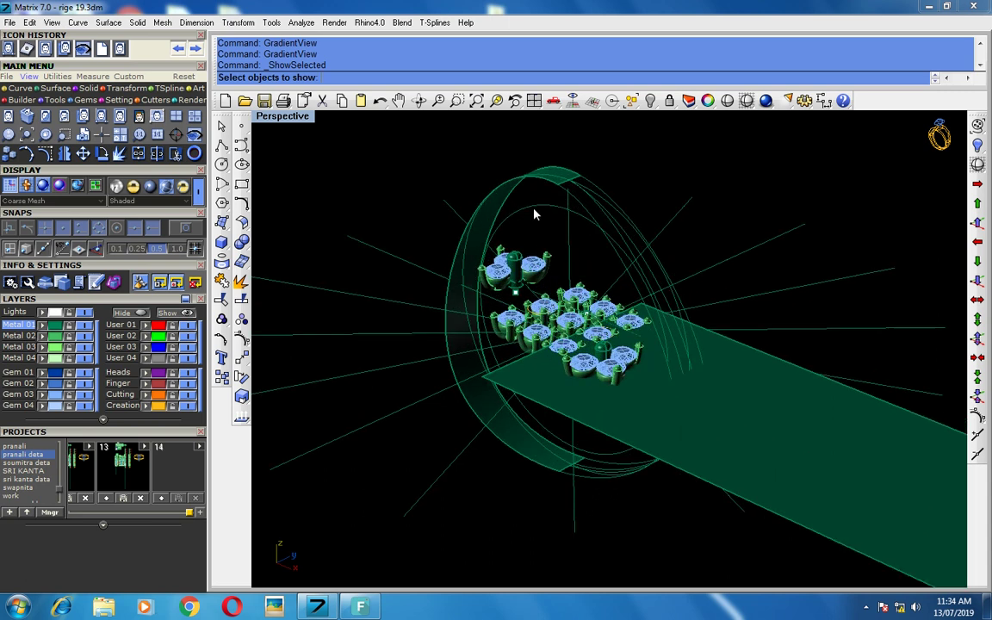
pyautogui.scroll(3, 536, 215)
pyautogui.click(533, 207)
pyautogui.press('Return')
# - Extrude the ring-size circle both ways into a capped cylinder through the shank, then hide the circle
pyautogui.click(484, 226)
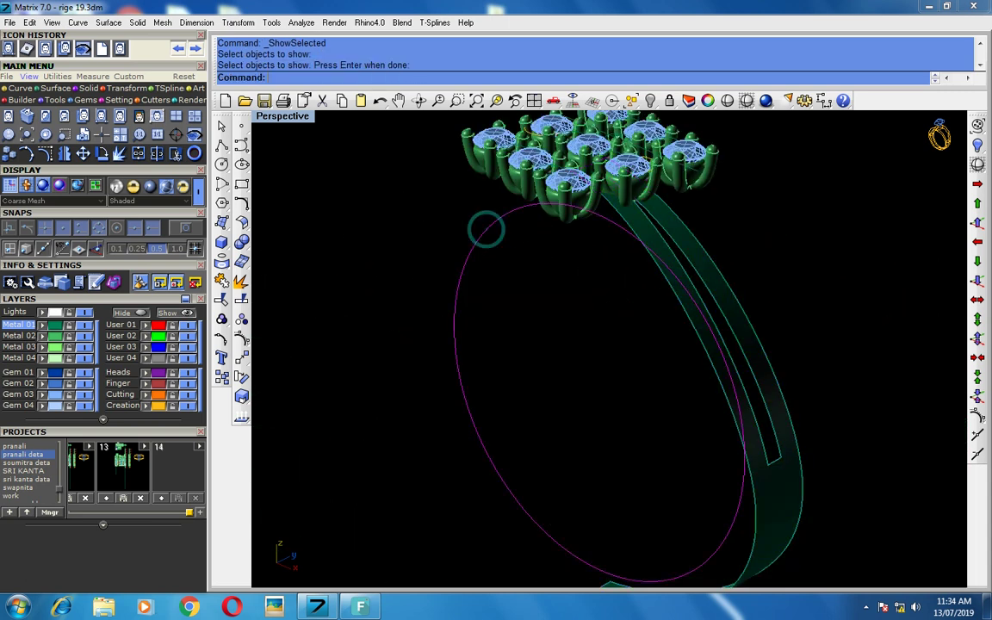
pyautogui.click(221, 242)
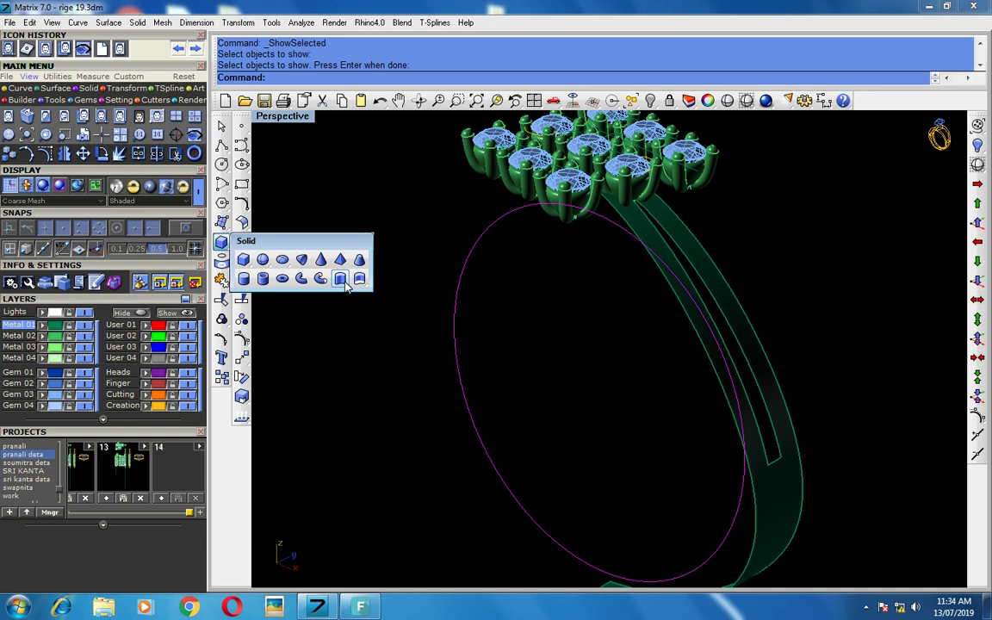
pyautogui.click(359, 278)
pyautogui.scroll(-2, 552, 307)
pyautogui.click(502, 266)
pyautogui.click(221, 242)
pyautogui.click(299, 255)
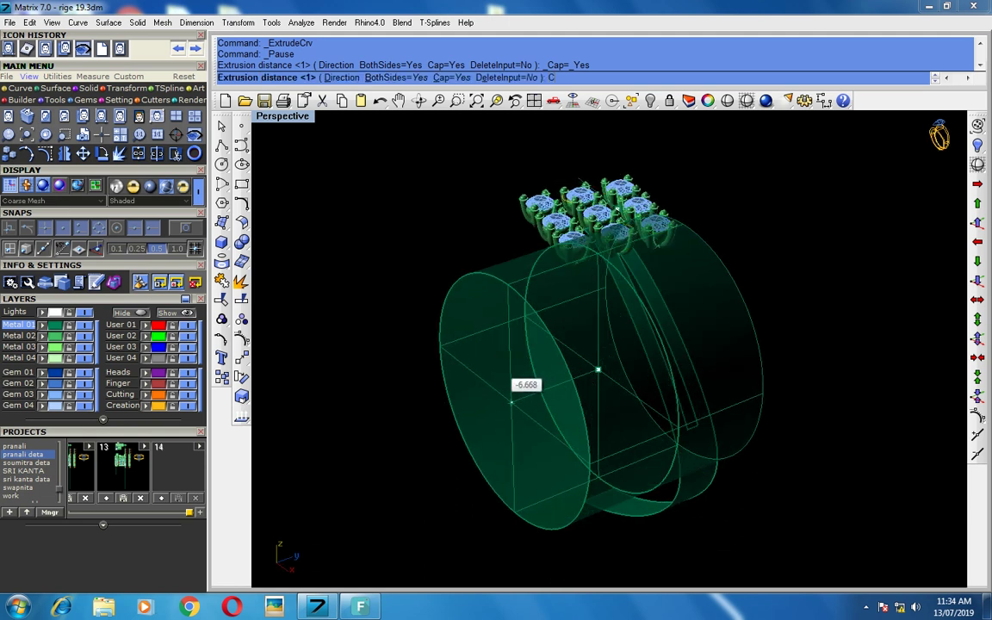
pyautogui.click(457, 383)
pyautogui.write('h')
pyautogui.press('Return')
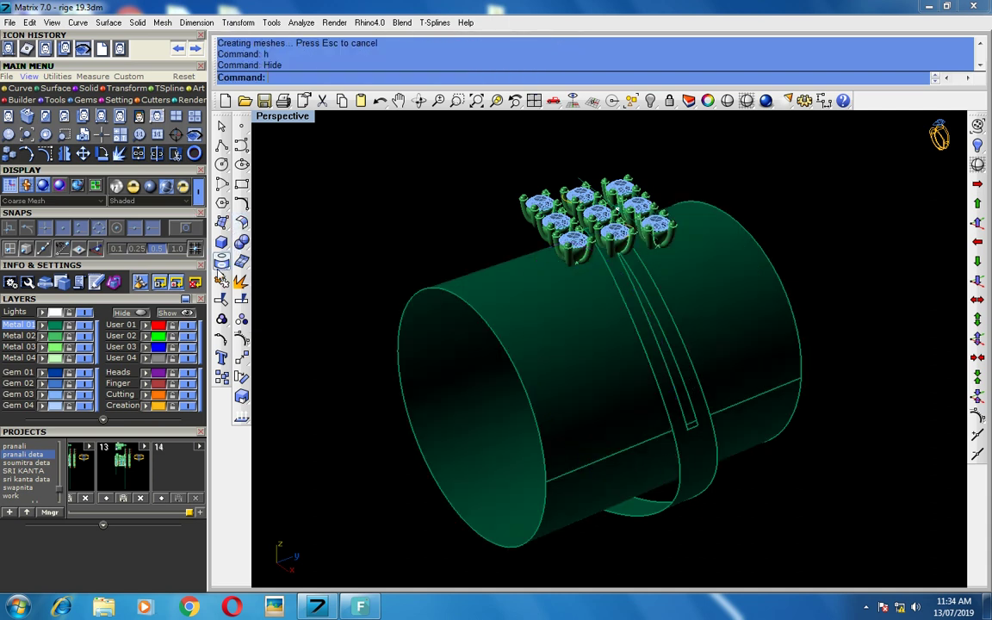
# - Duplicate two shank edges as curves
pyautogui.click(221, 261)
pyautogui.click(282, 281)
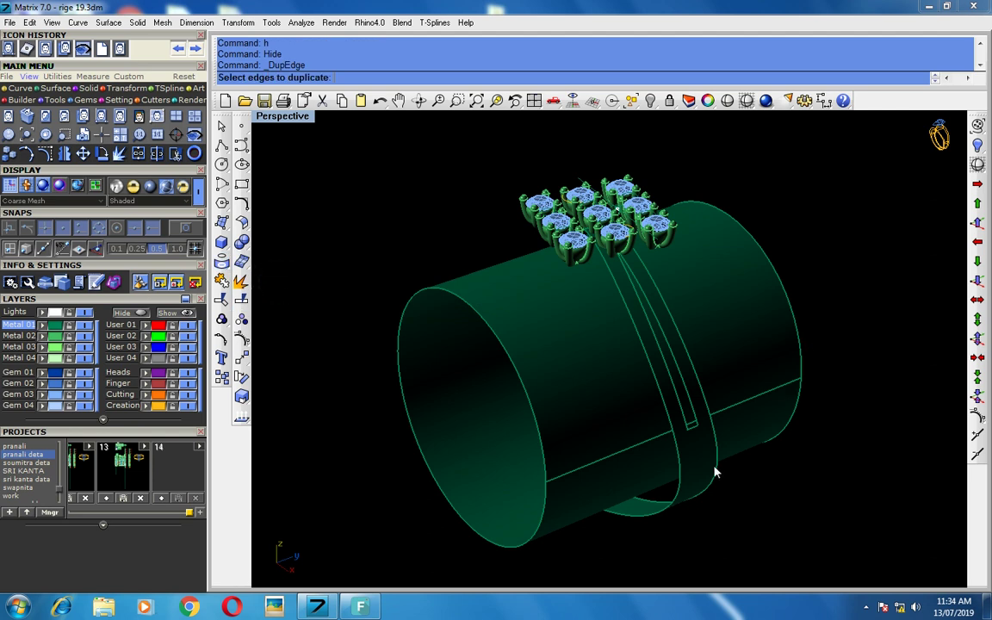
pyautogui.click(680, 462)
pyautogui.click(713, 430)
pyautogui.press('Return')
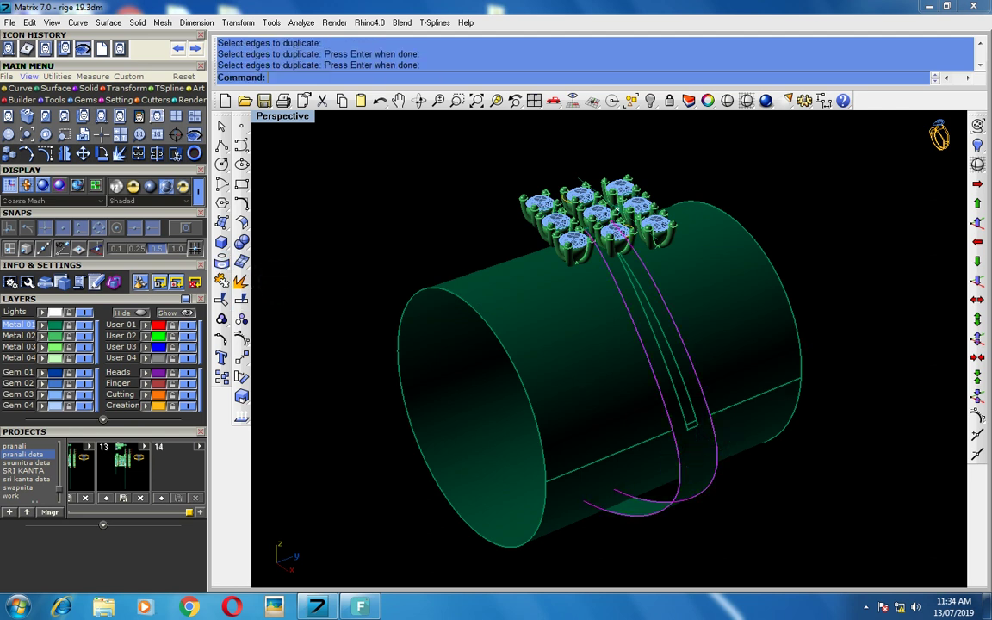
# - Pull the copied edge curves onto the cylinder and hide the cylinder
pyautogui.click(220, 264)
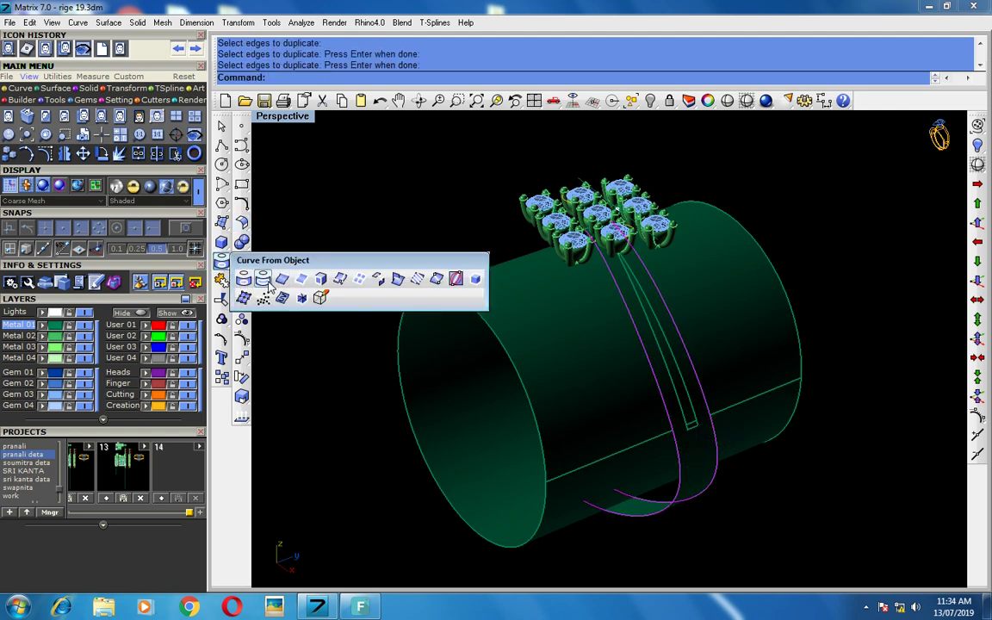
pyautogui.click(285, 285)
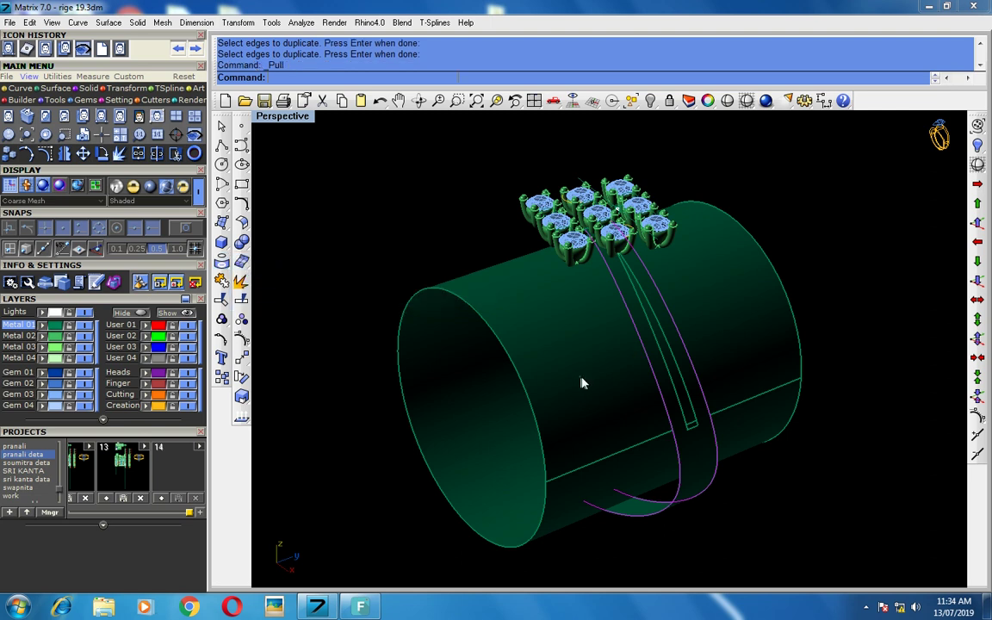
pyautogui.click(557, 330)
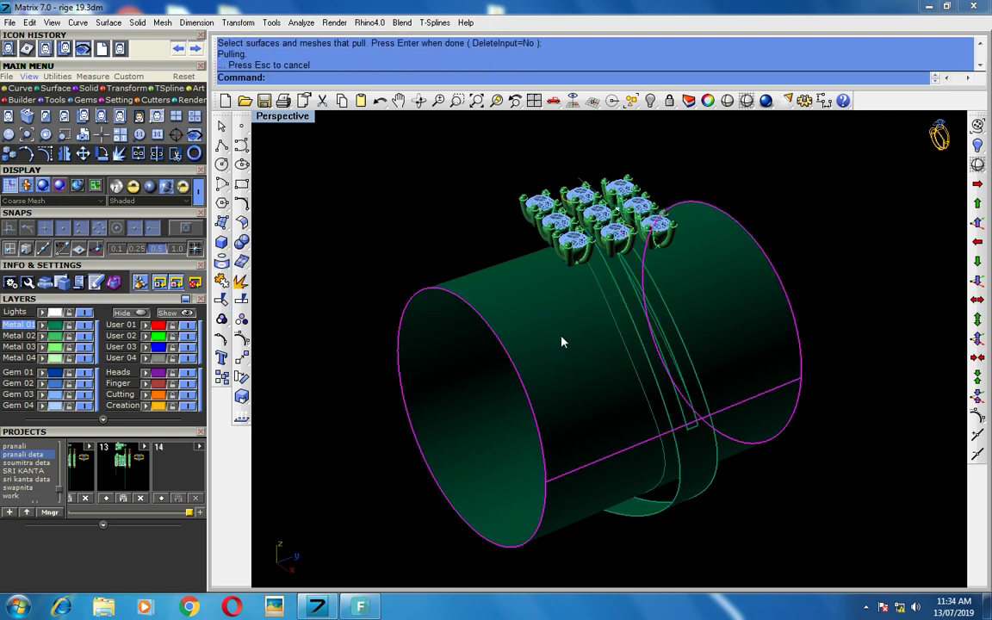
pyautogui.write('hide')
pyautogui.press('Return')
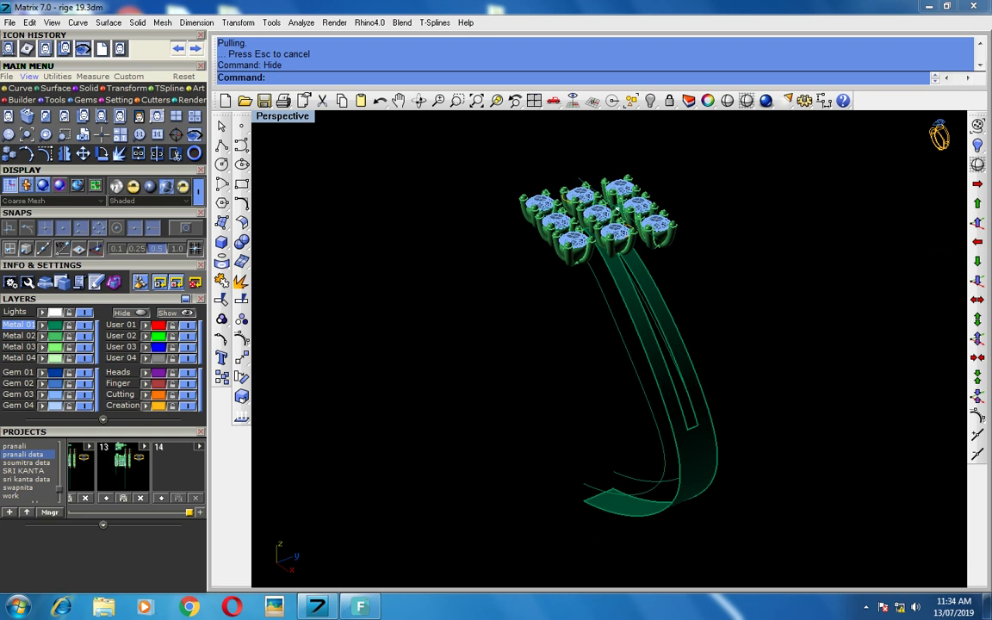
# - Move the pulled curve 0.1 along y, then back down 0.1
pyautogui.scroll(3, 631, 353)
pyautogui.scroll(2, 646, 379)
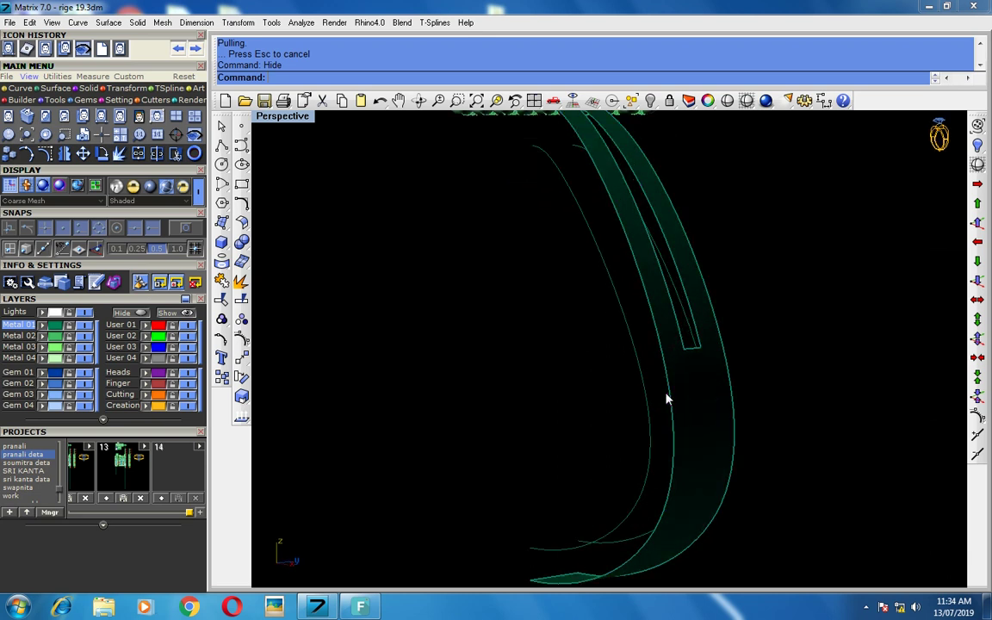
pyautogui.click(667, 399)
pyautogui.scroll(-3, 663, 379)
pyautogui.scroll(4, 577, 503)
pyautogui.scroll(2, 577, 504)
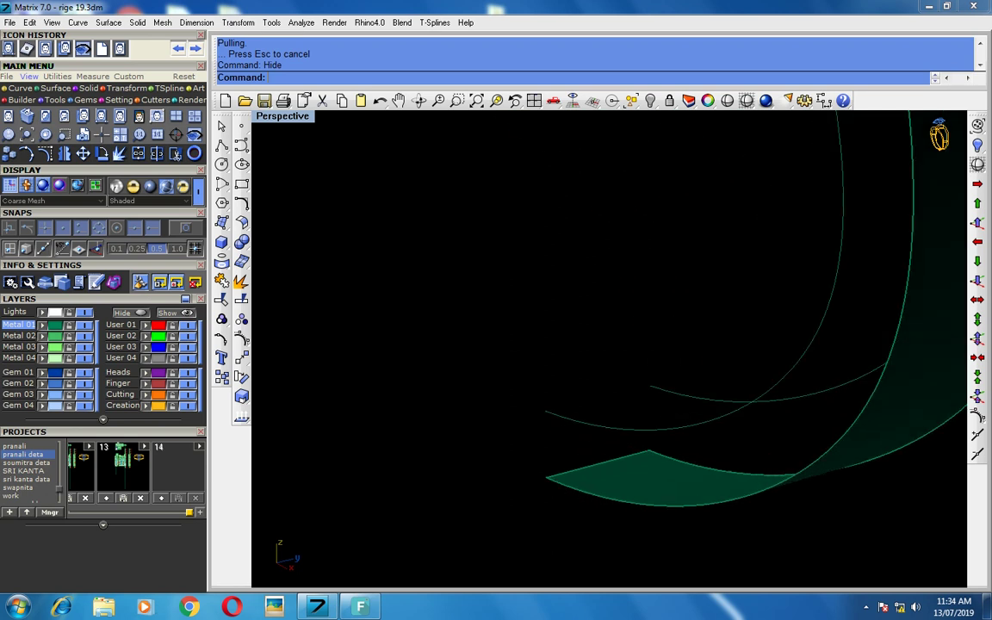
pyautogui.scroll(-2, 576, 419)
pyautogui.scroll(-2, 581, 400)
pyautogui.scroll(-2, 586, 394)
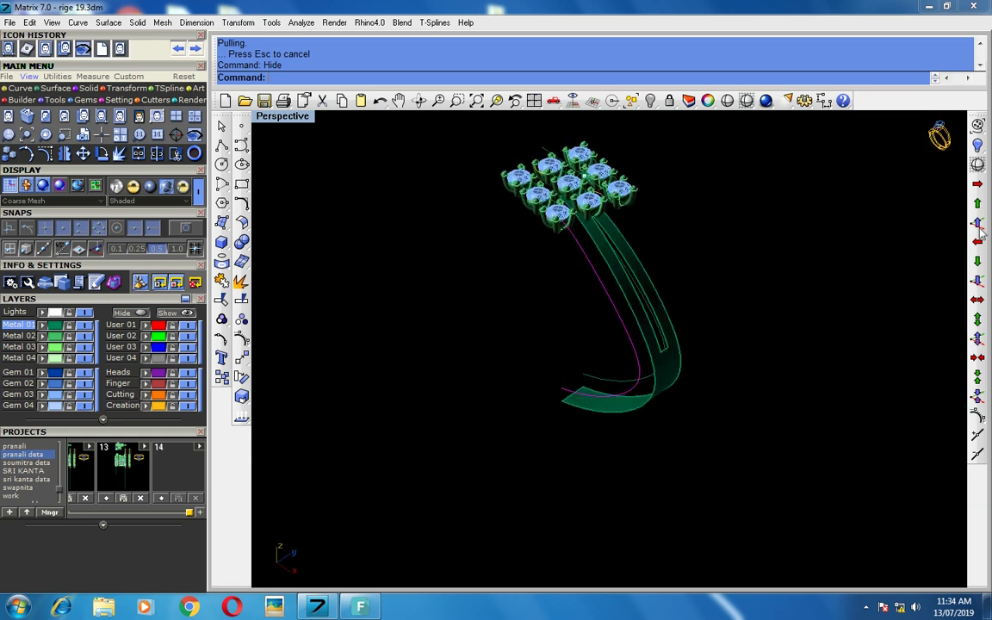
pyautogui.click(980, 203)
pyautogui.scroll(3, 578, 399)
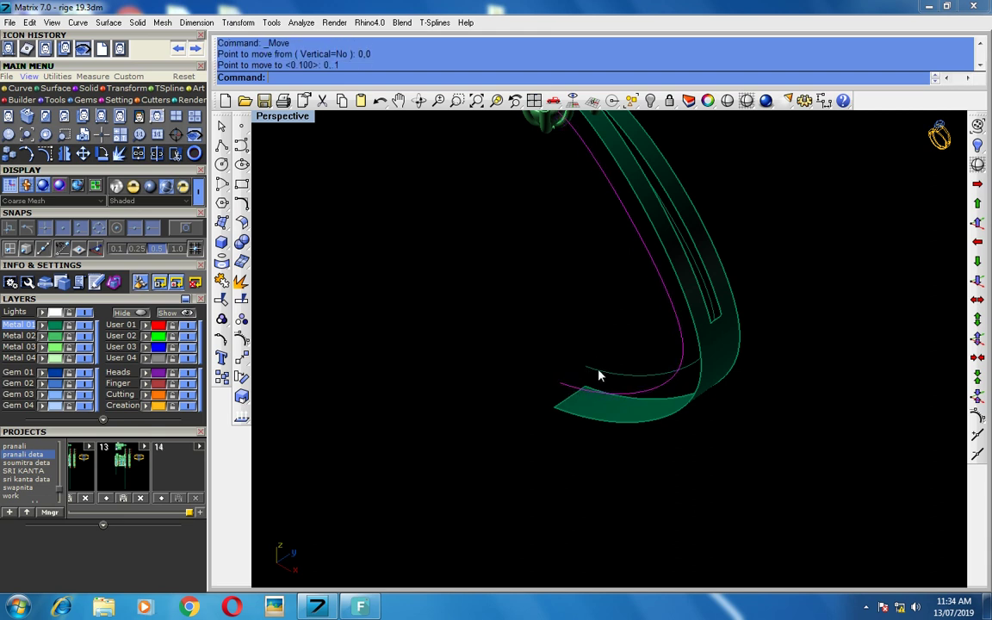
pyautogui.click(977, 264)
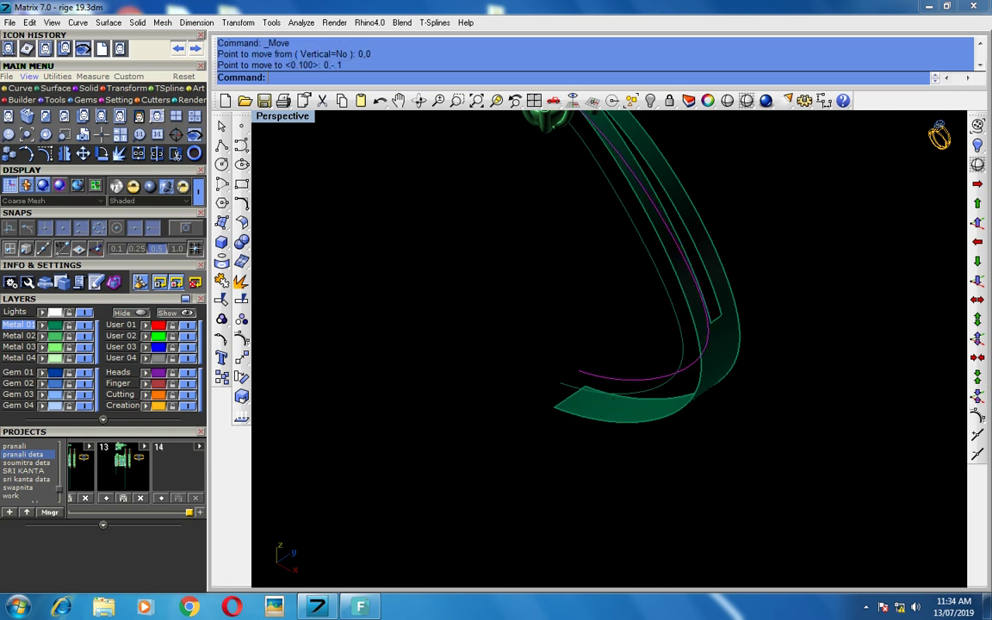
pyautogui.click(222, 145)
pyautogui.scroll(3, 536, 389)
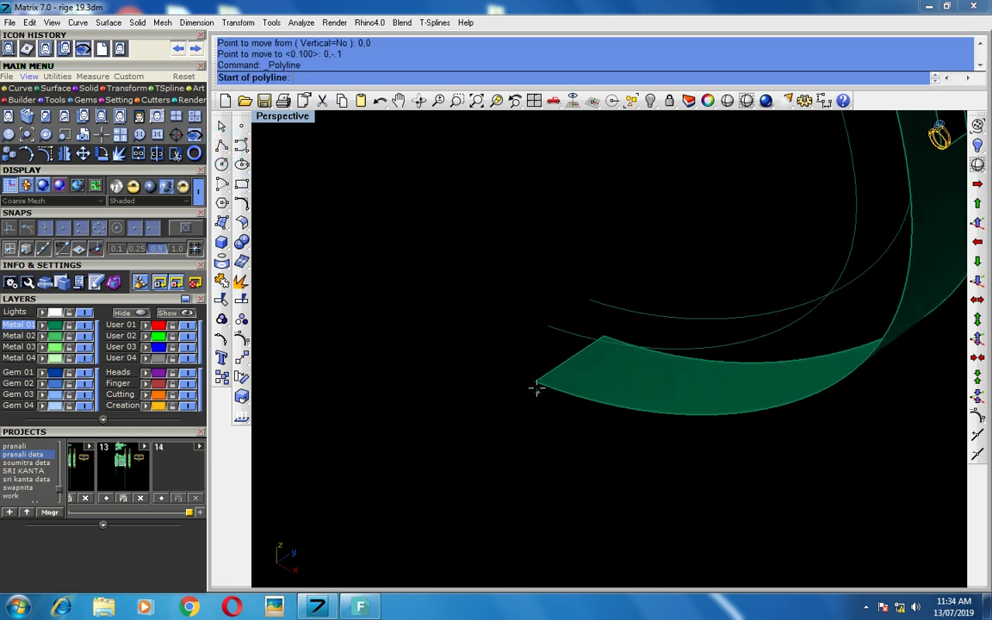
# - Draw two straight polylines across the band's open ends
pyautogui.click(534, 383)
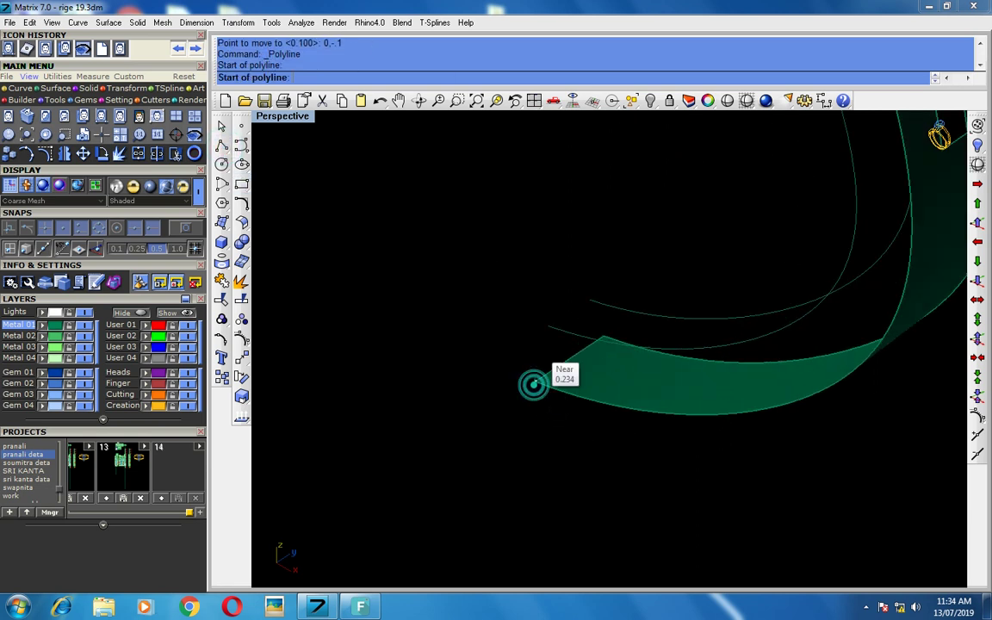
pyautogui.click(543, 332)
pyautogui.moveTo(543, 332)
pyautogui.mouseDown(button='right')
pyautogui.moveTo(775, 416)
pyautogui.moveTo(625, 376)
pyautogui.moveTo(640, 290)
pyautogui.moveTo(703, 321)
pyautogui.mouseUp(button='right')
pyautogui.press('Return')
pyautogui.press('Return')
pyautogui.scroll(2, 676, 336)
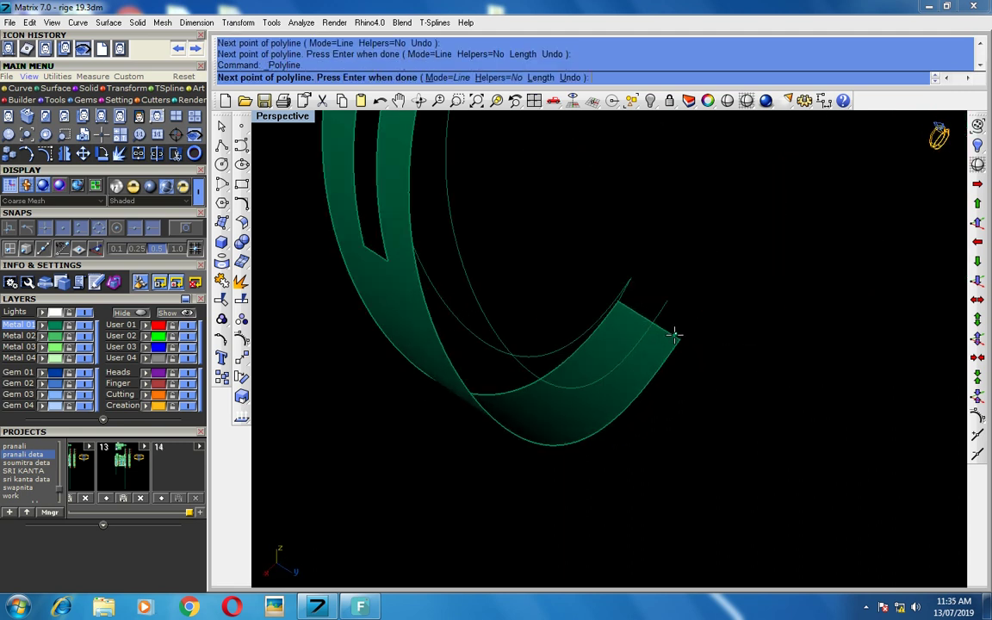
pyautogui.scroll(2, 680, 340)
pyautogui.click(689, 344)
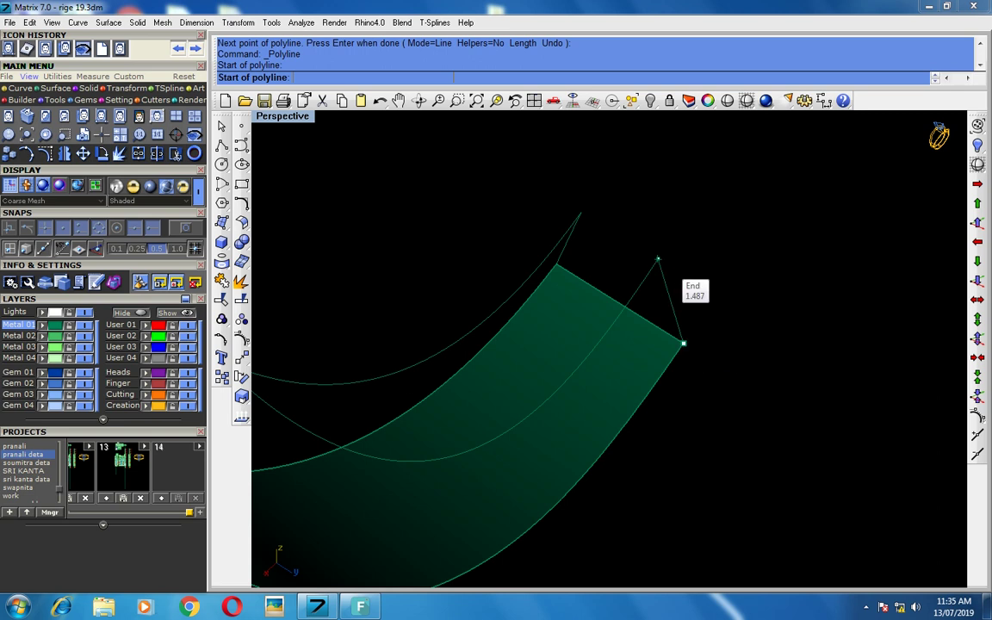
pyautogui.click(661, 355)
pyautogui.press('Return')
pyautogui.moveTo(661, 356); pyautogui.dragTo(548, 211, button='right')
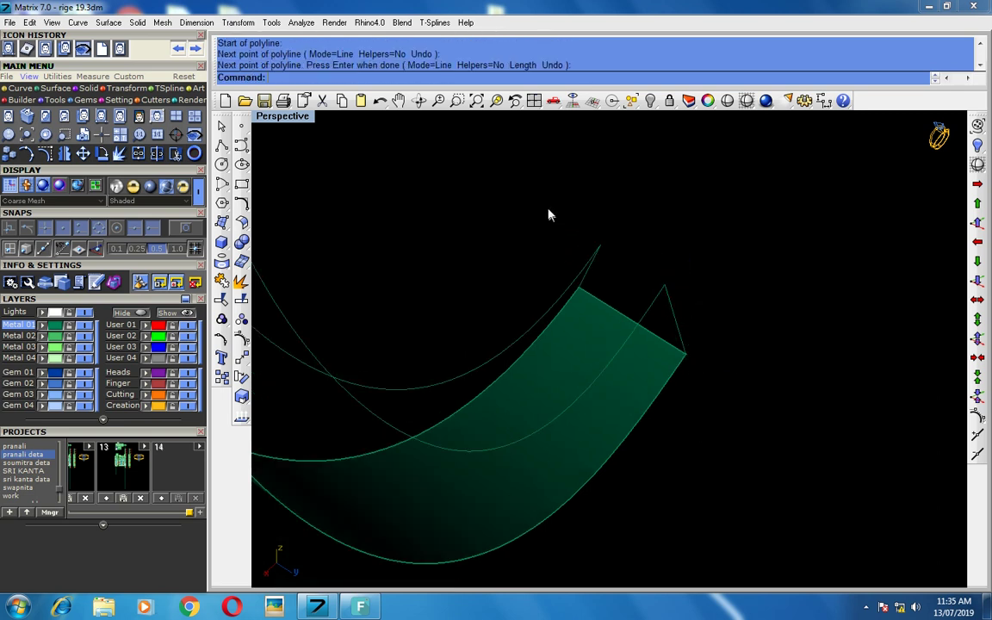
# - Rebuild both lines with 4 points at degree 3, show their control points, and select a middle point
pyautogui.moveTo(544, 205); pyautogui.dragTo(801, 447)
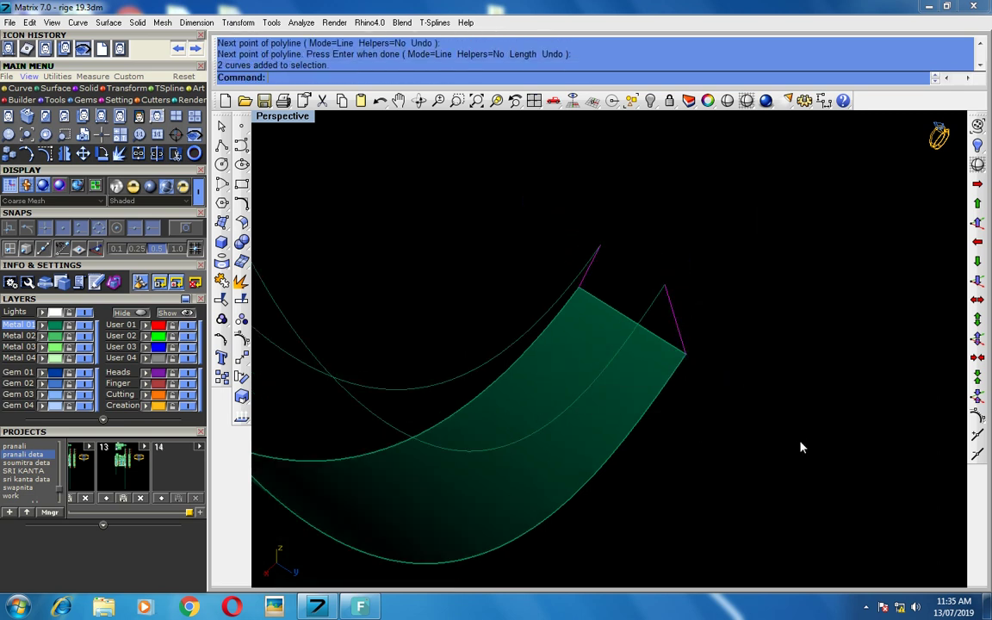
pyautogui.write('Reb')
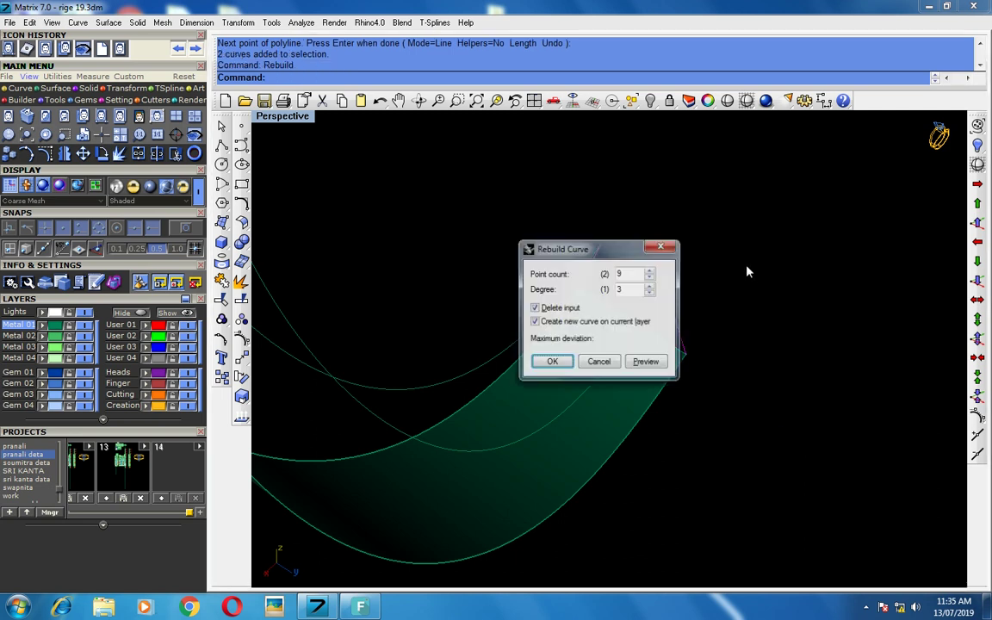
pyautogui.doubleClick(635, 274)
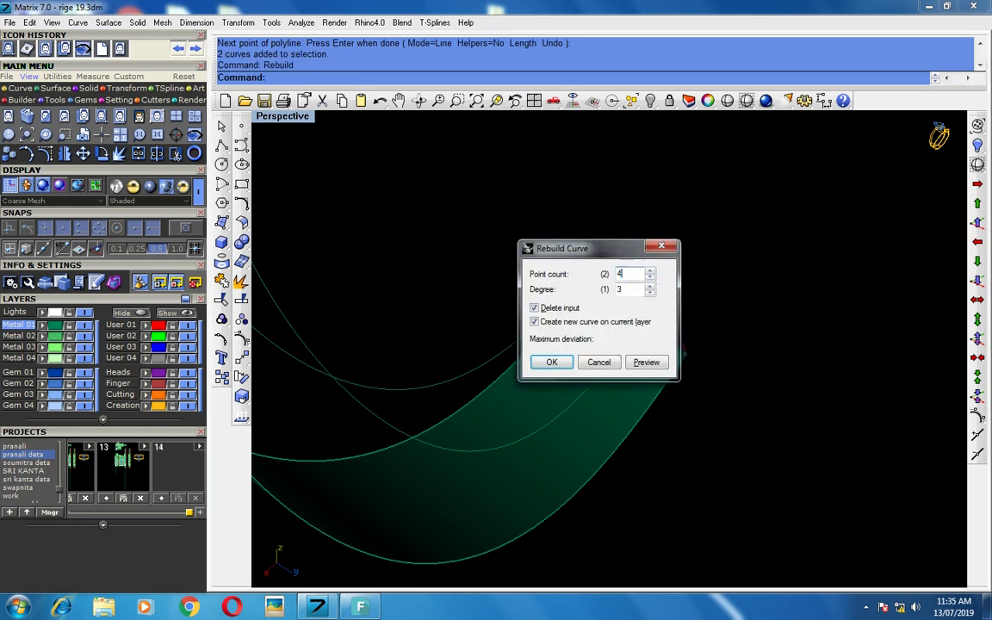
pyautogui.press('Return')
pyautogui.press('F10')
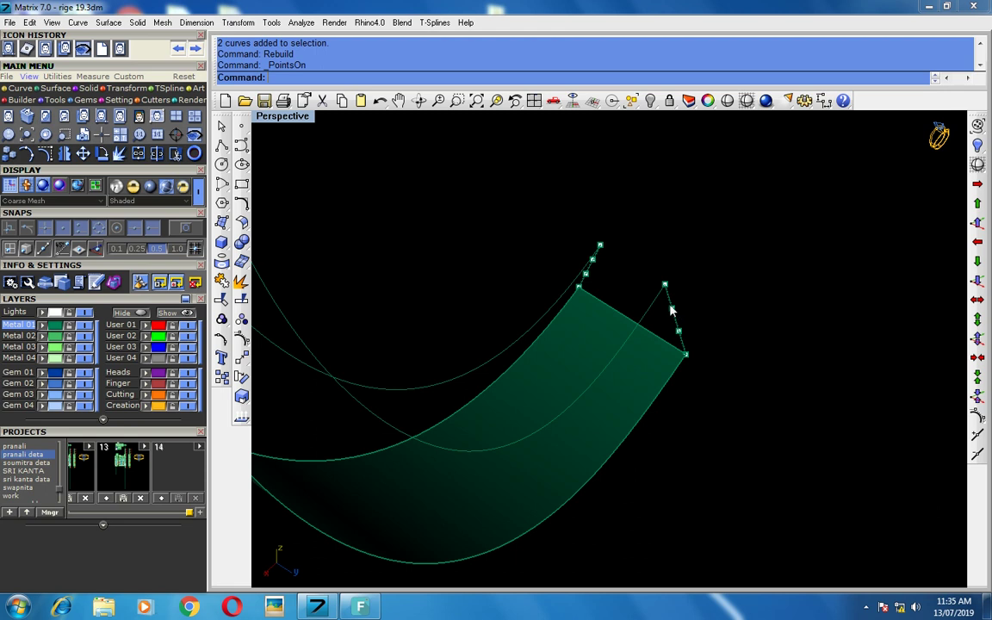
pyautogui.scroll(4, 672, 310)
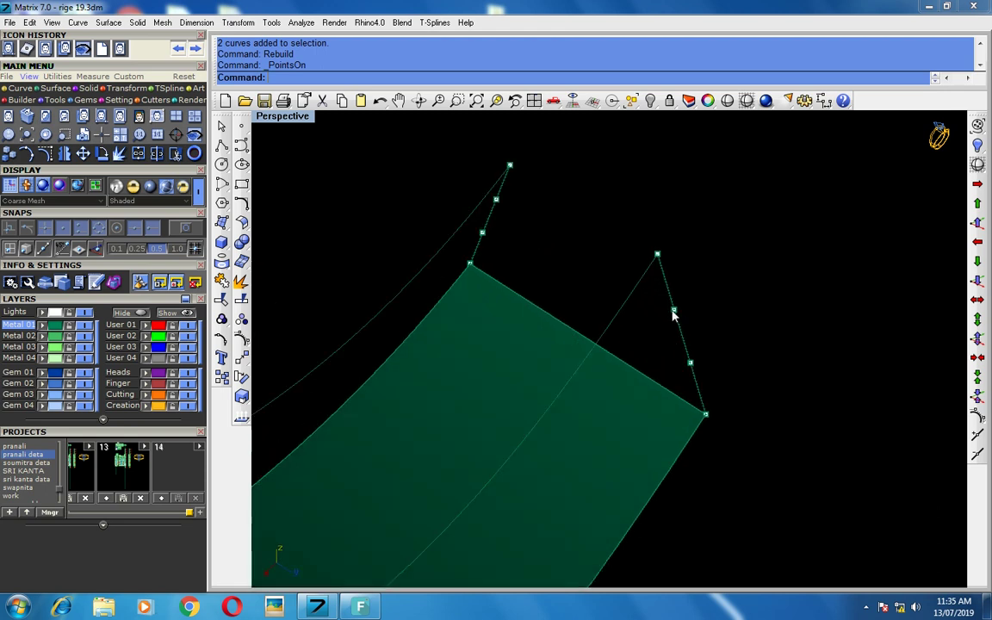
pyautogui.click(690, 364)
# - In the maximized Right view, move the first end curve's middle control points 0.15 outward
pyautogui.hotkey('ctrl', 'F3')
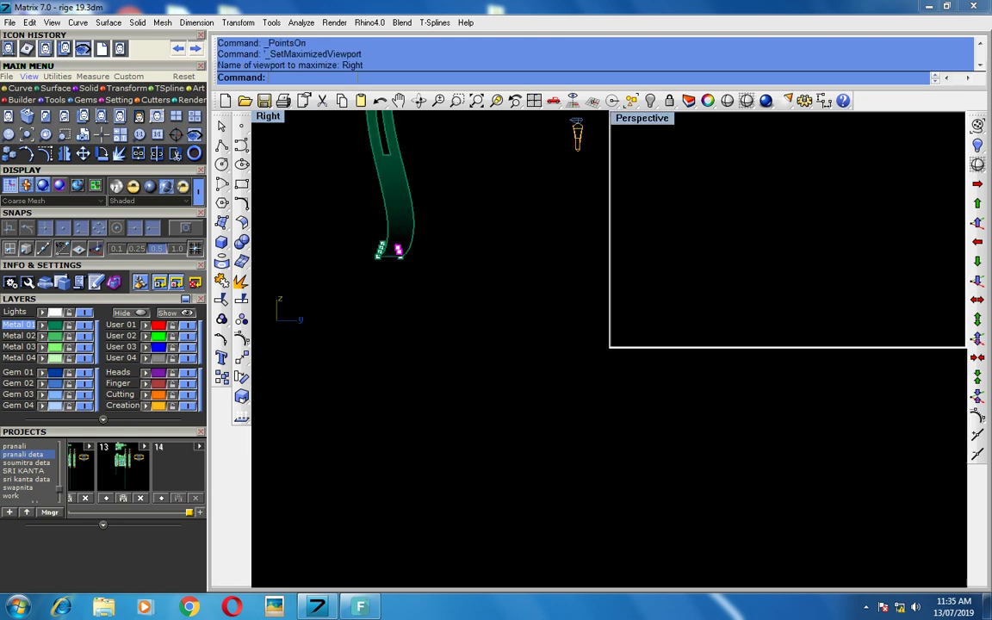
pyautogui.scroll(2, 586, 324)
pyautogui.scroll(1, 681, 332)
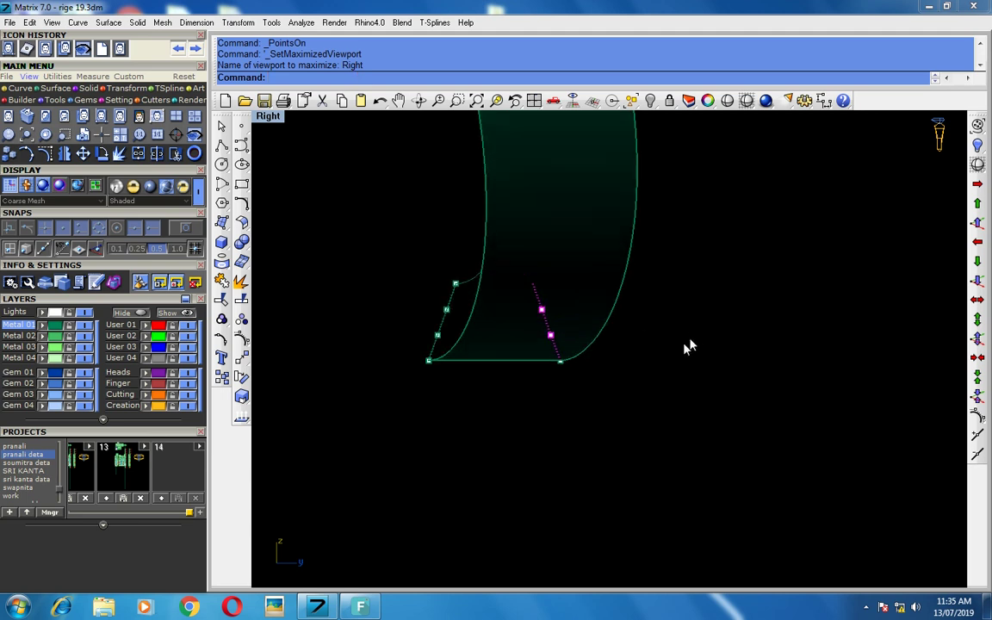
pyautogui.moveTo(680, 336); pyautogui.dragTo(632, 361, button='right')
pyautogui.write('m')
pyautogui.press('Return')
pyautogui.click(579, 339)
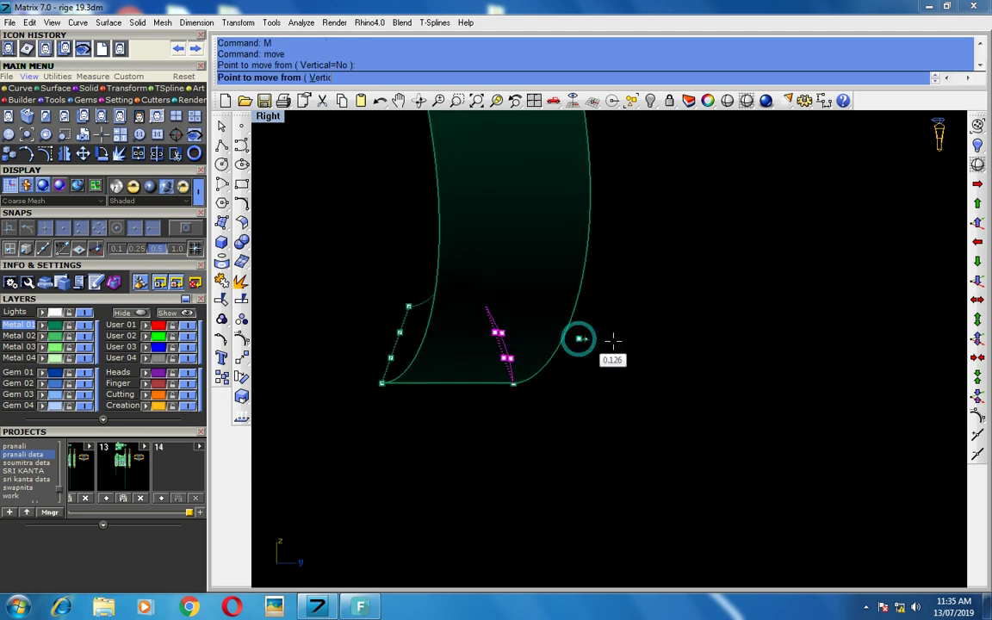
pyautogui.write('5')
pyautogui.press('Return')
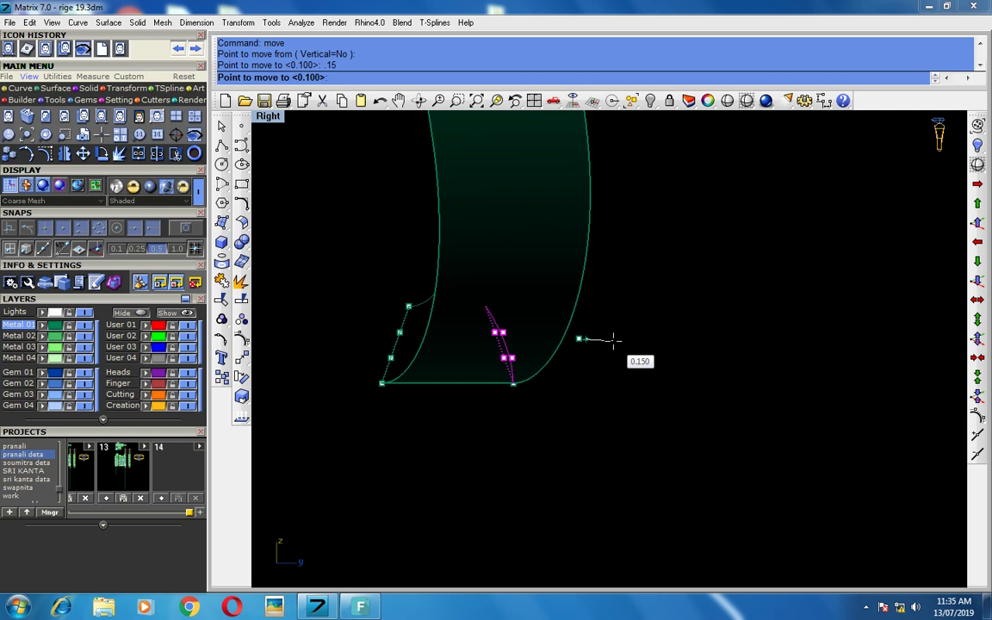
pyautogui.rightClick(614, 340)
# - Move the second curve's middle points 0.15 outward, hide the points, and maximize Perspective
pyautogui.scroll(2, 361, 298)
pyautogui.scroll(1, 326, 283)
pyautogui.moveTo(356, 309); pyautogui.dragTo(432, 381)
pyautogui.write('M')
pyautogui.press('Return')
pyautogui.click(576, 340)
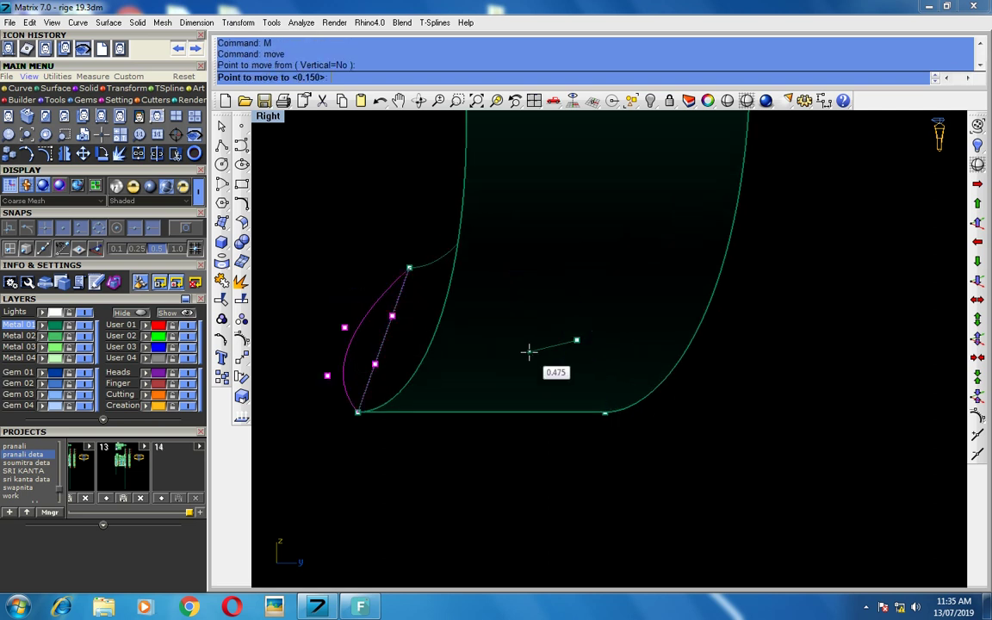
pyautogui.write('.15')
pyautogui.press('Return')
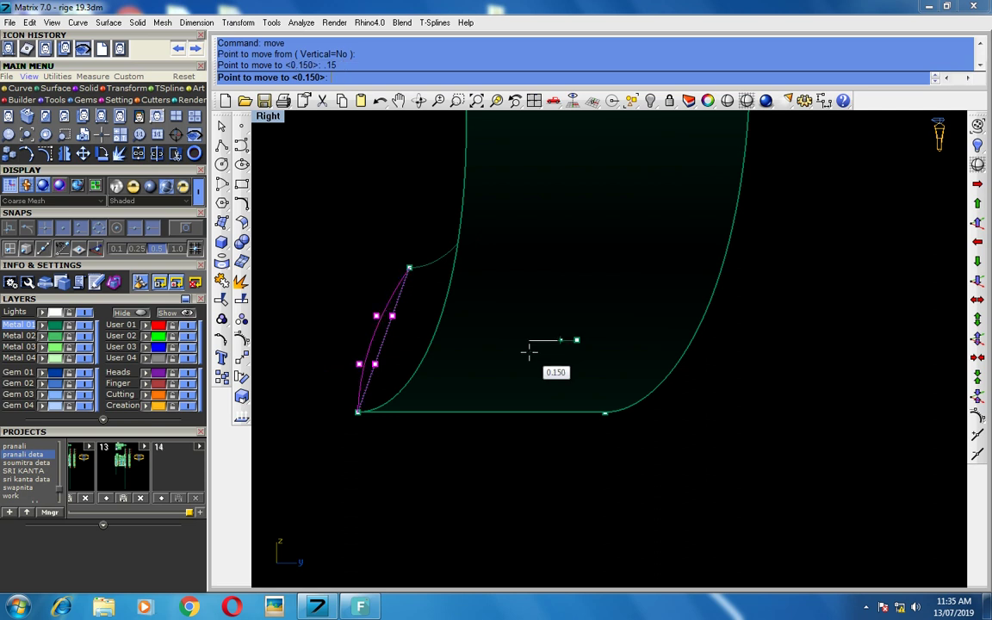
pyautogui.click(529, 349)
pyautogui.press('Escape')
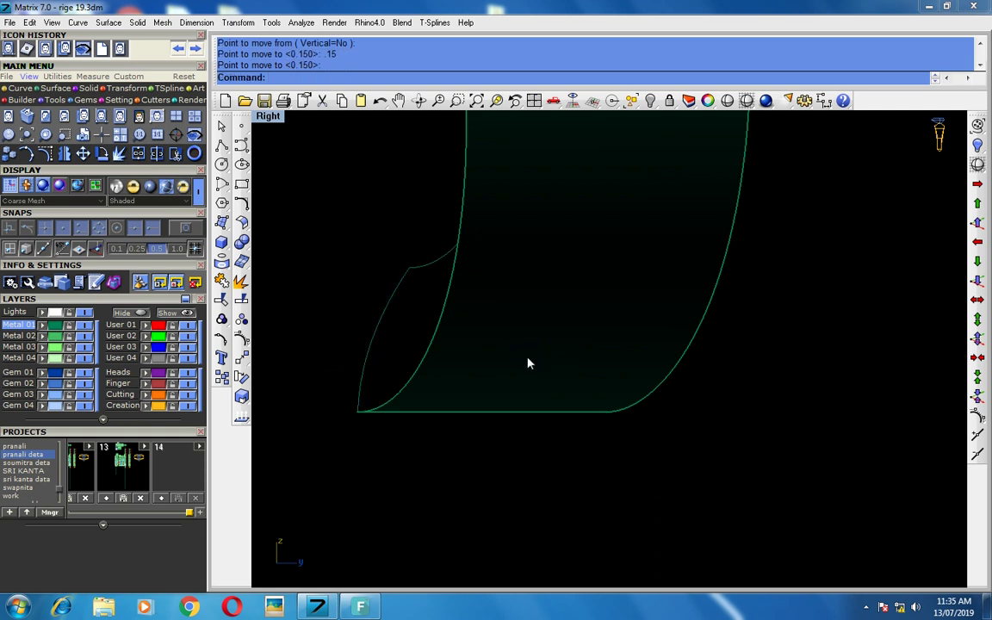
pyautogui.hotkey('ctrl', 'F4')
pyautogui.click(640, 411)
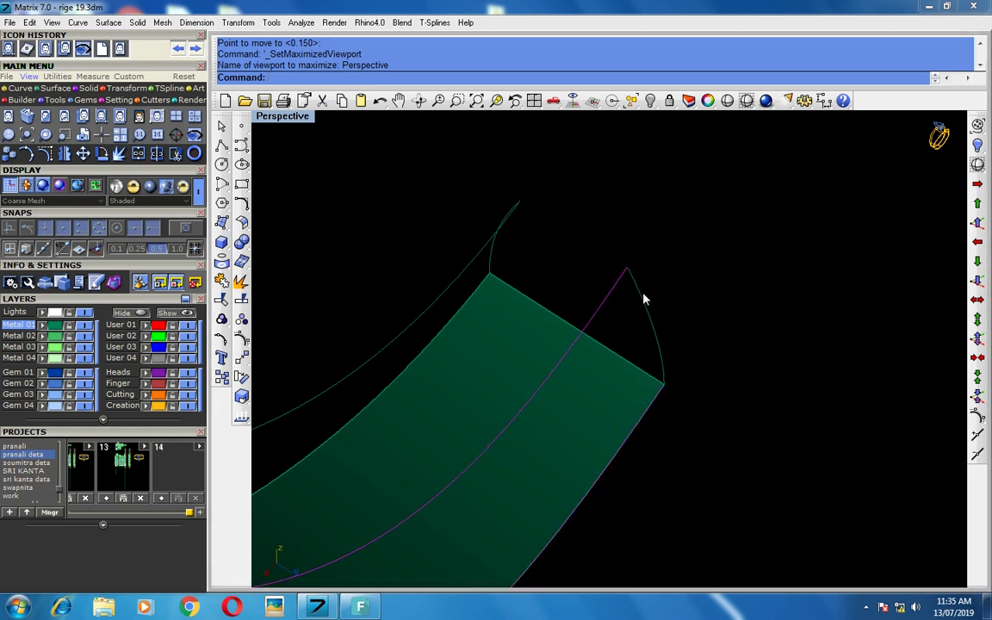
# - Sweep the arched profiles along both band rails with Sweep 2, deleting the old flat surfaces
pyautogui.click(106, 23)
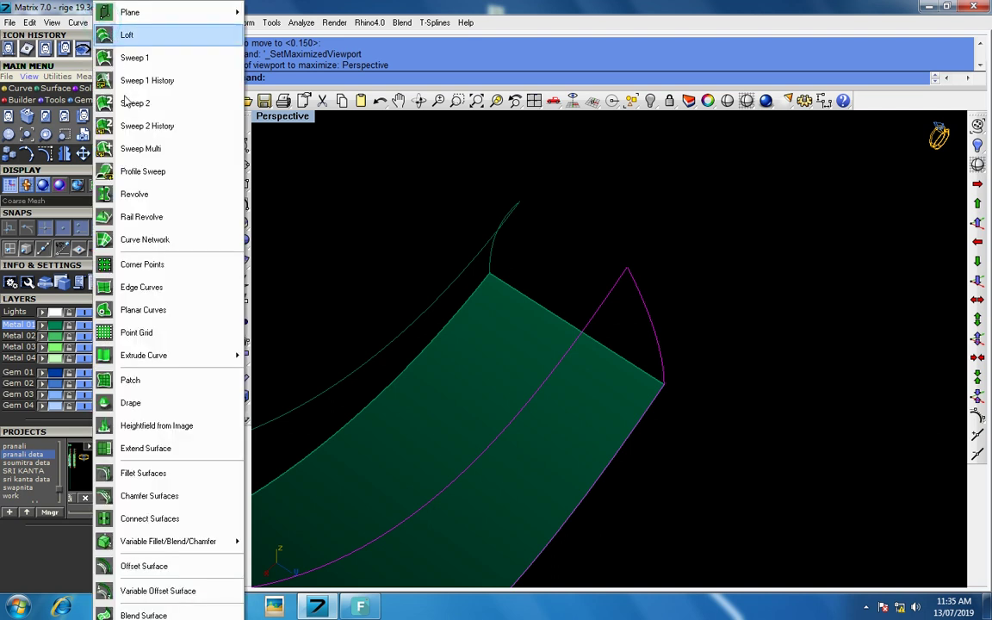
pyautogui.click(143, 101)
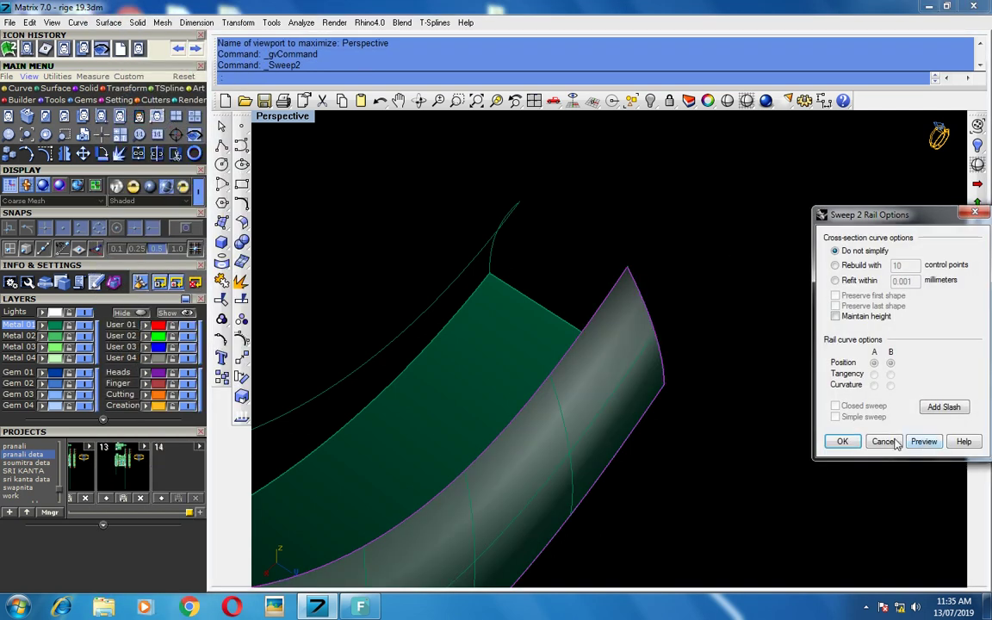
pyautogui.click(843, 441)
pyautogui.scroll(5, 851, 348)
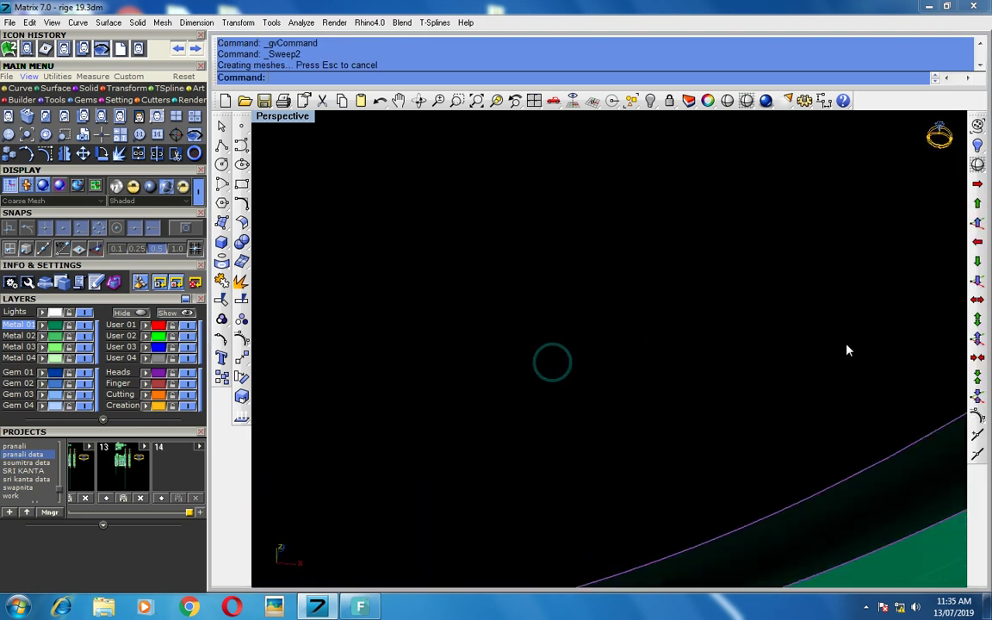
pyautogui.scroll(-3, 658, 329)
pyautogui.press('Delete')
pyautogui.moveTo(658, 328); pyautogui.dragTo(565, 536, button='right')
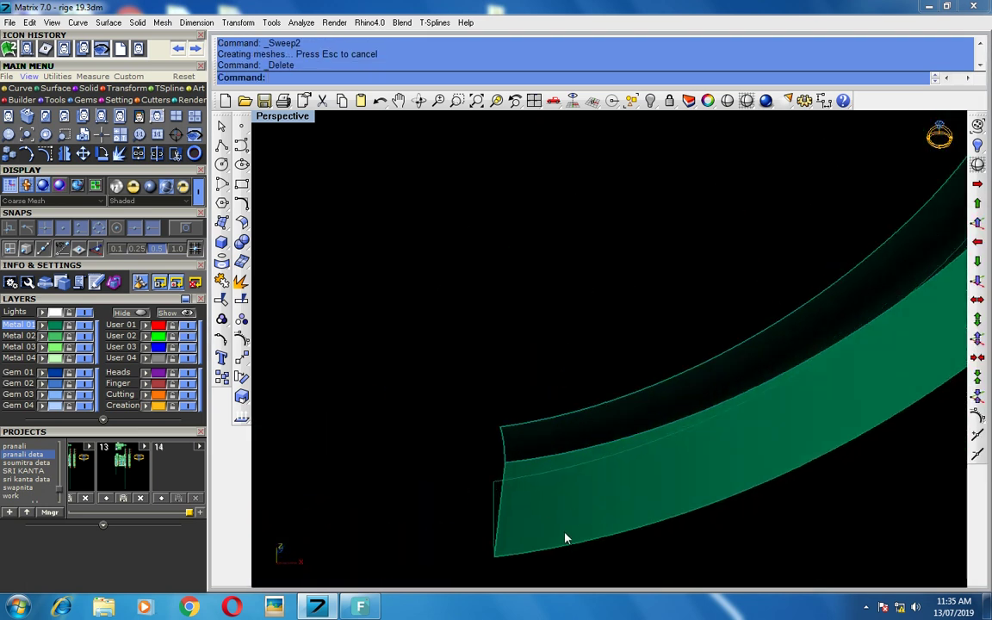
pyautogui.scroll(3, 559, 565)
pyautogui.click(554, 557)
pyautogui.click(591, 569)
pyautogui.rightClick(451, 481)
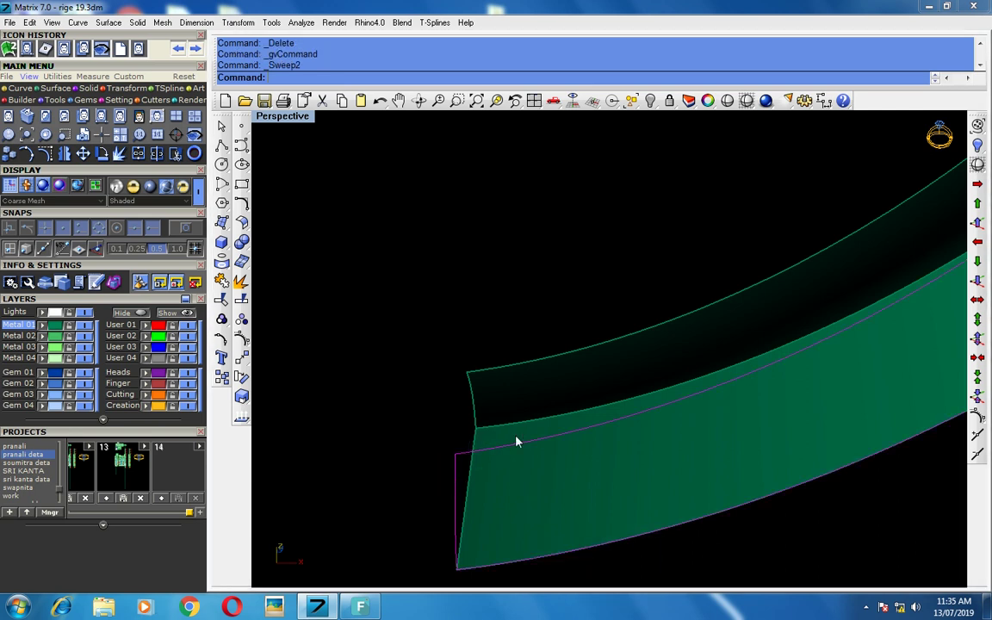
pyautogui.press('Delete')
pyautogui.scroll(-2, 534, 426)
pyautogui.scroll(-3, 479, 379)
pyautogui.moveTo(622, 414); pyautogui.dragTo(675, 416, button='right')
# - Thicken the shank surface with Offset Surface as a solid
pyautogui.click(680, 391)
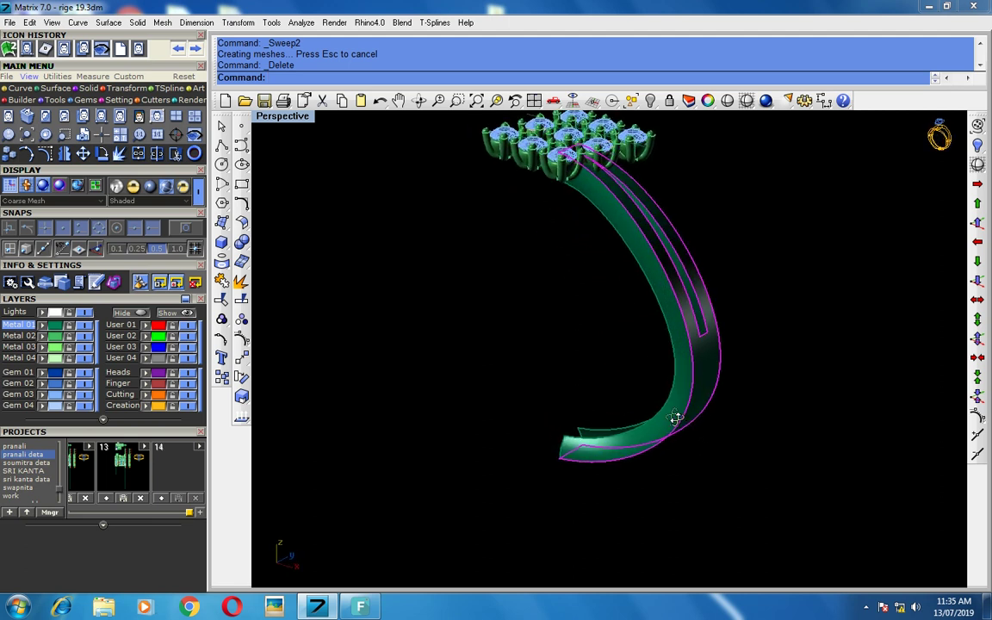
pyautogui.click(241, 224)
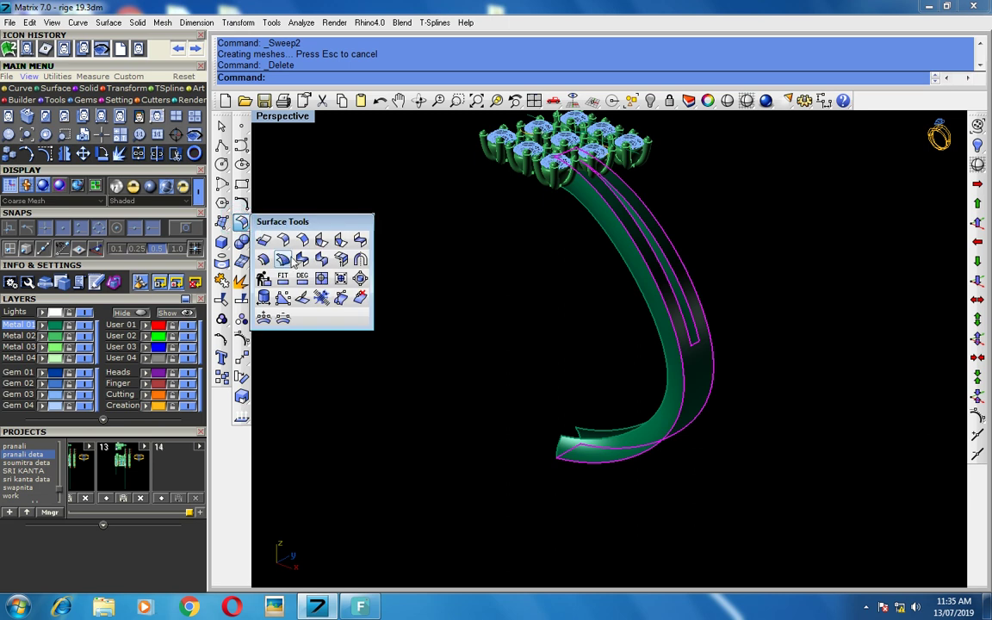
pyautogui.click(263, 260)
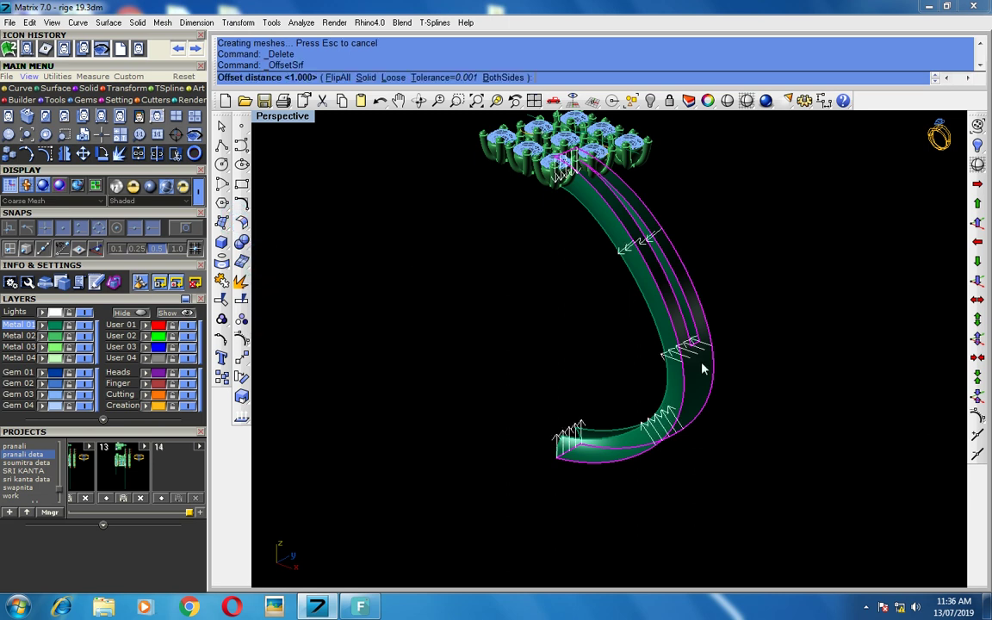
pyautogui.write('S')
pyautogui.press('Return')
pyautogui.press('Return')
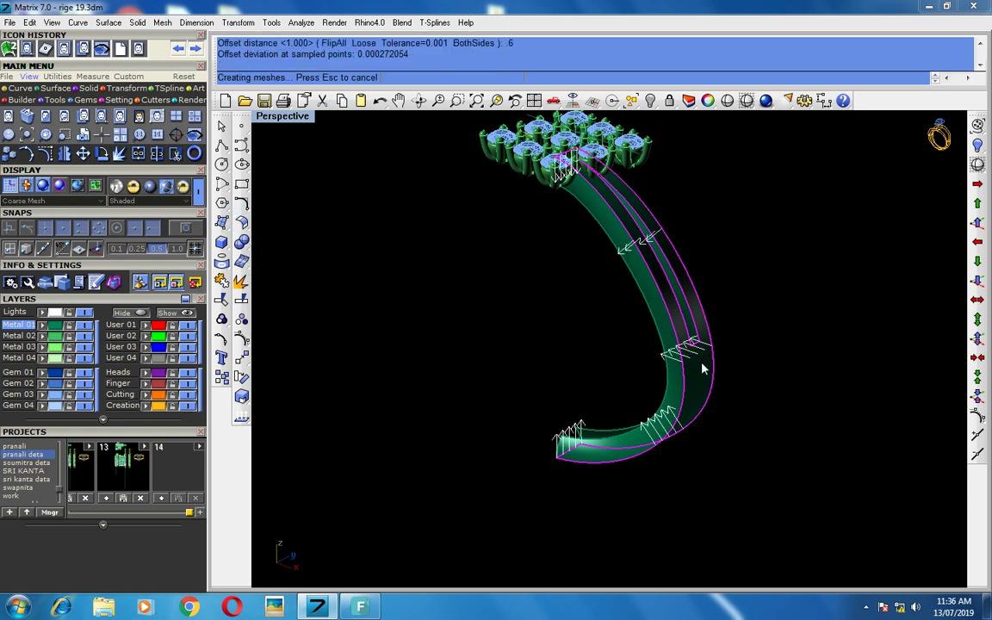
pyautogui.scroll(2, 675, 416)
pyautogui.click(649, 446)
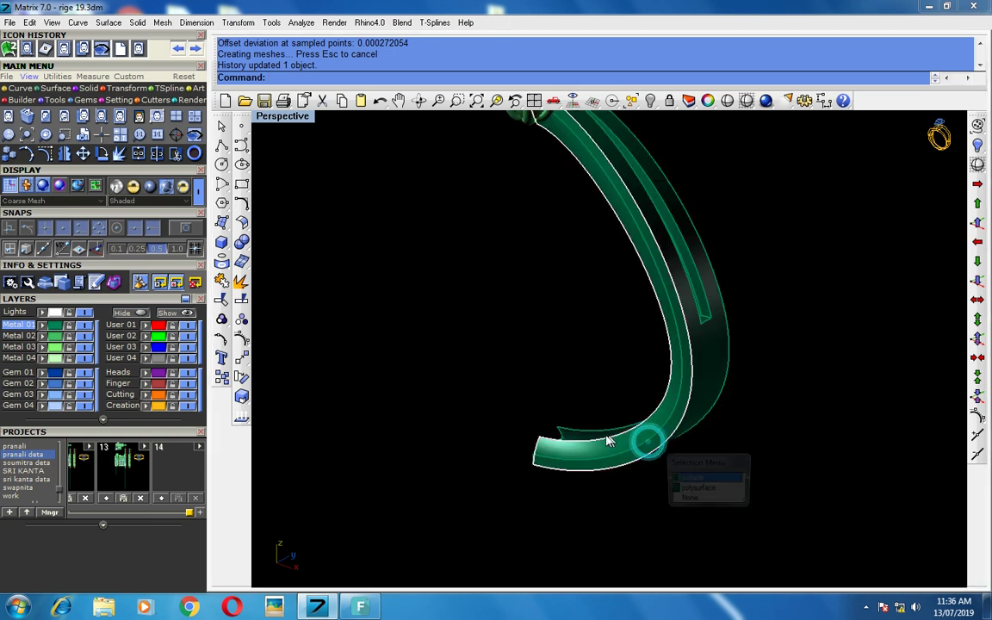
# - Inspect the thickened shank, then undo the last sweep and delete
pyautogui.scroll(2, 584, 444)
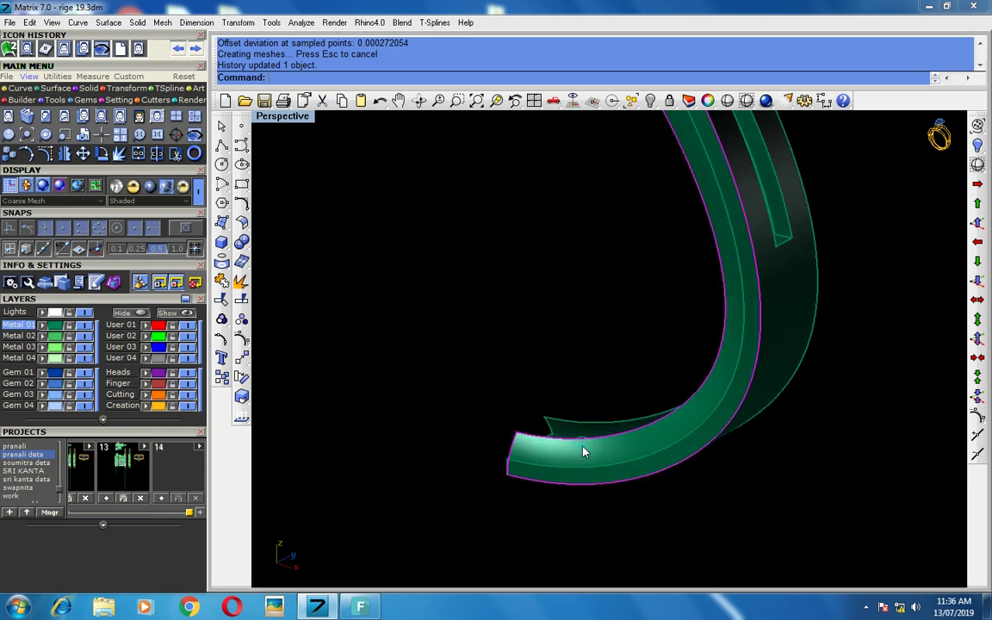
pyautogui.scroll(1, 582, 452)
pyautogui.scroll(1, 574, 428)
pyautogui.moveTo(571, 428)
pyautogui.mouseDown(button='right')
pyautogui.moveTo(587, 383)
pyautogui.moveTo(547, 349)
pyautogui.mouseUp(button='right')
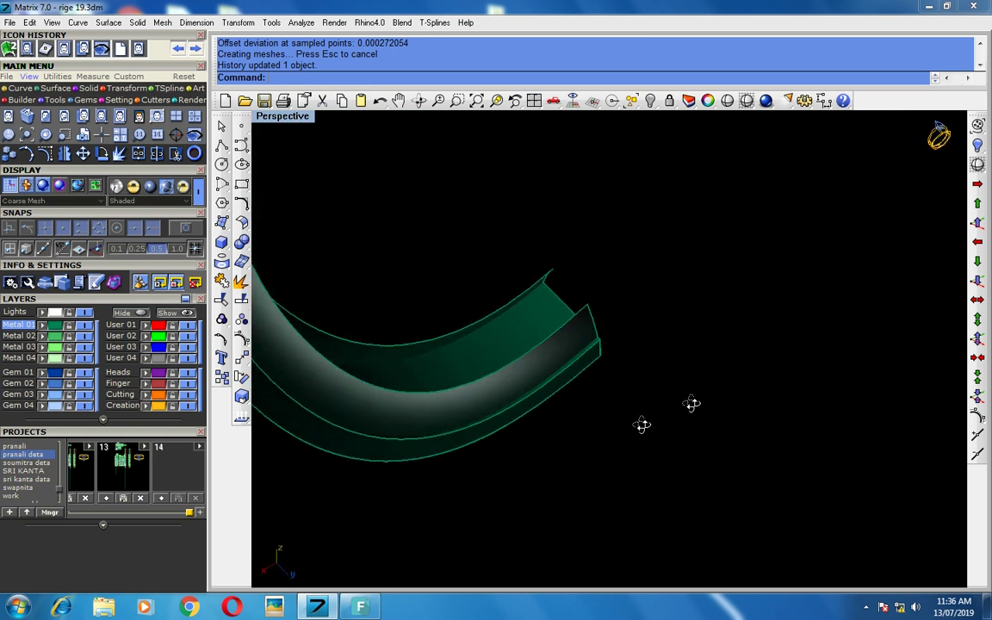
pyautogui.hotkey('ctrl', 'z')
pyautogui.hotkey('ctrl', 'z')
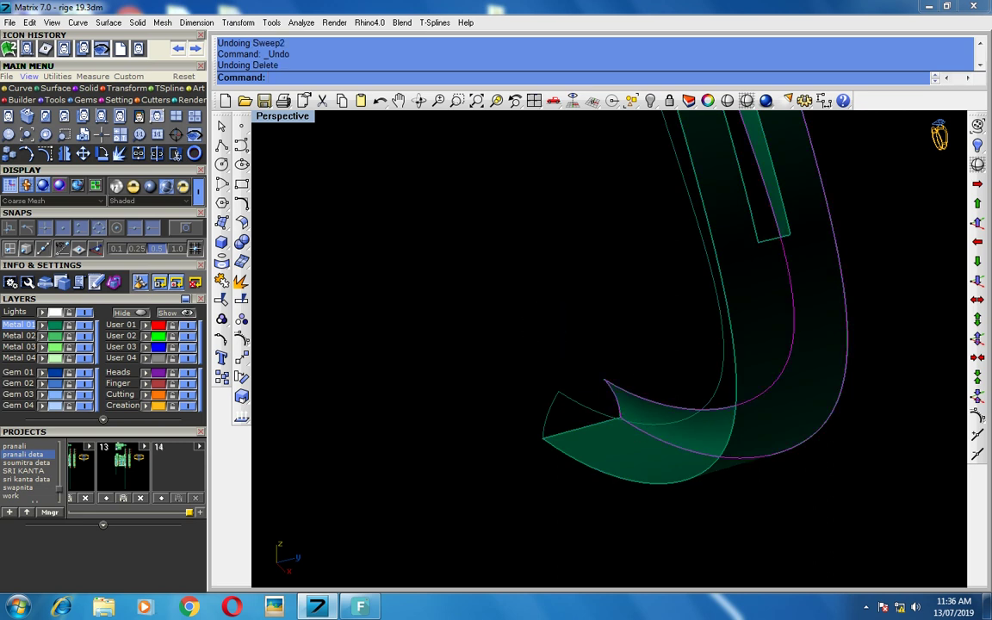
# - Undo back to before the control point moves and maximize the Perspective view
pyautogui.hotkey('ctrl', 'z')
pyautogui.moveTo(547, 402); pyautogui.dragTo(554, 425, button='right')
pyautogui.hotkey('ctrl', 'z')
pyautogui.hotkey('ctrl', 'z')
pyautogui.hotkey('ctrl', 'F2')
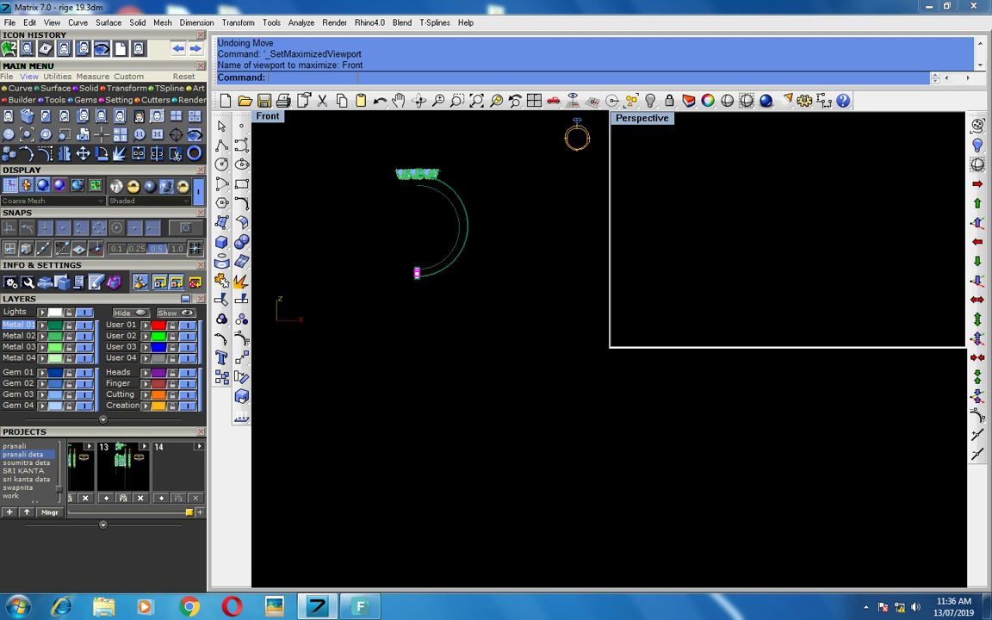
pyautogui.hotkey('ctrl', 'F4')
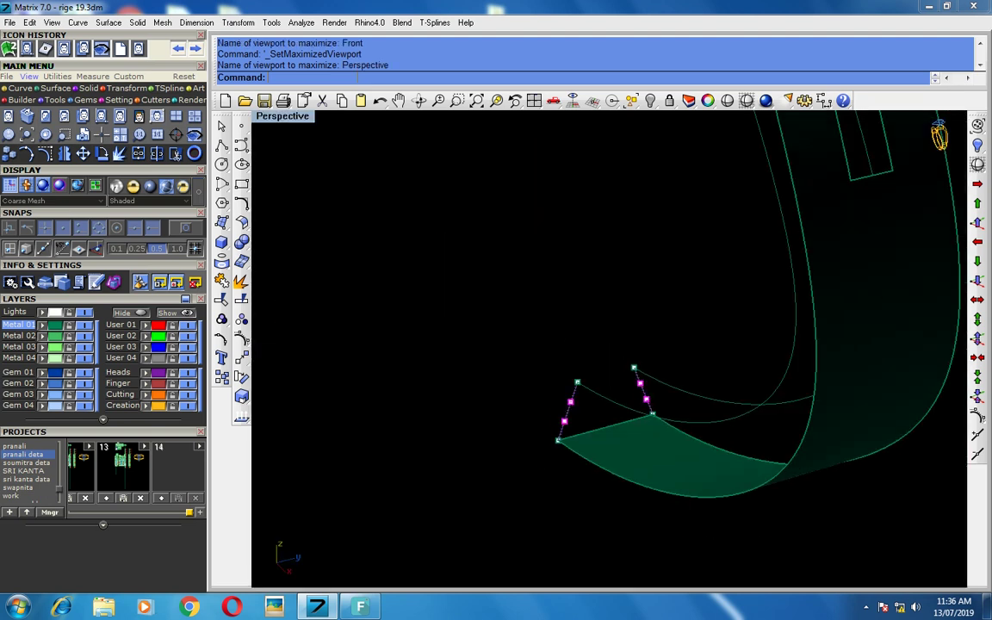
pyautogui.scroll(3, 580, 441)
pyautogui.scroll(2, 580, 441)
# - Nudge two curve control points by -1 and move the two middle points into fuller arcs
pyautogui.moveTo(601, 334); pyautogui.dragTo(602, 334)
pyautogui.press('Down')
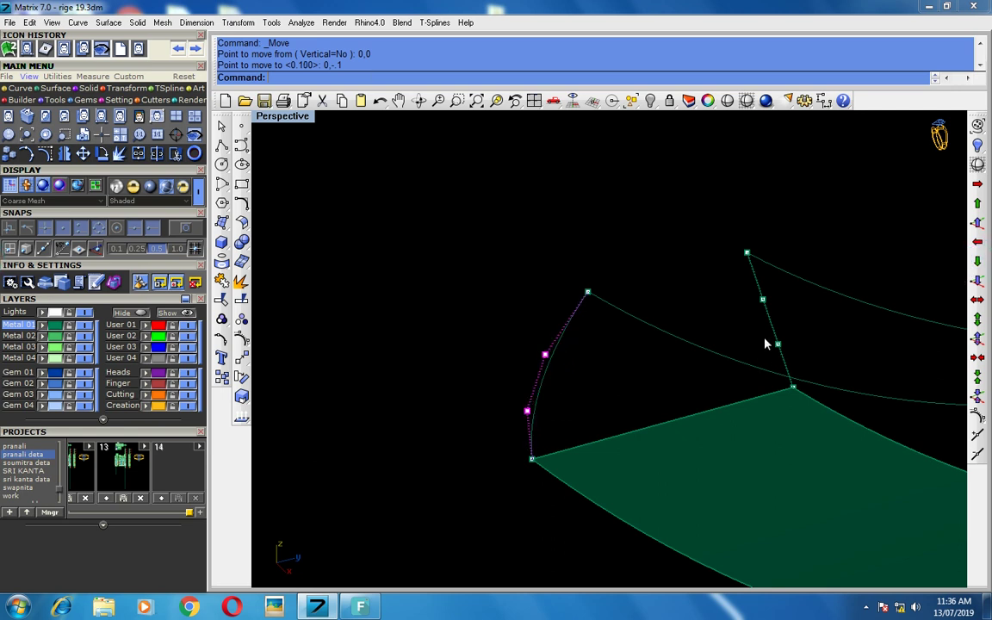
pyautogui.scroll(2, 764, 344)
pyautogui.moveTo(776, 321); pyautogui.dragTo(823, 388)
pyautogui.click(978, 205)
pyautogui.press('Escape')
pyautogui.press('Escape')
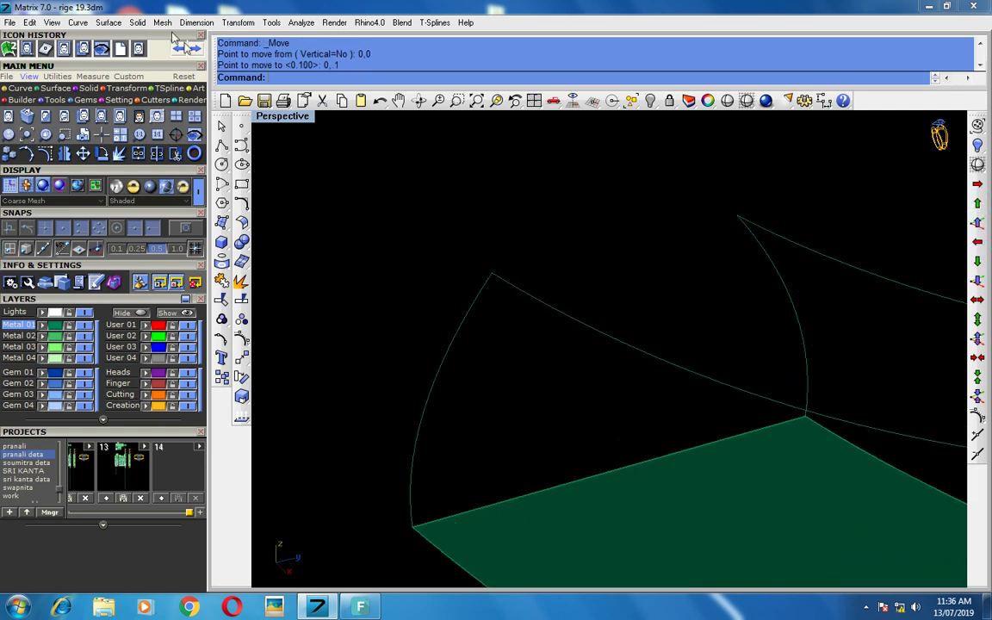
pyautogui.click(109, 22)
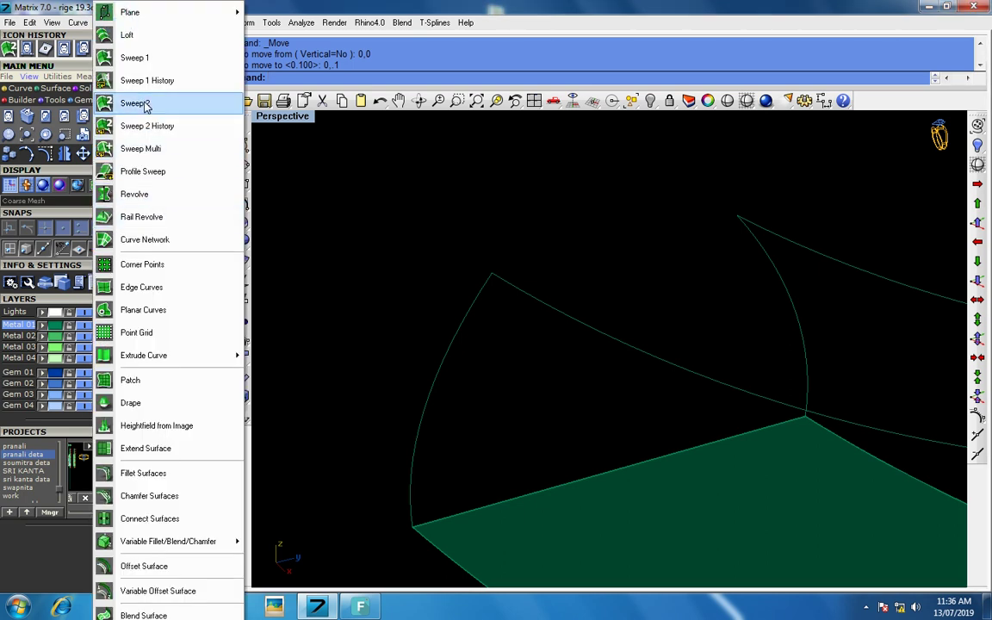
# - Sweep a new band strip along the two rail curves with Sweep 2
pyautogui.press('Escape')
pyautogui.scroll(-2, 604, 302)
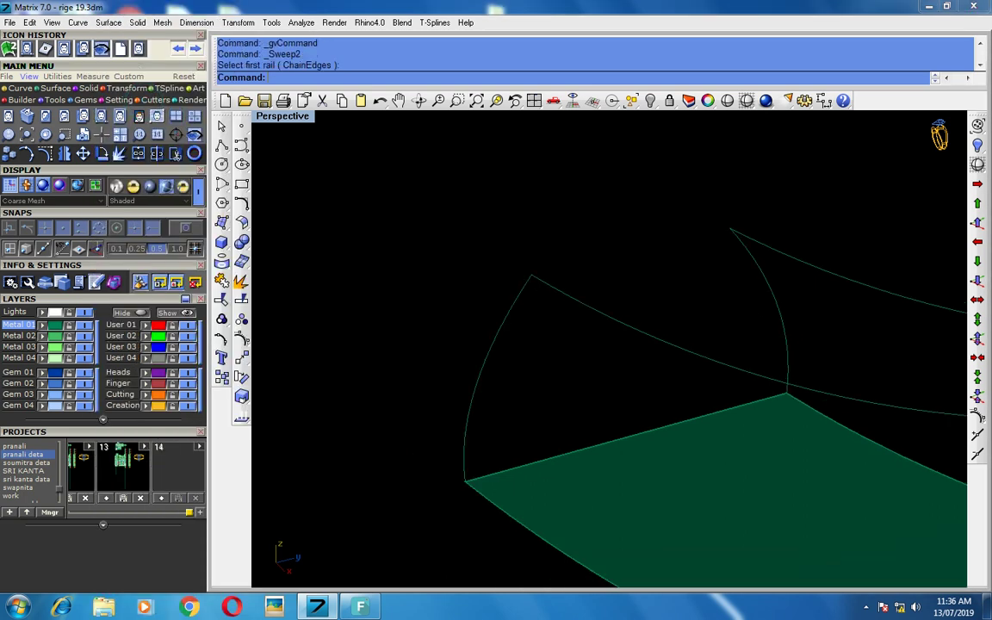
pyautogui.scroll(-3, 604, 302)
pyautogui.click(593, 269)
pyautogui.click(534, 442)
pyautogui.press('Delete')
pyautogui.moveTo(534, 440)
pyautogui.mouseDown(button='right')
pyautogui.moveTo(557, 344)
pyautogui.moveTo(631, 425)
pyautogui.mouseUp(button='right')
# - Delete the new band's leftover edge curve and check its J shape
pyautogui.click(631, 422)
pyautogui.click(661, 362)
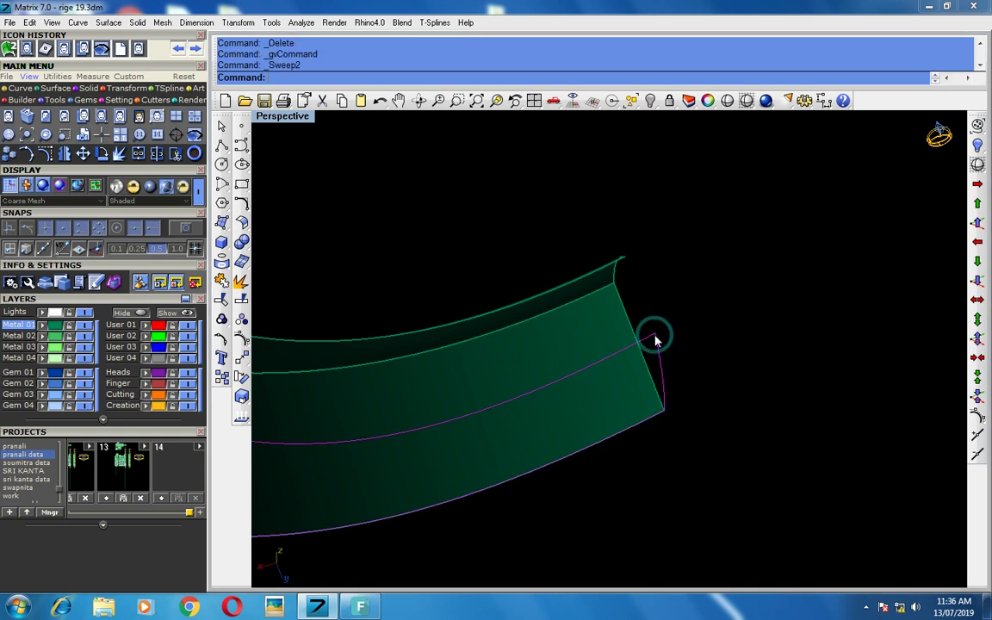
pyautogui.press('Delete')
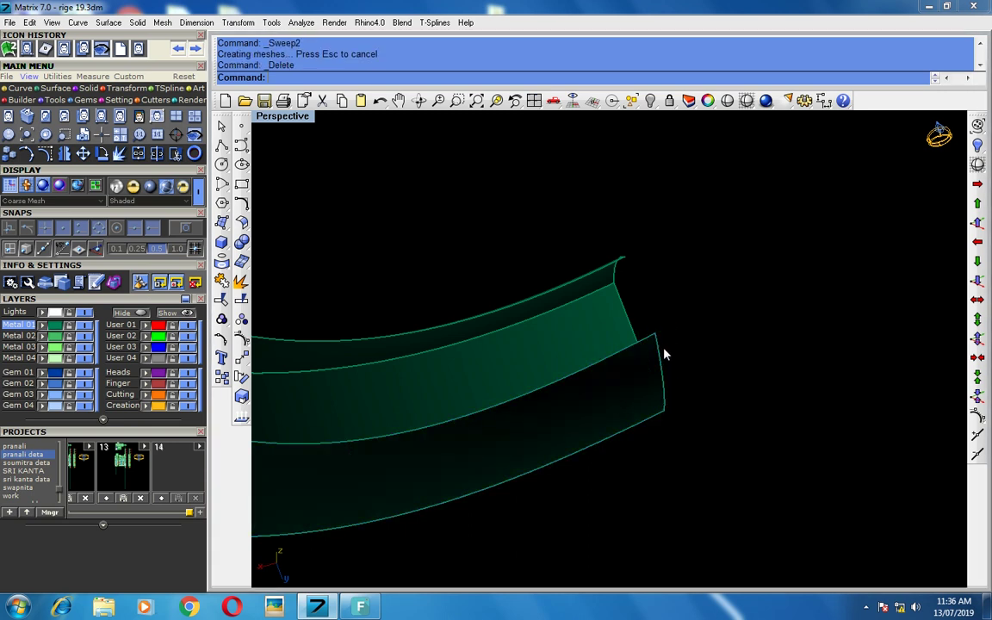
pyautogui.moveTo(664, 354); pyautogui.dragTo(612, 395, button='right')
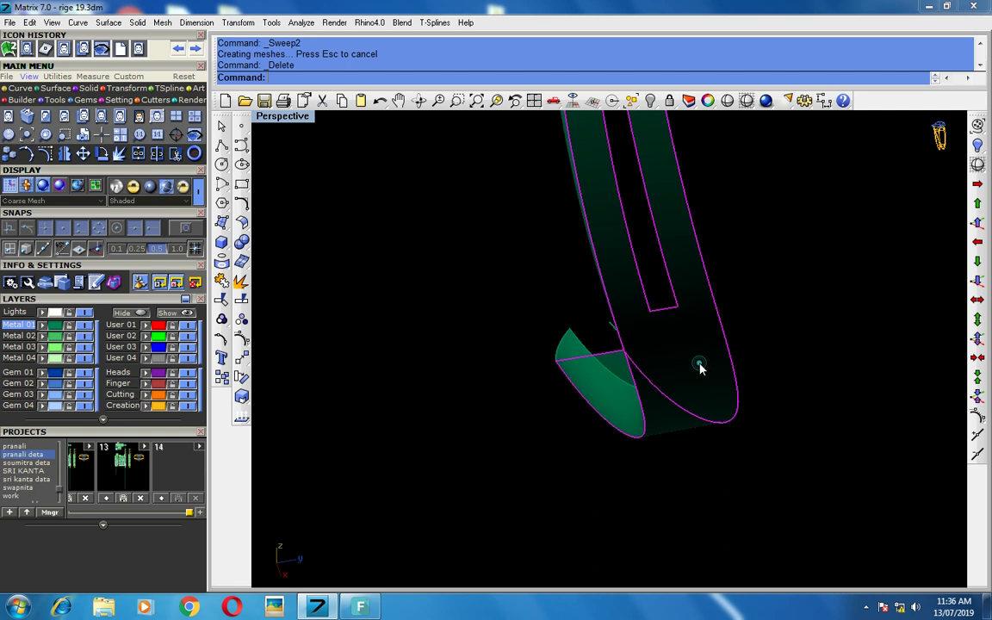
pyautogui.moveTo(700, 368); pyautogui.dragTo(705, 392, button='right')
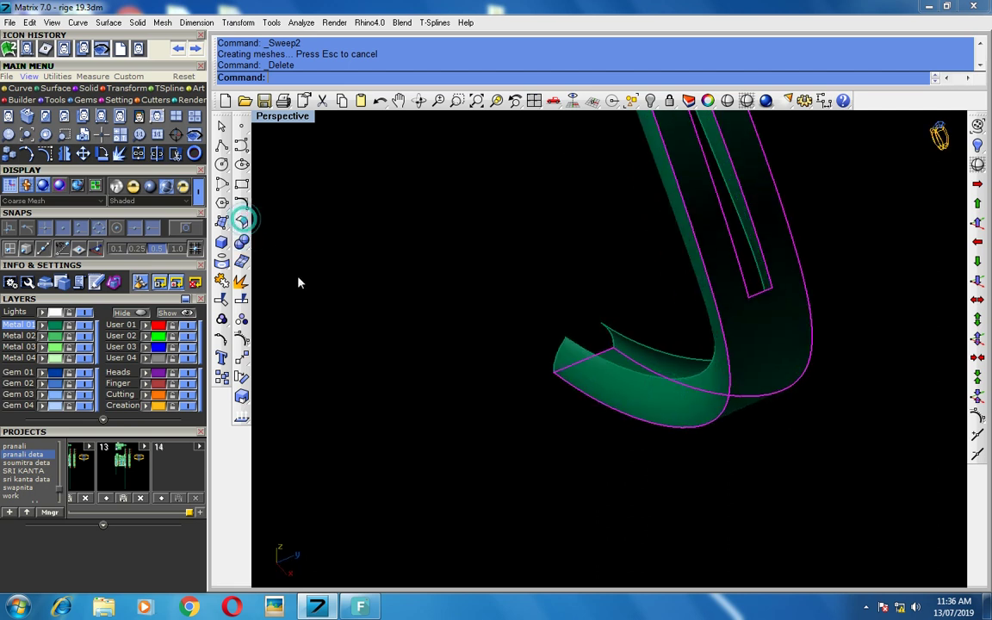
pyautogui.click(242, 220)
pyautogui.click(264, 258)
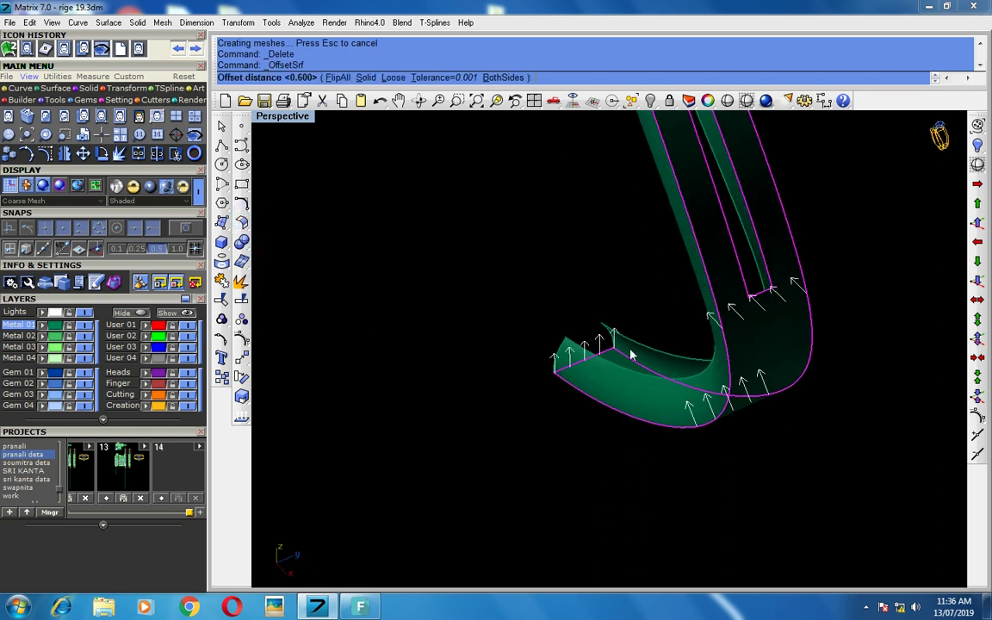
# - Offset the swept band surfaces at the default distance, then undo and rerun the offset
pyautogui.press('Return')
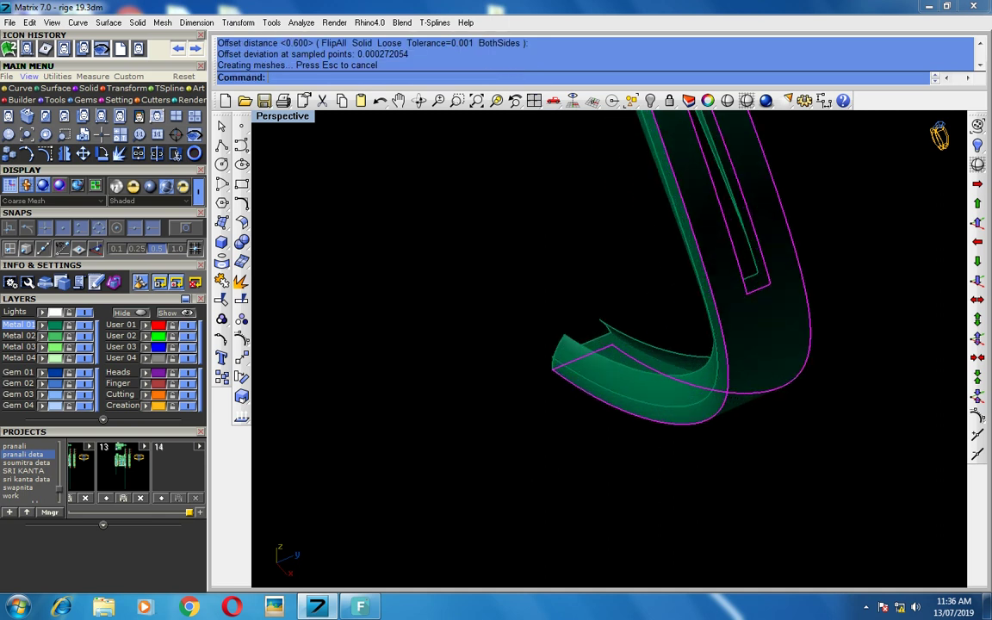
pyautogui.scroll(2, 608, 379)
pyautogui.hotkey('ctrl', 'z')
pyautogui.press('Return')
pyautogui.press('Return')
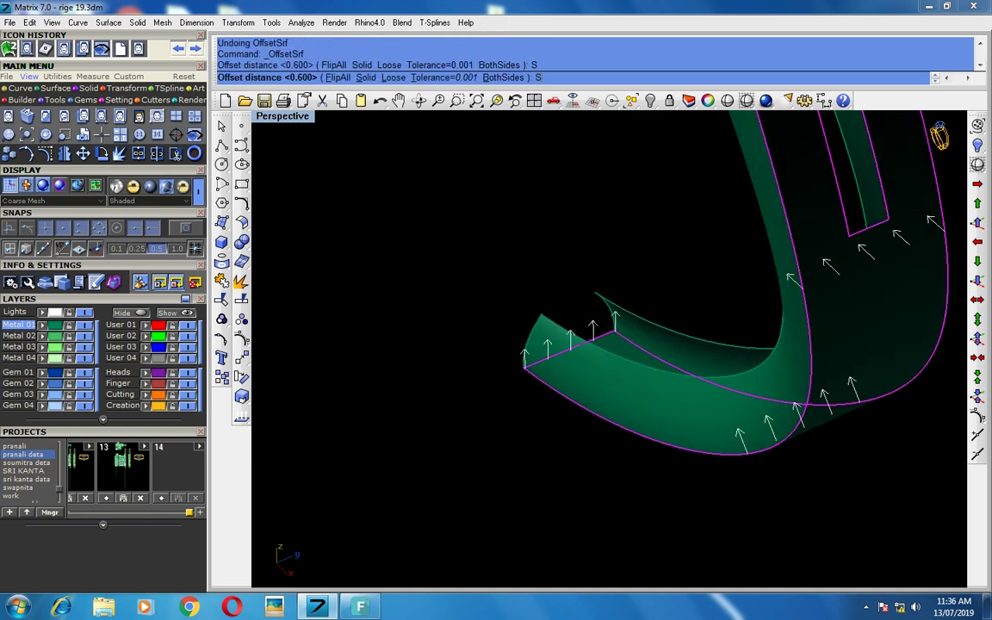
pyautogui.moveTo(607, 382)
pyautogui.mouseDown(button='right')
pyautogui.moveTo(633, 422)
pyautogui.moveTo(644, 337)
pyautogui.mouseUp(button='right')
# - Thicken the bands into solid strips with a 0.8 offset distance and Solid=Yes
pyautogui.press('Return')
pyautogui.moveTo(671, 391); pyautogui.dragTo(640, 360, button='right')
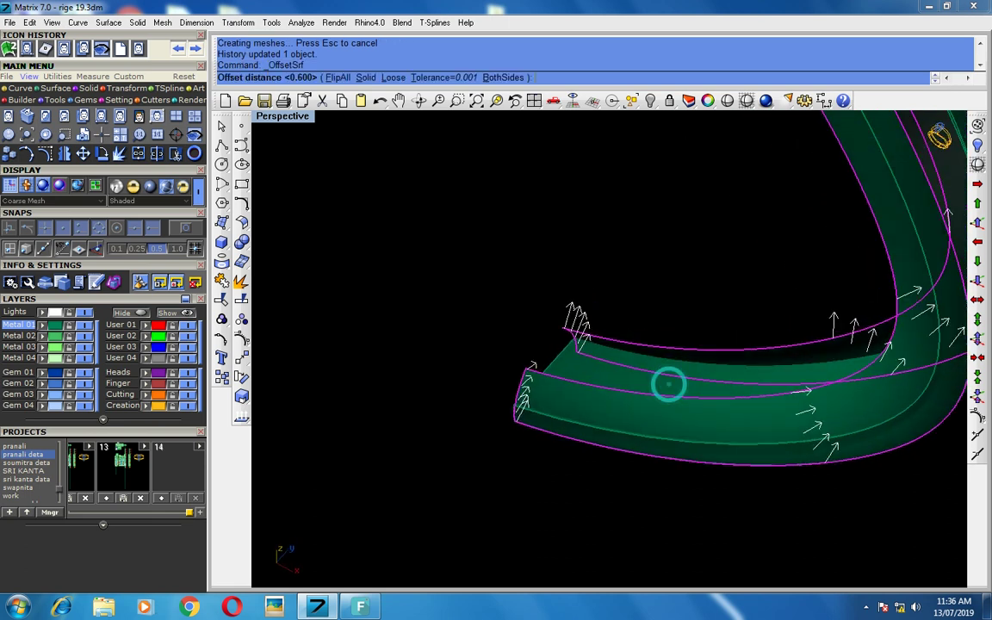
pyautogui.write('0.8')
pyautogui.press('Return')
pyautogui.press('Return')
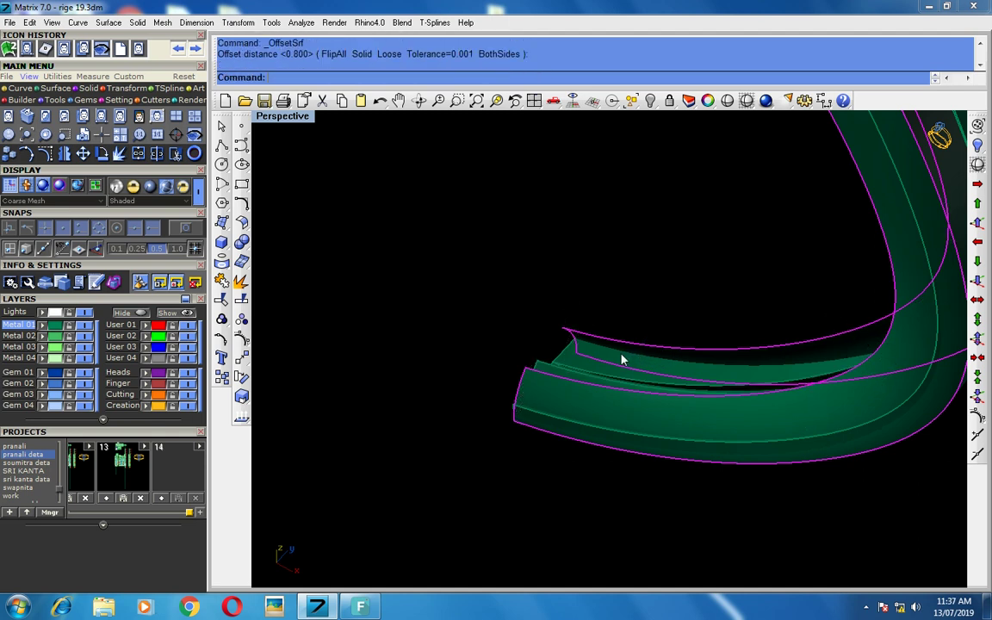
pyautogui.hotkey('ctrl', 'z')
pyautogui.press('Return')
pyautogui.write('s')
pyautogui.press('Return')
pyautogui.press('Return')
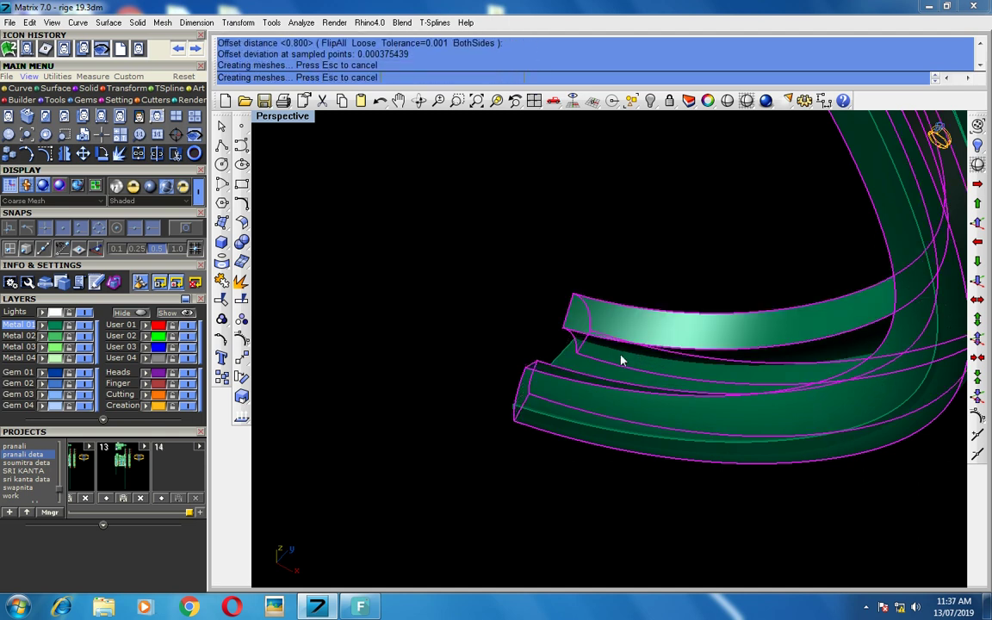
pyautogui.hotkey('ctrl', 'z')
pyautogui.rightClick(622, 355)
pyautogui.press('Return')
pyautogui.moveTo(614, 299)
pyautogui.mouseDown(button='right')
pyautogui.moveTo(654, 258)
pyautogui.moveTo(771, 333)
pyautogui.moveTo(702, 324)
pyautogui.mouseUp(button='right')
# - Select the three band pieces and group them into one shank
pyautogui.moveTo(487, 449); pyautogui.dragTo(507, 430)
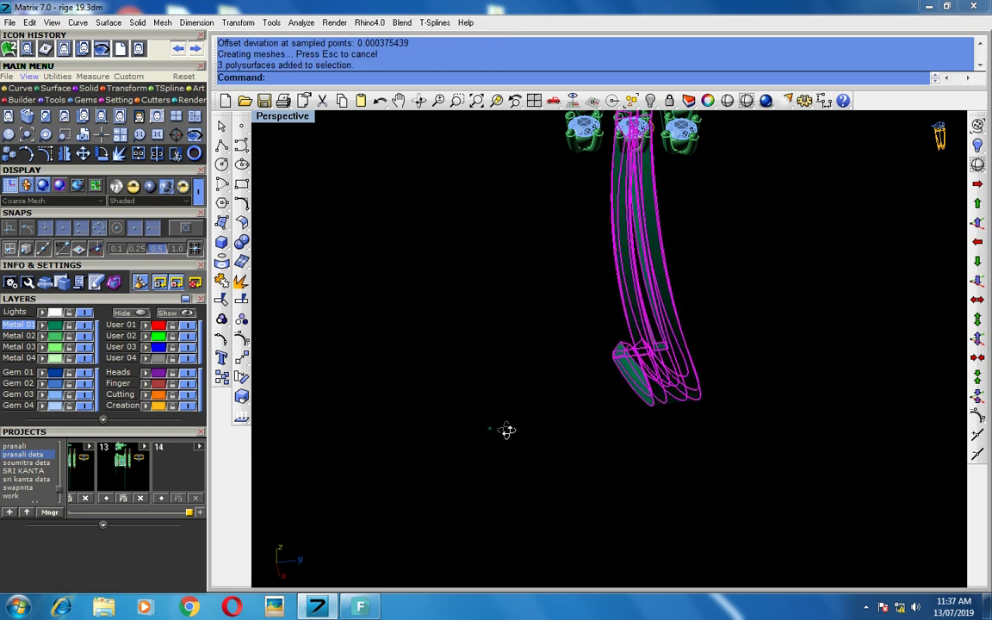
pyautogui.moveTo(507, 430); pyautogui.dragTo(567, 432, button='right')
pyautogui.hotkey('ctrl', 'shift', 's')
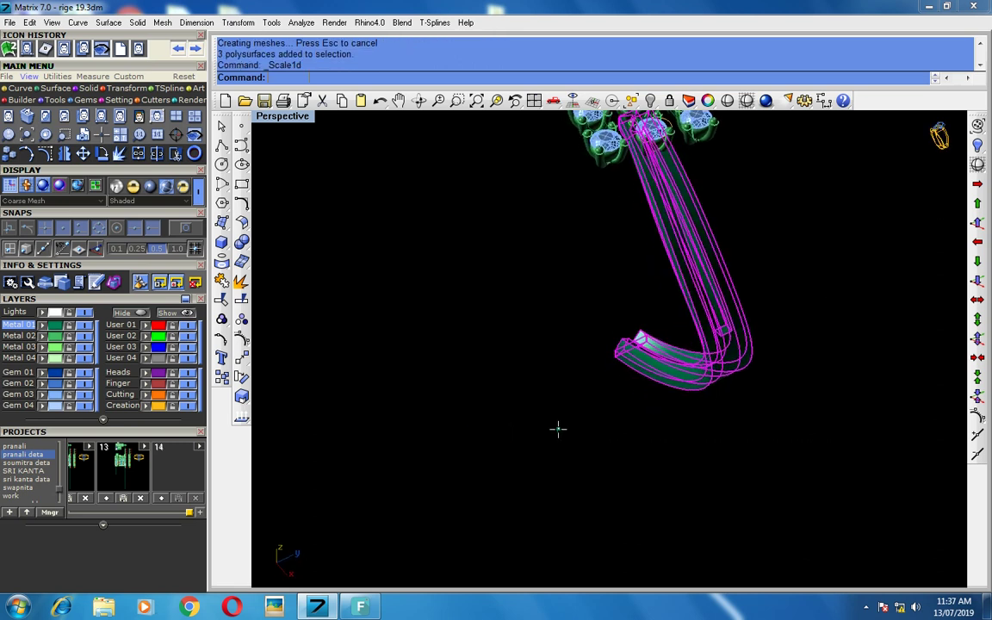
pyautogui.press('Escape')
pyautogui.click(222, 320)
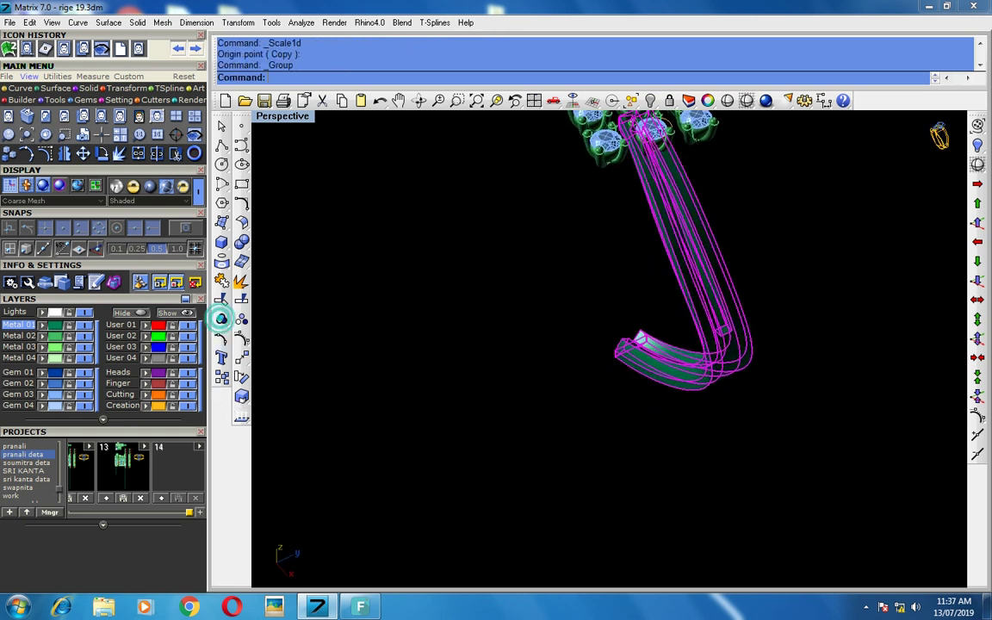
# - Rotate a copy of the grouped shank about origin 0, picking two reference points for the angle
pyautogui.click(242, 378)
pyautogui.scroll(-2, 758, 371)
pyautogui.scroll(-2, 655, 379)
pyautogui.scroll(-2, 625, 386)
pyautogui.scroll(-1, 615, 386)
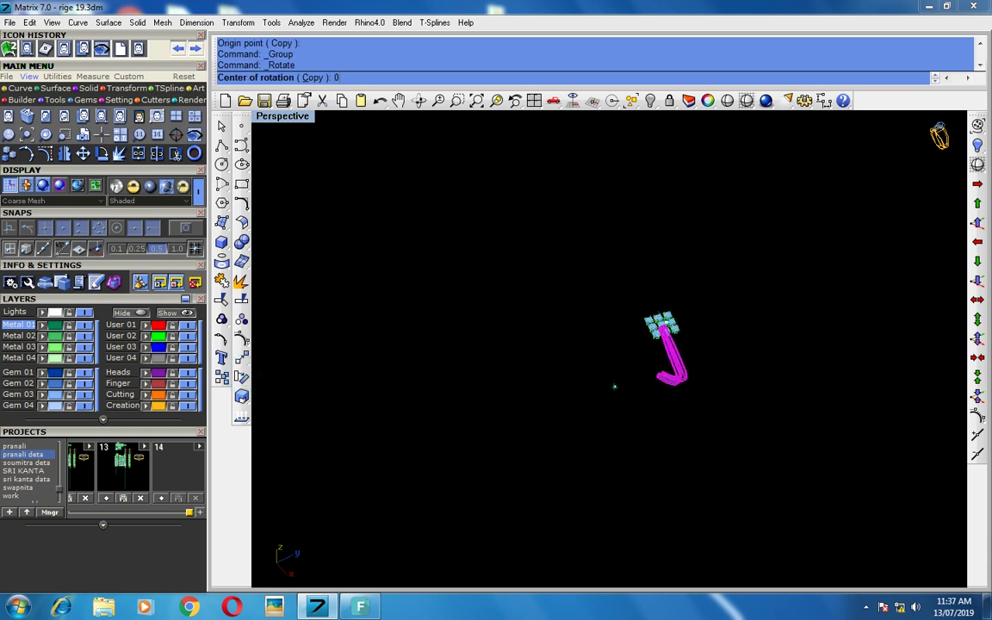
pyautogui.press('Return')
pyautogui.write('C')
pyautogui.press('Return')
pyautogui.write('C')
pyautogui.moveTo(664, 447); pyautogui.dragTo(699, 396, button='right')
pyautogui.press('Return')
pyautogui.click(788, 317)
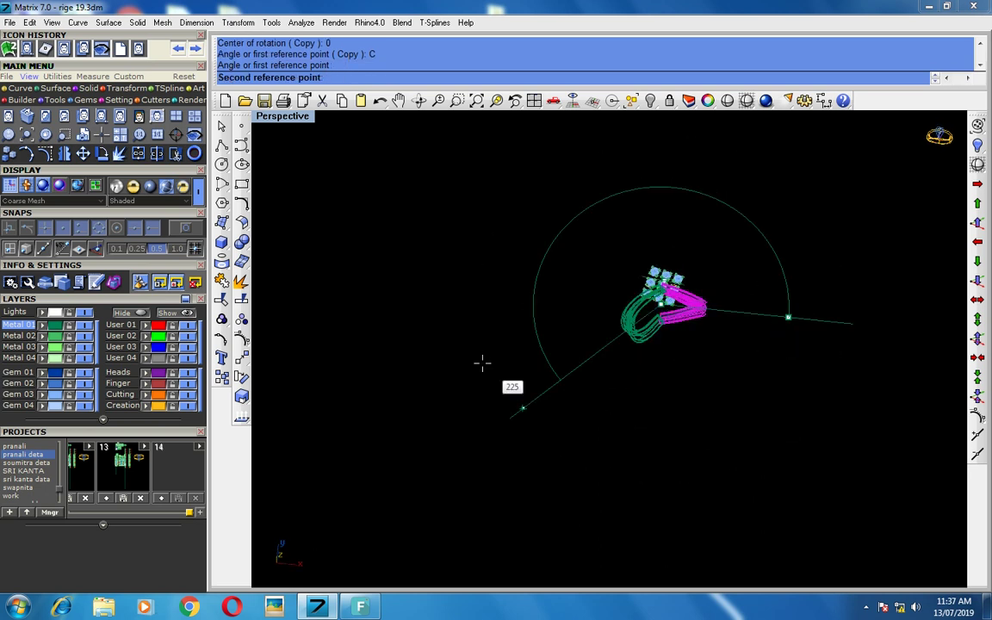
pyautogui.click(441, 281)
pyautogui.click(736, 311)
# - Zoom a window around the completed ring with Z
pyautogui.hotkey('alt', 'space')
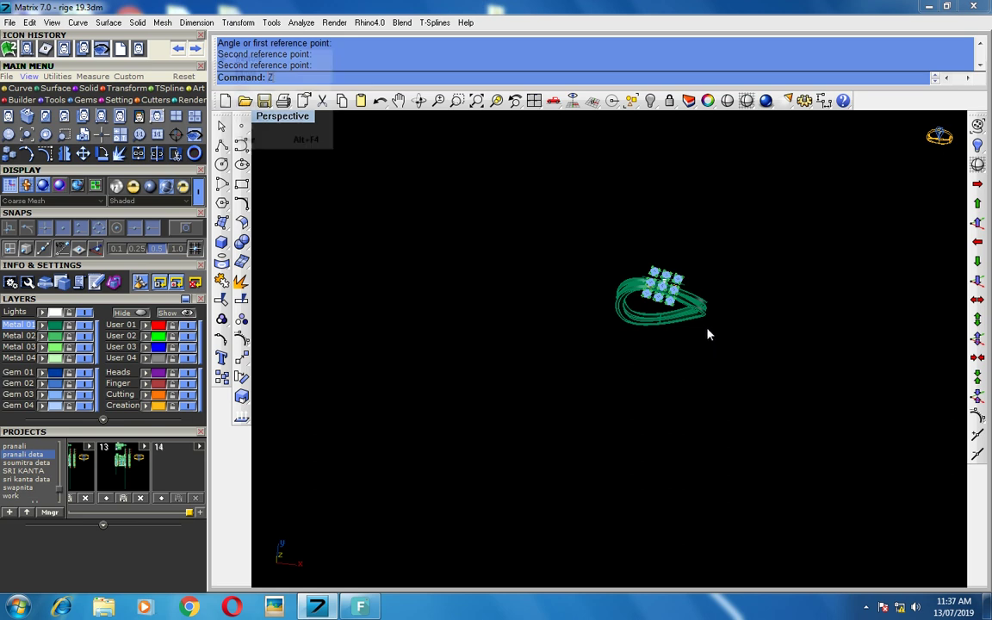
pyautogui.write('Z')
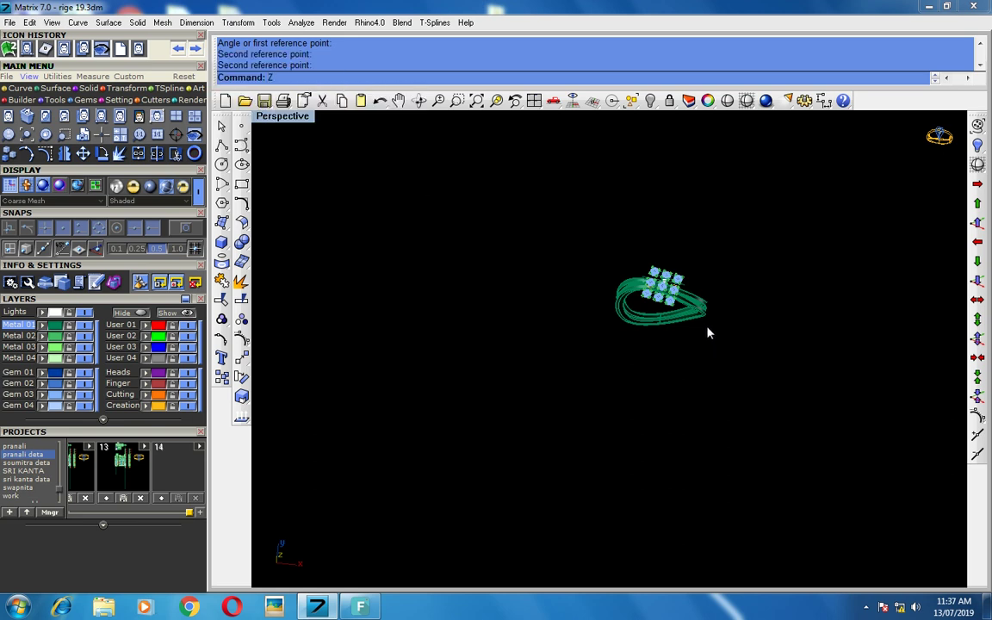
pyautogui.press('Return')
pyautogui.moveTo(630, 239); pyautogui.dragTo(723, 338)
pyautogui.moveTo(646, 311)
pyautogui.mouseDown(button='right')
pyautogui.moveTo(637, 414)
pyautogui.moveTo(608, 385)
pyautogui.moveTo(675, 272)
pyautogui.moveTo(748, 274)
pyautogui.mouseUp(button='right')
# - Switch to the gold Working Render display and view the ring from several angles
pyautogui.click(727, 100)
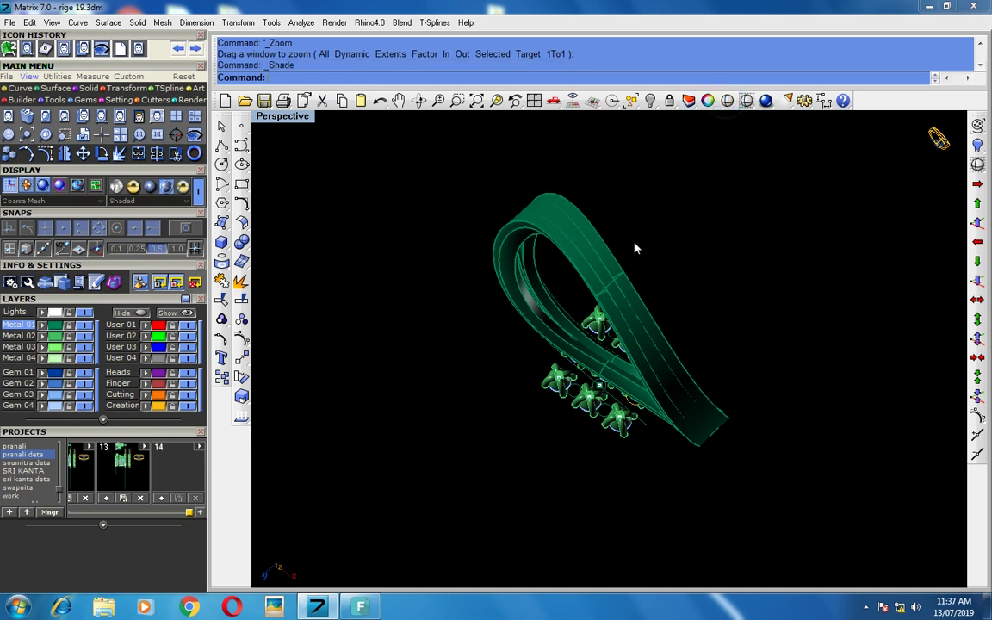
pyautogui.moveTo(671, 261)
pyautogui.mouseDown(button='right')
pyautogui.moveTo(691, 286)
pyautogui.moveTo(833, 182)
pyautogui.moveTo(721, 279)
pyautogui.moveTo(751, 334)
pyautogui.mouseUp(button='right')
pyautogui.moveTo(647, 267)
pyautogui.mouseDown(button='right')
pyautogui.moveTo(728, 318)
pyautogui.moveTo(723, 339)
pyautogui.moveTo(724, 317)
pyautogui.moveTo(705, 299)
pyautogui.moveTo(633, 273)
pyautogui.moveTo(570, 271)
pyautogui.moveTo(786, 414)
pyautogui.moveTo(720, 372)
pyautogui.moveTo(702, 321)
pyautogui.moveTo(737, 330)
pyautogui.moveTo(756, 255)
pyautogui.moveTo(738, 230)
pyautogui.moveTo(734, 282)
pyautogui.moveTo(744, 281)
pyautogui.mouseUp(button='right')
pyautogui.moveTo(841, 318); pyautogui.dragTo(874, 340, button='right')
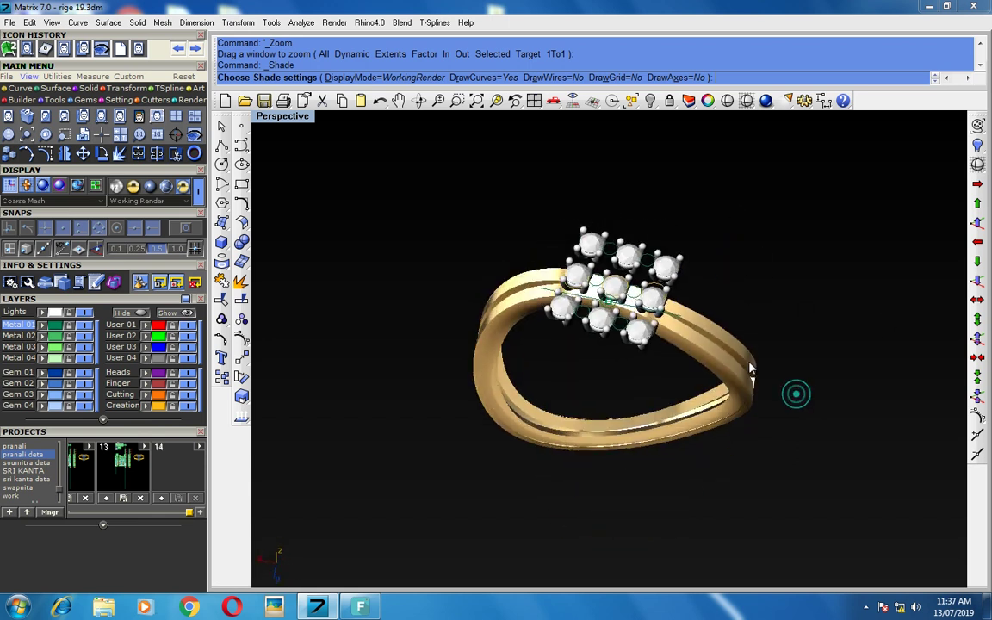
# - Orbit the Perspective view around the double-band shank and nine-stone gem cluster
pyautogui.scroll(2, 583, 397)
pyautogui.scroll(3, 637, 413)
pyautogui.scroll(3, 603, 406)
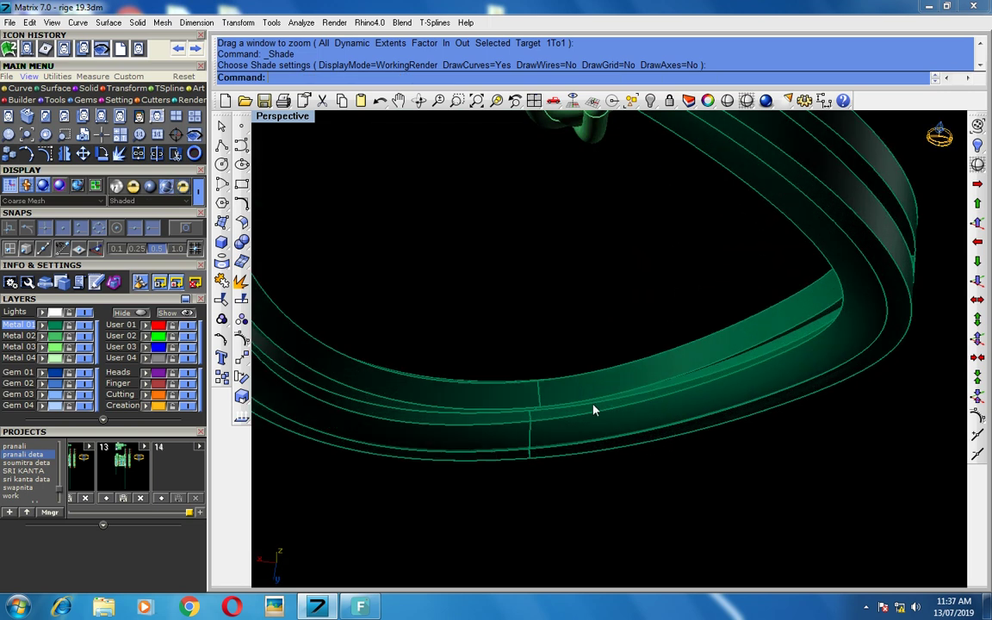
pyautogui.moveTo(592, 410); pyautogui.dragTo(664, 435, button='right')
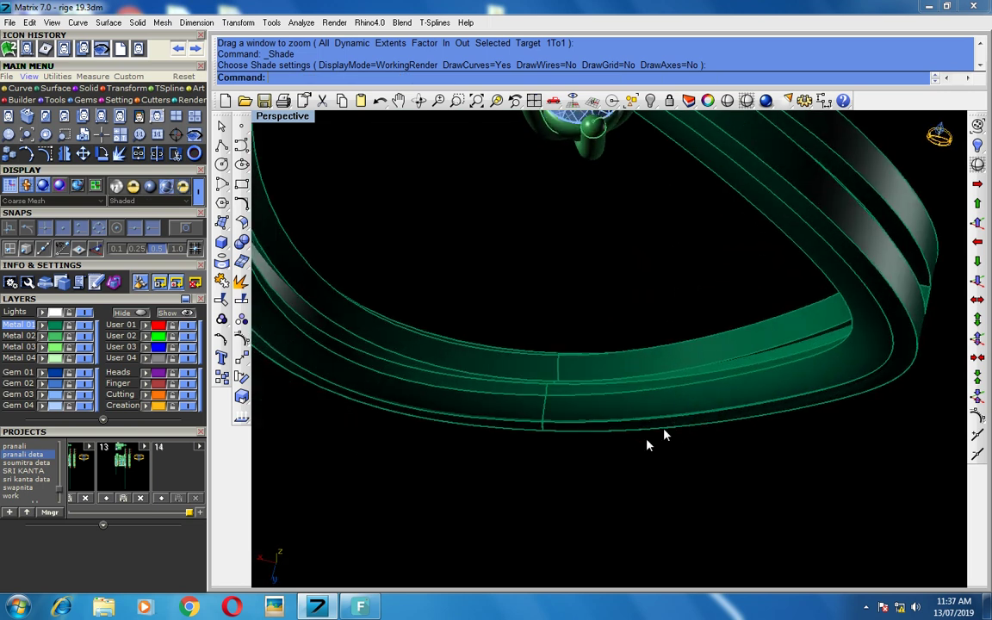
pyautogui.moveTo(744, 421)
pyautogui.mouseDown(button='right')
pyautogui.moveTo(658, 401)
pyautogui.moveTo(650, 358)
pyautogui.moveTo(664, 421)
pyautogui.moveTo(729, 410)
pyautogui.moveTo(720, 368)
pyautogui.moveTo(698, 439)
pyautogui.moveTo(578, 393)
pyautogui.moveTo(445, 288)
pyautogui.mouseUp(button='right')
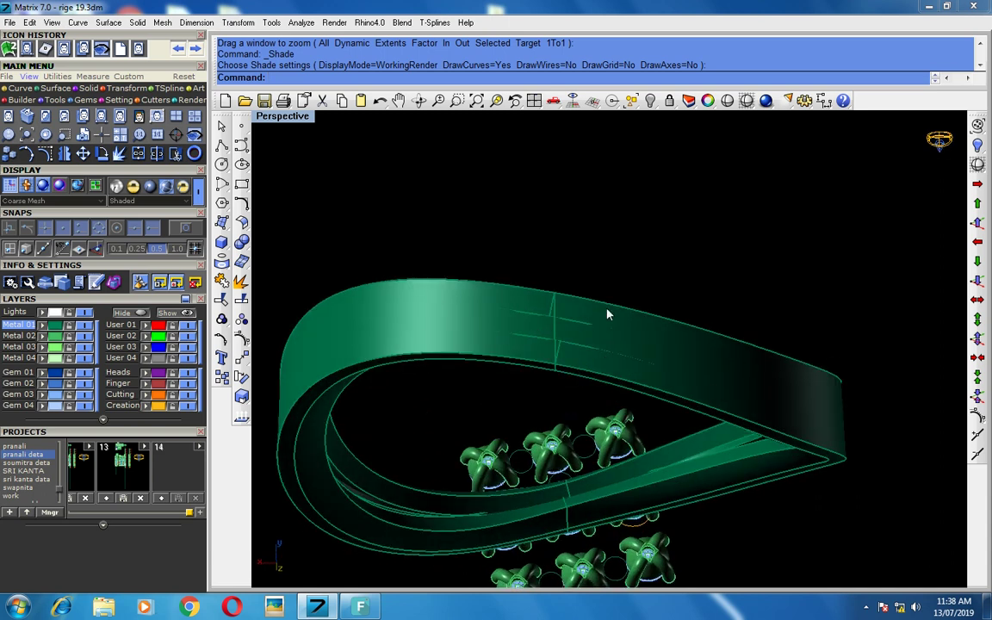
pyautogui.moveTo(708, 298)
pyautogui.mouseDown(button='right')
pyautogui.moveTo(678, 283)
pyautogui.moveTo(614, 403)
pyautogui.moveTo(682, 372)
pyautogui.moveTo(675, 231)
pyautogui.moveTo(715, 260)
pyautogui.moveTo(726, 299)
pyautogui.moveTo(768, 228)
pyautogui.moveTo(789, 218)
pyautogui.mouseUp(button='right')
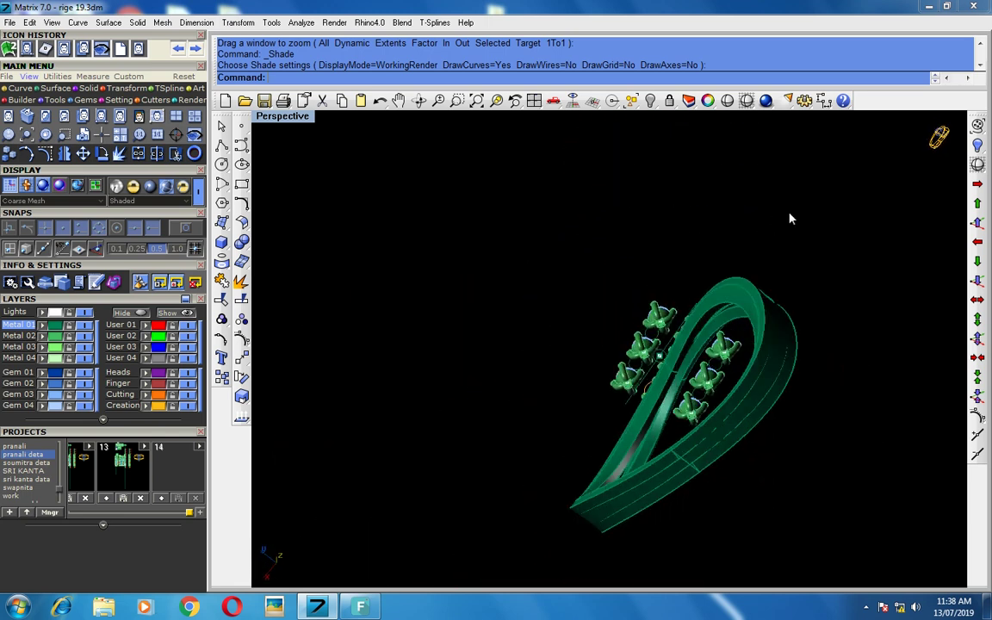
pyautogui.moveTo(744, 343)
pyautogui.mouseDown(button='right')
pyautogui.moveTo(749, 290)
pyautogui.moveTo(729, 300)
pyautogui.moveTo(720, 283)
pyautogui.moveTo(680, 270)
pyautogui.moveTo(660, 354)
pyautogui.moveTo(757, 319)
pyautogui.moveTo(613, 330)
pyautogui.moveTo(629, 299)
pyautogui.moveTo(714, 365)
pyautogui.moveTo(716, 340)
pyautogui.moveTo(643, 307)
pyautogui.moveTo(691, 315)
pyautogui.moveTo(666, 400)
pyautogui.moveTo(629, 327)
pyautogui.moveTo(623, 348)
pyautogui.moveTo(627, 239)
pyautogui.moveTo(766, 310)
pyautogui.moveTo(686, 318)
pyautogui.mouseUp(button='right')
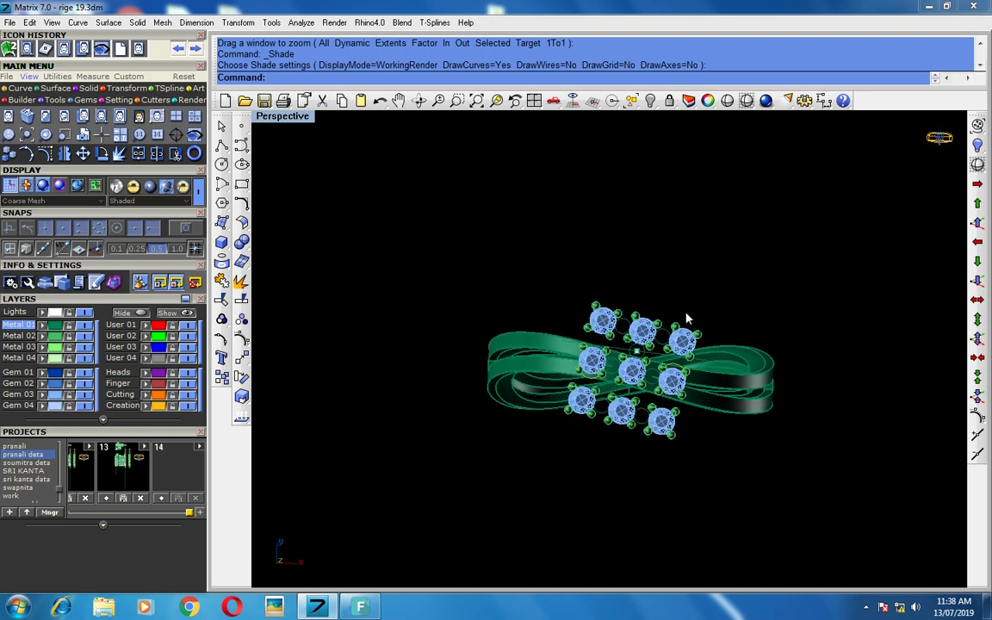
pyautogui.moveTo(687, 319)
pyautogui.mouseDown(button='right')
pyautogui.moveTo(682, 297)
pyautogui.moveTo(682, 324)
pyautogui.mouseUp(button='right')
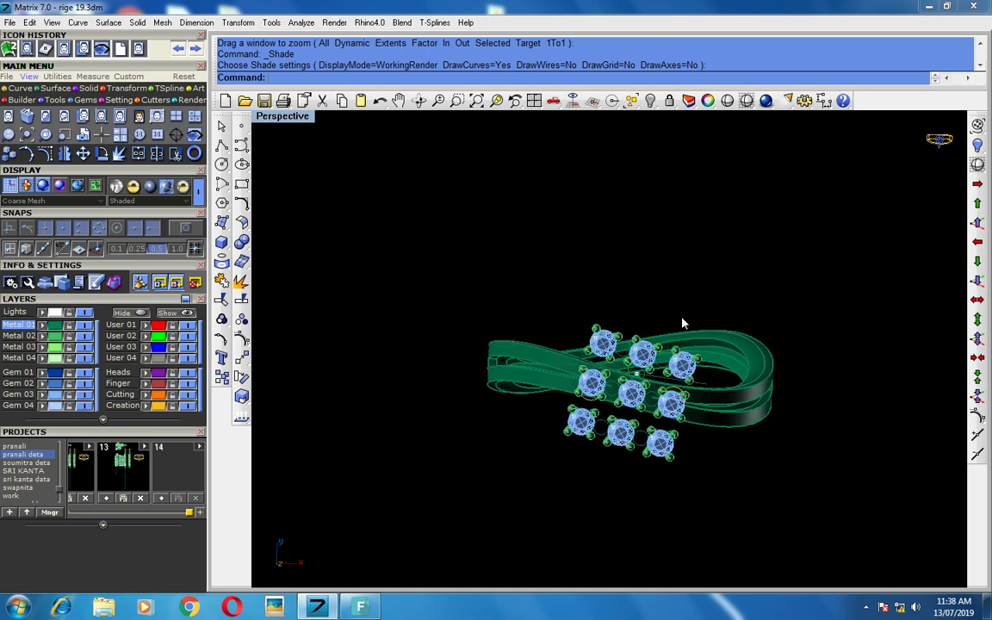